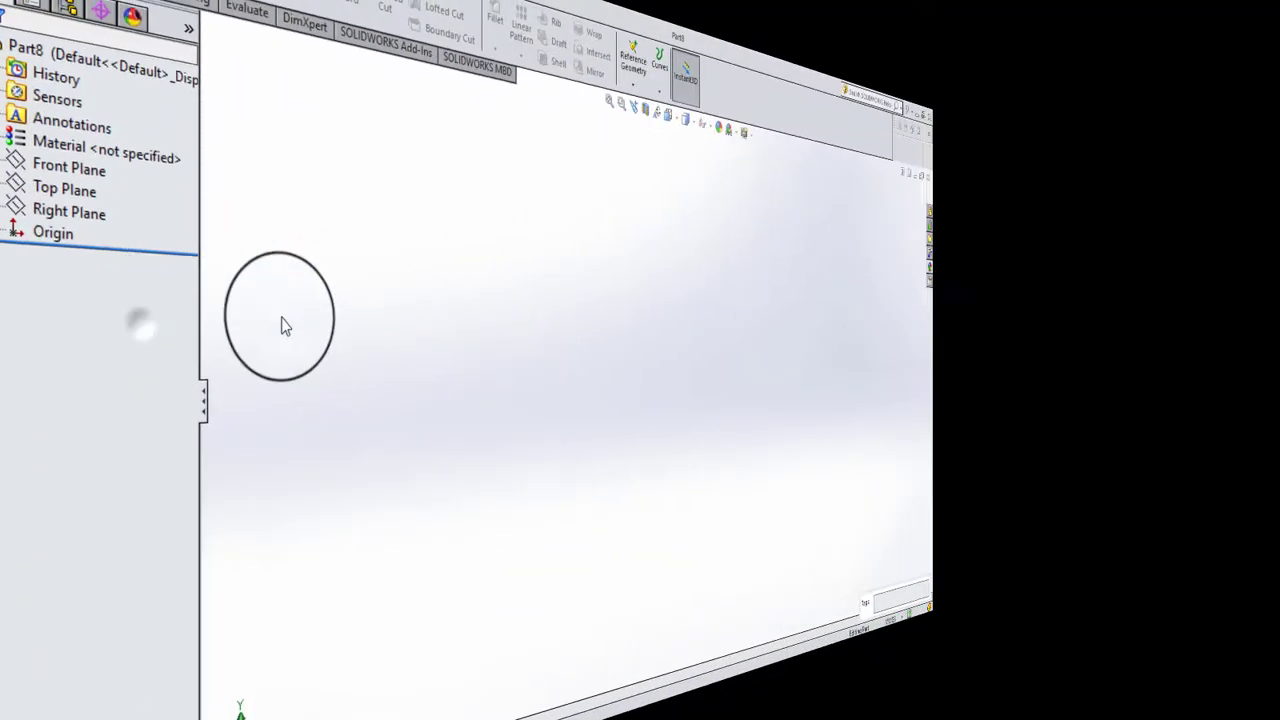
Start a sketch on the Front Plane and draw two concentric circles at the origin.
left_click(57, 234)
left_click(100, 214)
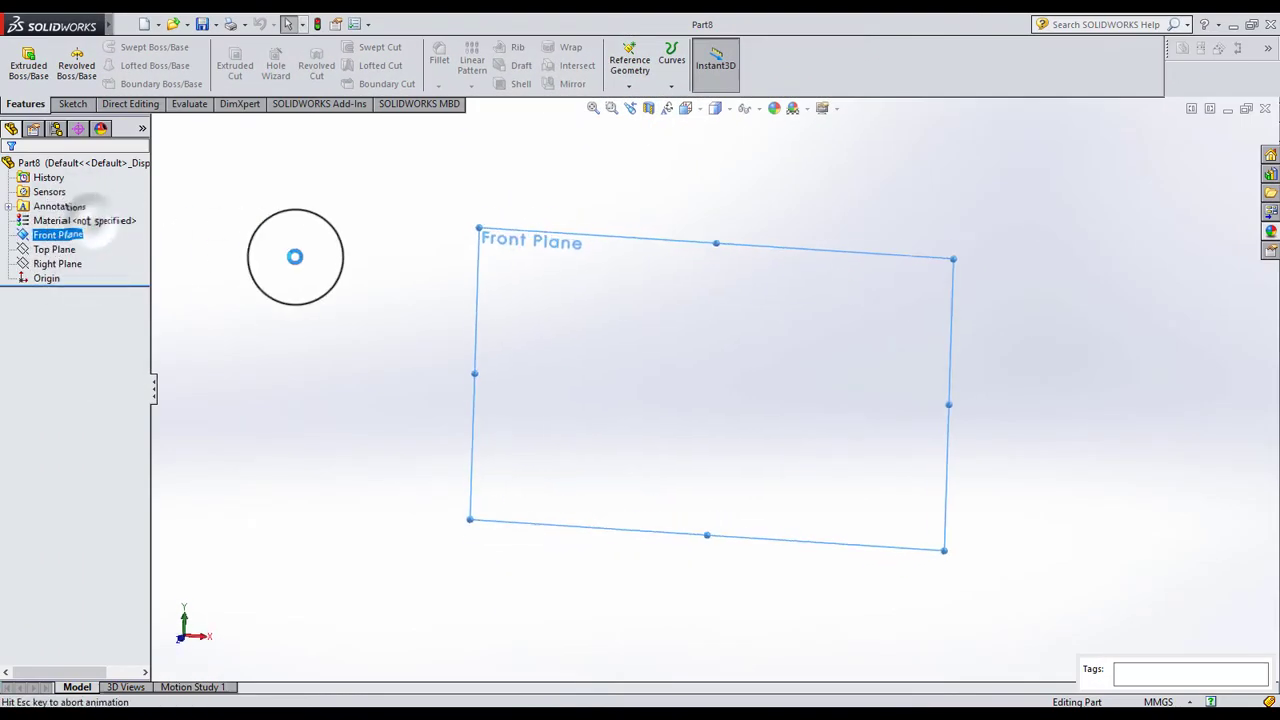
left_click(131, 46)
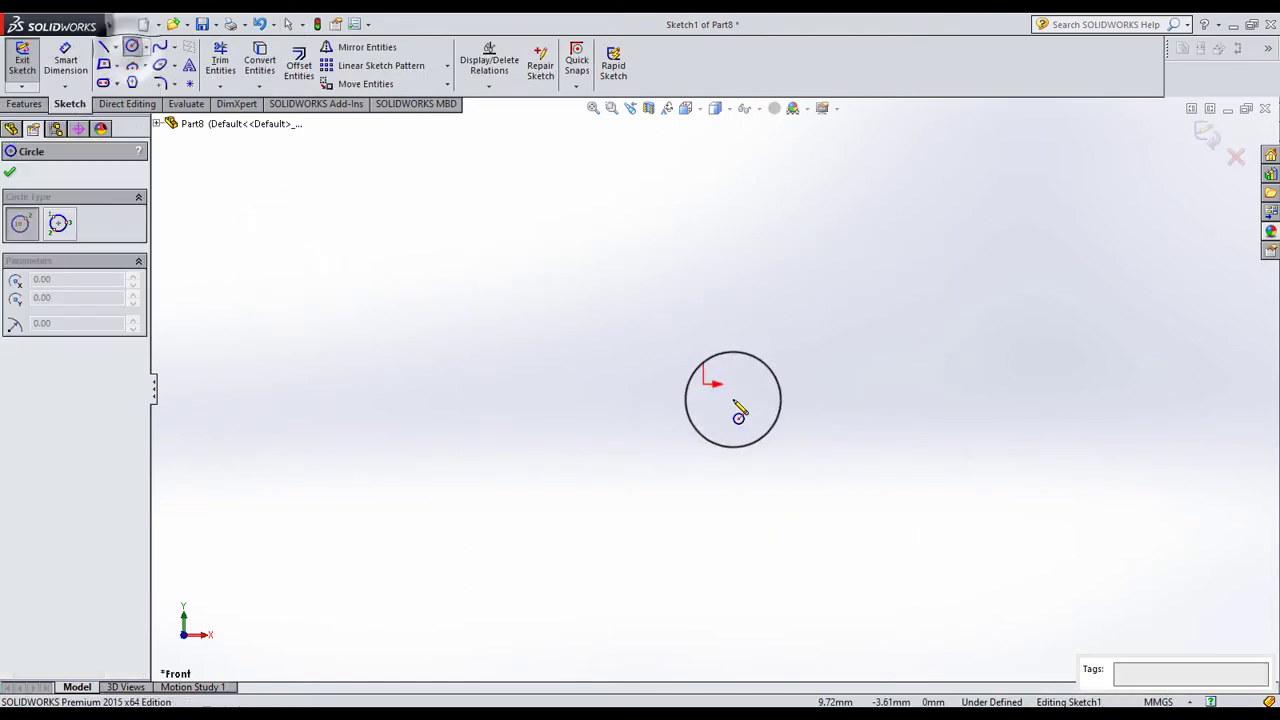
left_click(705, 384)
left_click(643, 449)
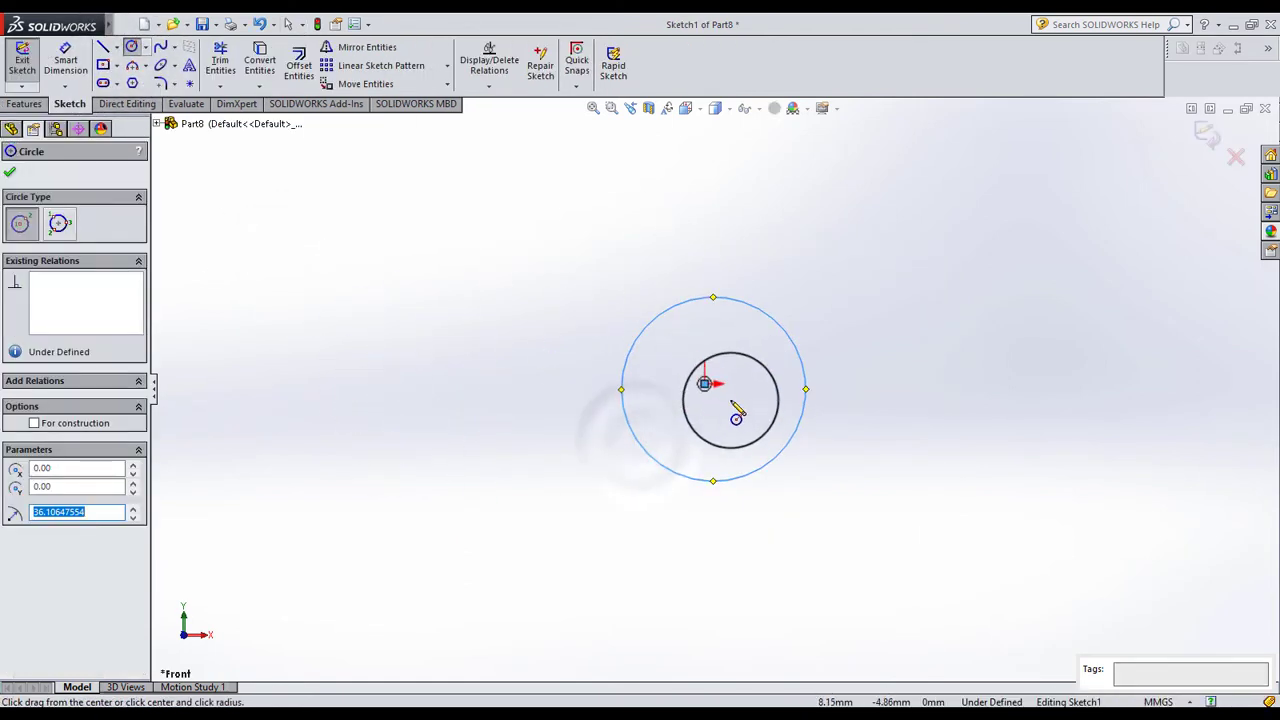
left_click(591, 509)
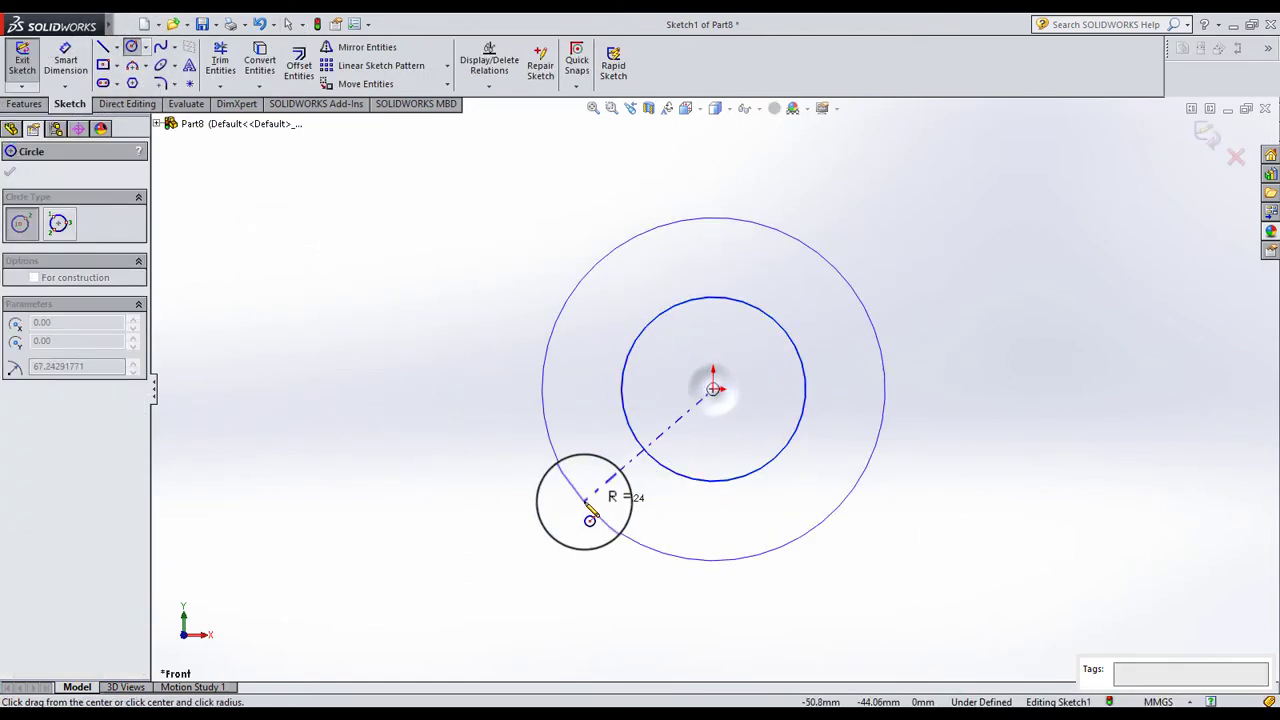
Dimension the outer circle to Ø45 and the inner circle to Ø20, then exit the sketch.
left_click(65, 62)
left_click(580, 490)
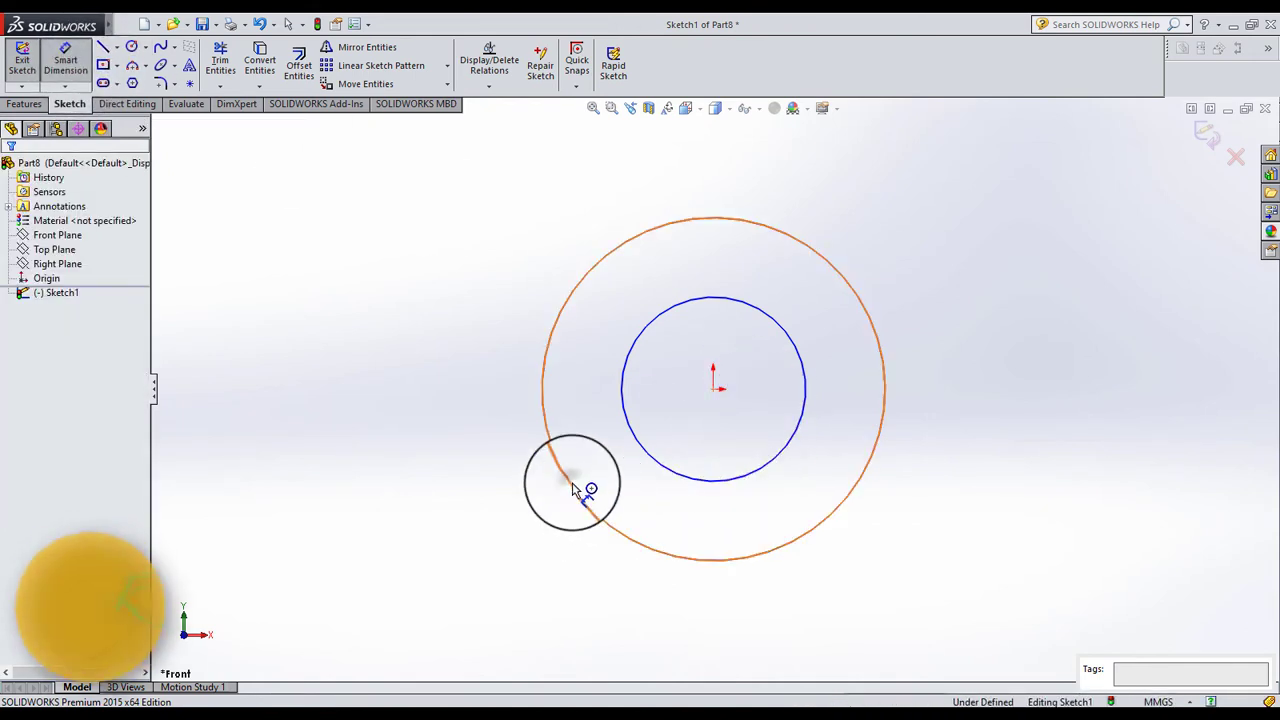
left_click(413, 440)
type("45")
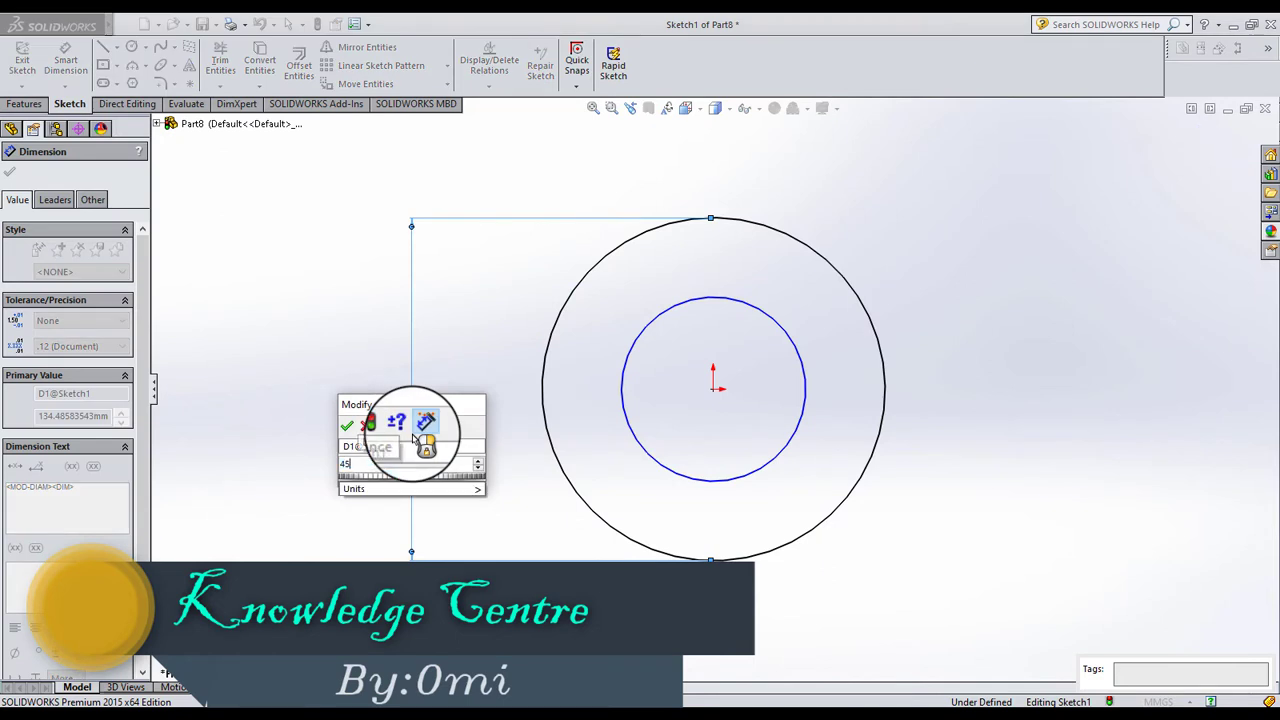
key("Return")
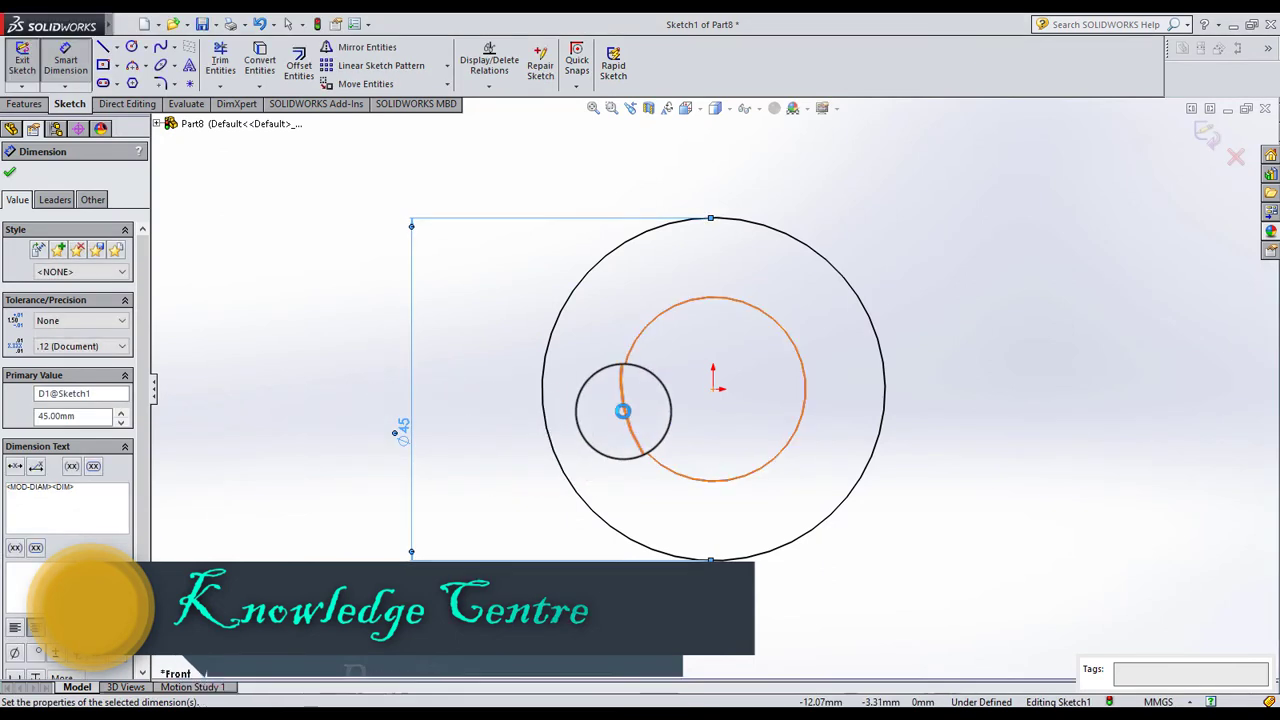
left_click(622, 410)
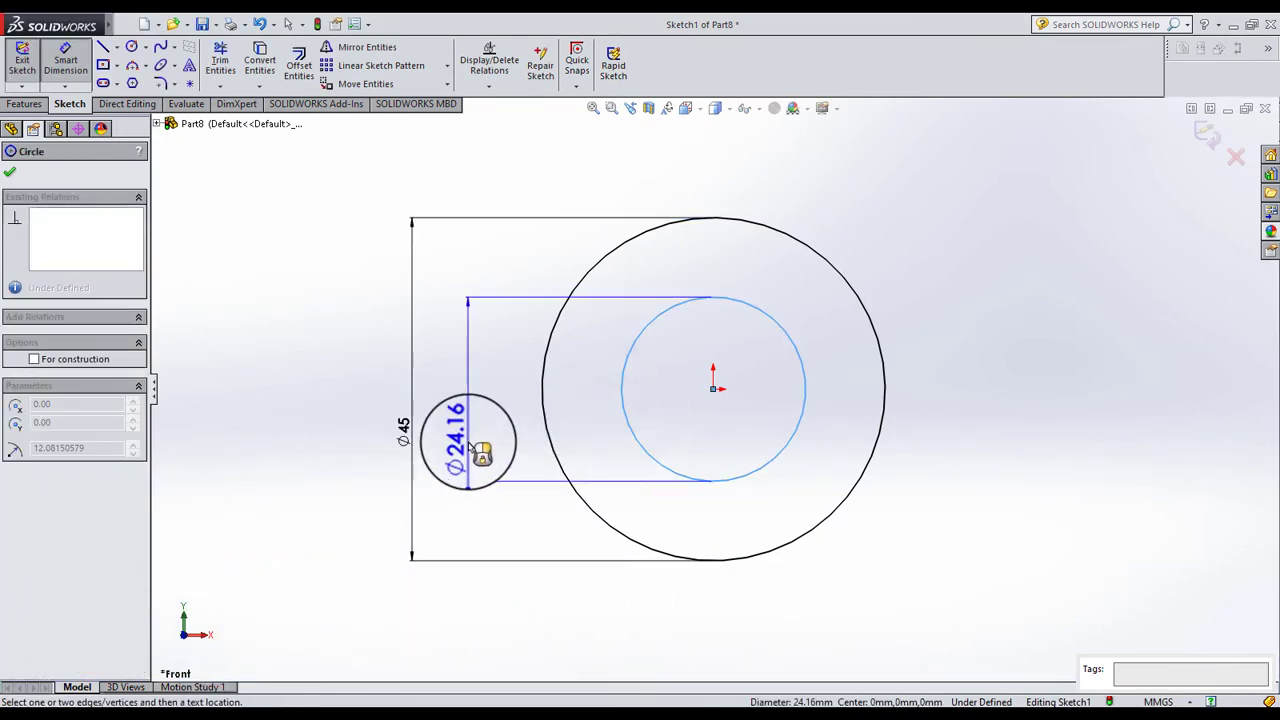
left_click(470, 447)
type("20")
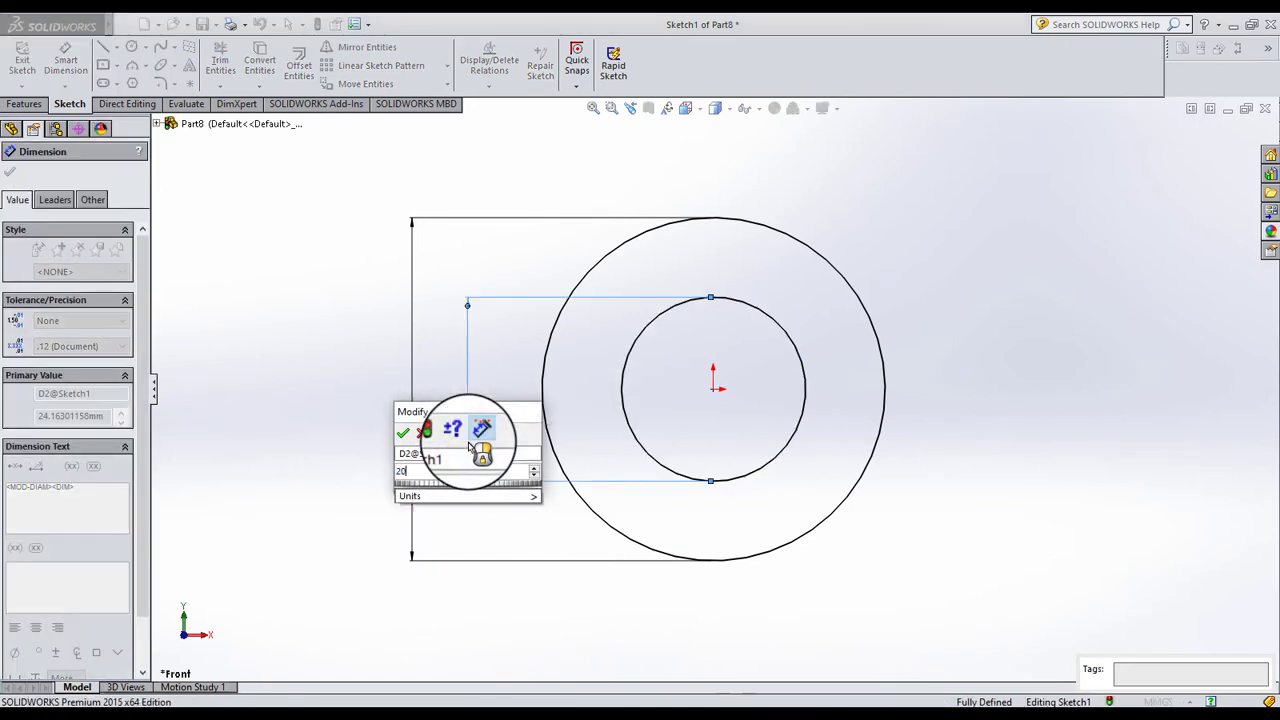
key("Return")
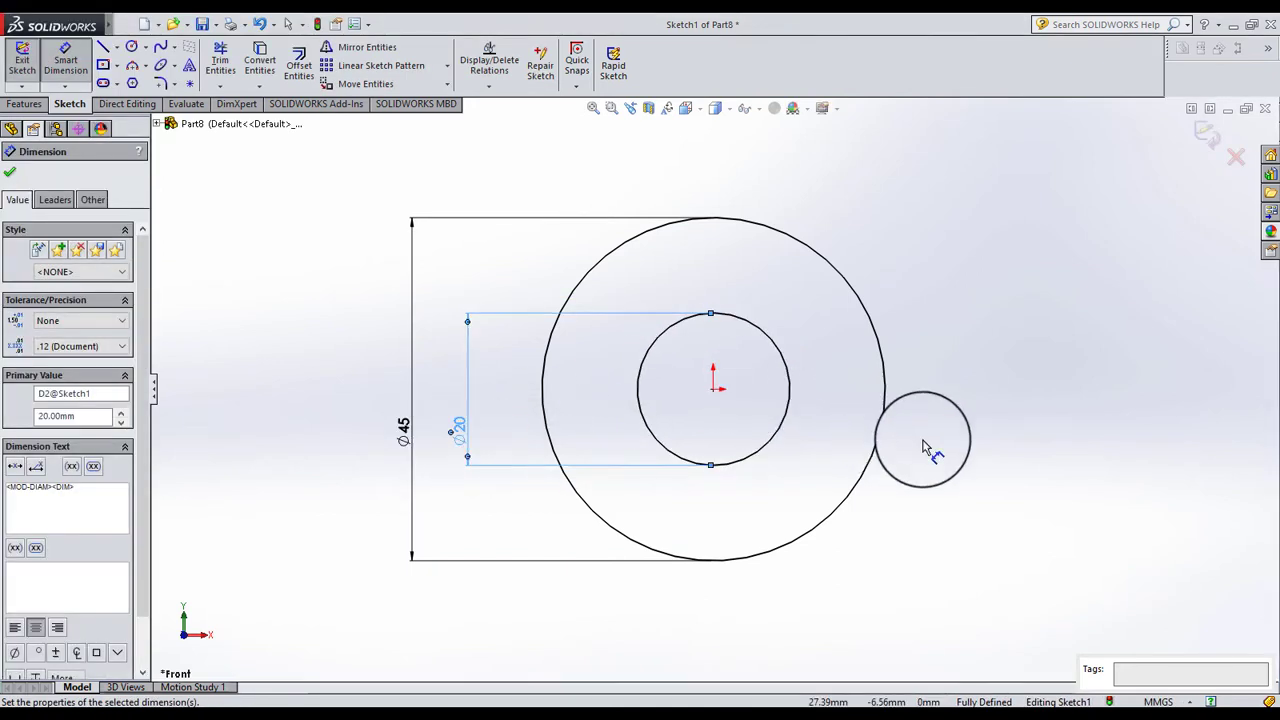
left_click(24, 104)
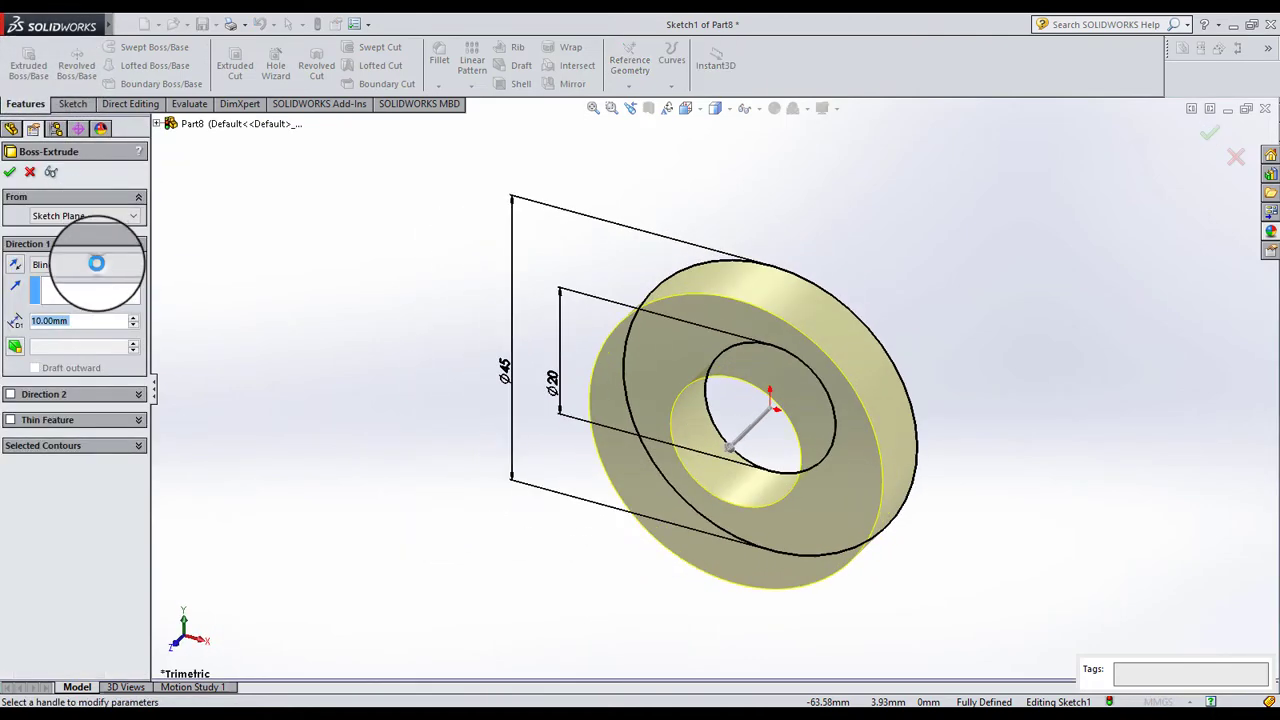
Extrude the ring sketch Mid Plane to 35 mm into a hollow cylindrical bushing.
left_click(85, 264)
left_click(62, 331)
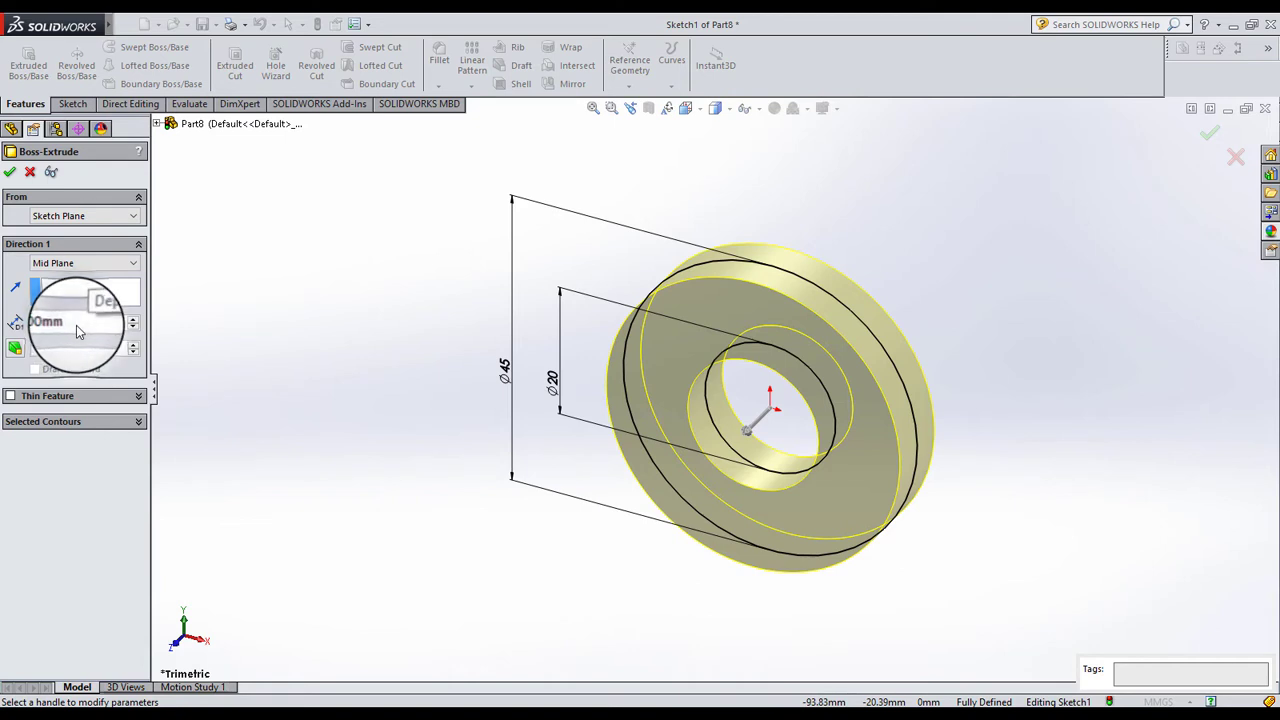
key("BackSpace")
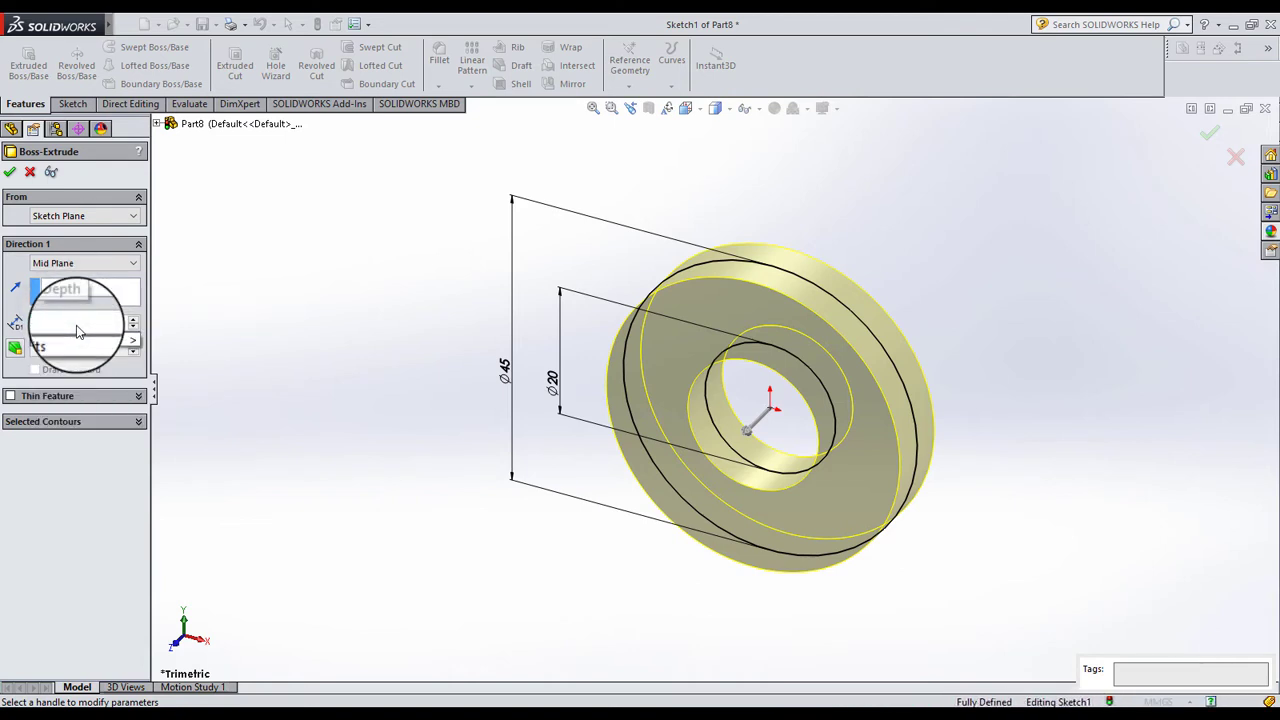
type("30")
key("Return")
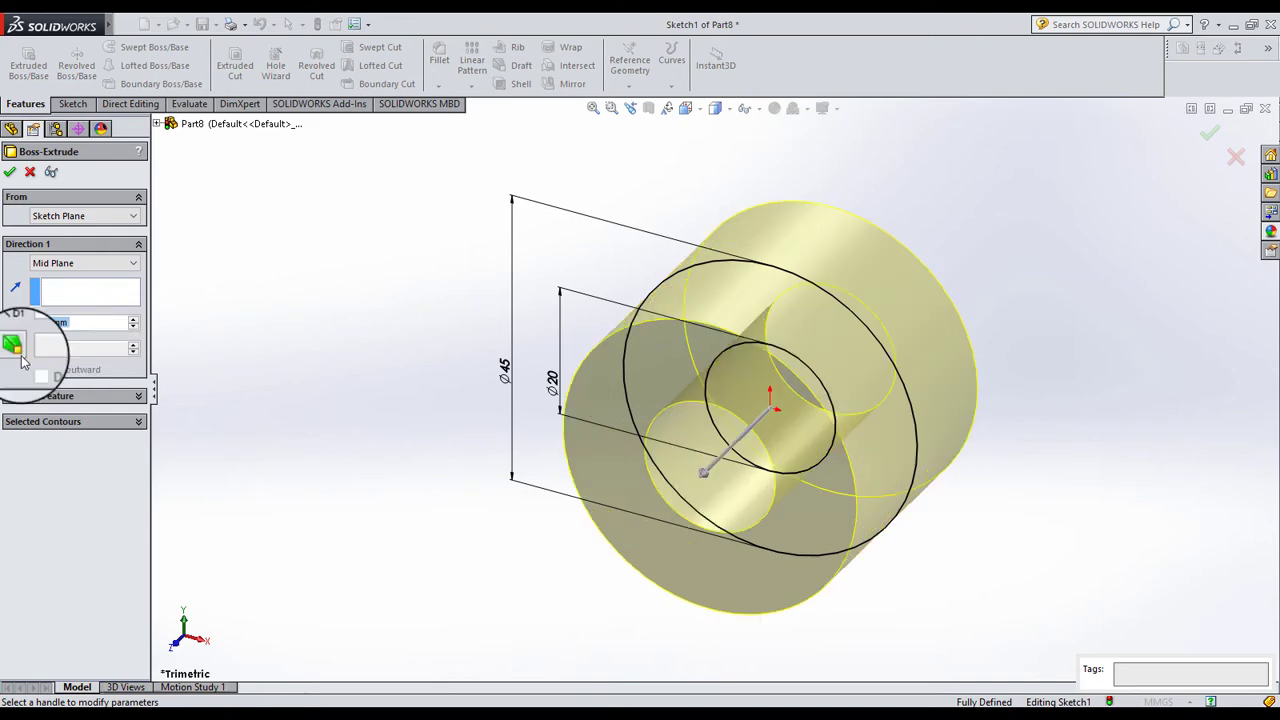
left_click(11, 175)
mouse_move(774, 449)
middle_mouse_down()
mouse_move(894, 357)
mouse_move(911, 408)
mouse_move(880, 400)
middle_mouse_up()
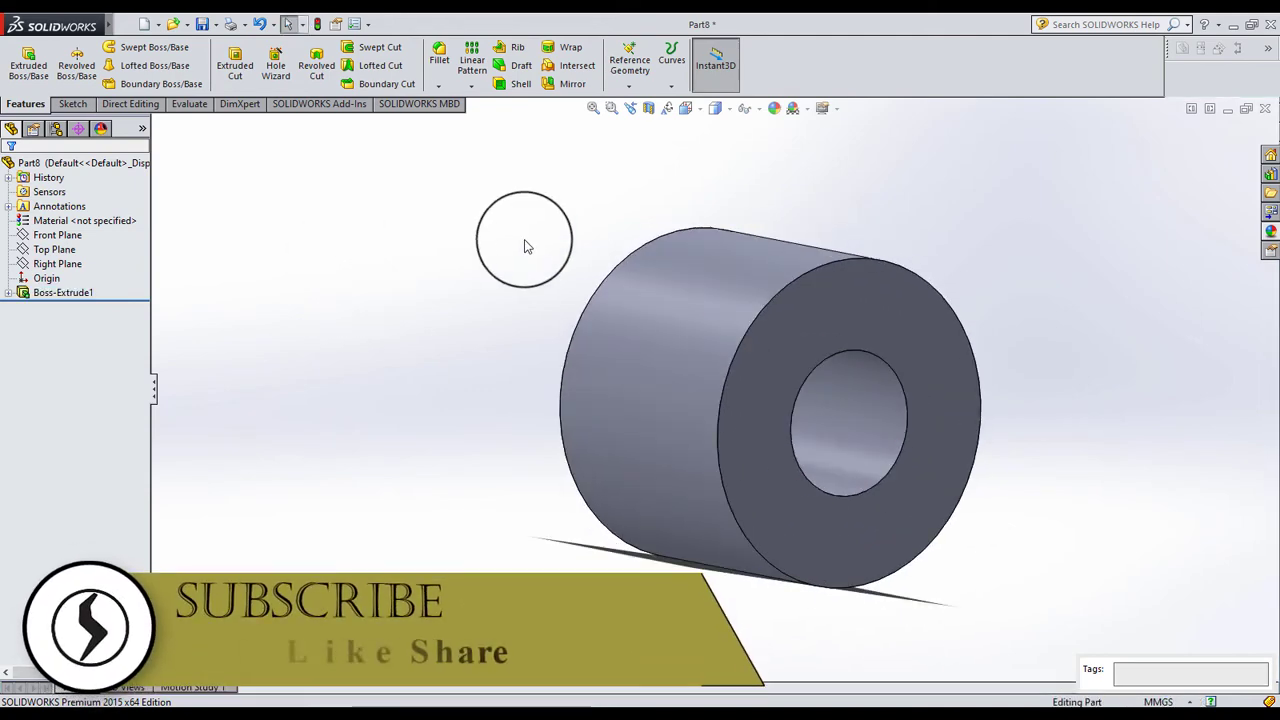
Create Plane1 offset 12.50 mm inward from the cylinder's end face, with the direction reversed.
left_click(624, 70)
left_click(645, 100)
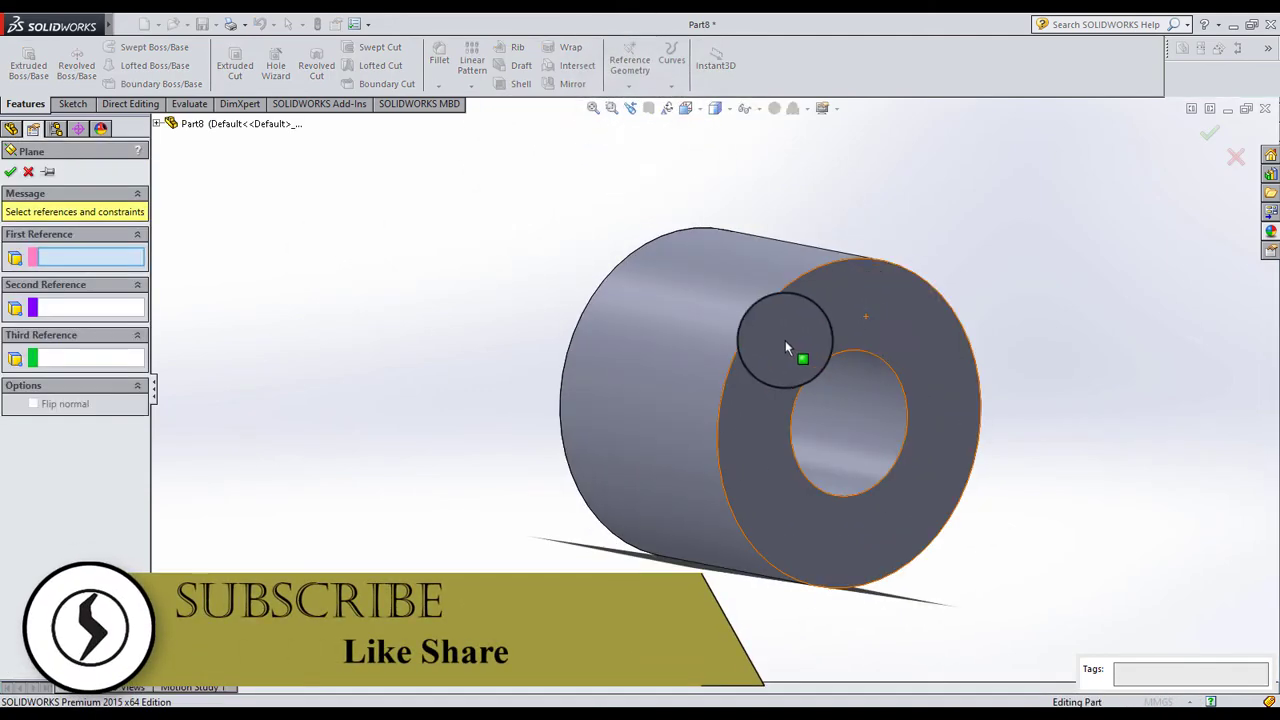
left_click(783, 347)
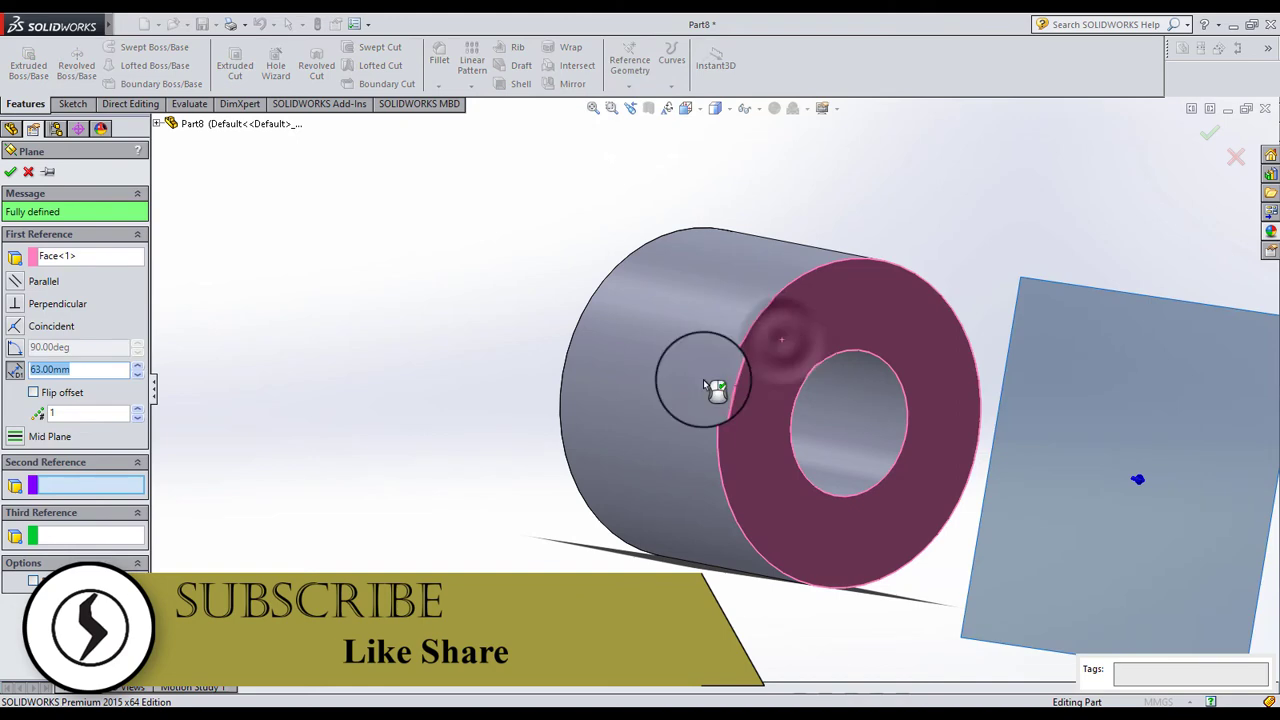
left_click(34, 394)
key("BackSpace")
key("BackSpace")
key("BackSpace")
type("1")
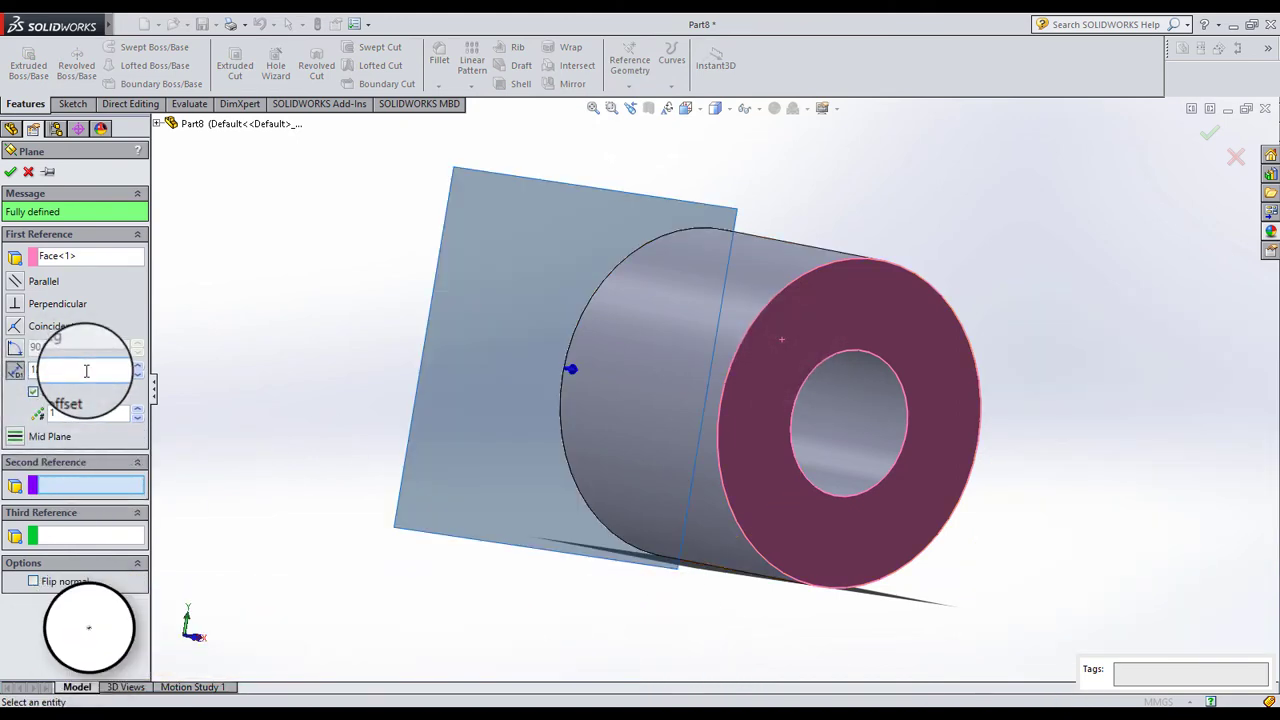
key("Return")
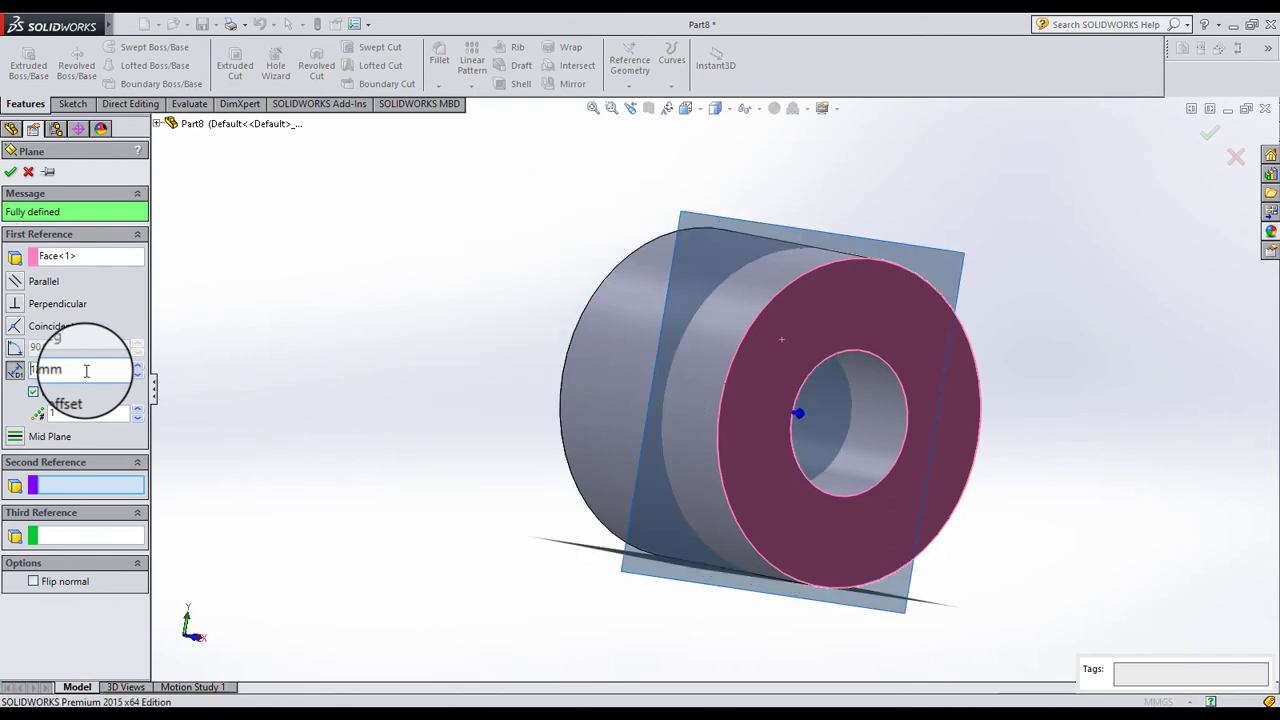
left_click(10, 171)
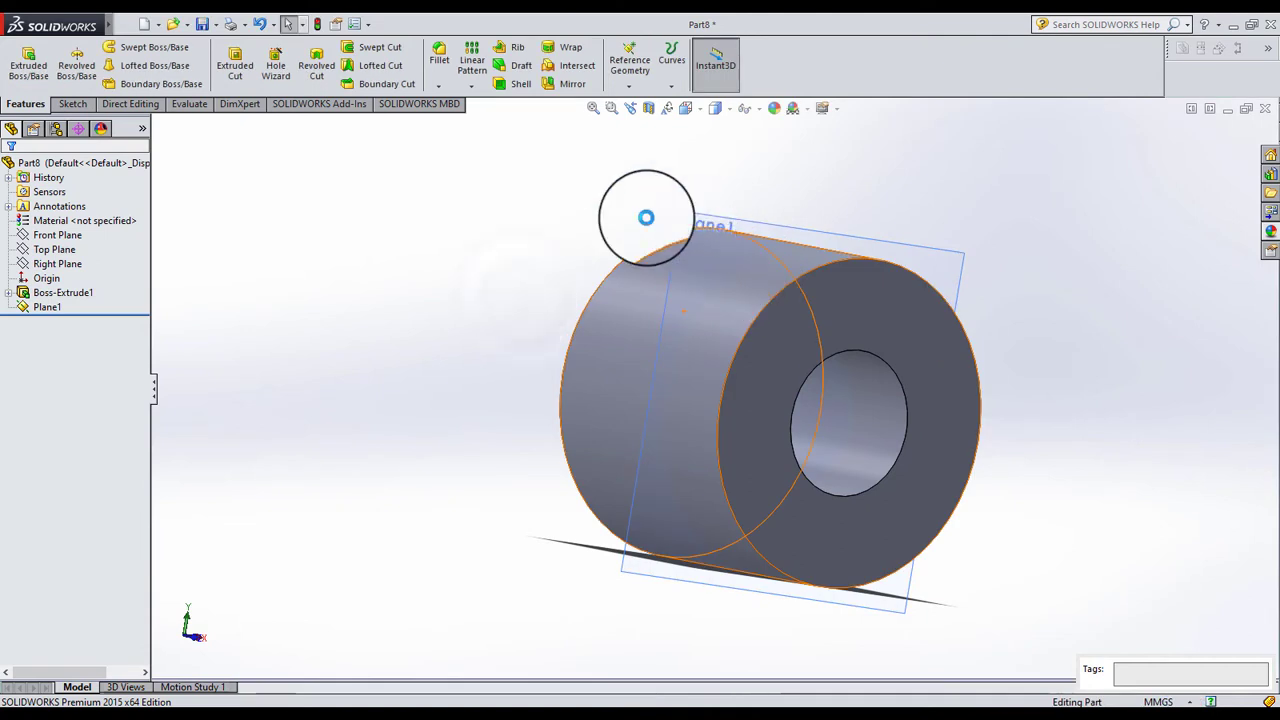
Open a new sketch on Plane1 in a normal-to view and project the model edges into it.
left_click(940, 250)
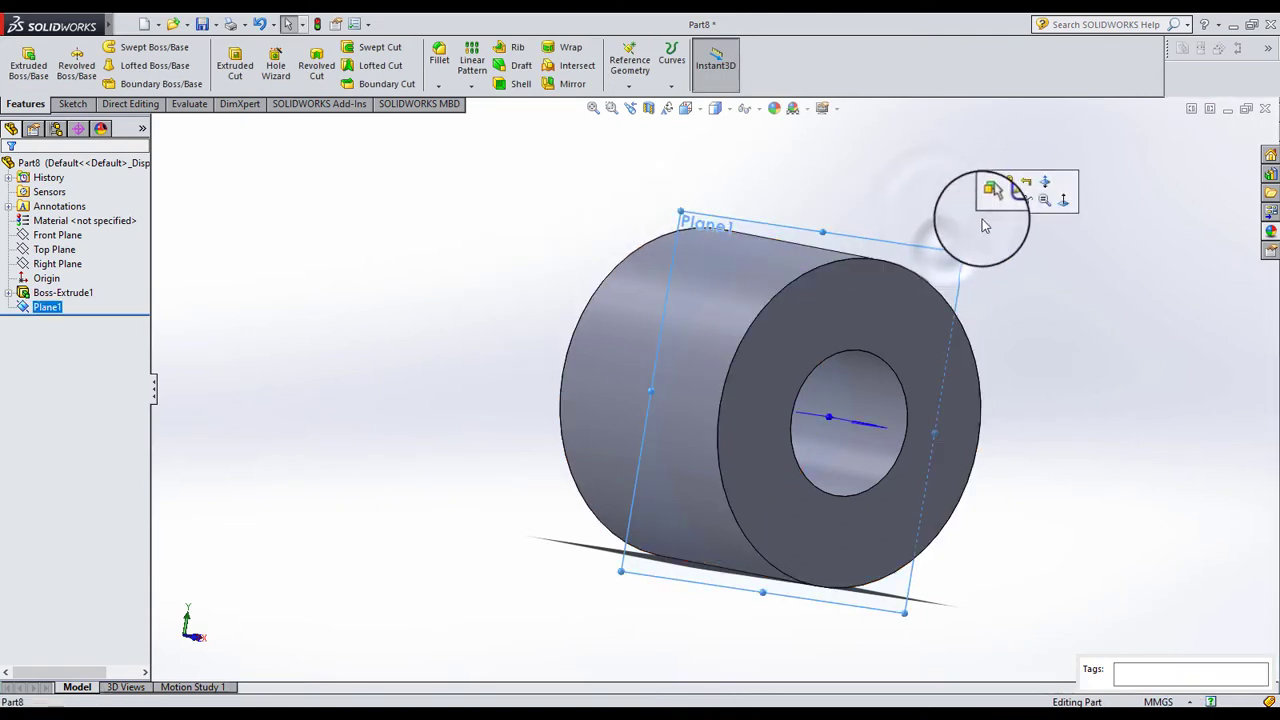
left_click(1008, 203)
left_click(686, 108)
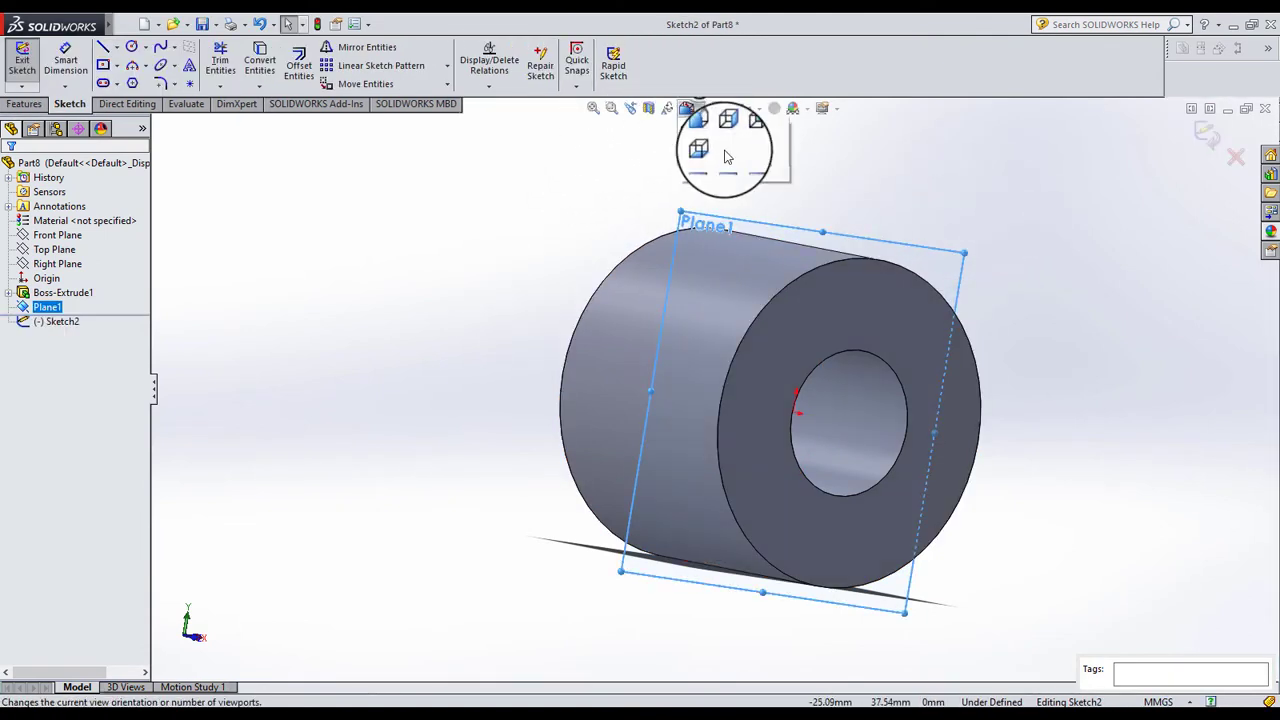
left_click(768, 190)
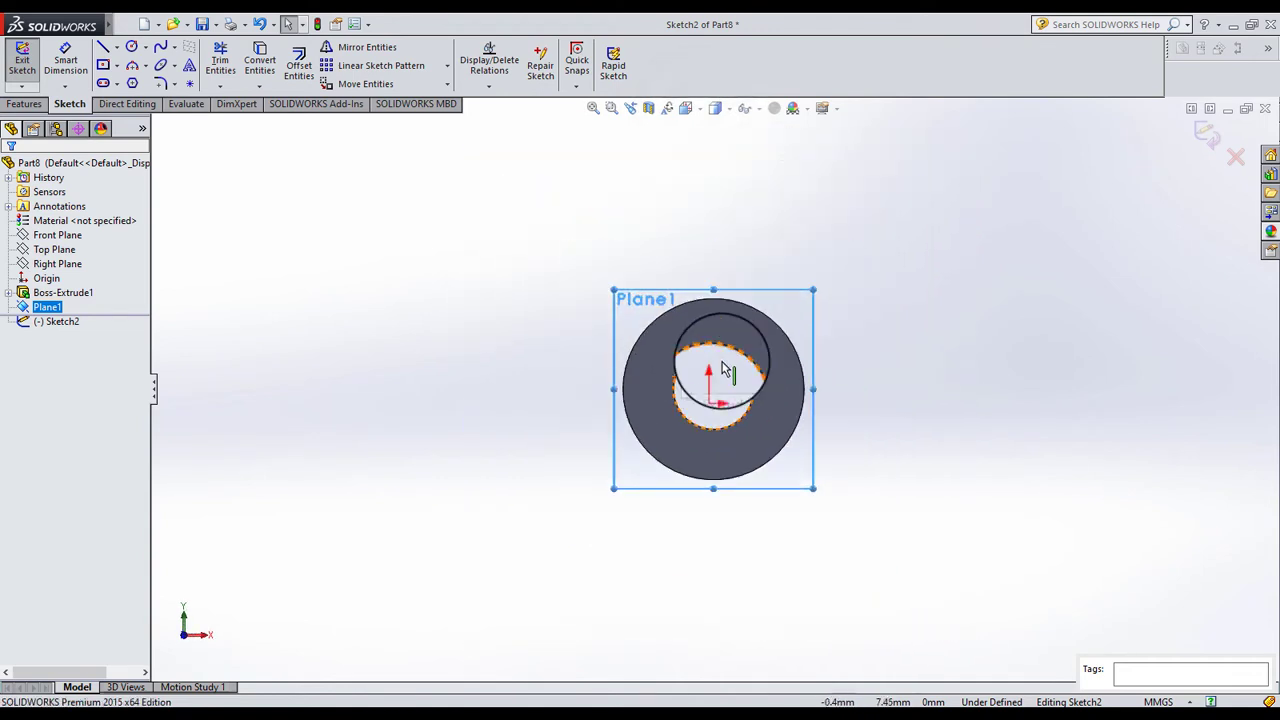
left_click(987, 399)
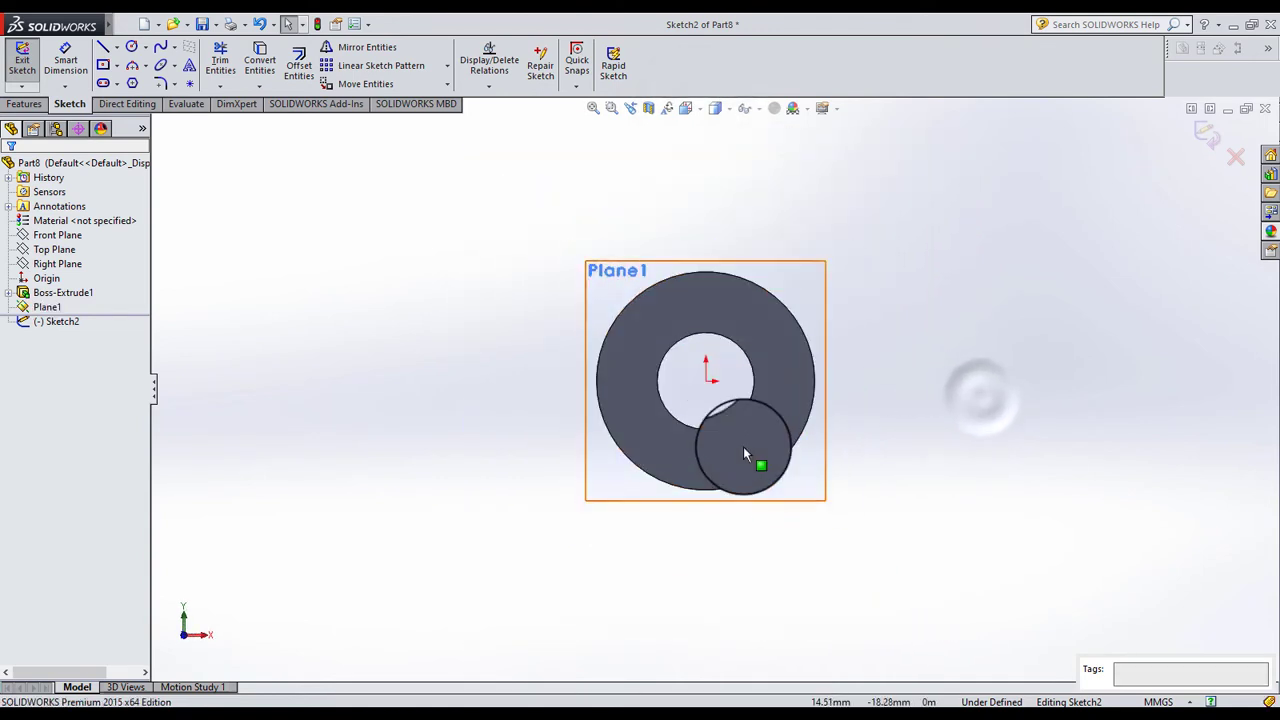
left_click(260, 62)
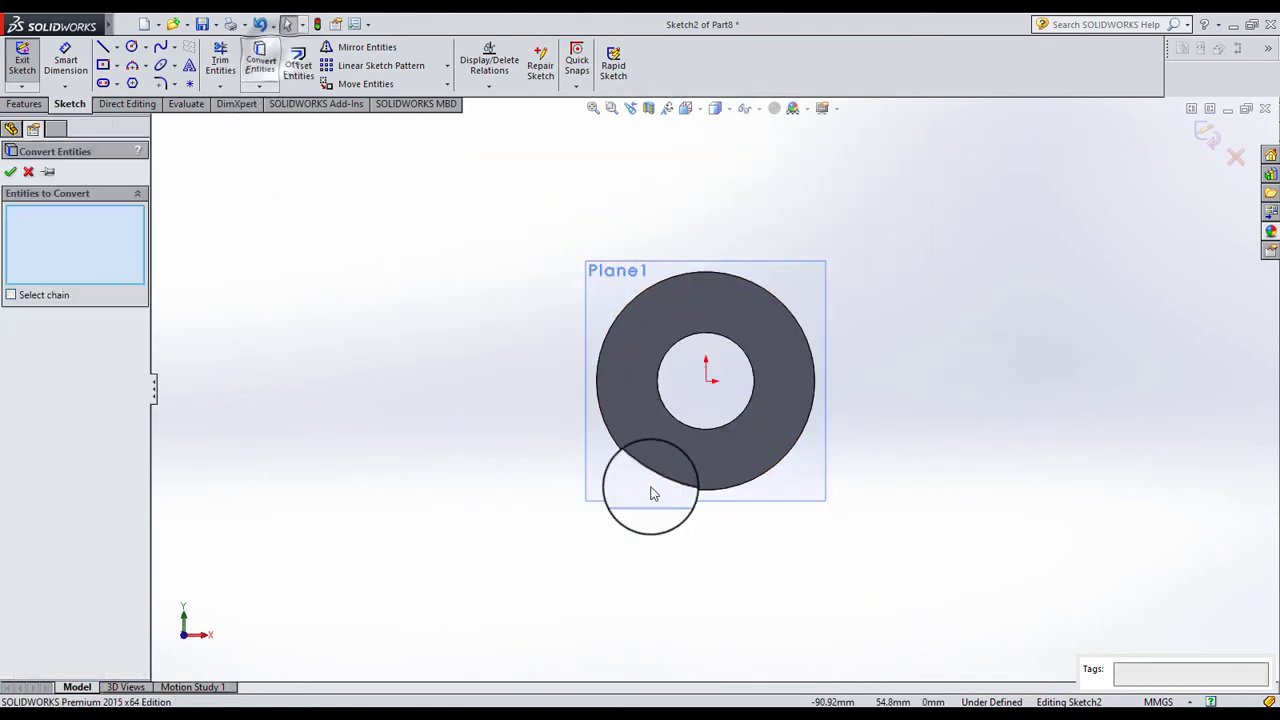
left_click(12, 174)
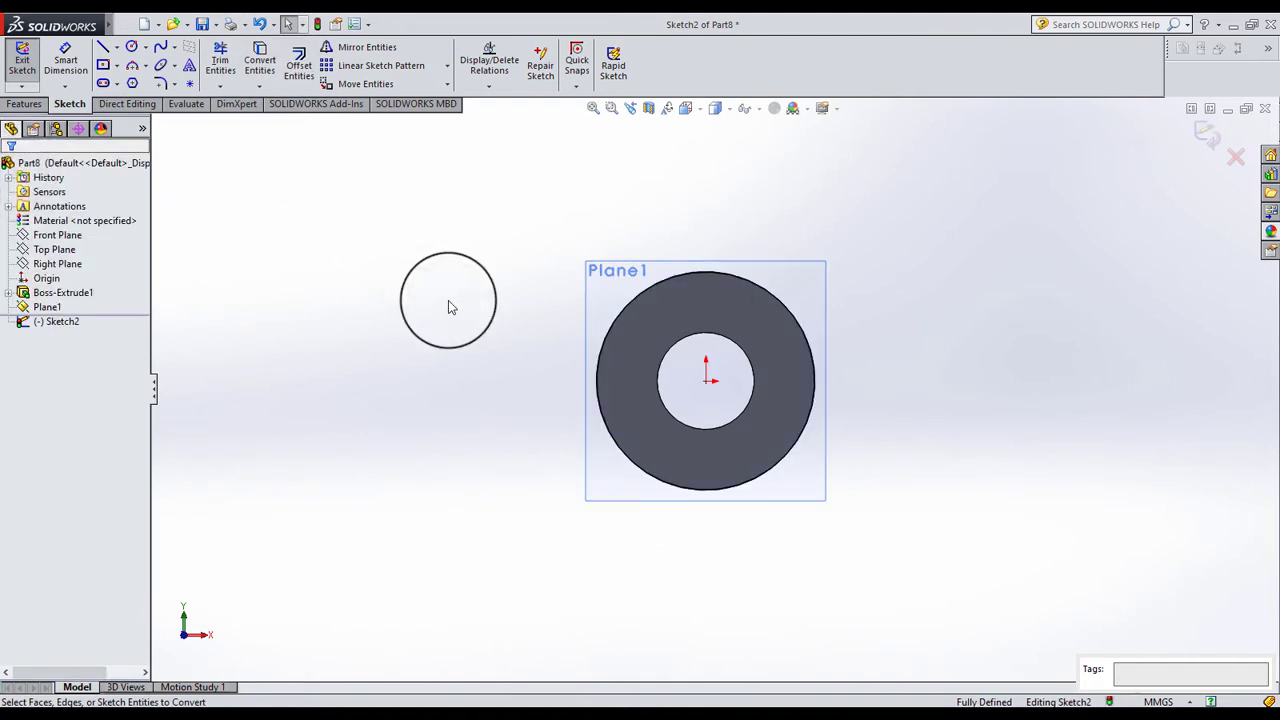
Draw a vertical construction centerline down from the ring's top.
left_click(117, 47)
left_click(130, 82)
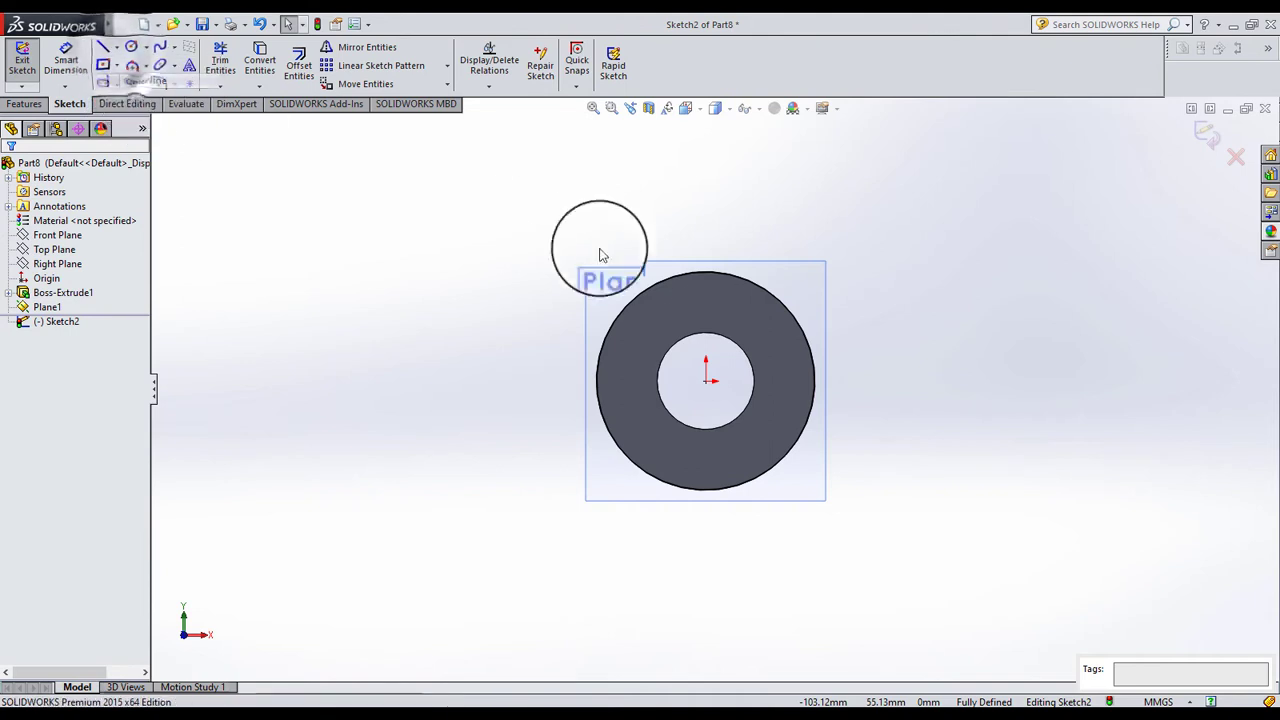
left_click(706, 320)
scroll(711, 388, "up", 5)
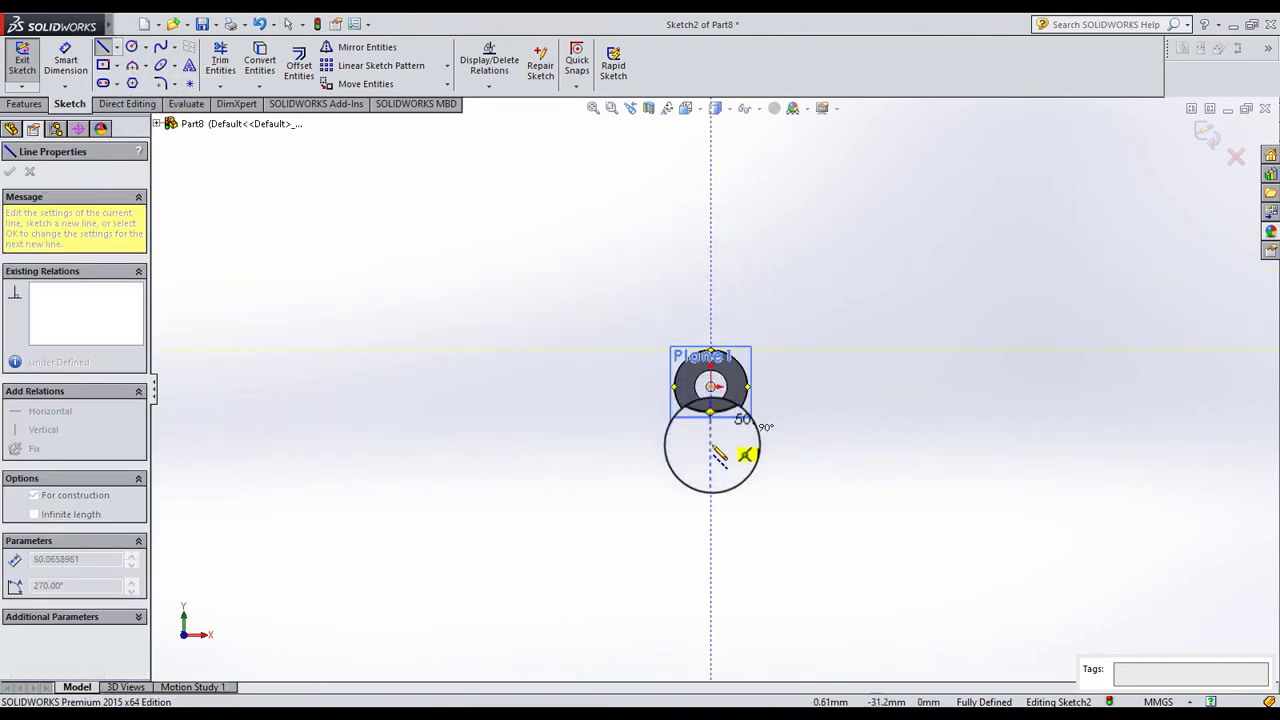
scroll(718, 455, "down", 3)
left_click(710, 439)
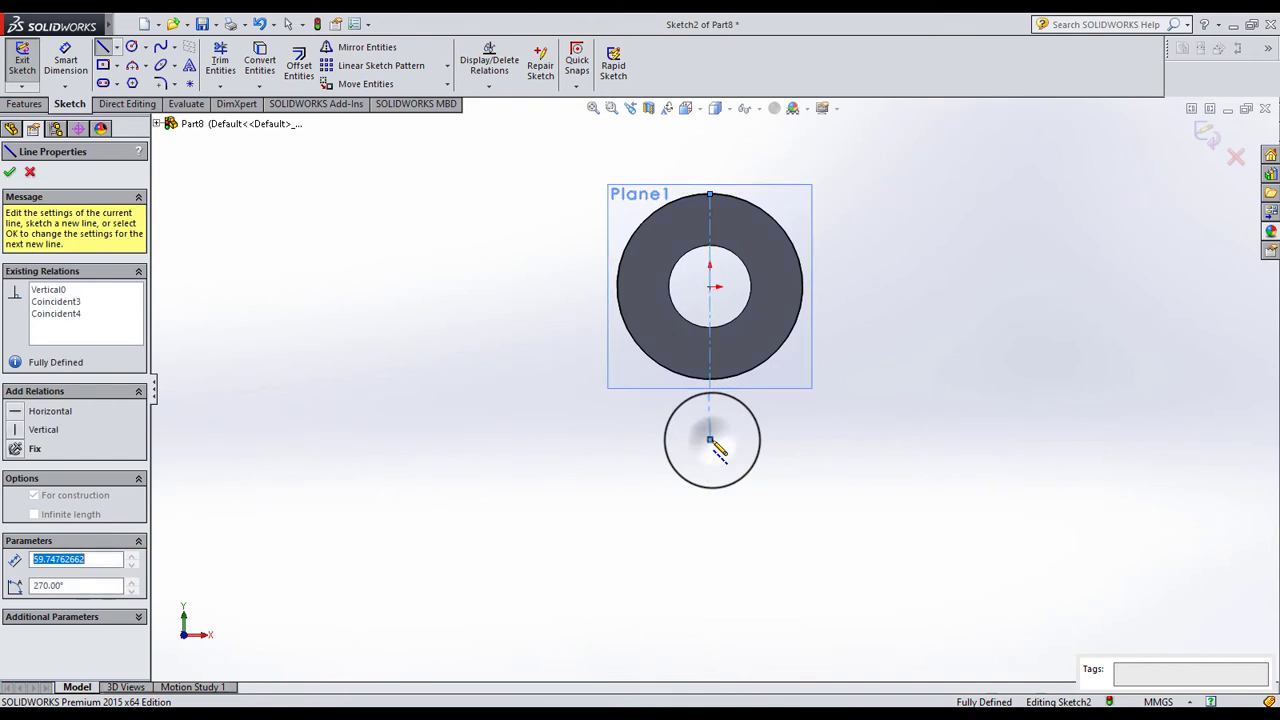
Draw a six-segment stepped line chain down from the ring's left edge: down, left, down, right, down, right.
left_click(103, 47)
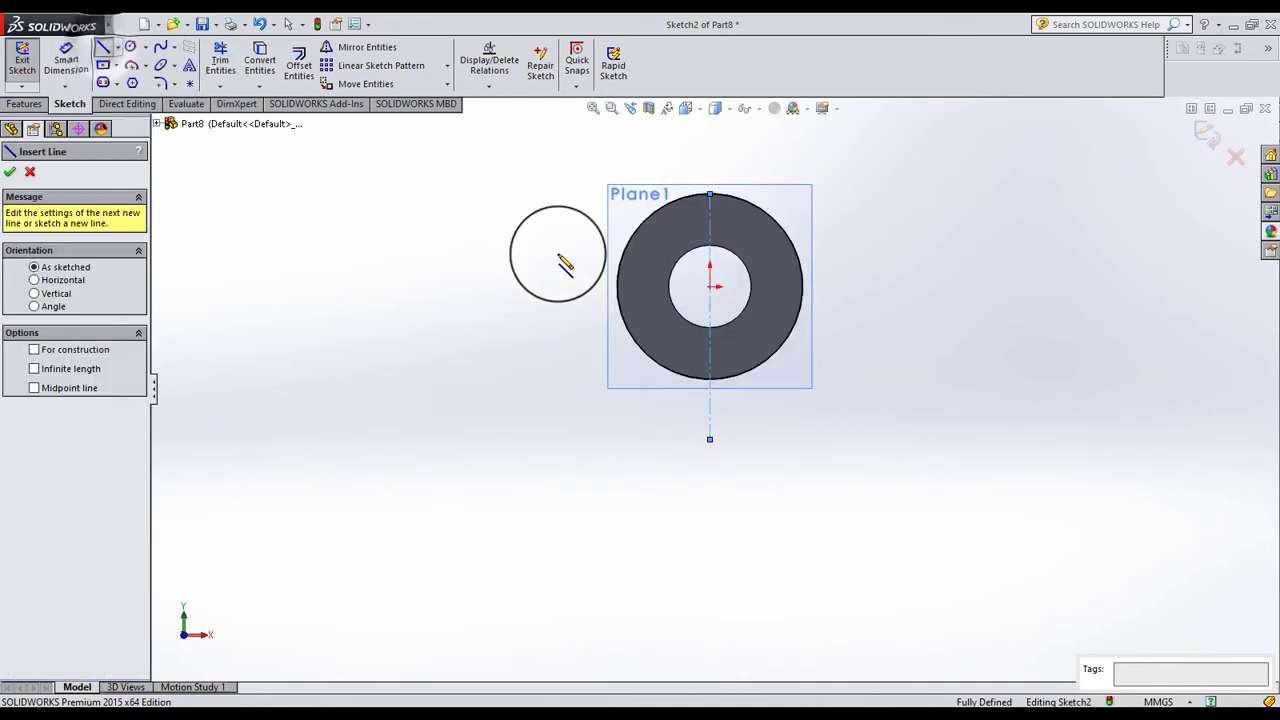
left_click(617, 288)
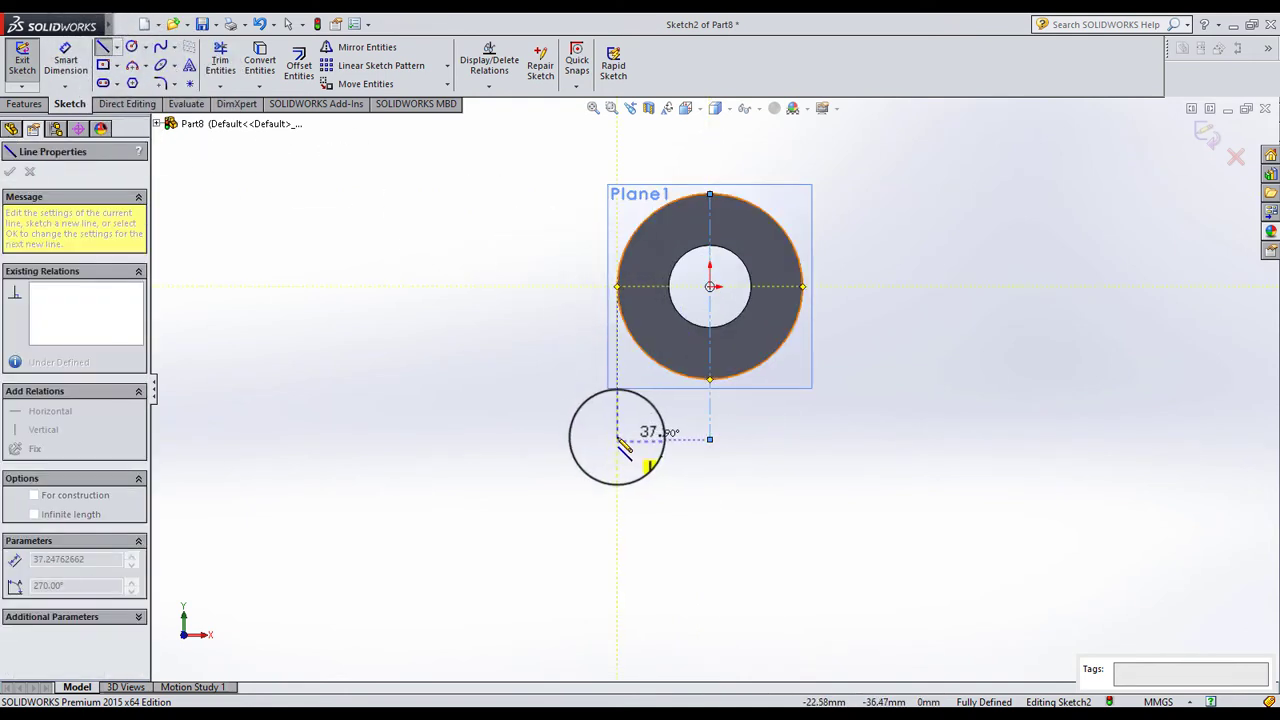
left_click(617, 443)
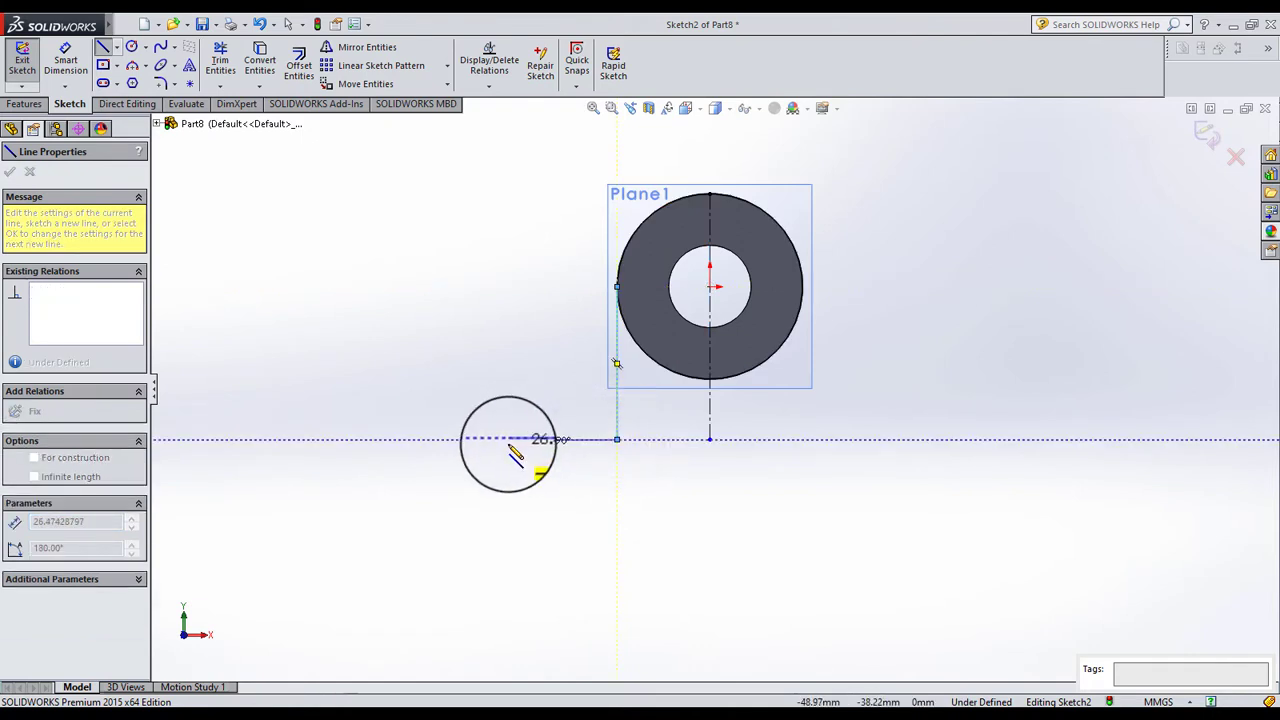
left_click(507, 439)
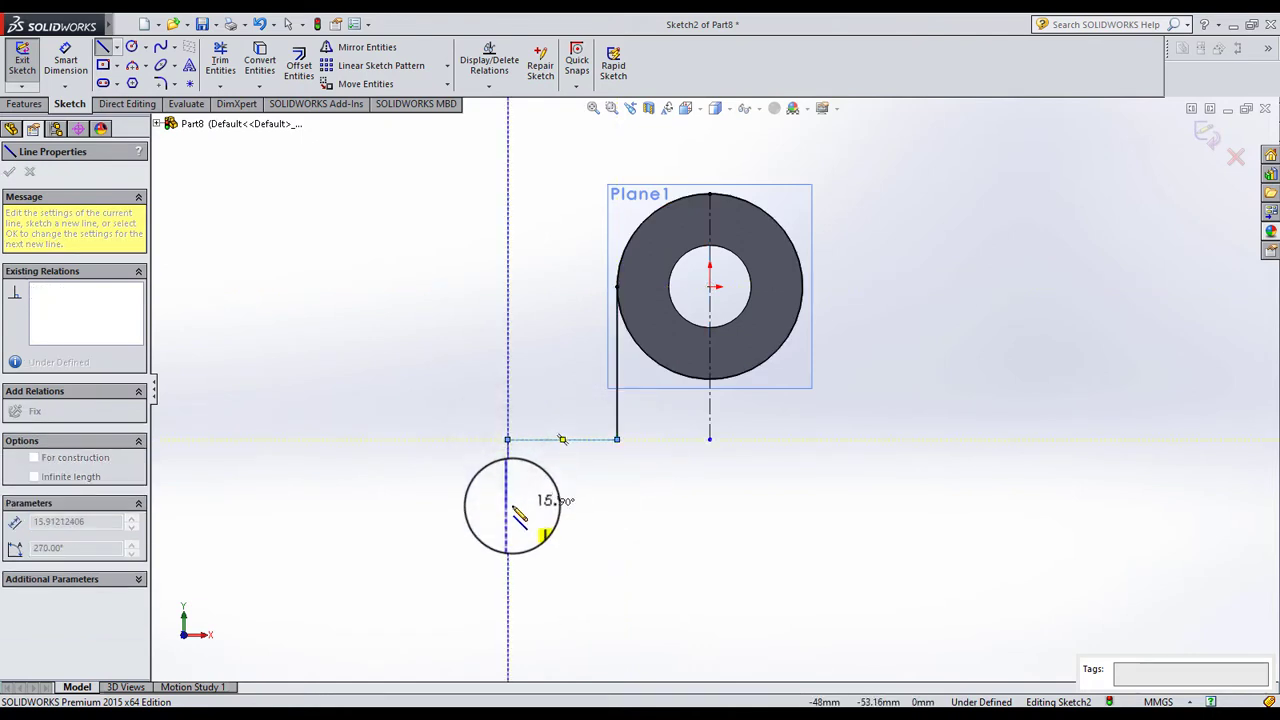
left_click(507, 505)
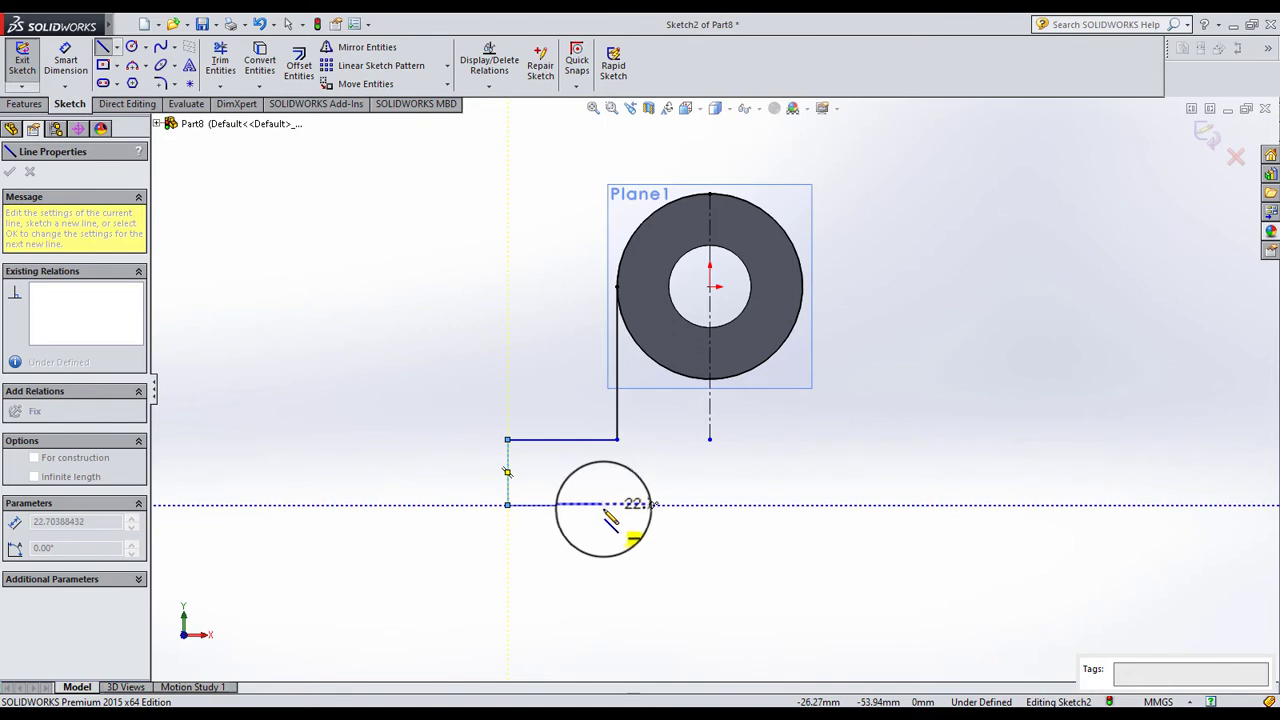
left_click(618, 495)
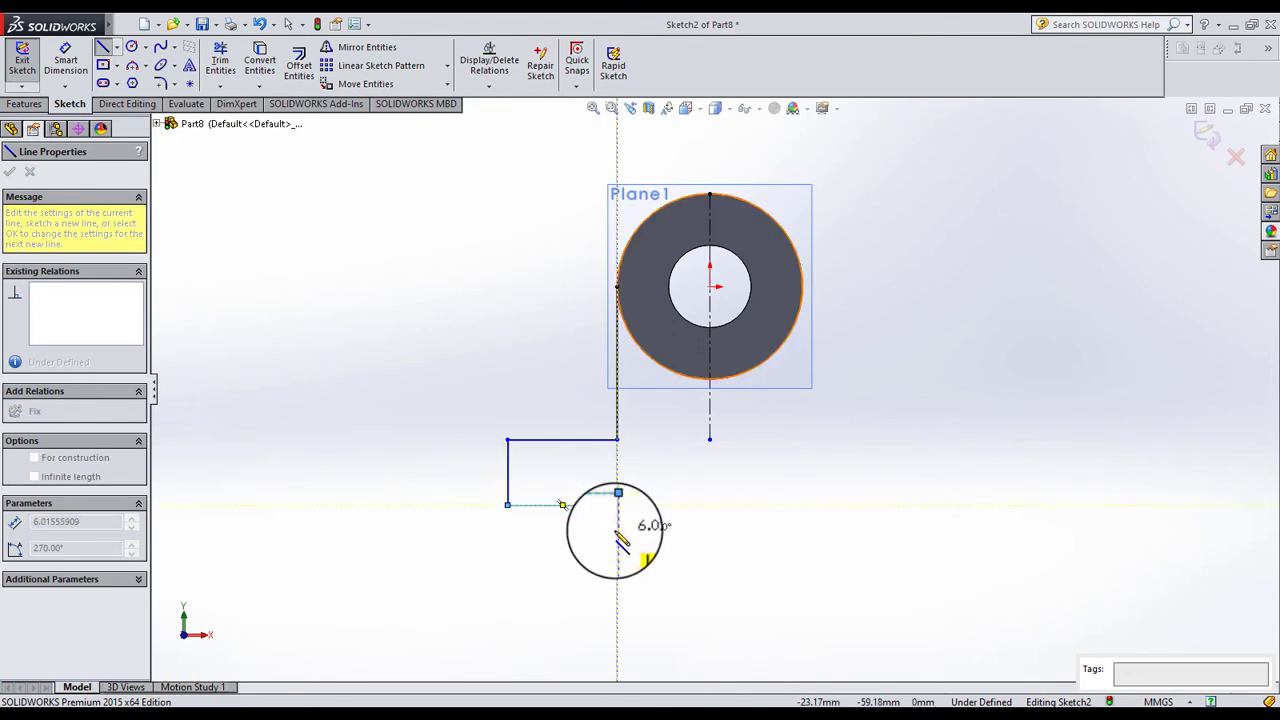
left_click(617, 529)
left_click(715, 529)
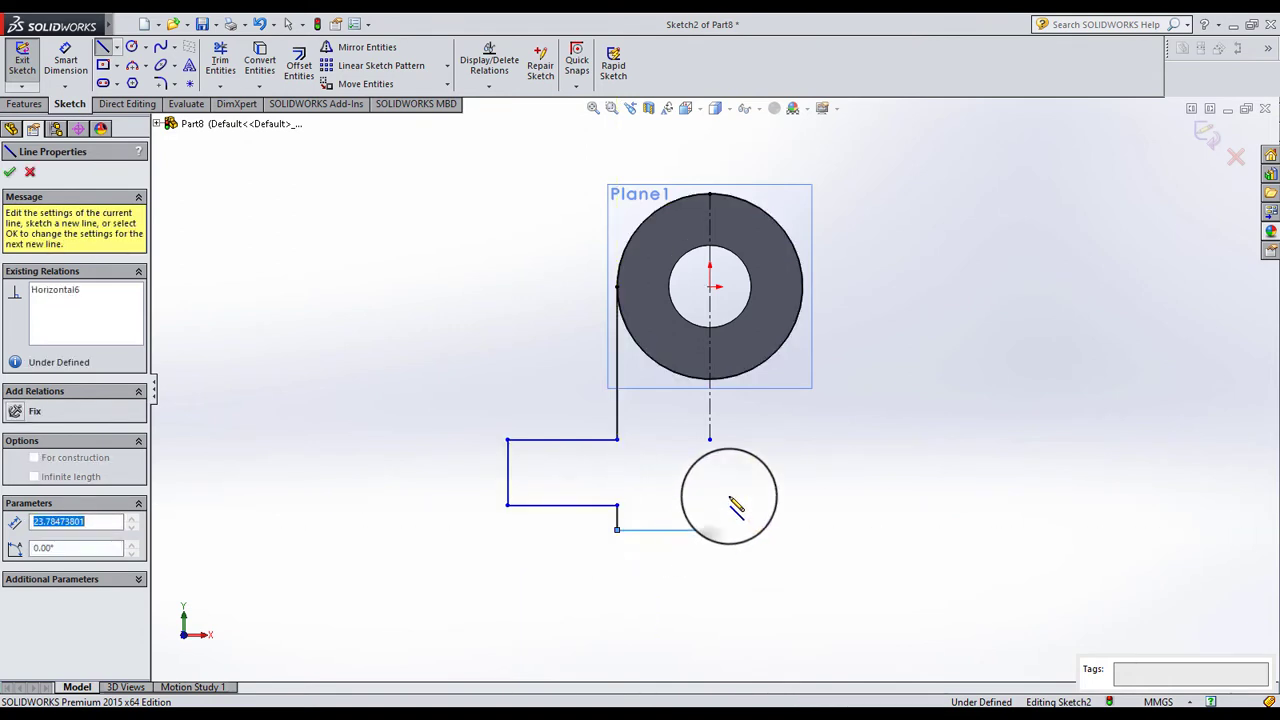
key("Escape")
key("Escape")
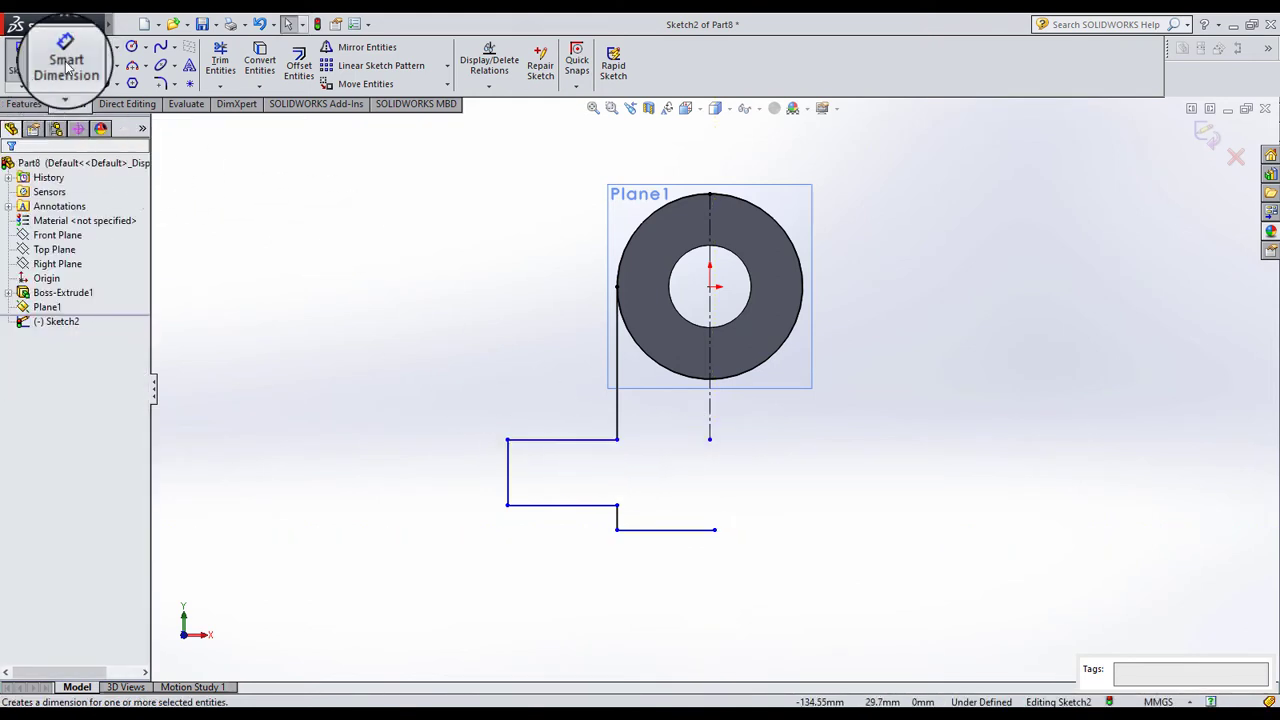
Dimension the upper vertical line to 35 mm and the horizontal step to 10 mm.
left_click(66, 62)
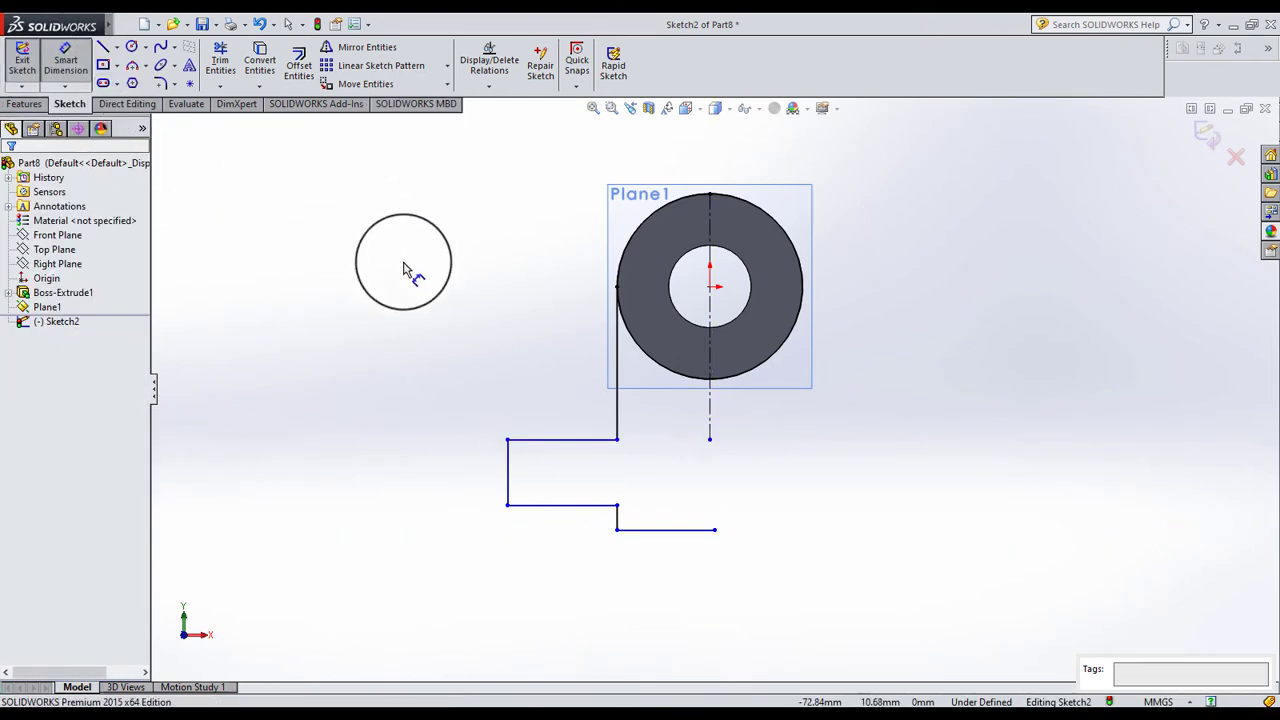
left_click(618, 420)
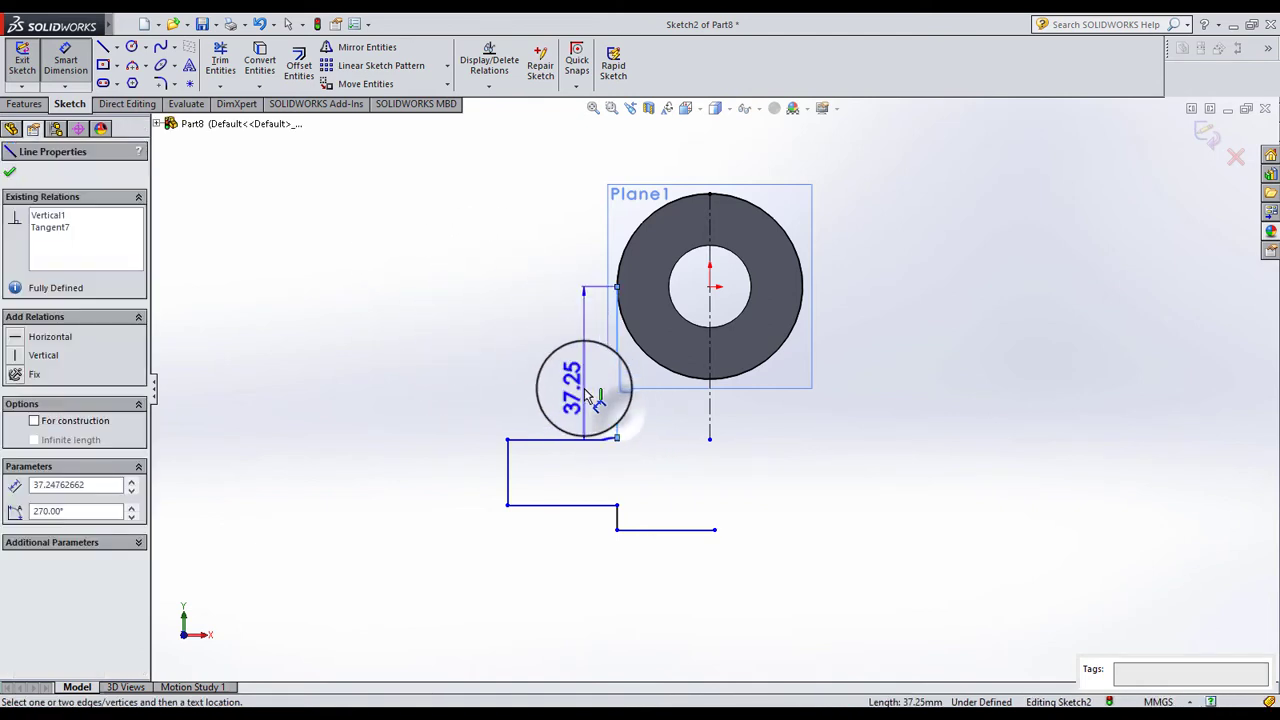
left_click(595, 400)
type("35")
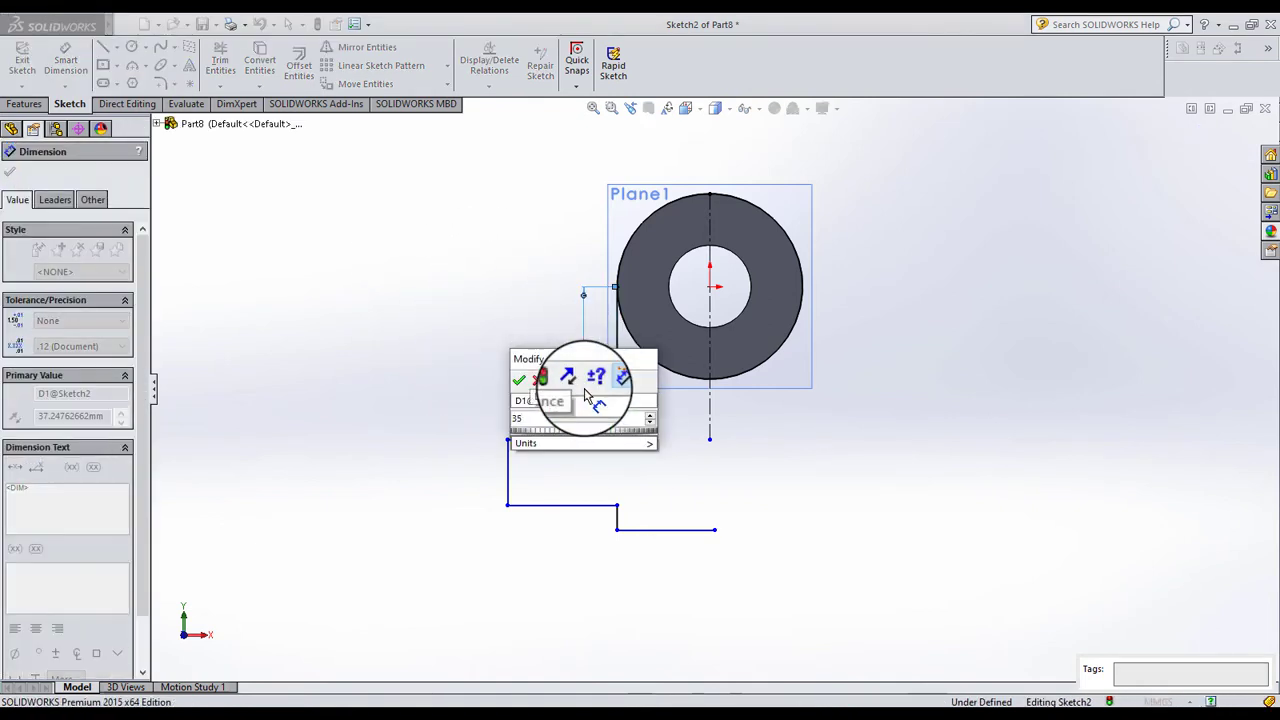
key("Return")
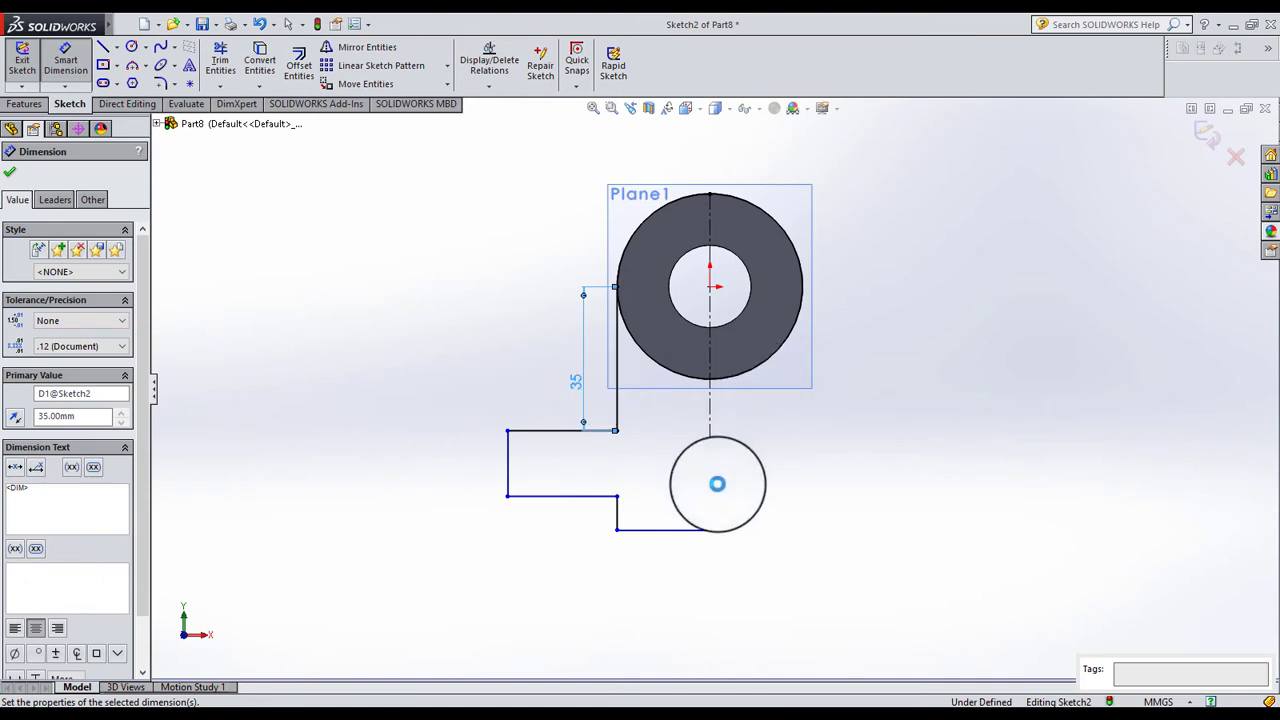
left_click(544, 430)
left_click(539, 406)
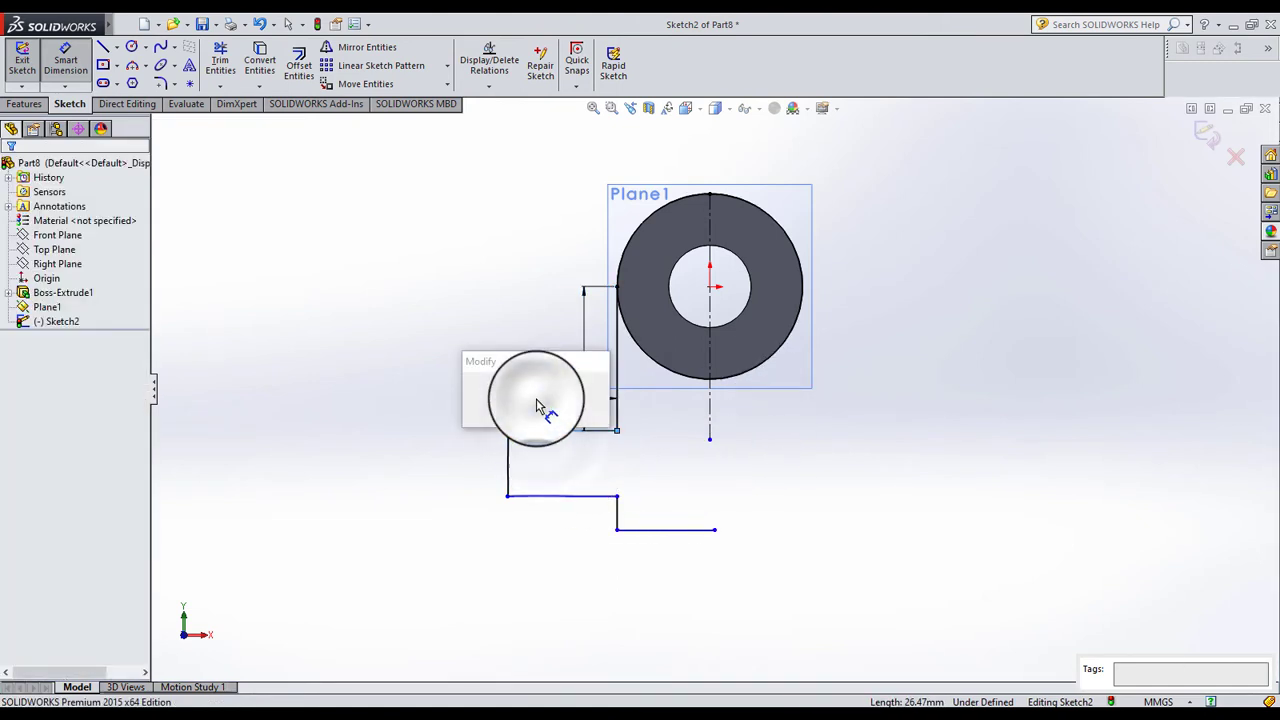
type("10")
key("Return")
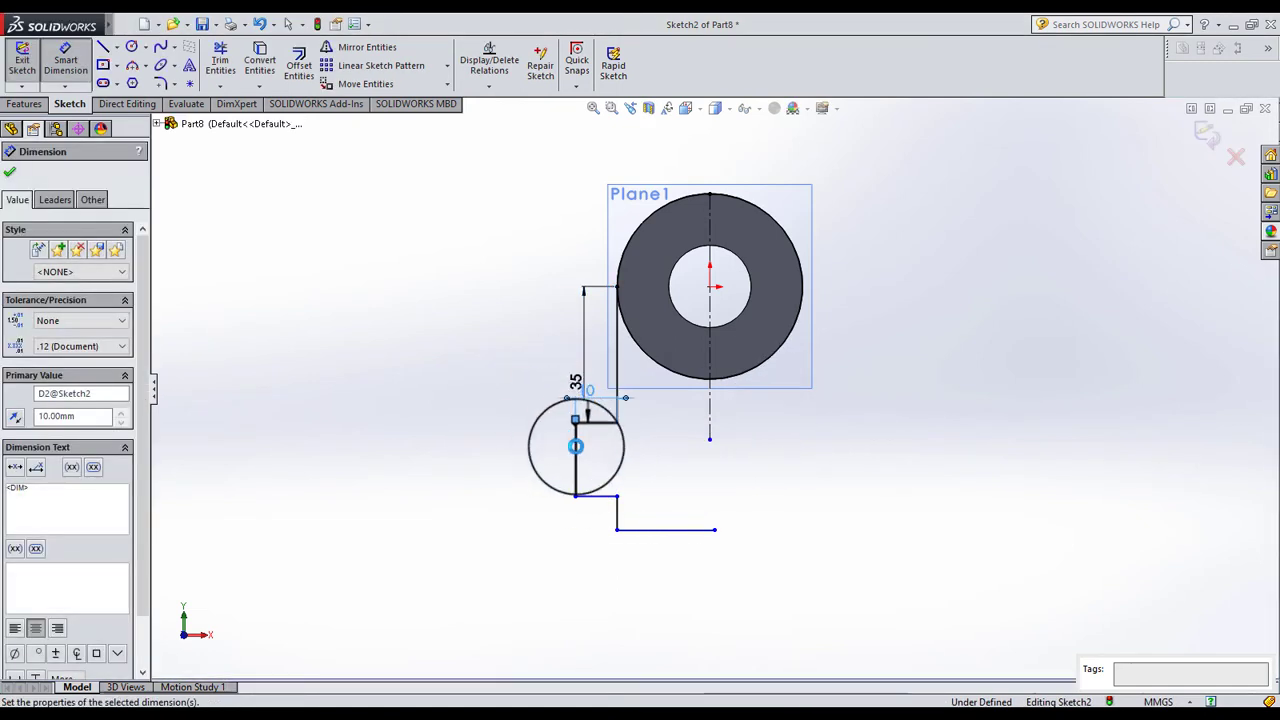
Dimension the lower vertical leg of the arm profile to 35 mm.
scroll(794, 514, "down", 1)
scroll(760, 490, "down", 2)
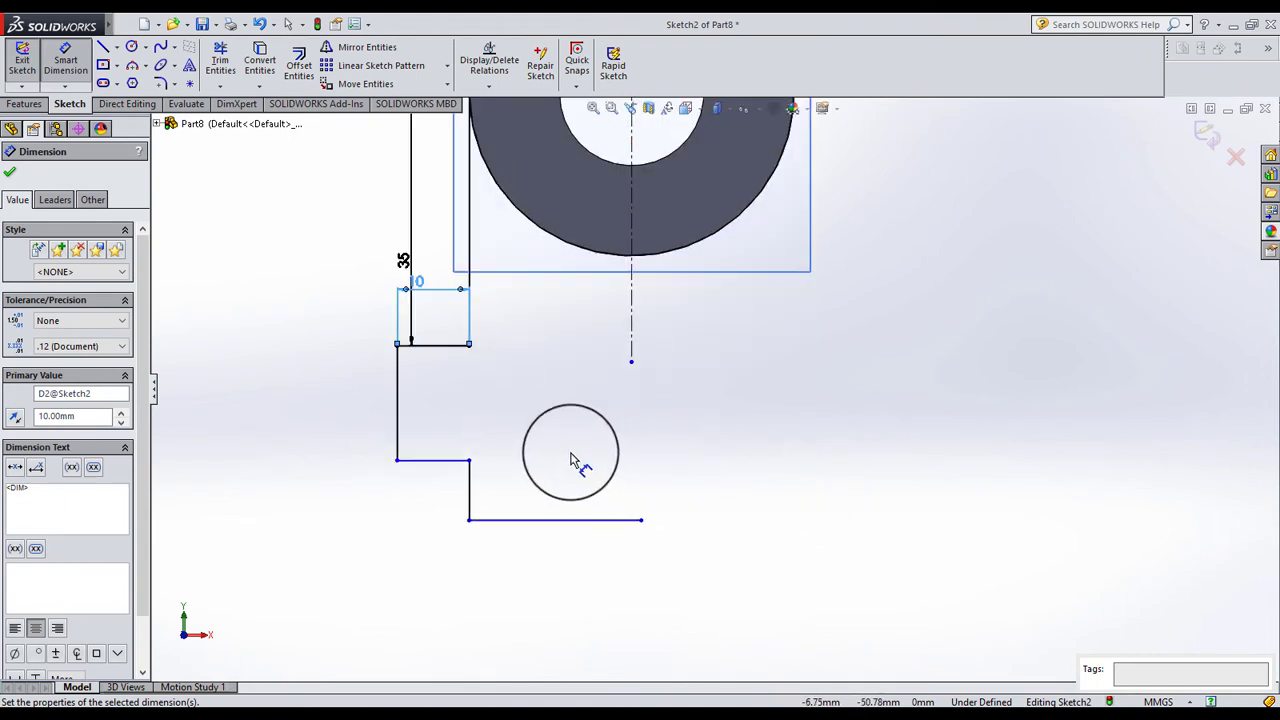
scroll(572, 458, "down", 1)
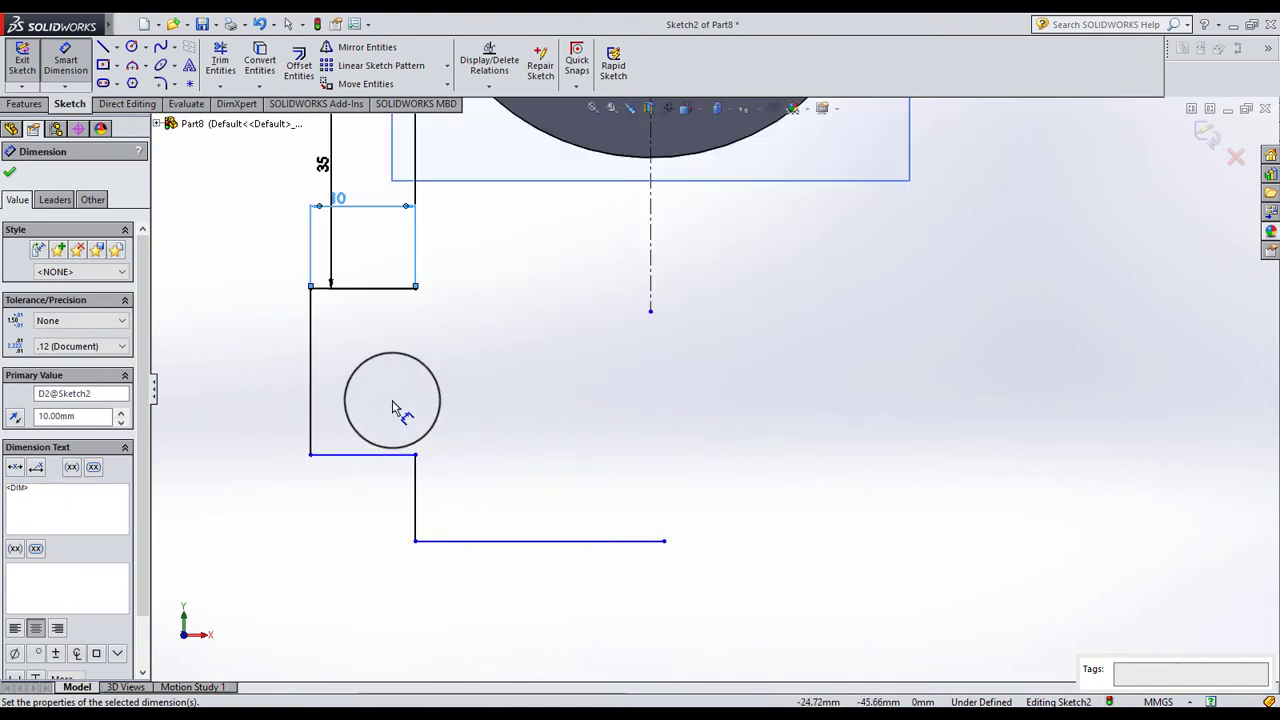
scroll(392, 408, "down", 1)
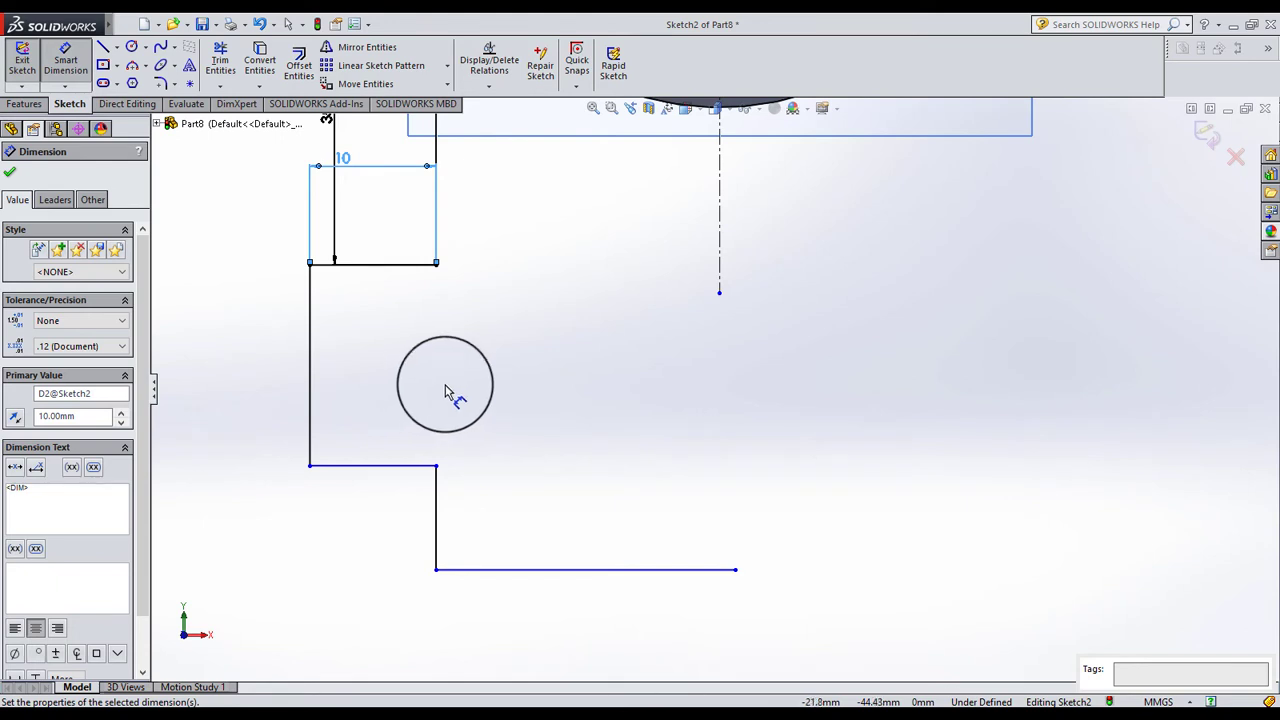
scroll(480, 420, "up", 1)
scroll(540, 410, "up", 1)
scroll(640, 370, "up", 1)
scroll(740, 300, "up", 1)
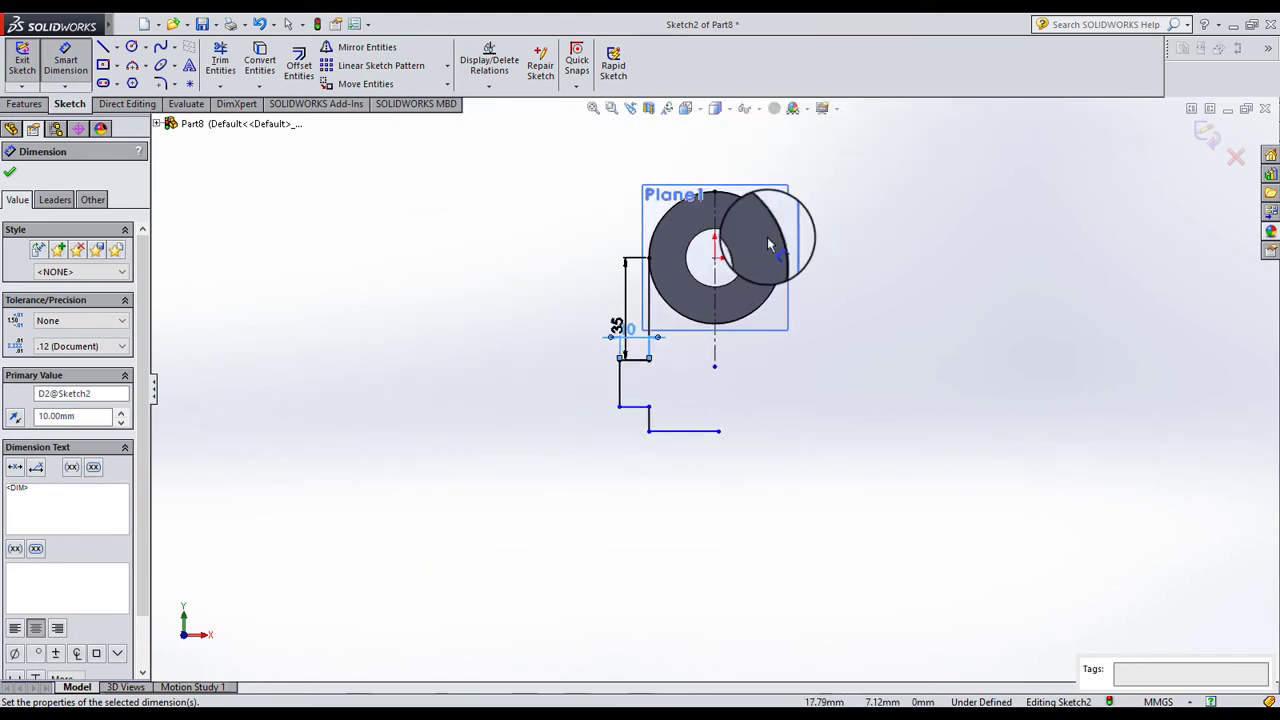
scroll(767, 237, "down", 1)
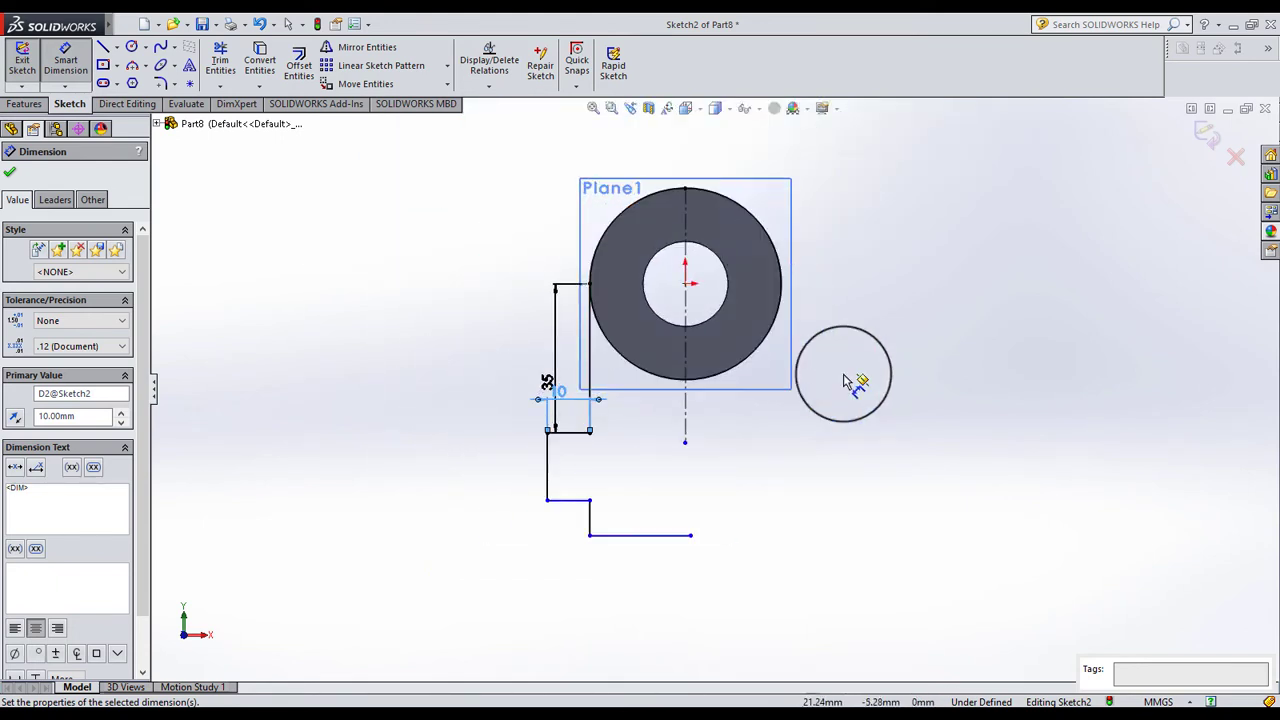
left_click(535, 482)
left_click(522, 485)
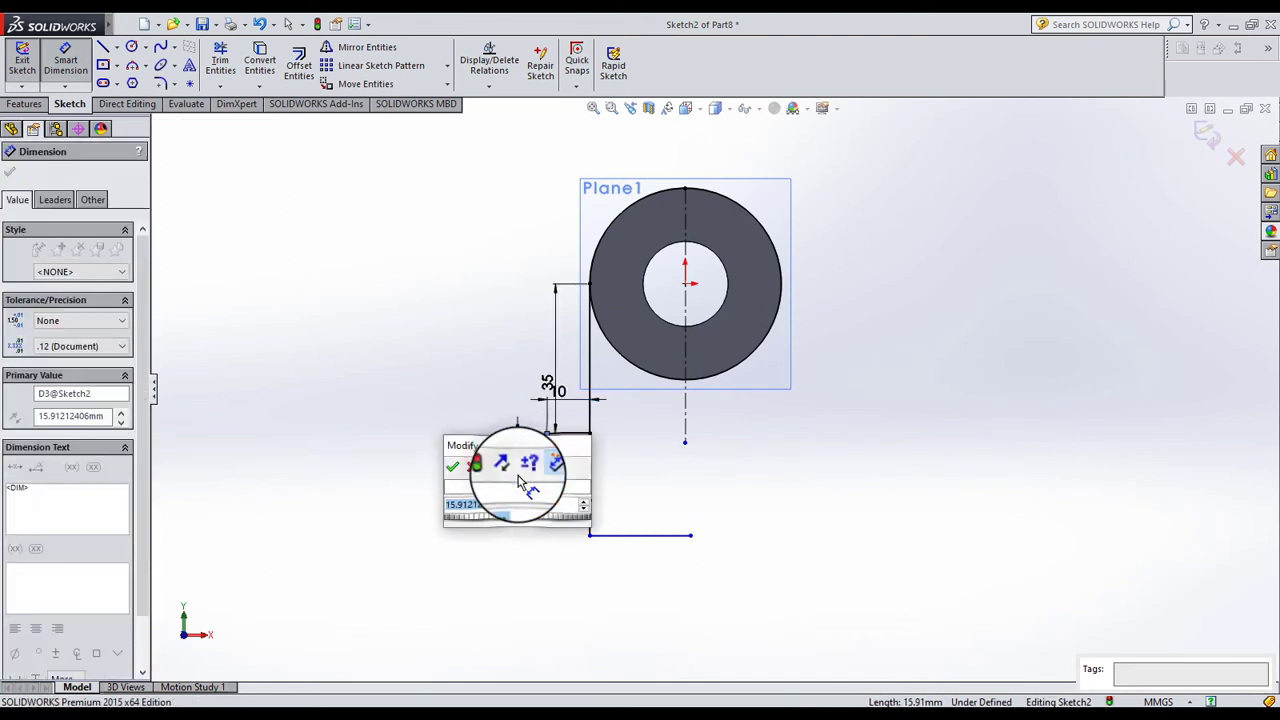
type("35")
key("Return")
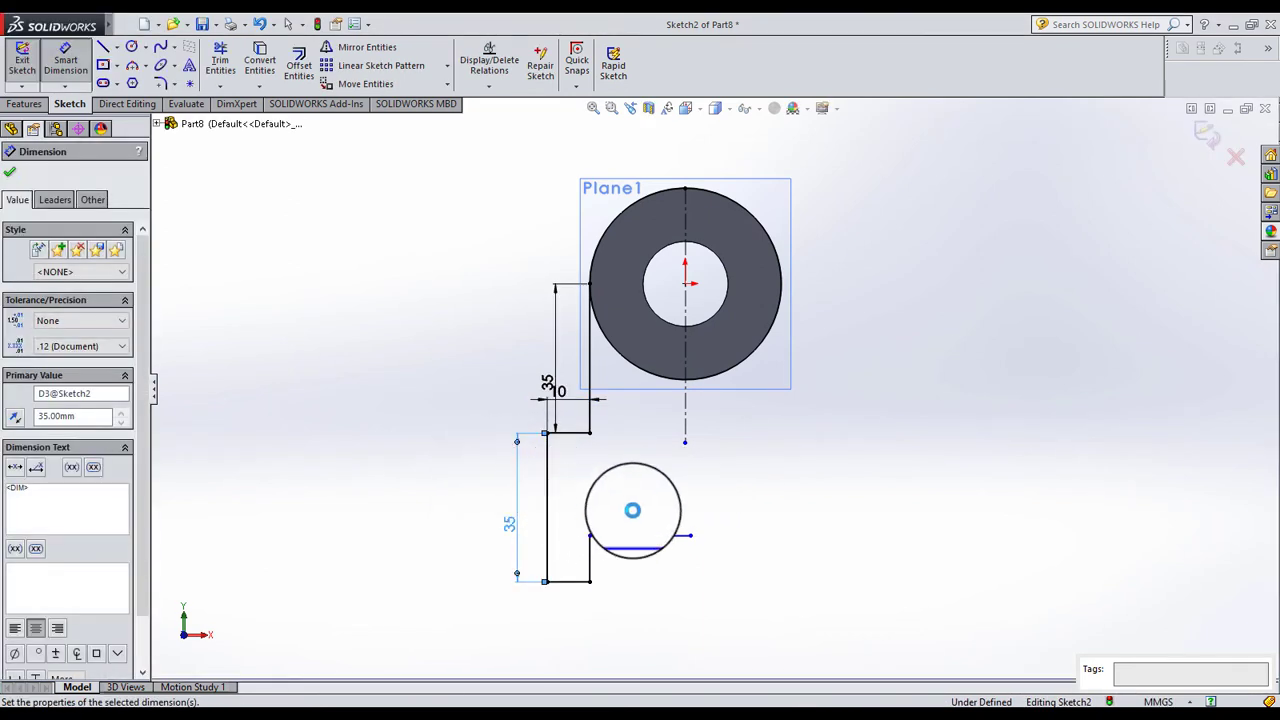
left_click_drag(598, 590, 596, 652)
Reopen Sketch2 and drag the bottom horizontal segment into place below the step.
left_click(22, 58)
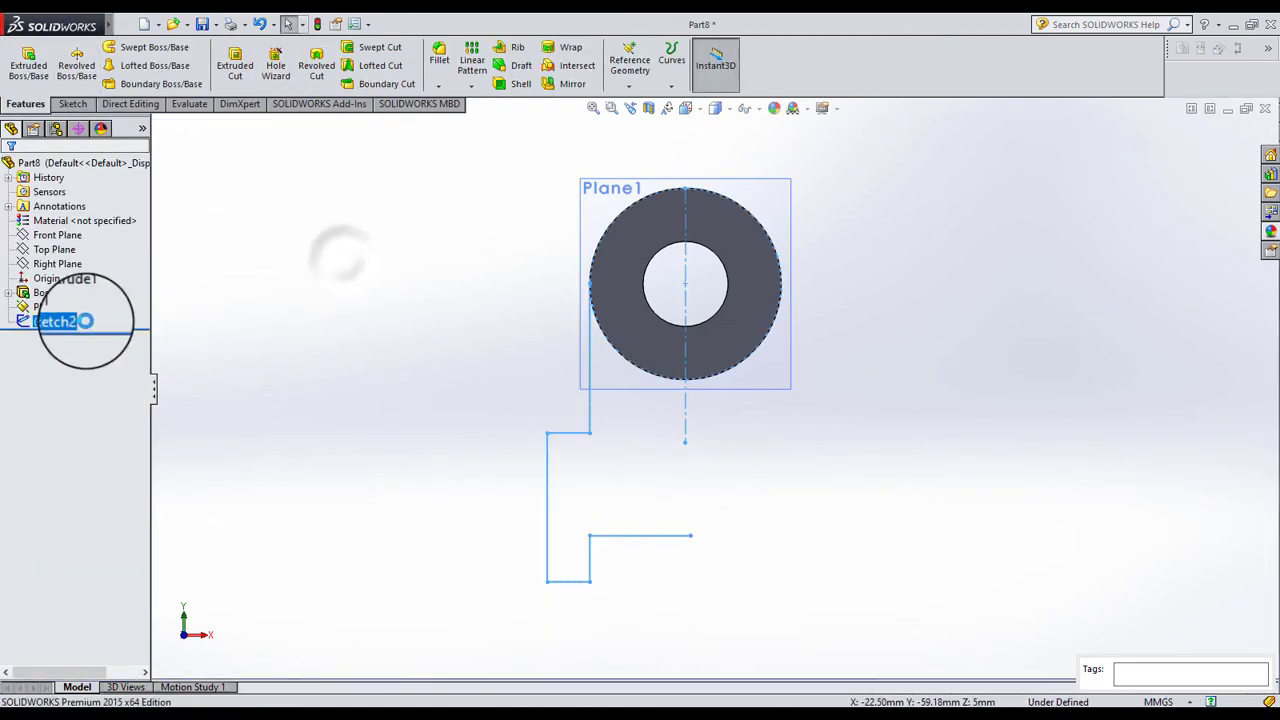
left_click(45, 322)
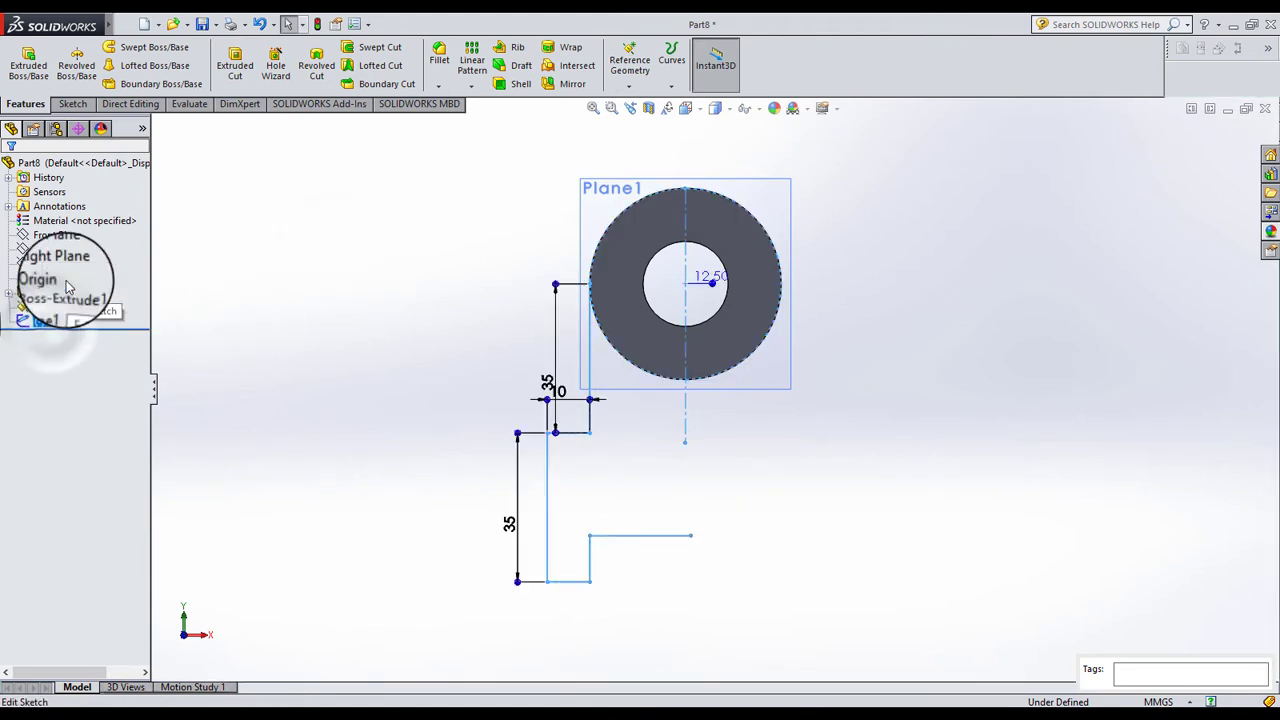
left_click(55, 292)
left_click_drag(616, 475, 591, 550)
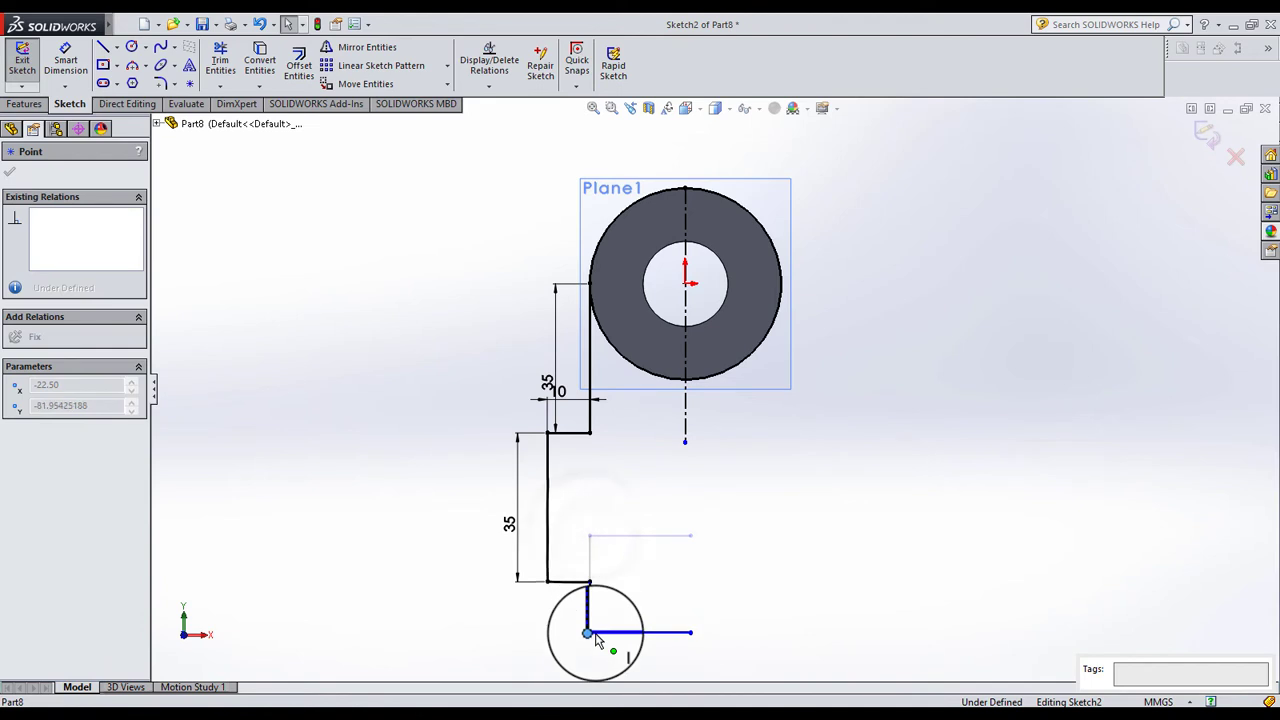
mouse_move(590, 548)
left_mouse_down()
mouse_move(660, 525)
mouse_move(630, 408)
left_mouse_up()
scroll(705, 533, "up", 2)
scroll(705, 533, "down", 3)
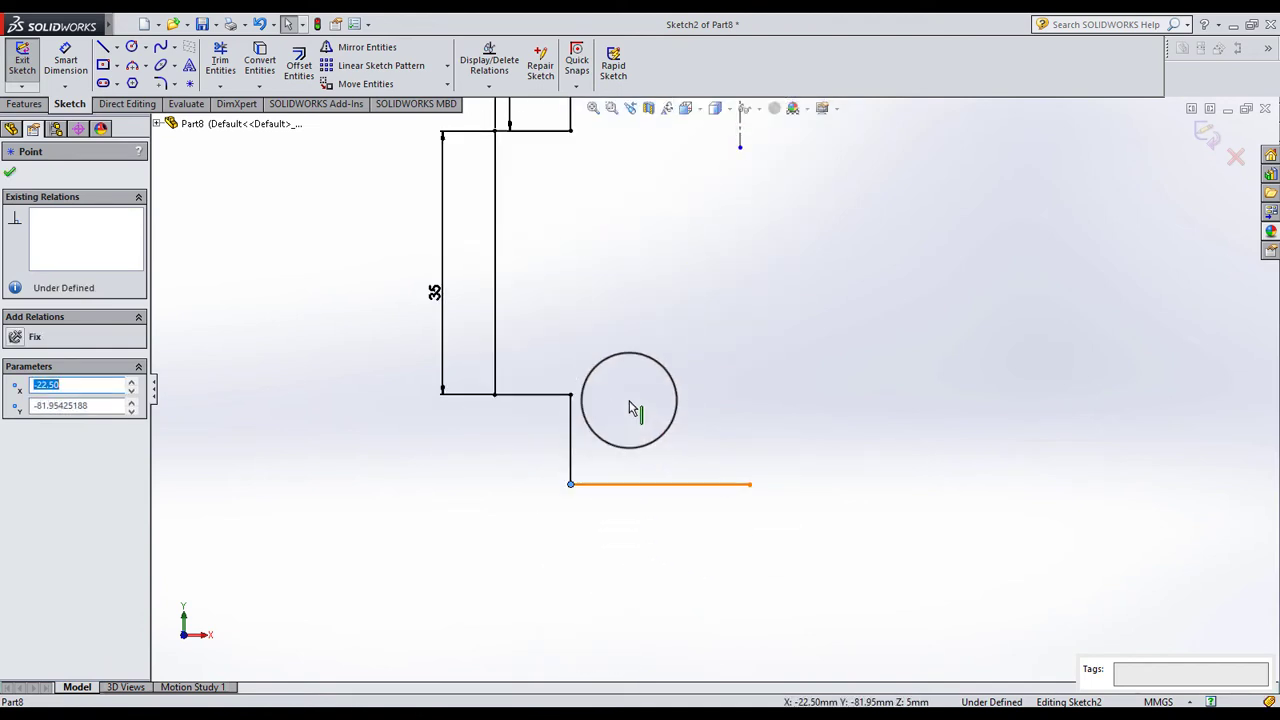
scroll(689, 366, "up", 2)
left_click_drag(689, 362, 575, 335)
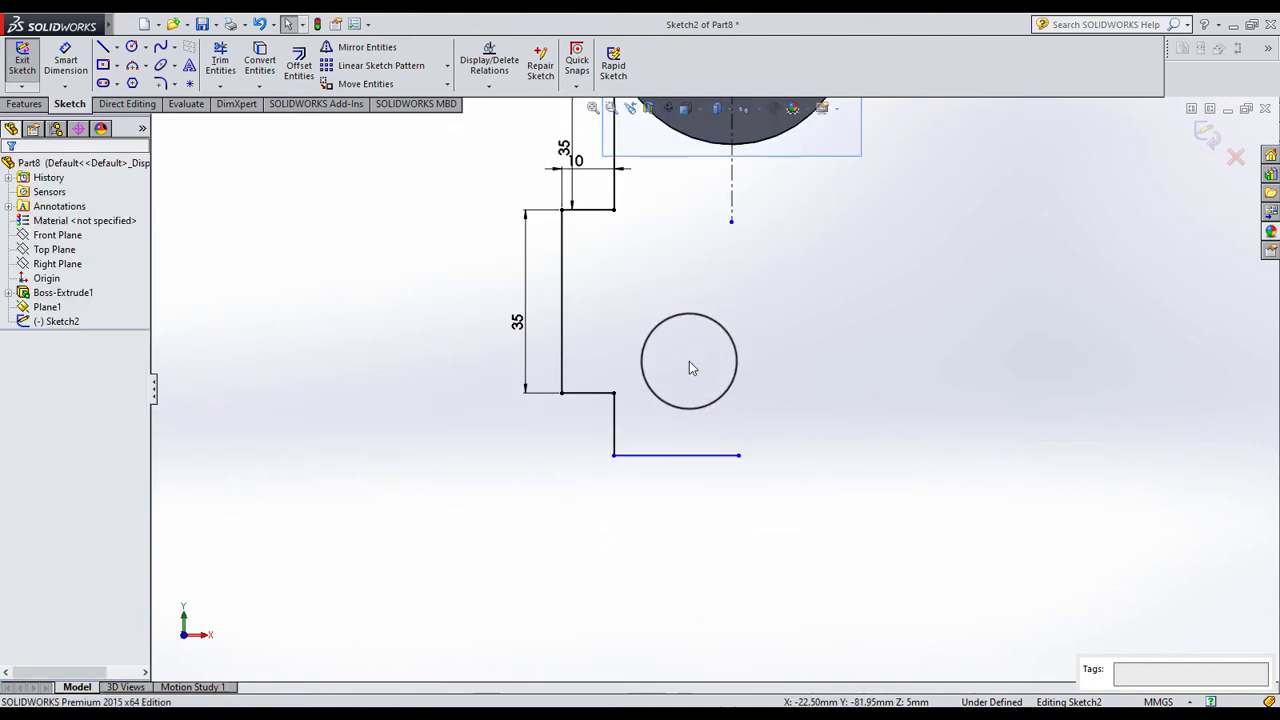
Dimension the short lowest vertical segment to 17 mm.
left_click(614, 405)
left_click(557, 455)
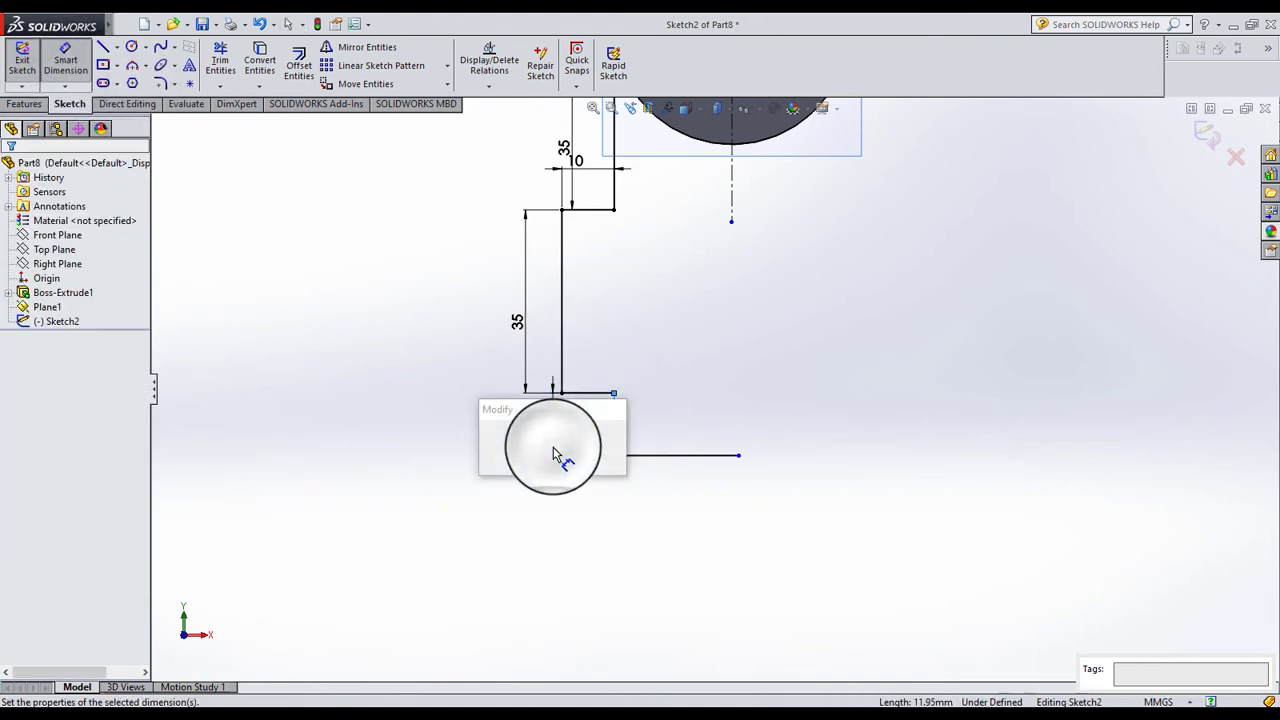
type("17")
key("Return")
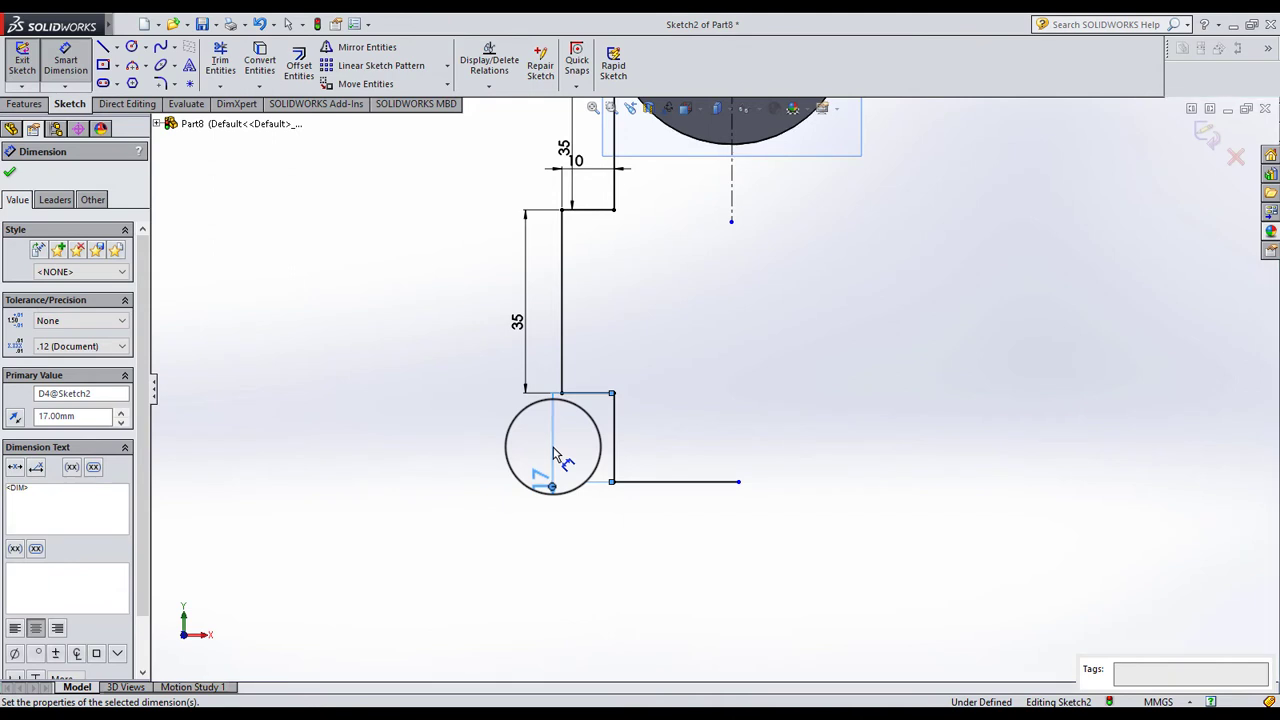
left_click(700, 423)
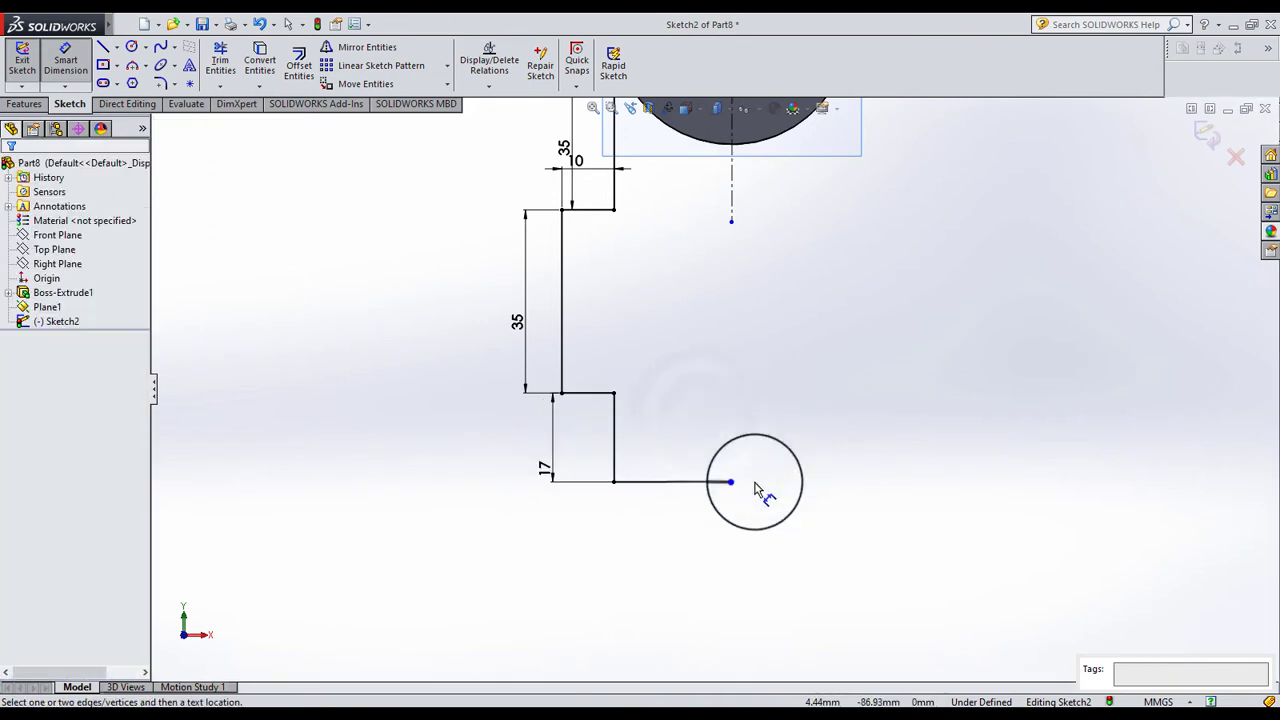
key("Escape")
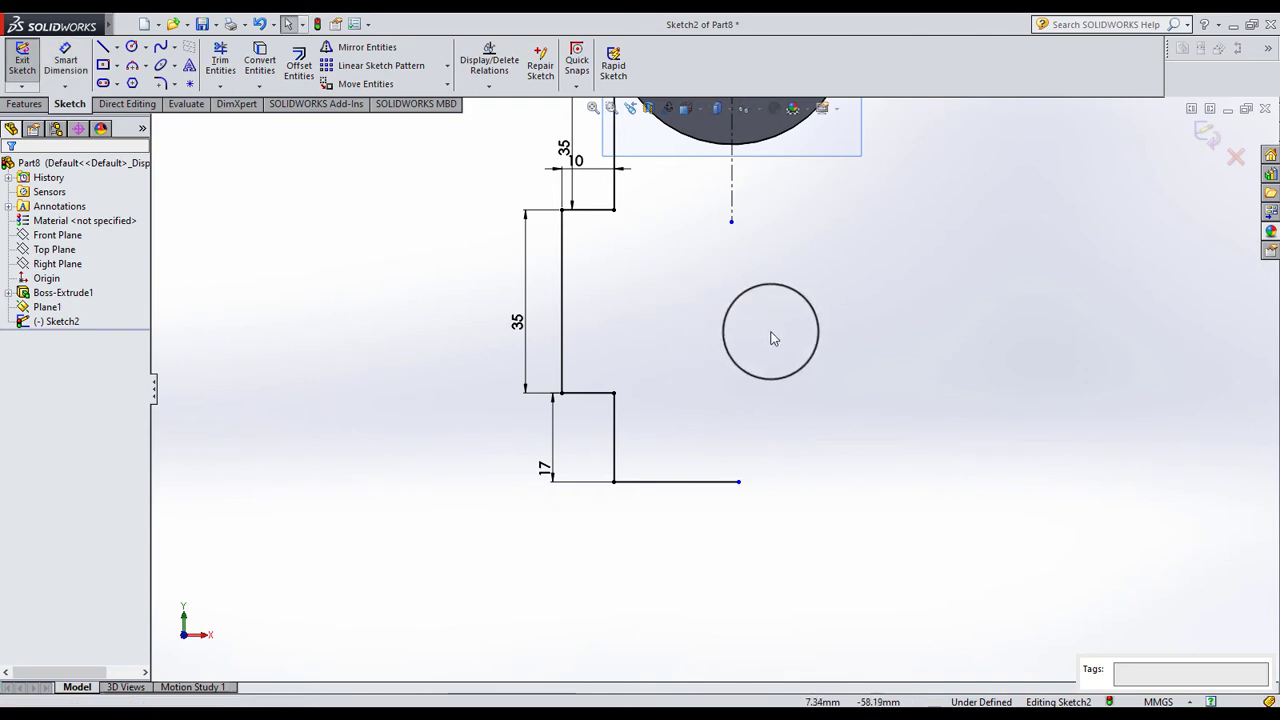
scroll(860, 300, "down", 3)
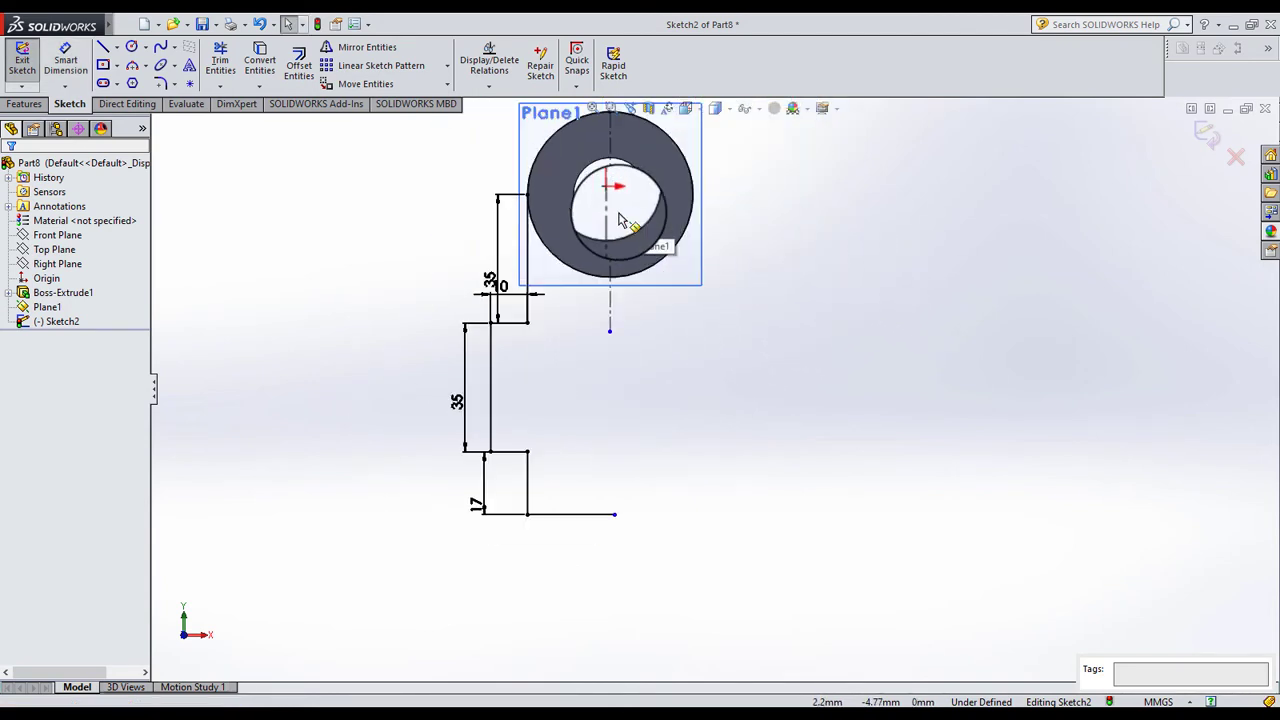
scroll(620, 220, "down", 2)
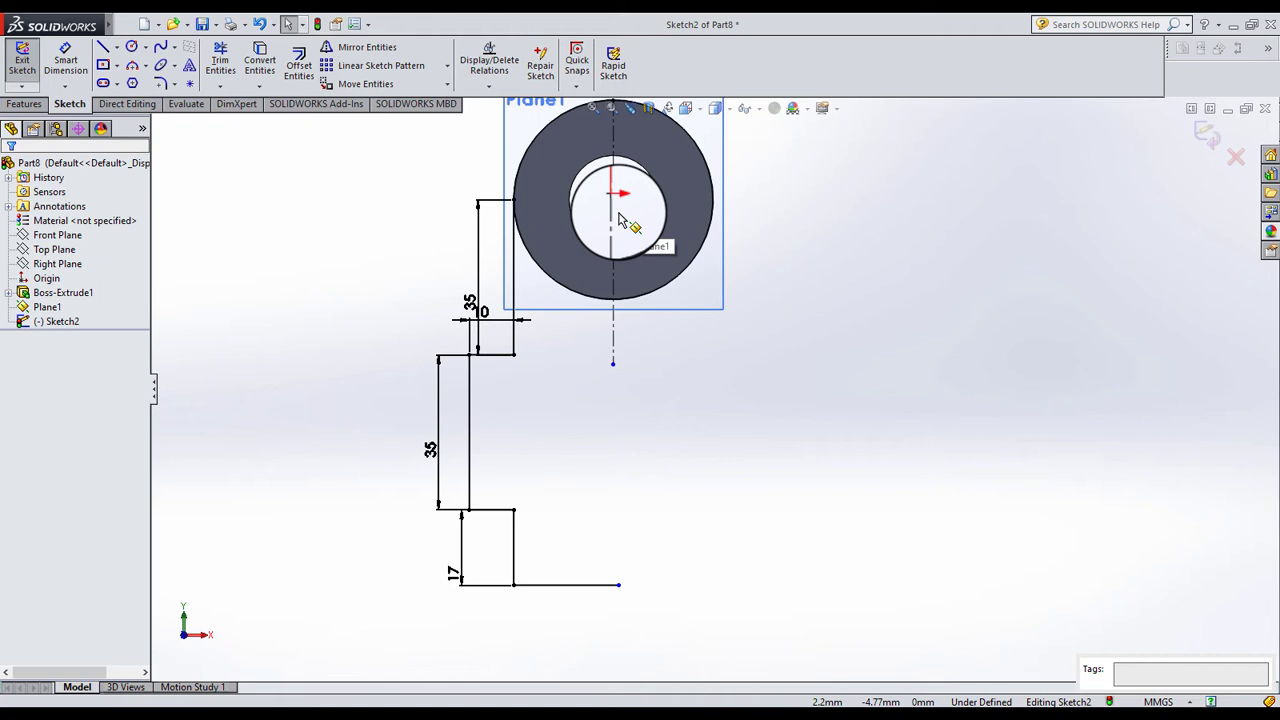
Draw the stepped right-side outline from the circle's right edge down to the bottom line, closing the profile.
left_click_drag(618, 218, 757, 372)
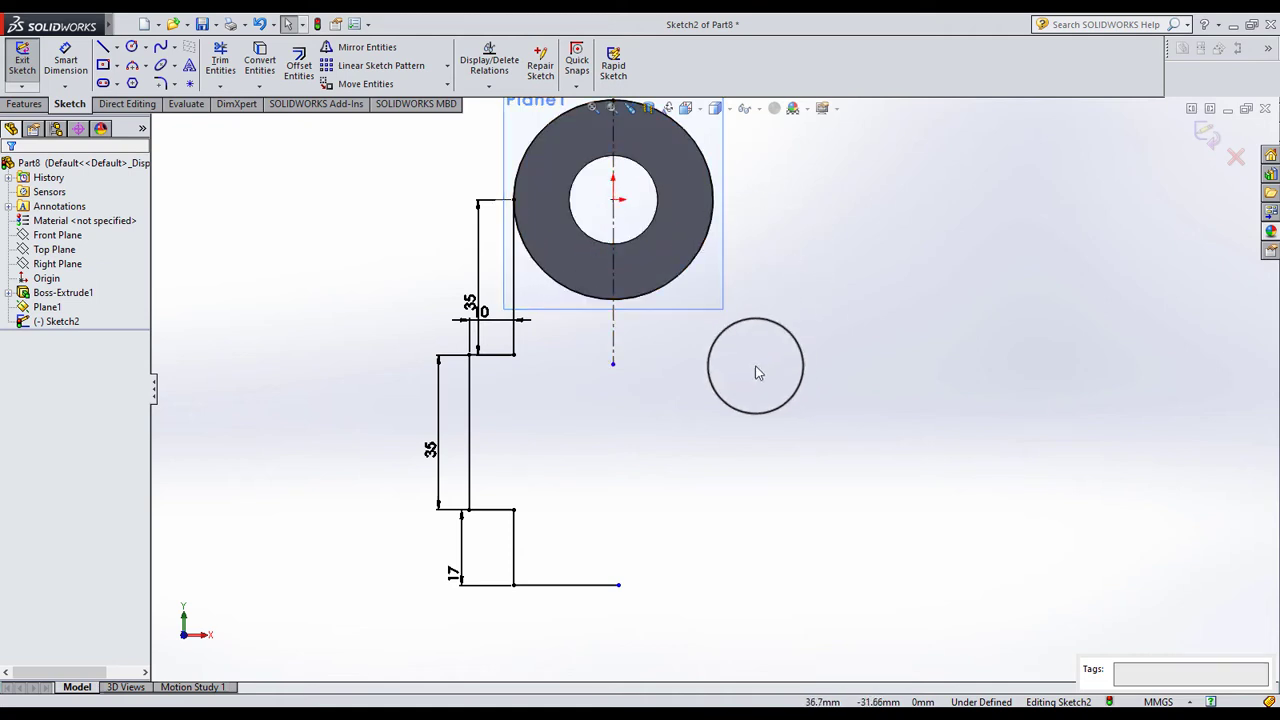
left_click(103, 48)
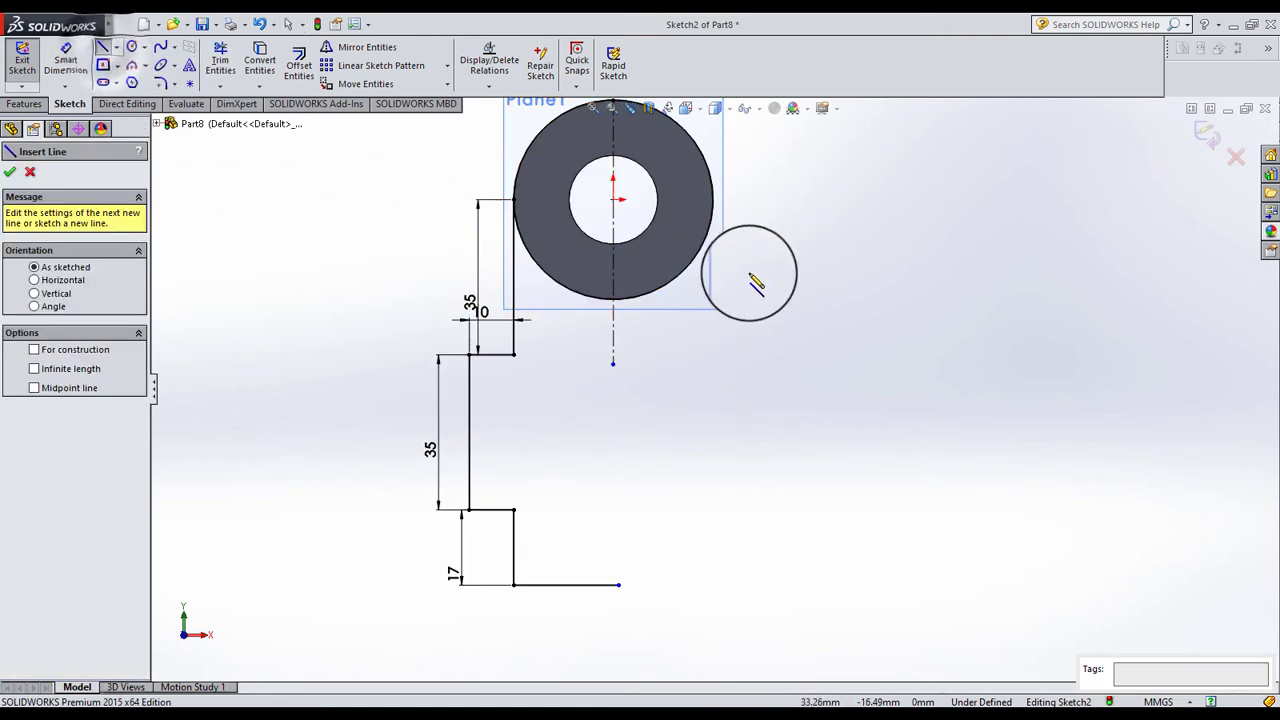
left_click(713, 200)
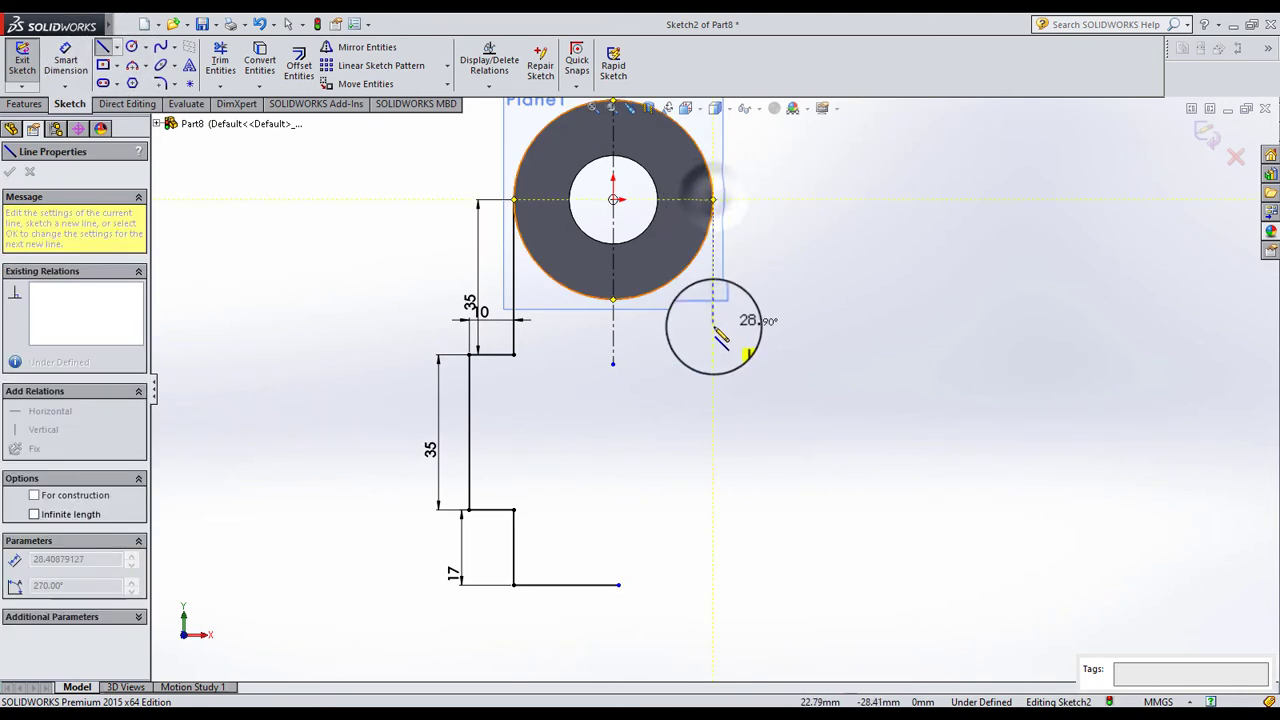
left_click(713, 355)
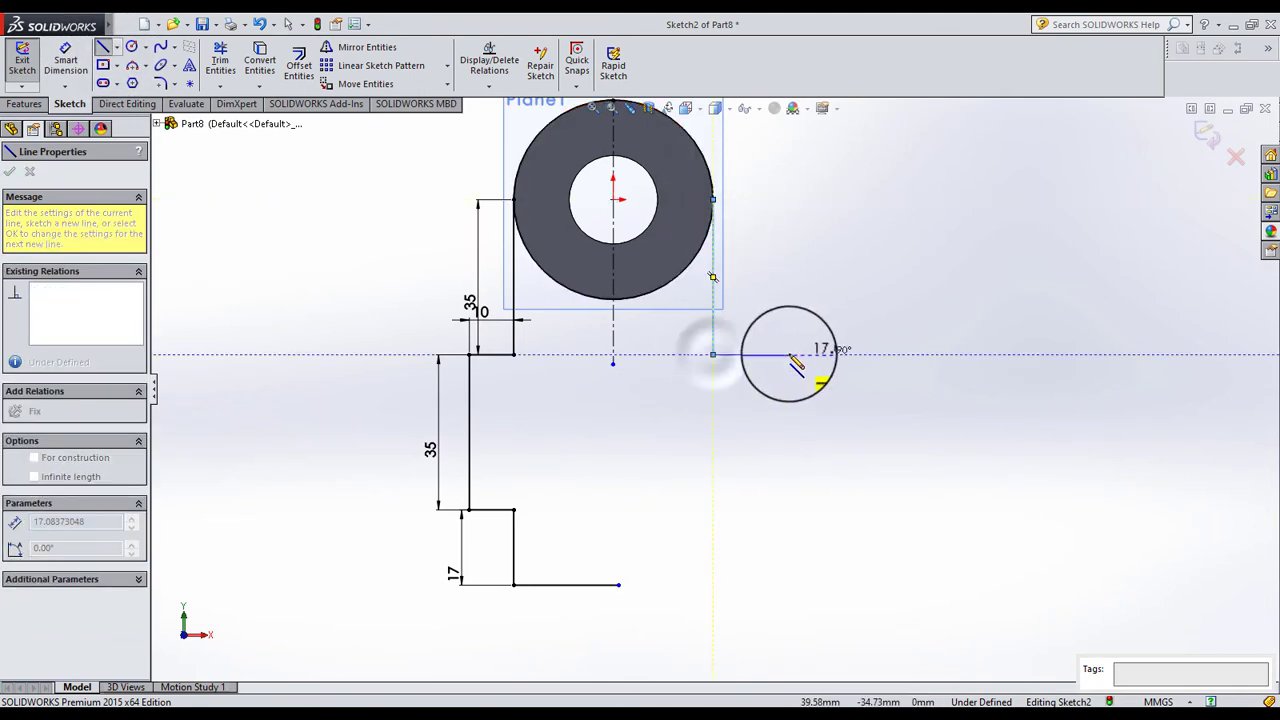
left_click(789, 355)
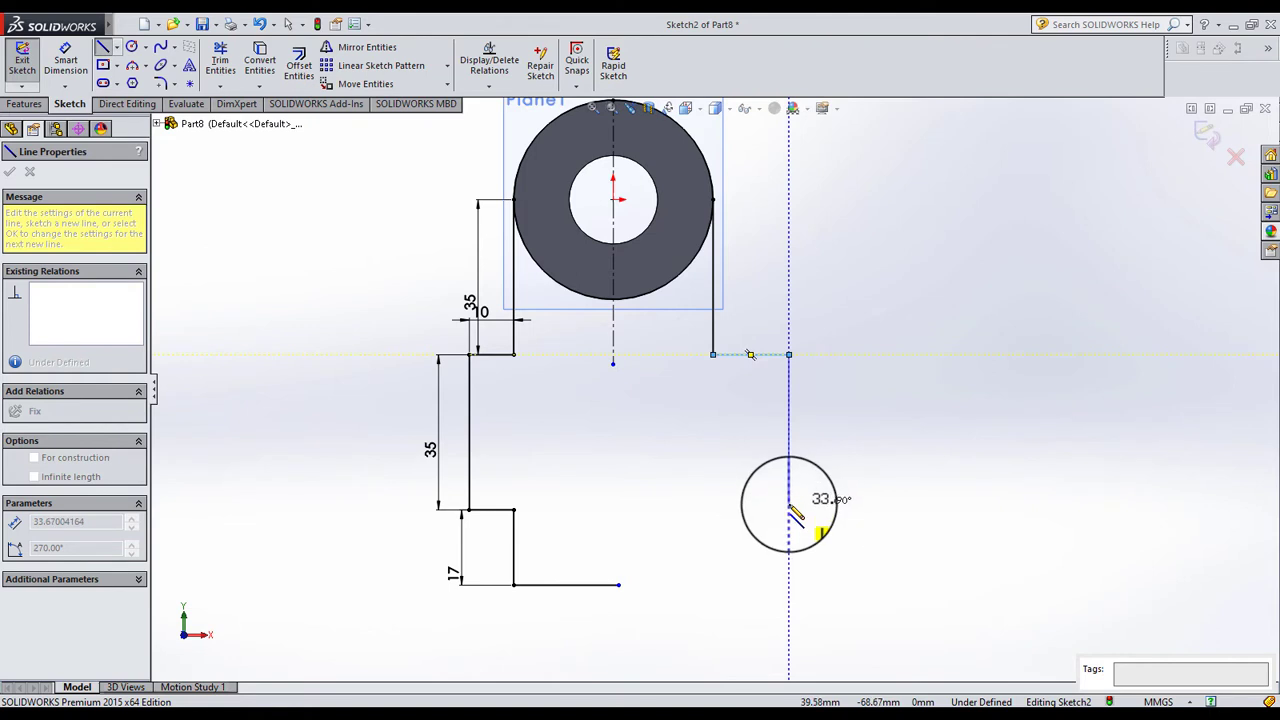
left_click(789, 510)
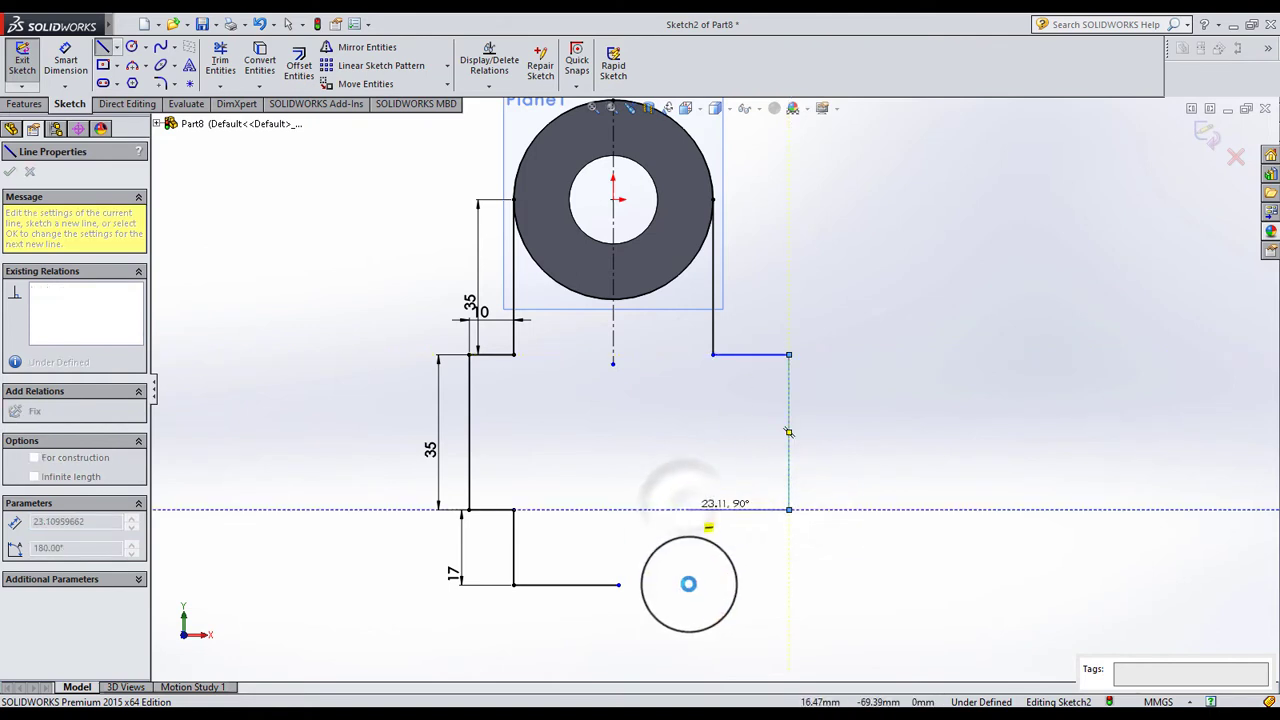
left_click(789, 510)
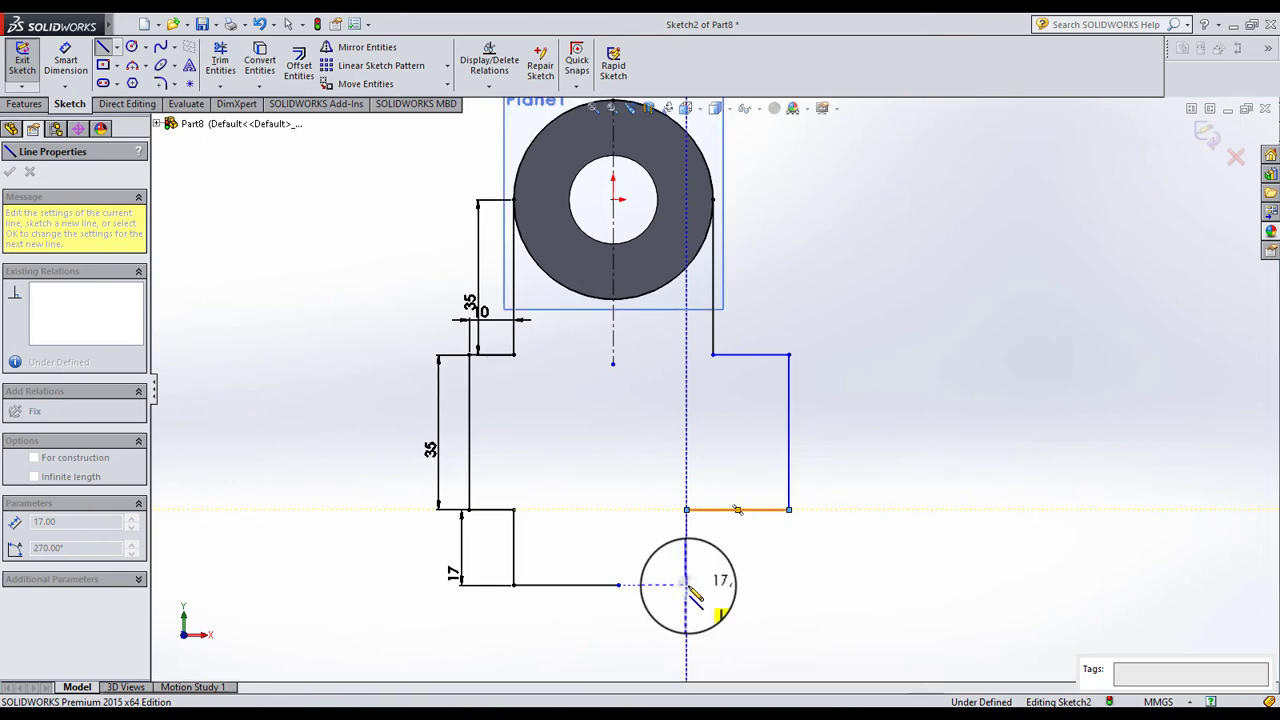
double_click(686, 510)
left_click(686, 585)
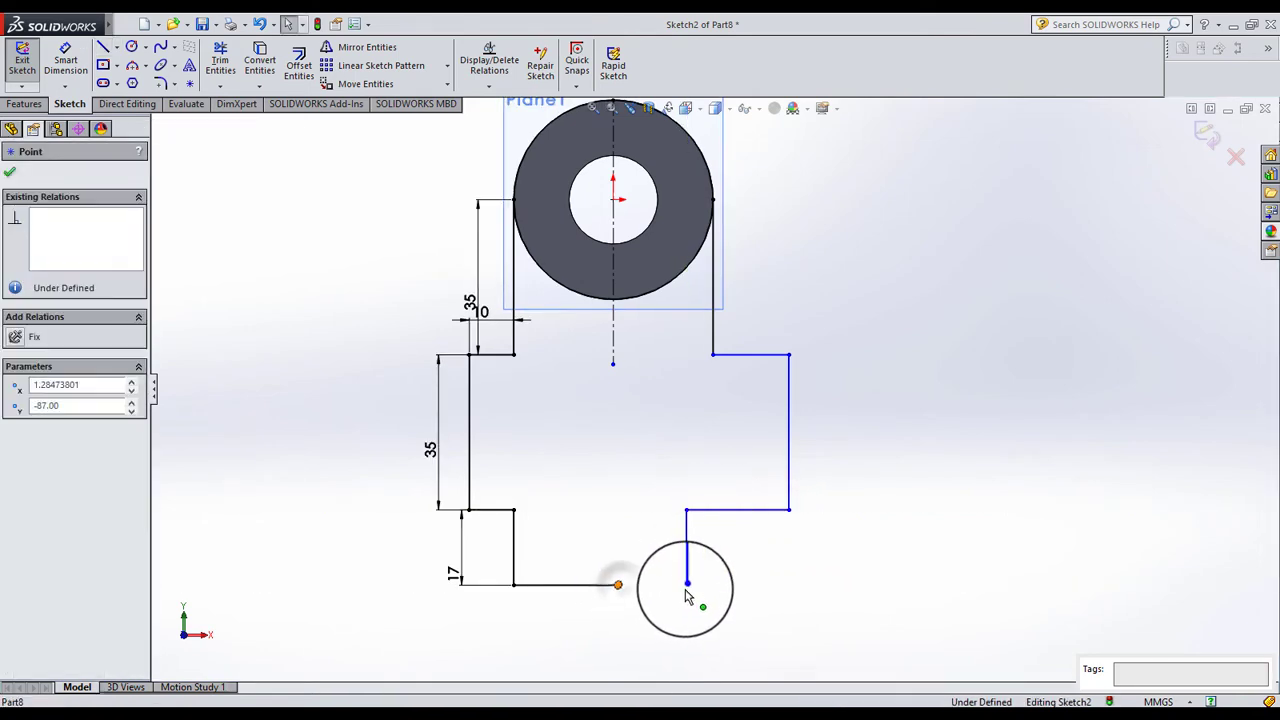
double_click(866, 566)
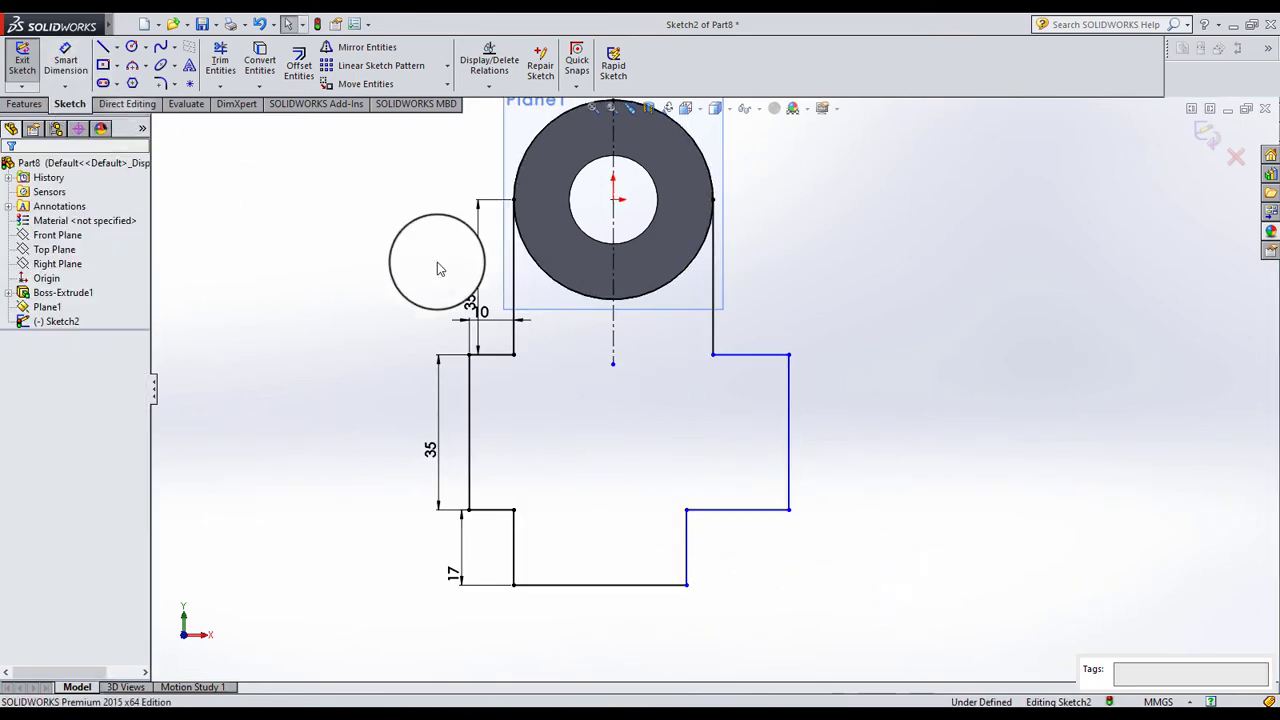
Make the left and right shoulder lines collinear.
left_click(490, 355)
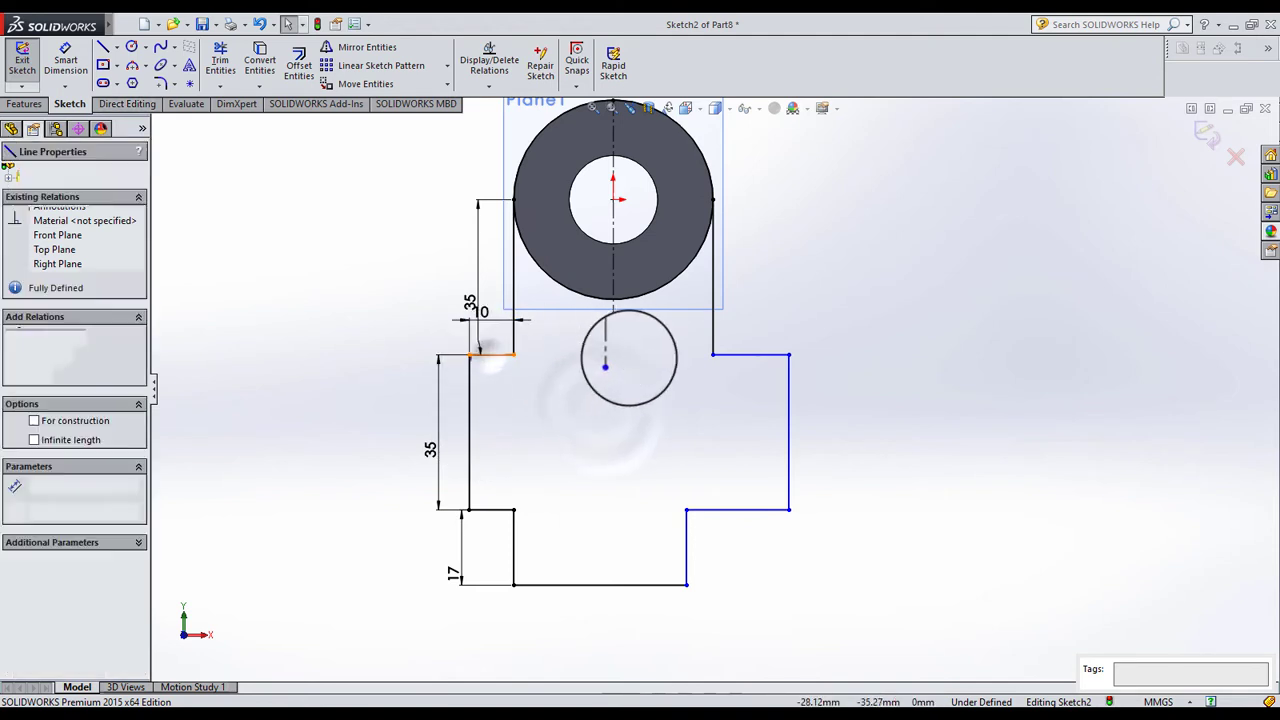
left_click(720, 355, "ctrl")
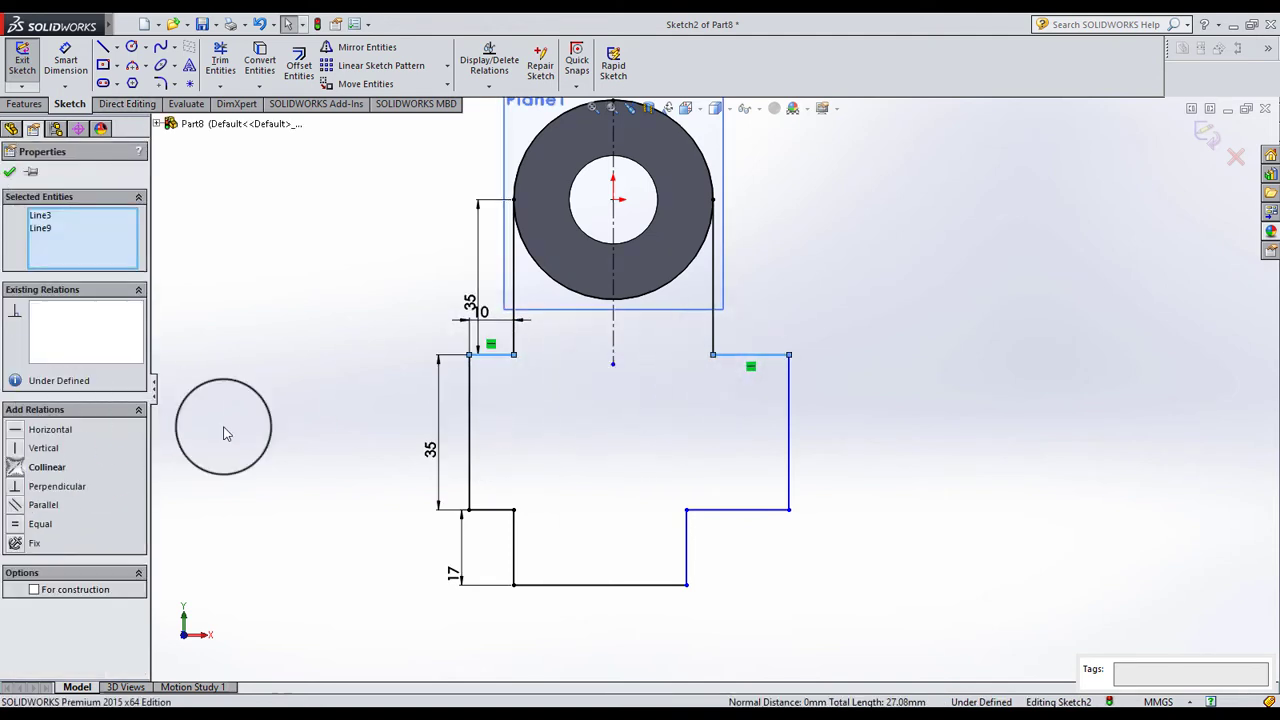
left_click(270, 385)
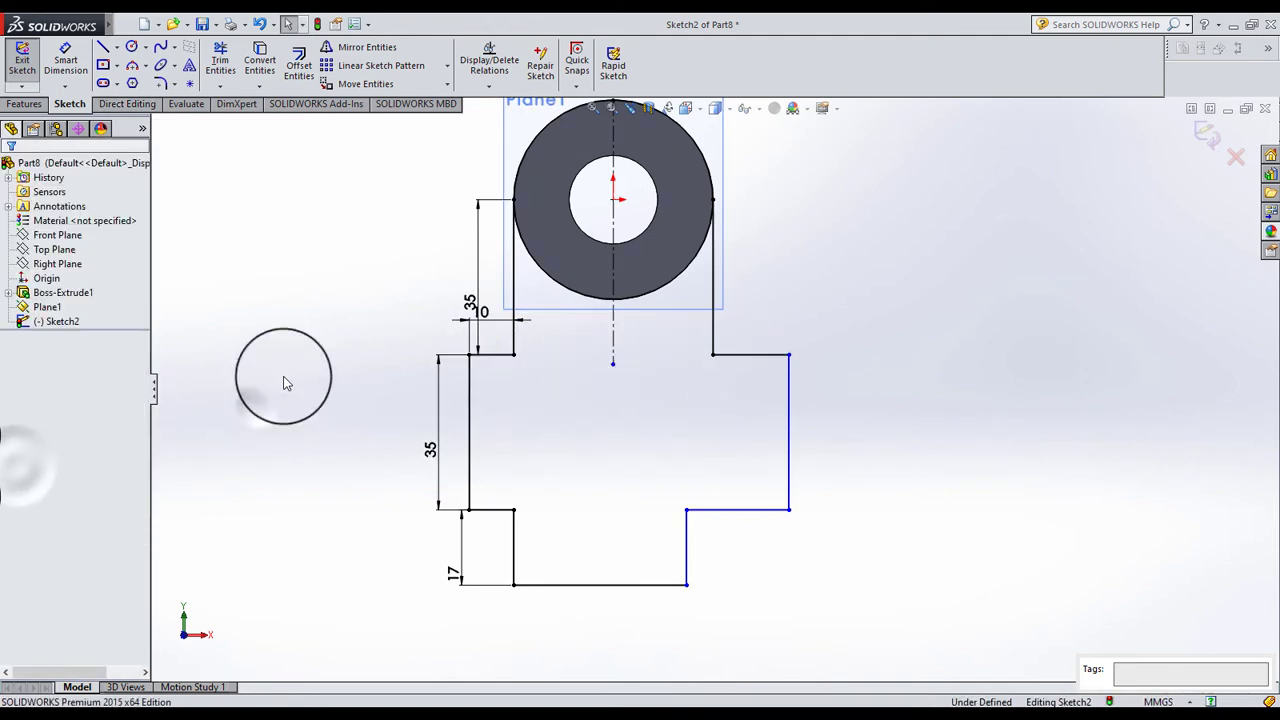
Dimension the bottom line to 22 mm and the lower-right step width to 28 mm.
left_click(72, 70)
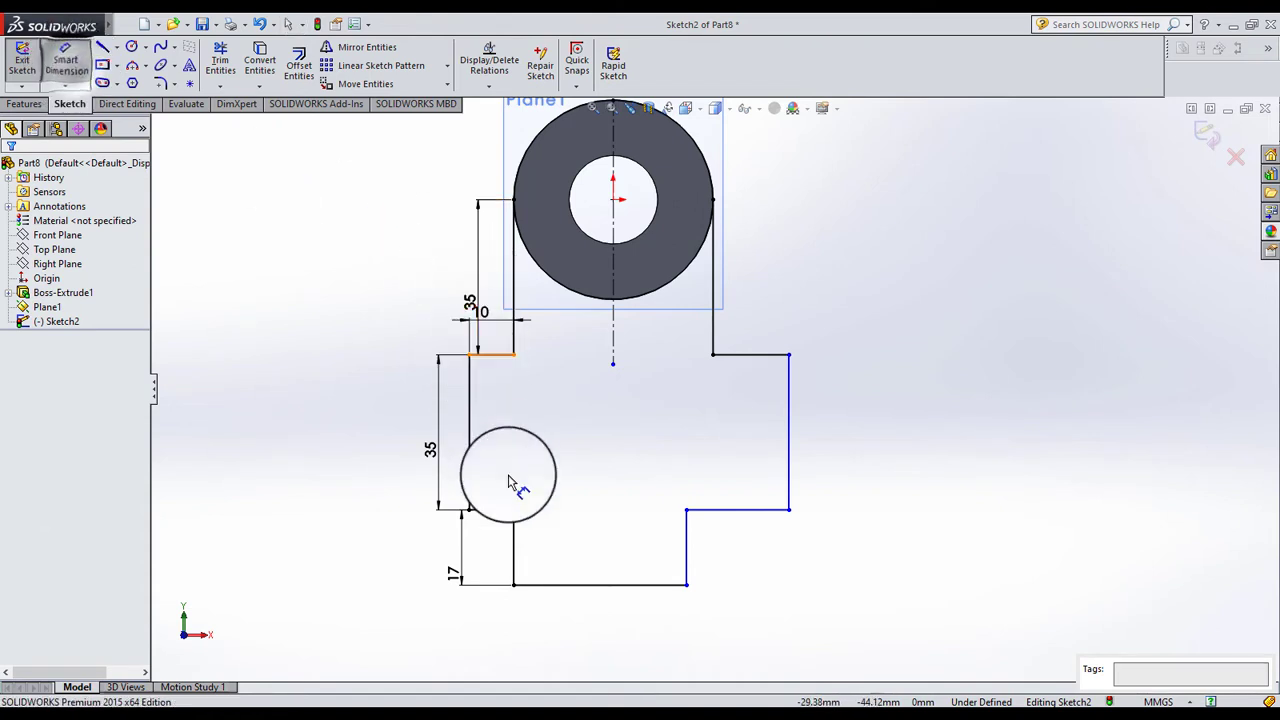
left_click(571, 585)
left_click(573, 548)
type("22")
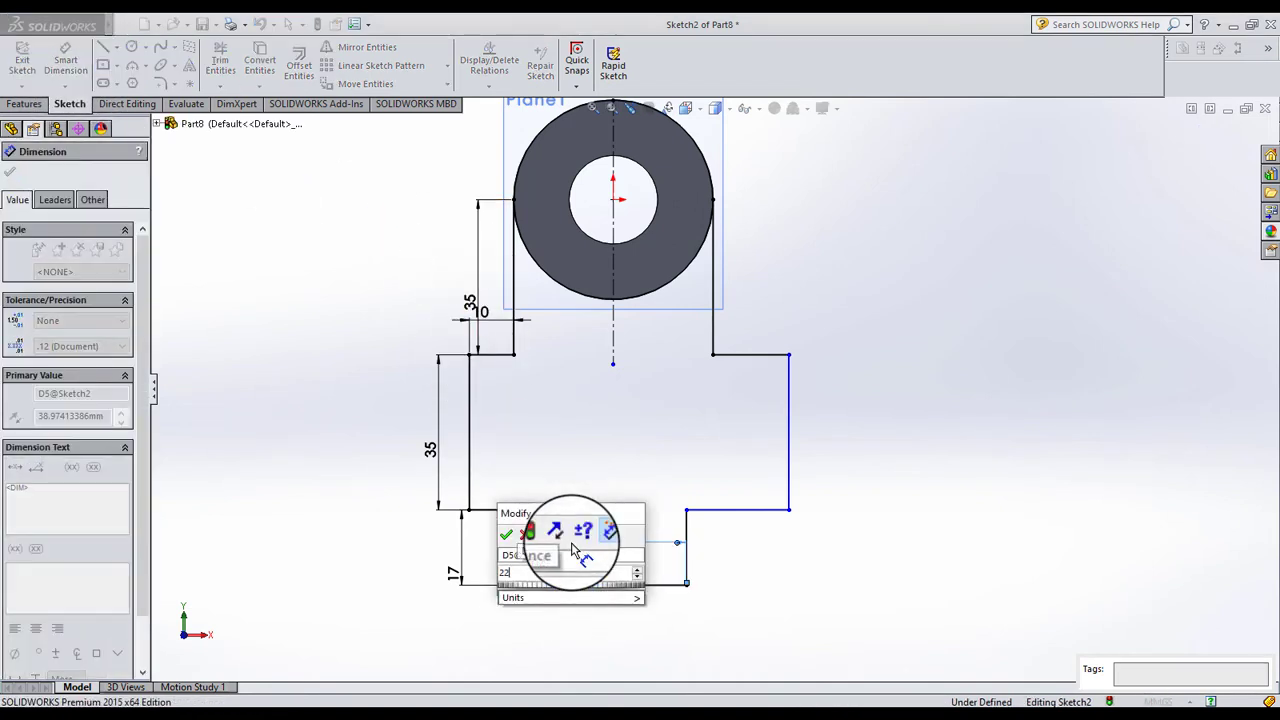
key("Return")
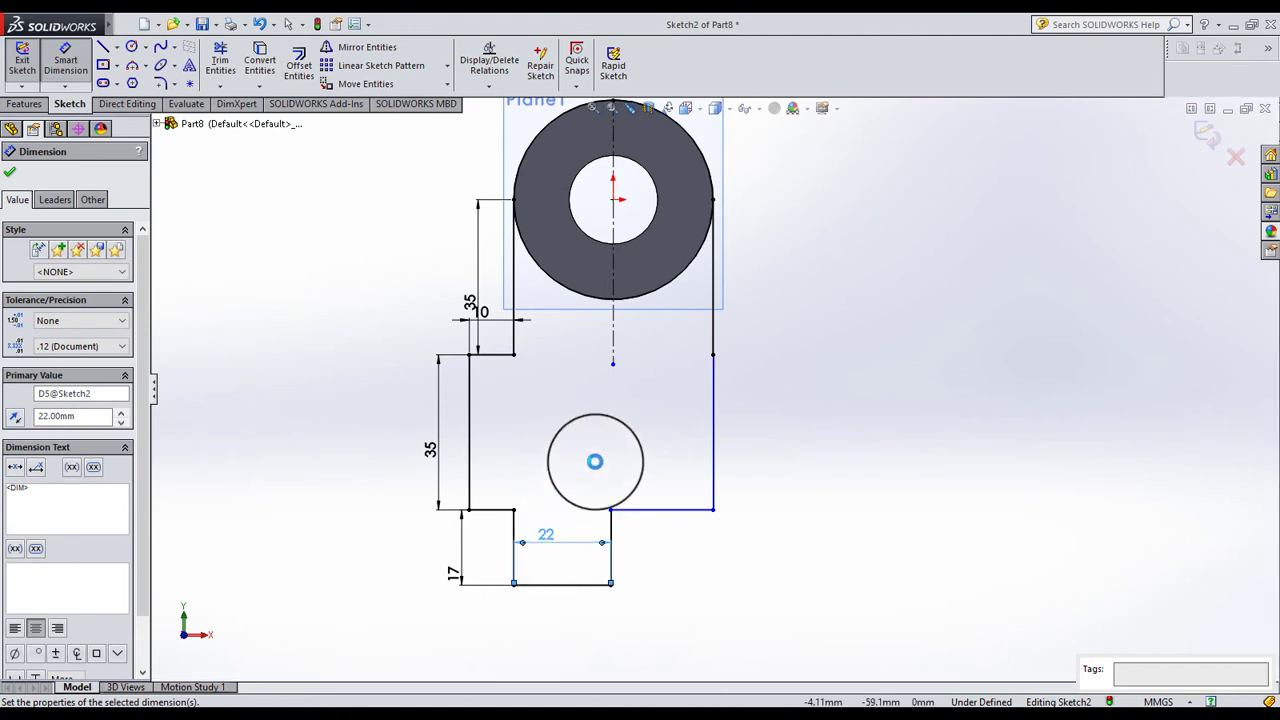
left_click(596, 466)
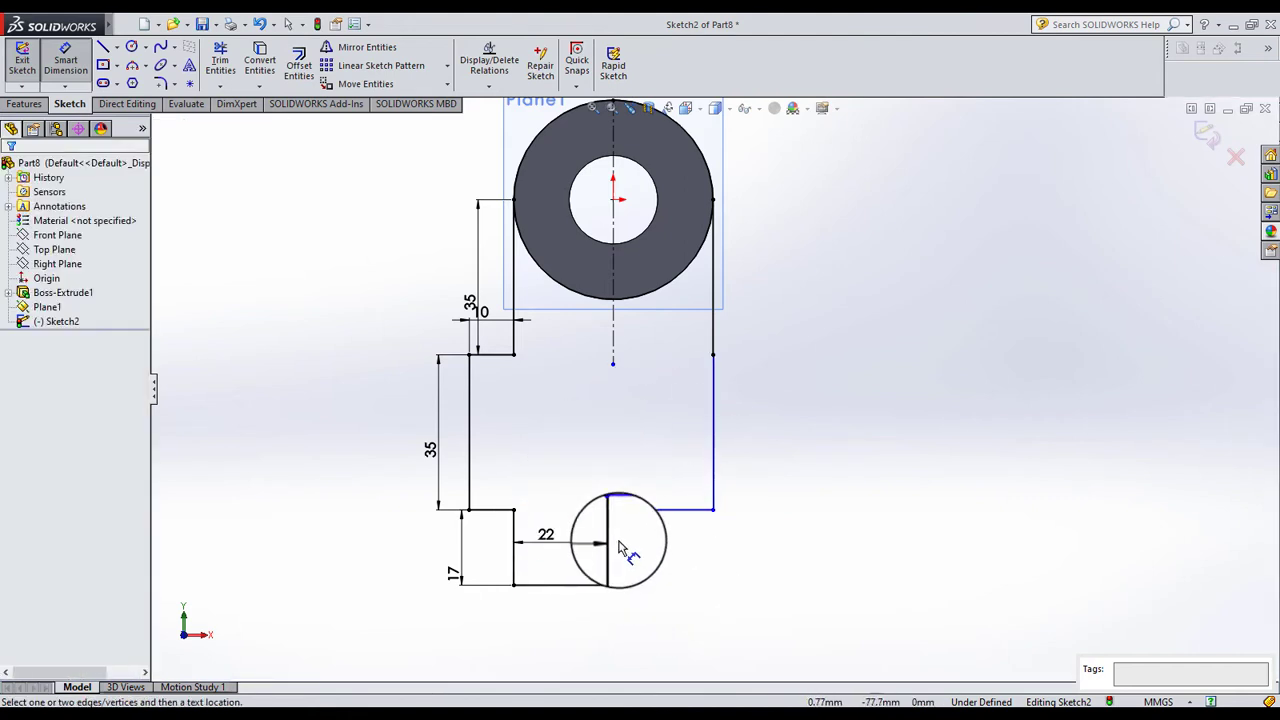
left_click(612, 540)
left_click(713, 450)
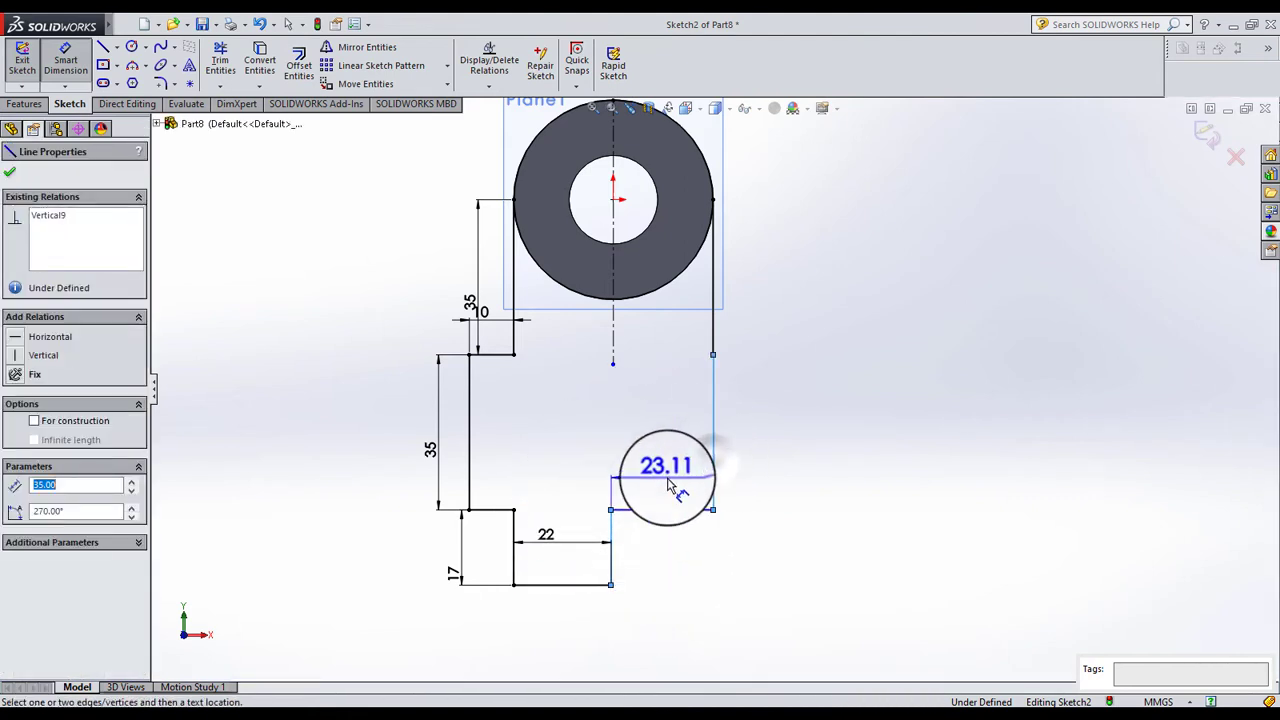
left_click(670, 485)
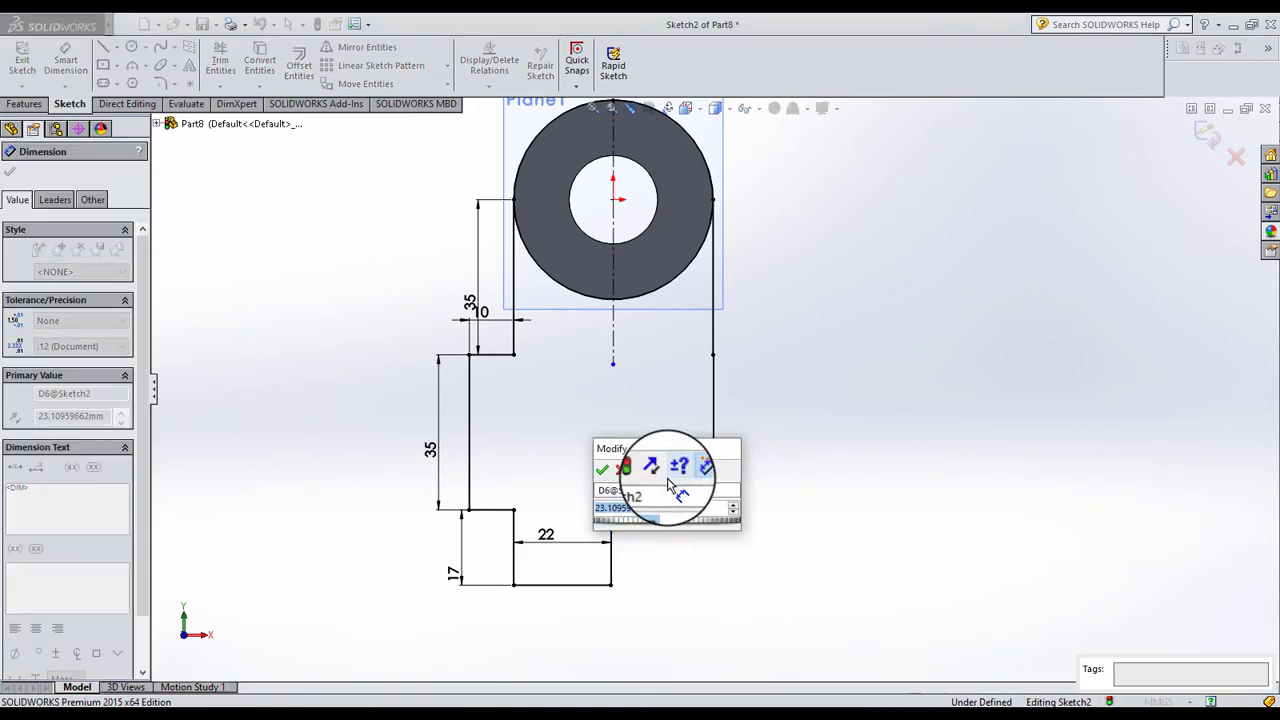
type("28")
key("Return")
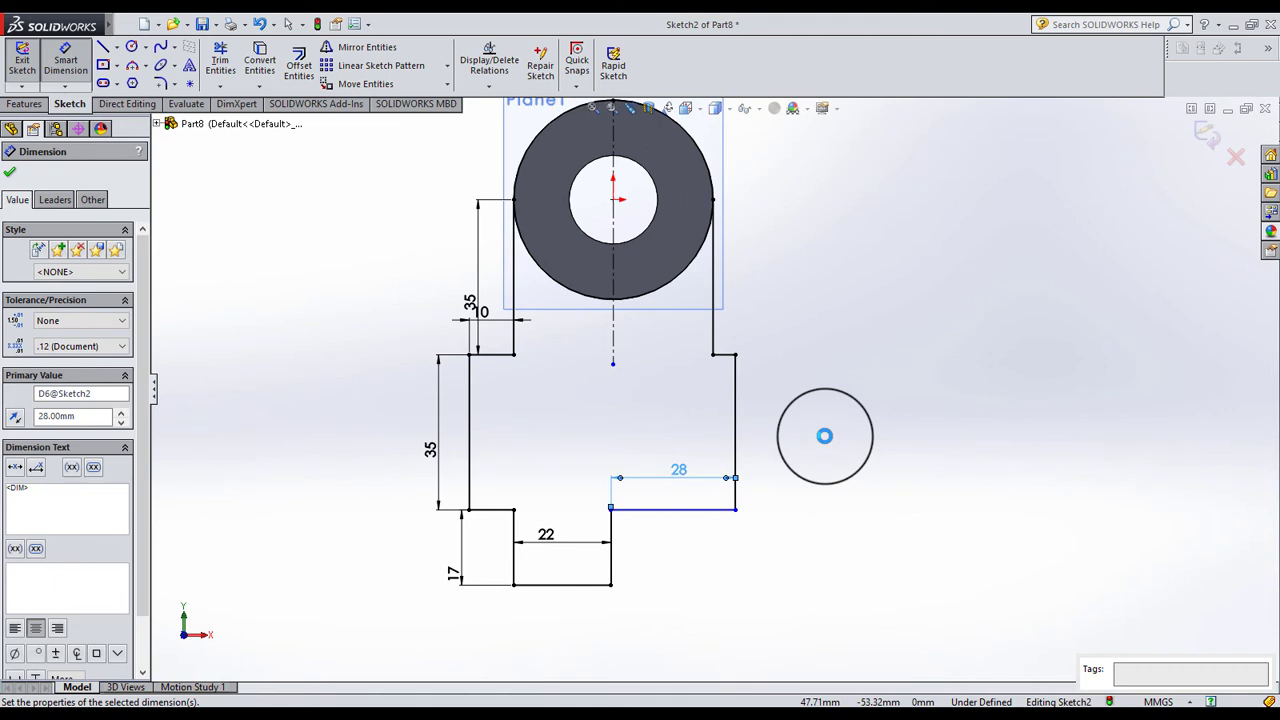
left_click(818, 447)
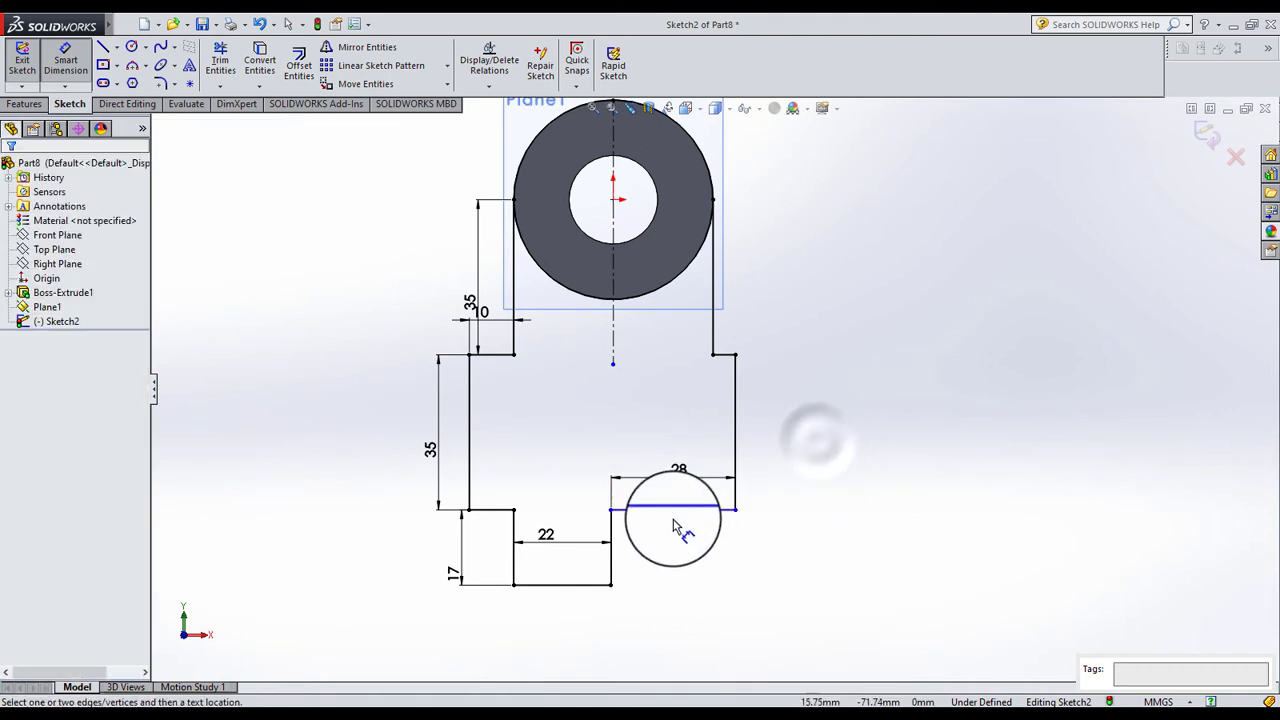
Make the lower-left and lower-right horizontal lines collinear.
left_click(507, 519)
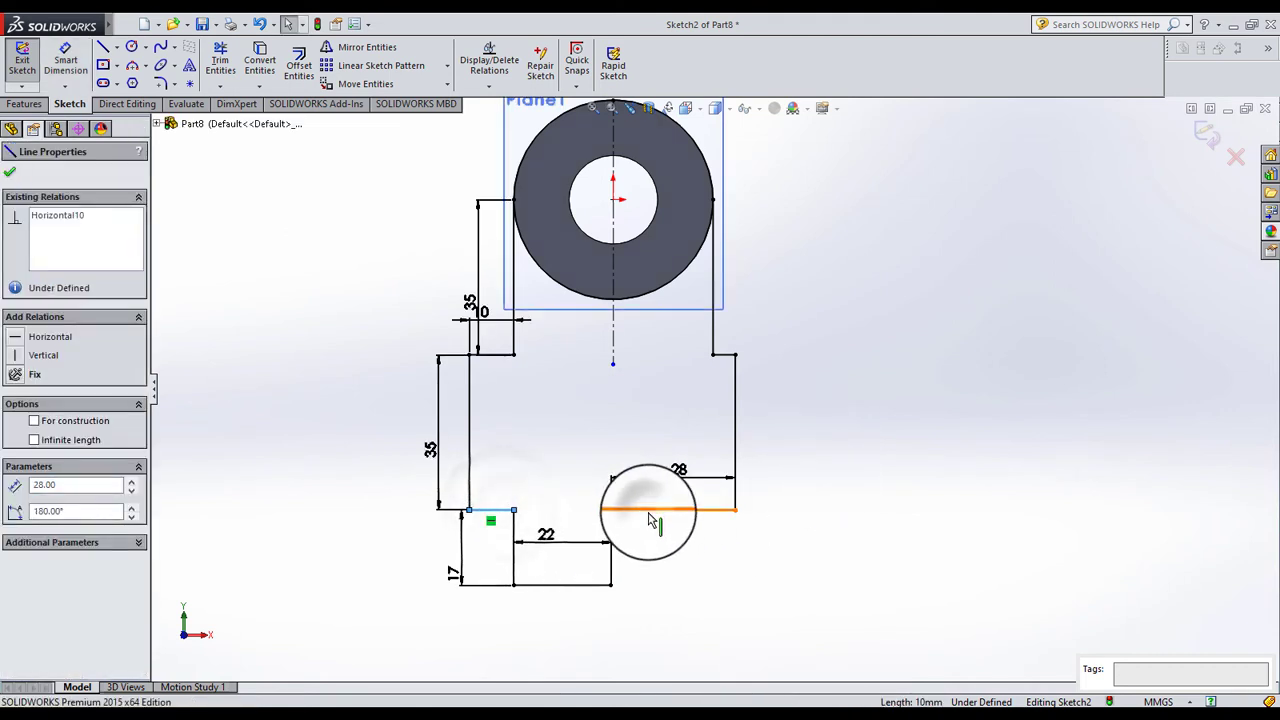
left_click(658, 509, "ctrl")
left_click(15, 468)
left_click(246, 428)
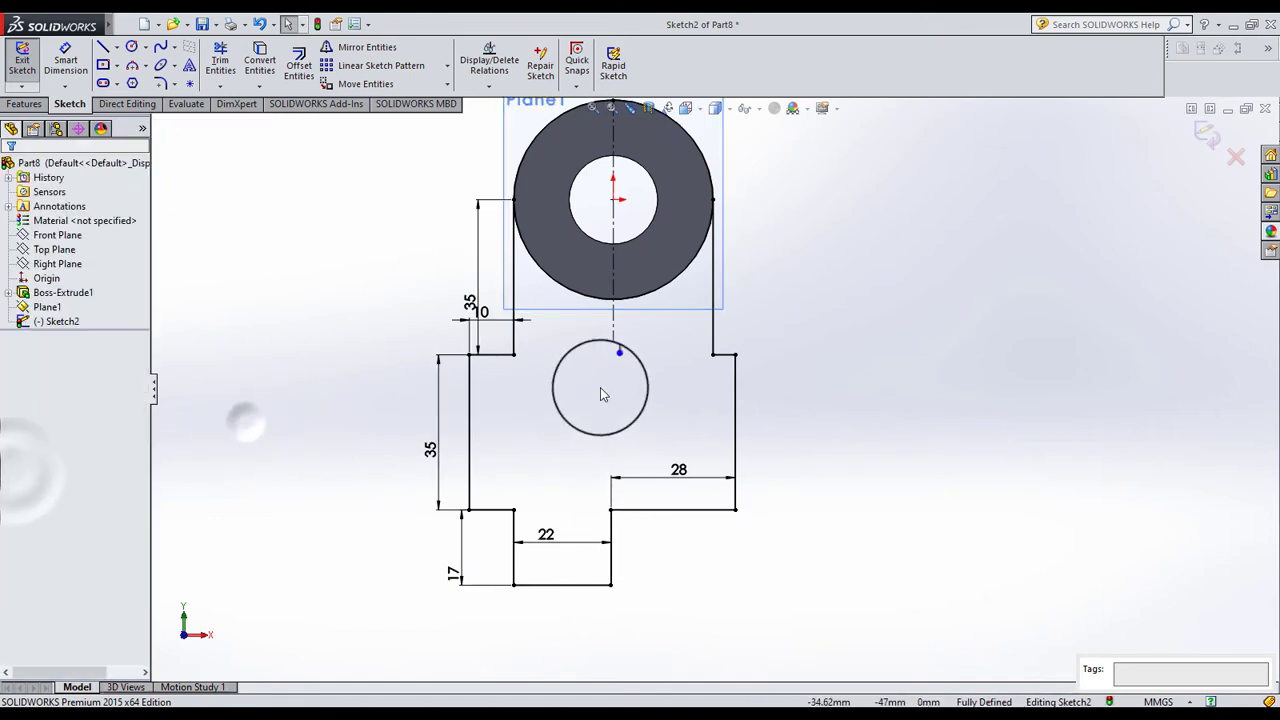
scroll(530, 360, "up", 2)
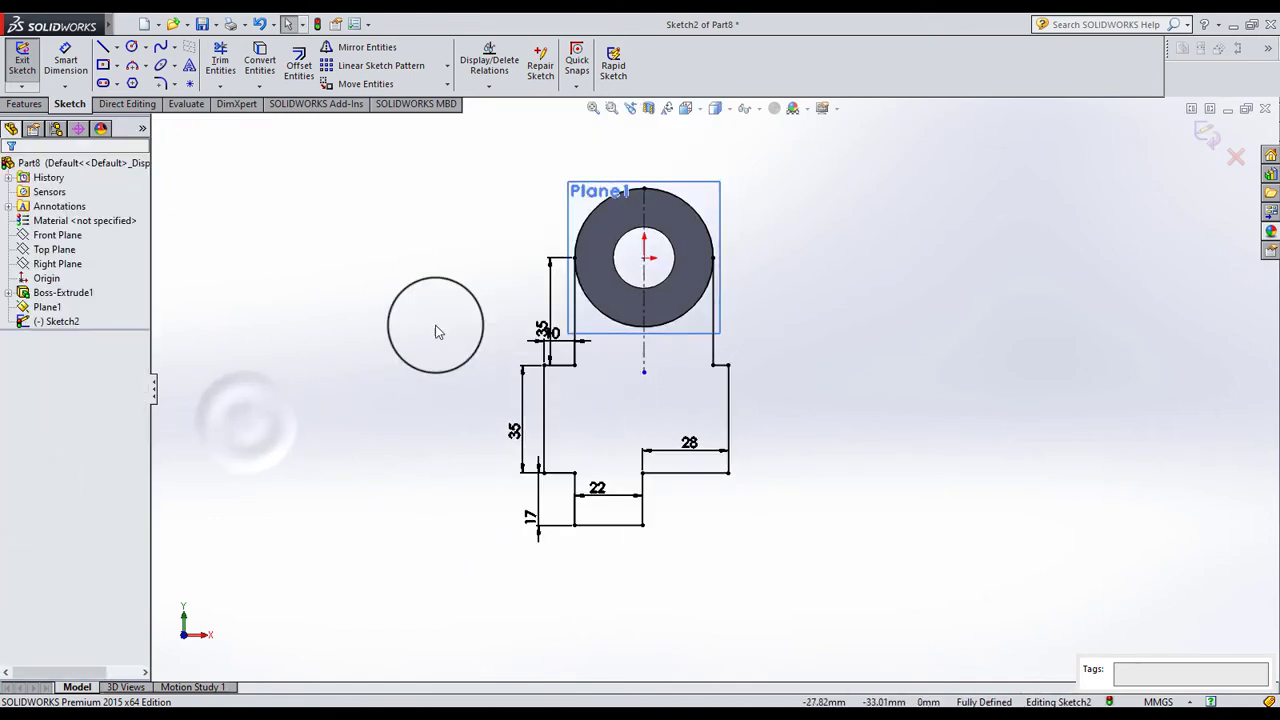
Extrude the arm sketch Mid Plane to a 10 mm thickness, merging it with the bushing.
left_click(220, 60)
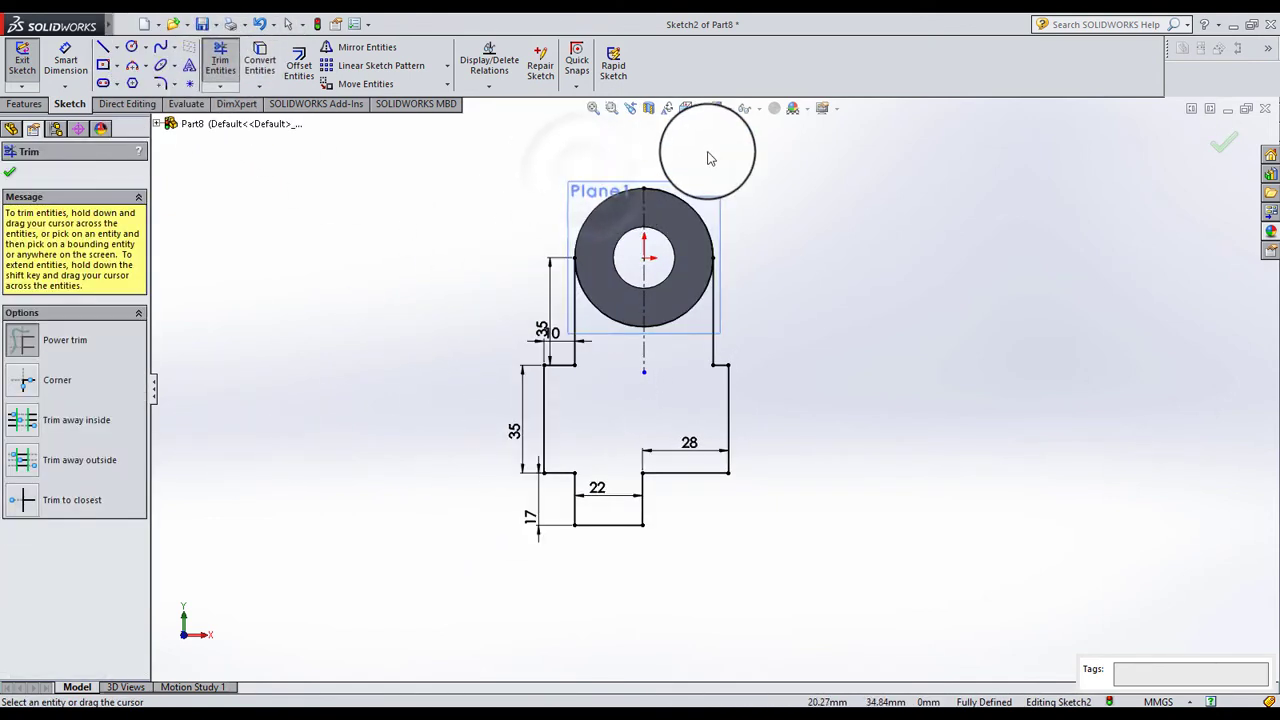
left_click(15, 178)
left_click(24, 104)
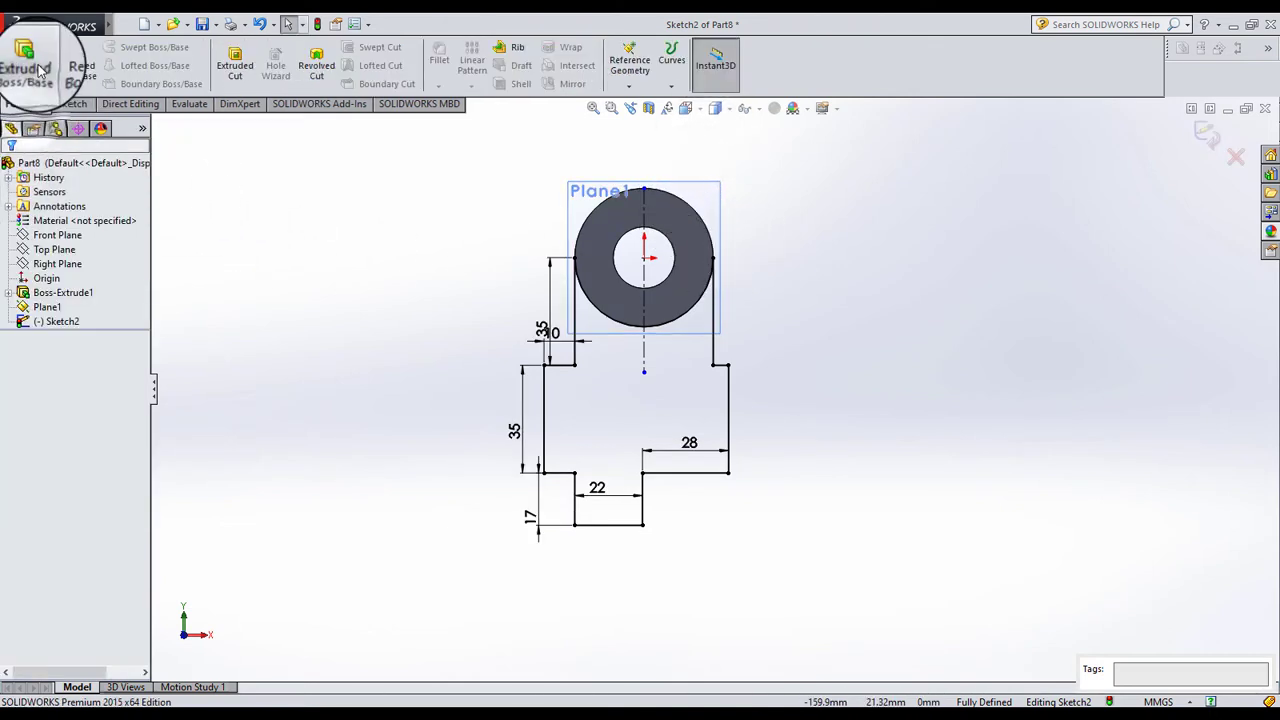
left_click(28, 62)
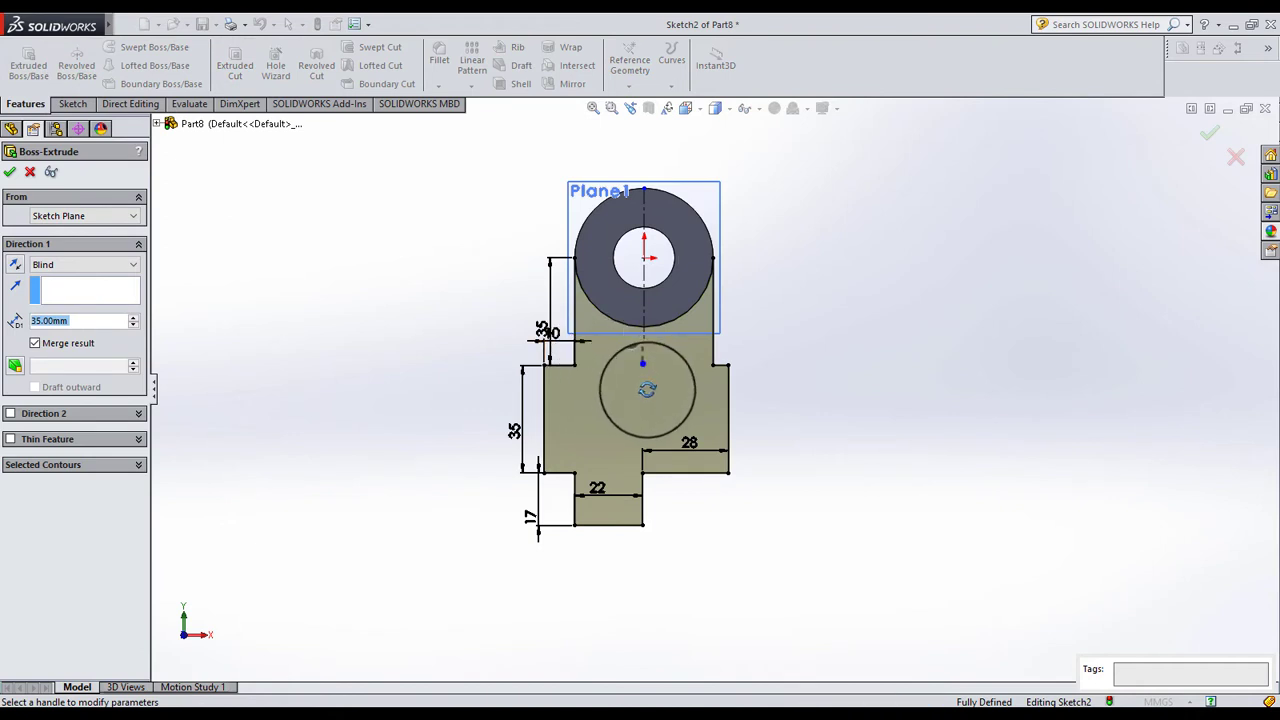
left_click(85, 264)
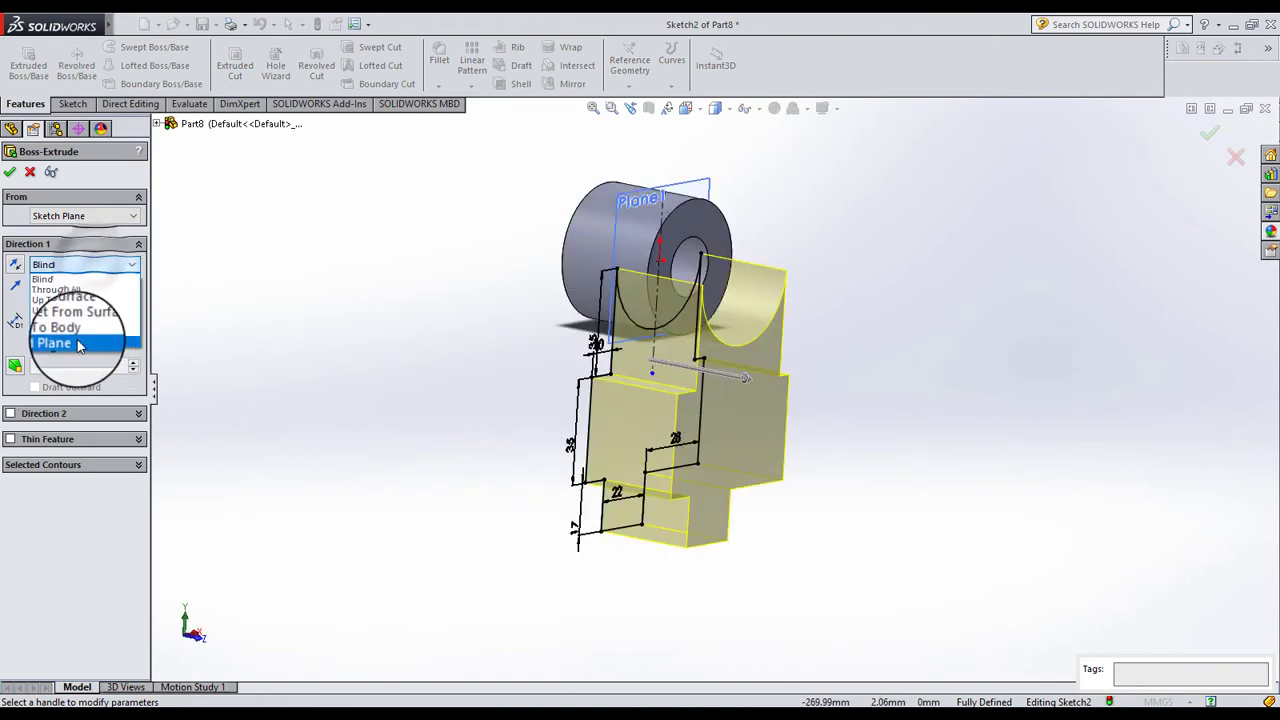
left_click(79, 345)
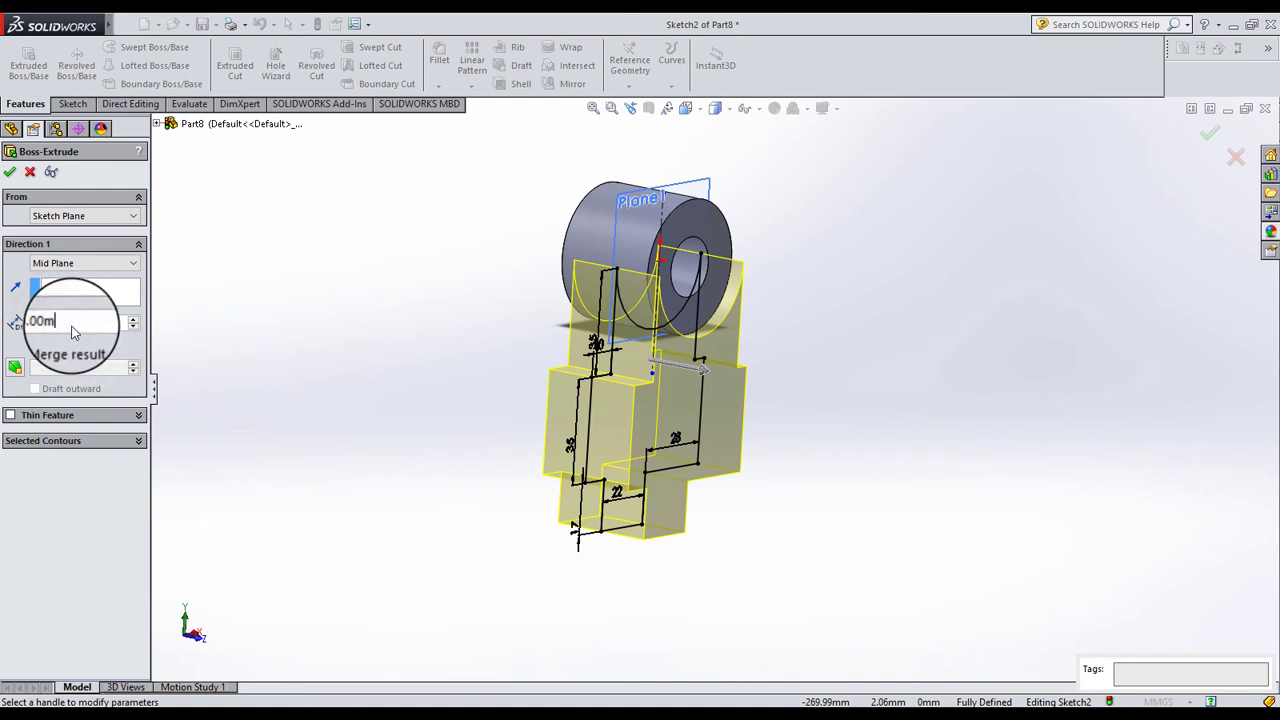
type("=")
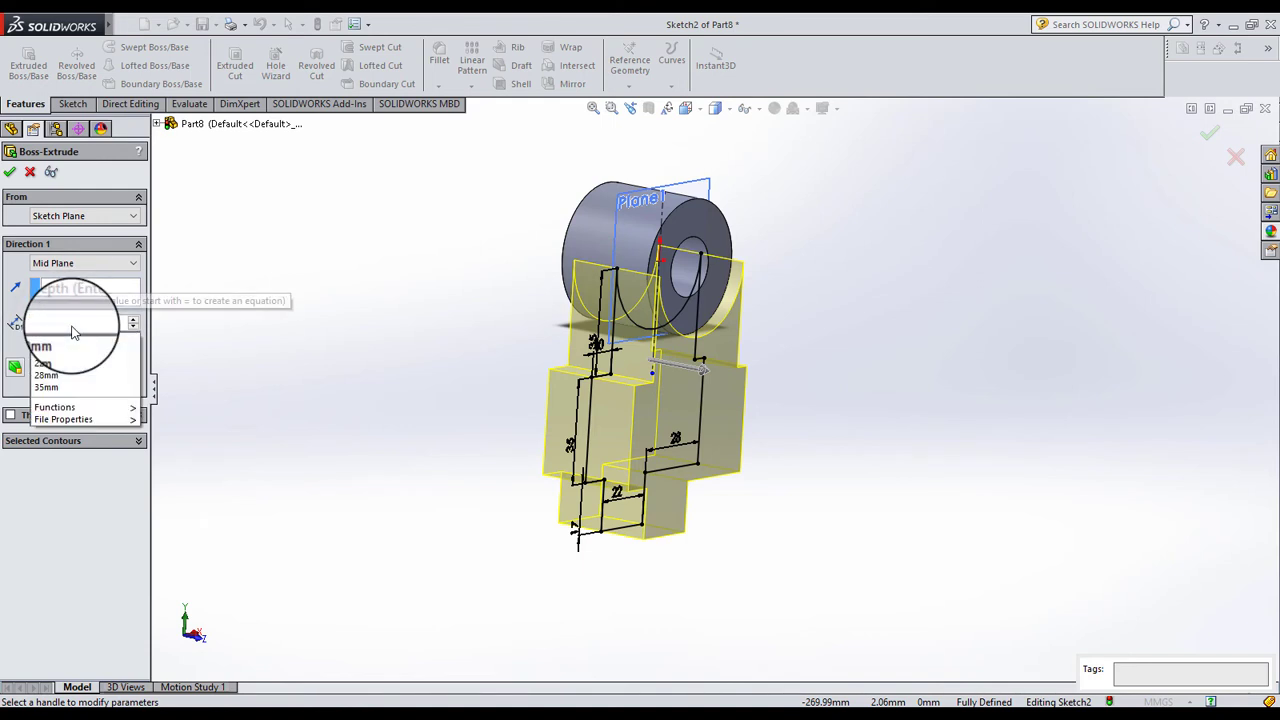
key("BackSpace")
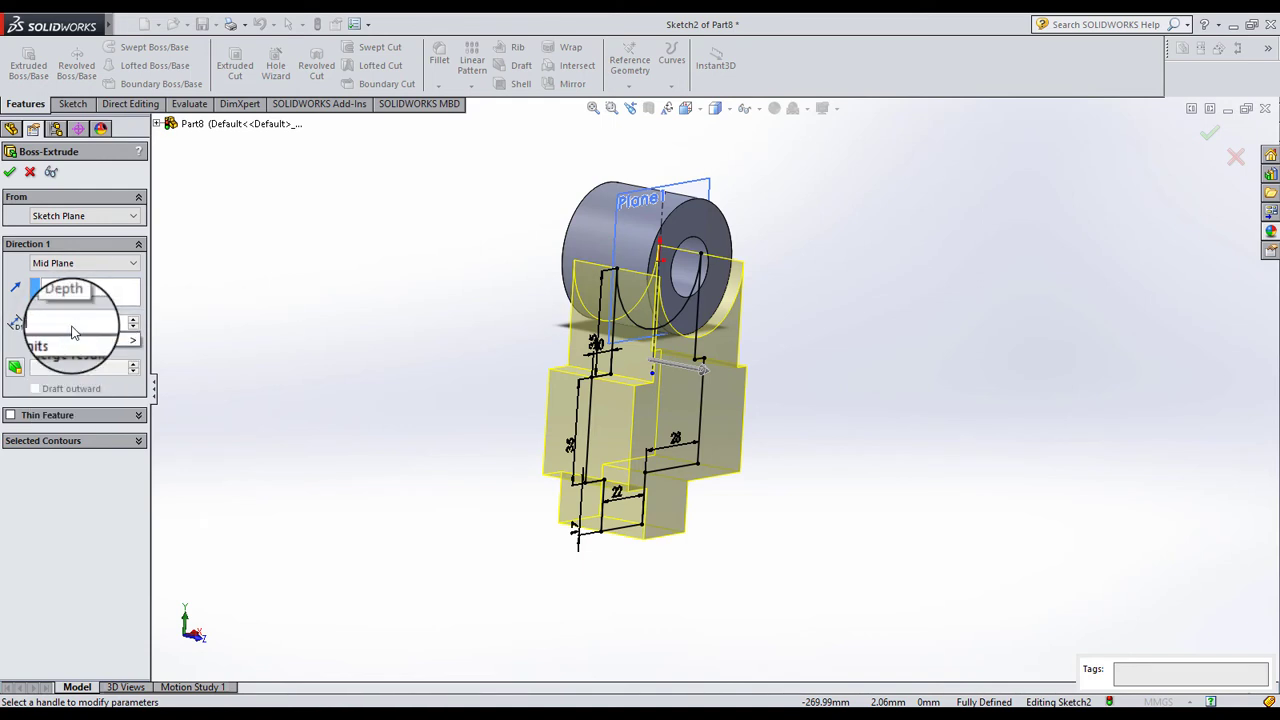
type("10")
key("Return")
left_click(10, 171)
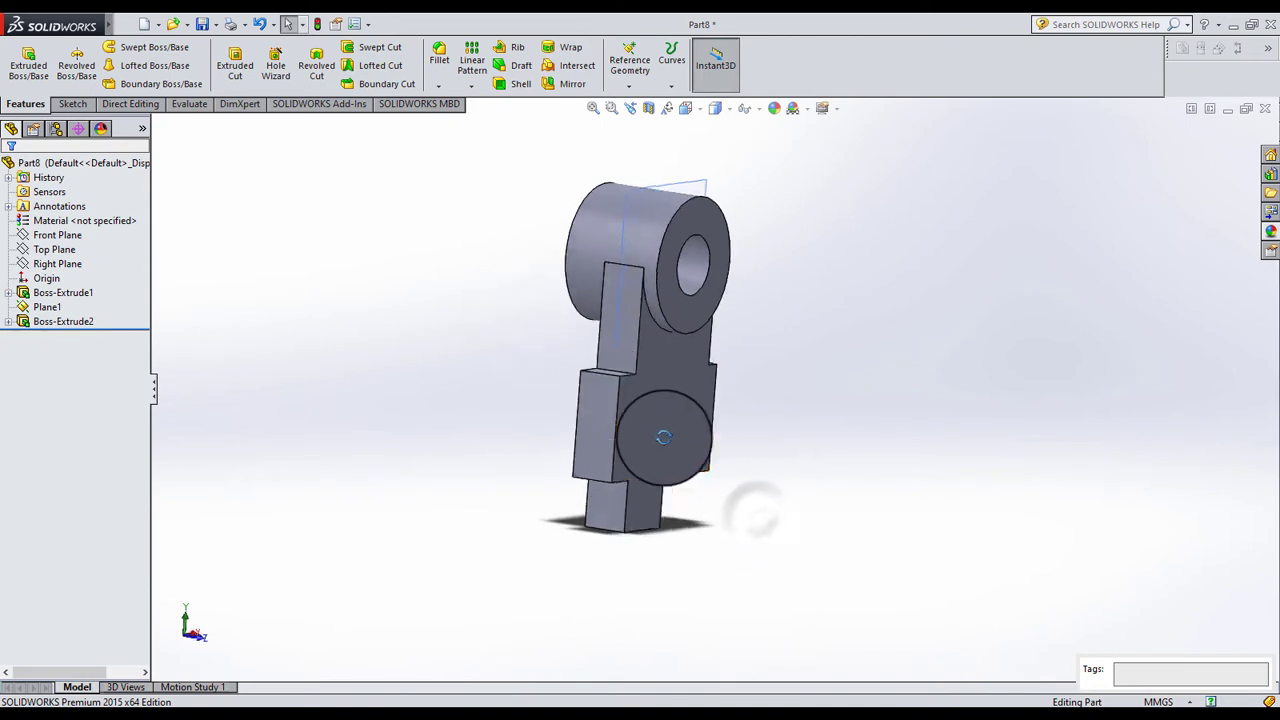
Create Plane2 between the two side faces of the arm's bottom tab and select it.
middle_click_drag(760, 523, 757, 523)
scroll(694, 466, "up", 3)
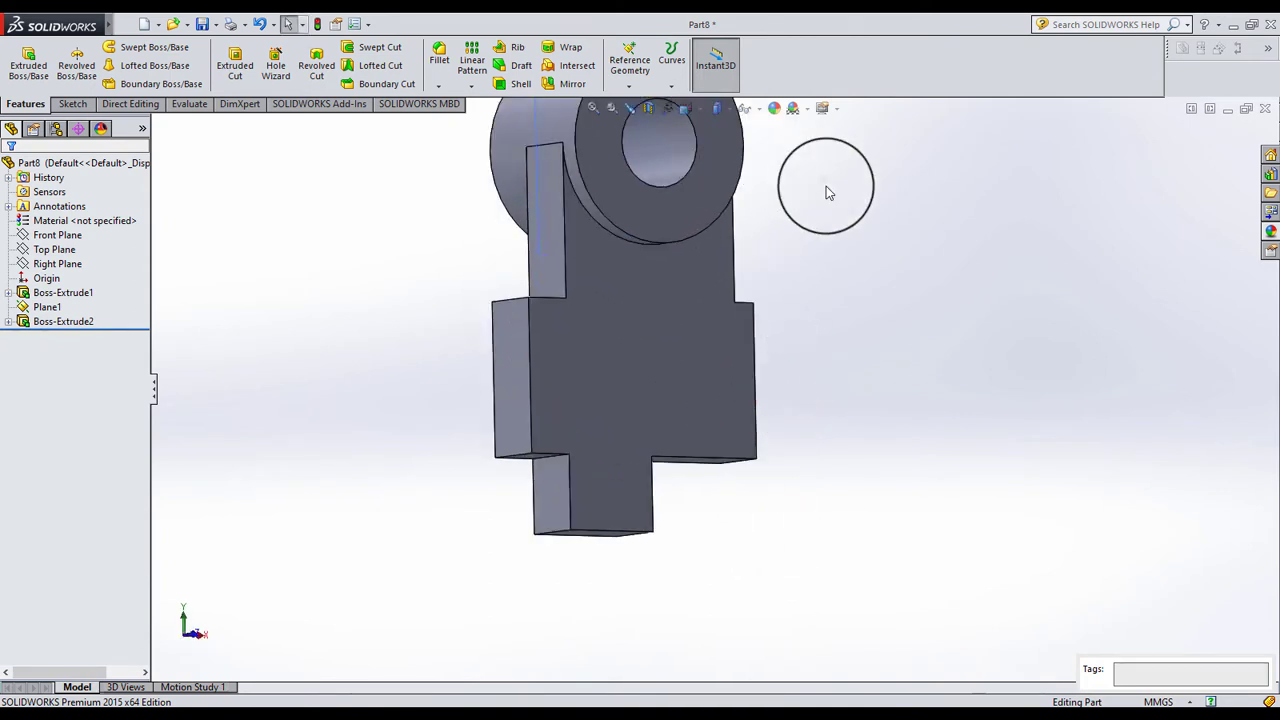
left_click(630, 62)
left_click(640, 102)
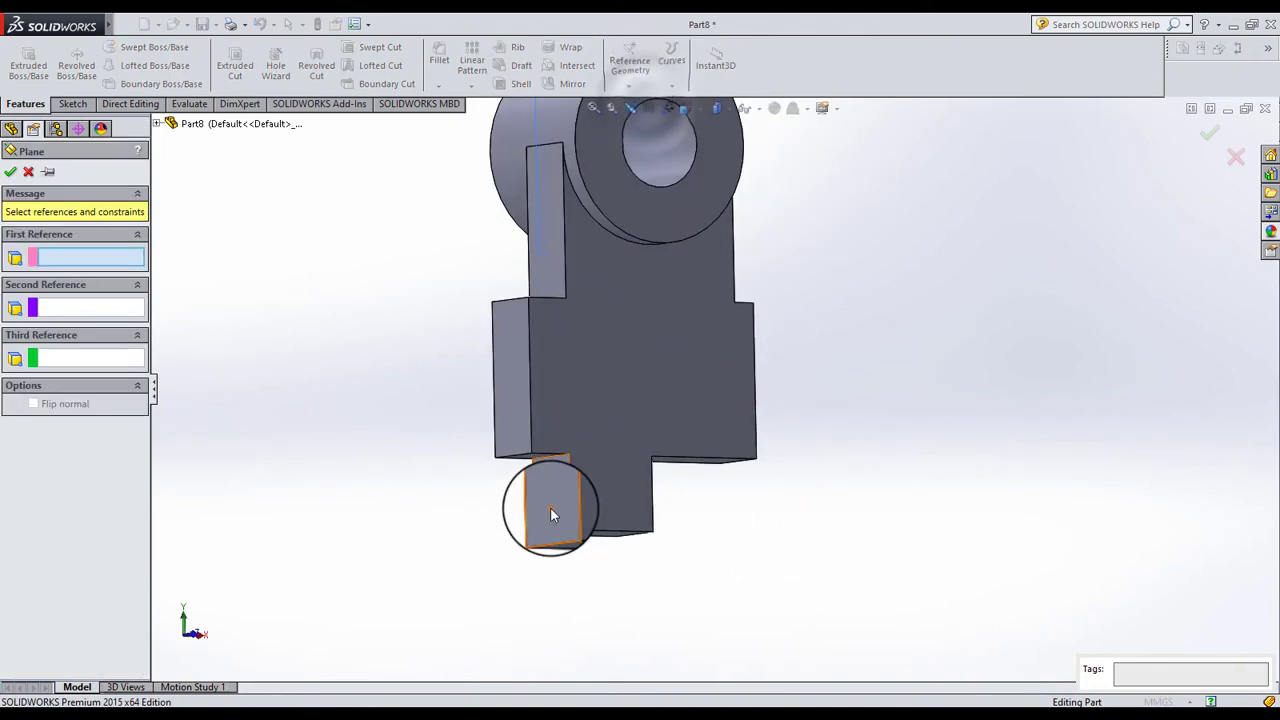
left_click(550, 515)
middle_click_drag(605, 509, 578, 461)
left_click(584, 470)
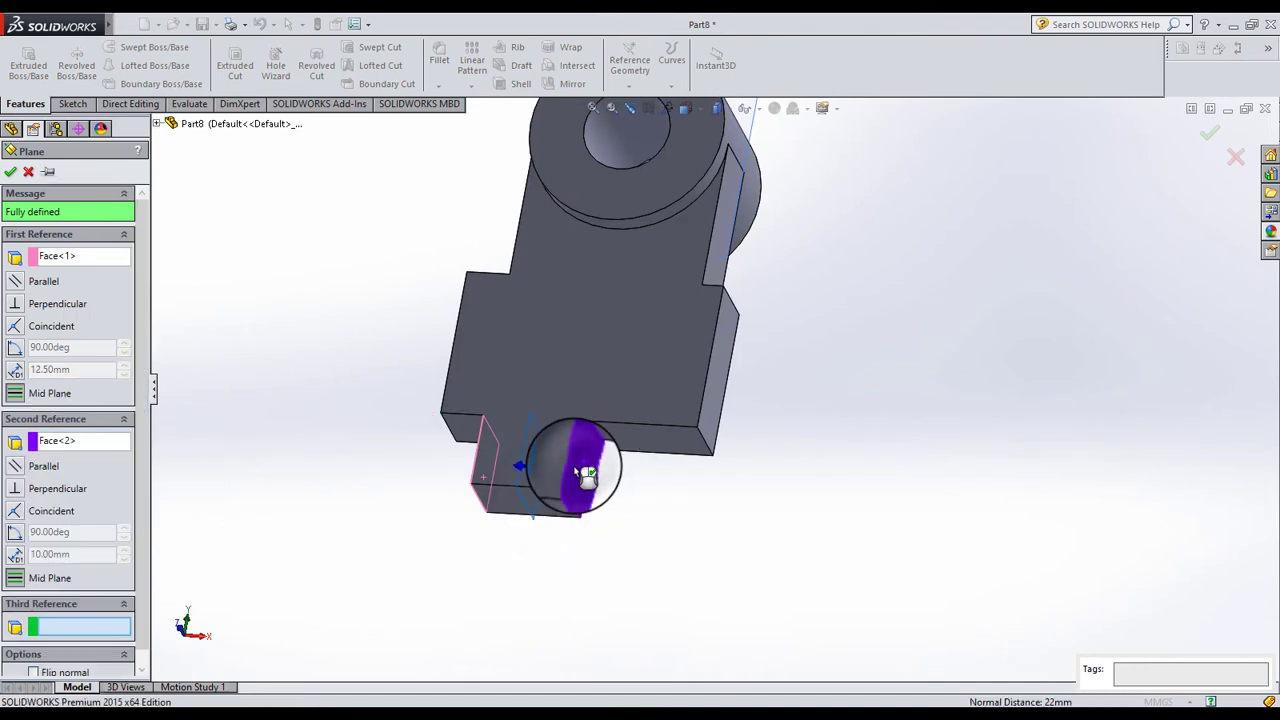
left_click(10, 172)
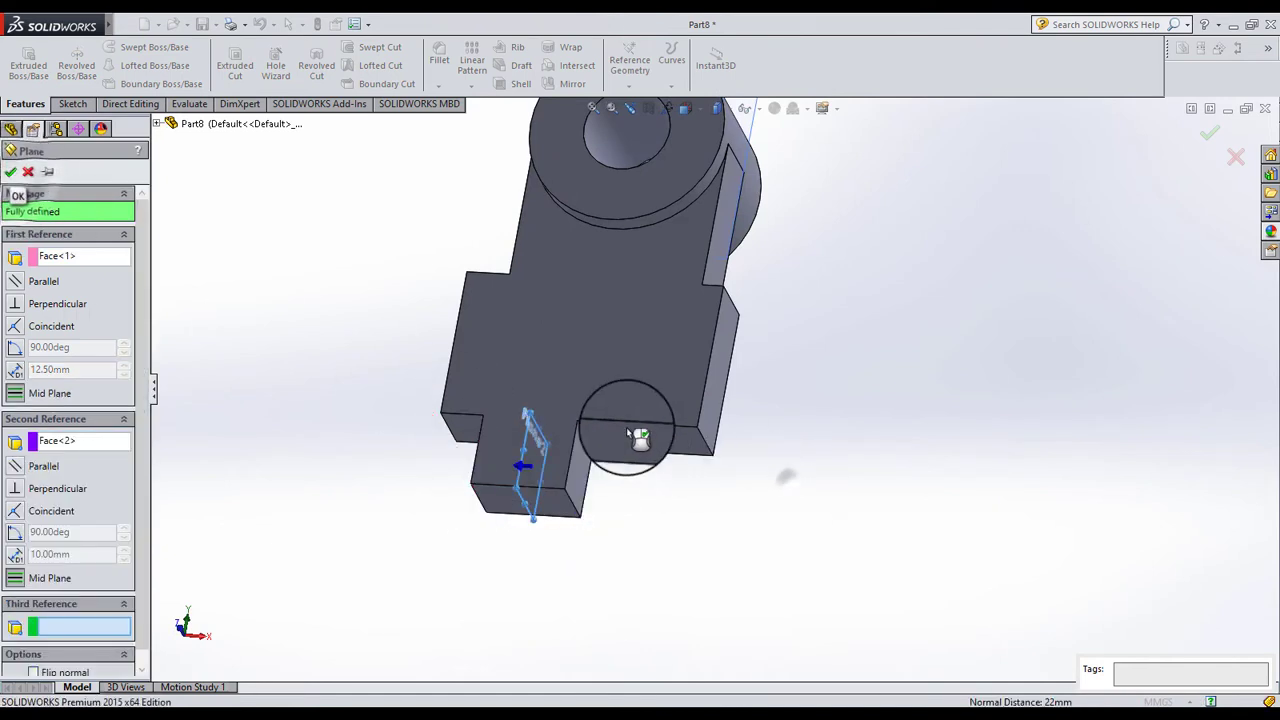
middle_click_drag(734, 437, 723, 431)
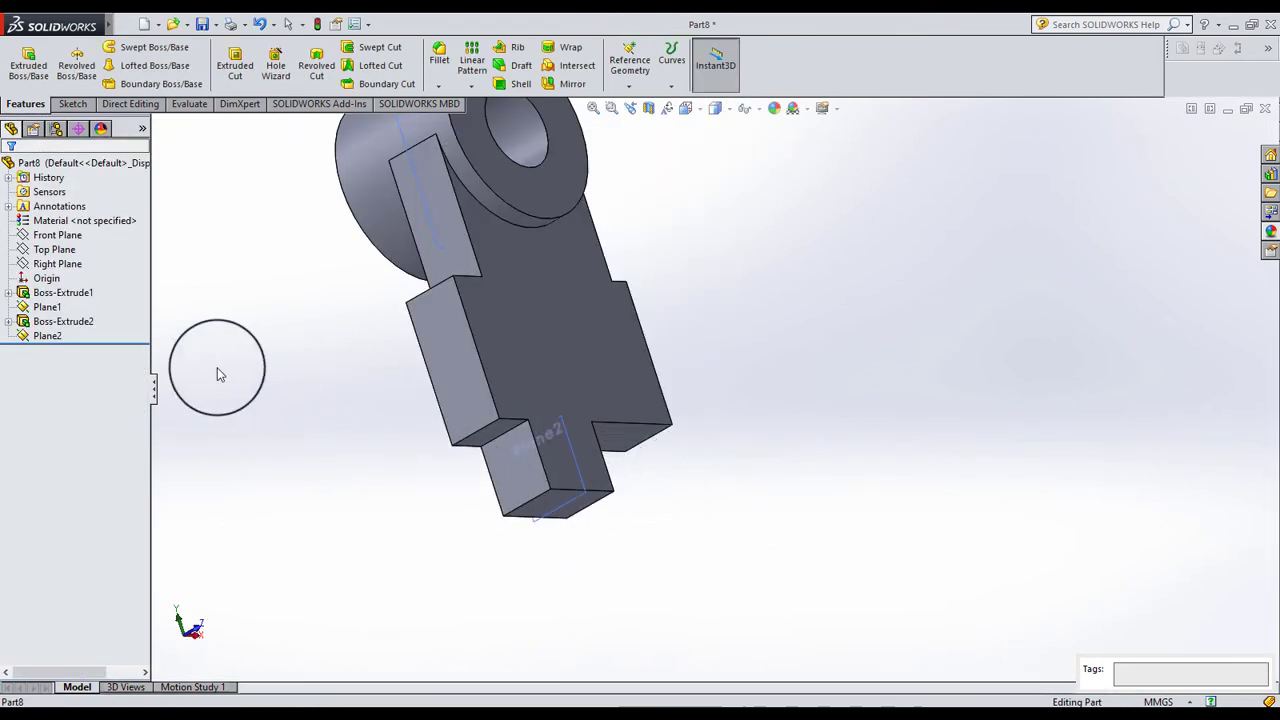
left_click(47, 335)
Start a new sketch on Plane2 and view it Normal To the screen.
left_click(61, 307)
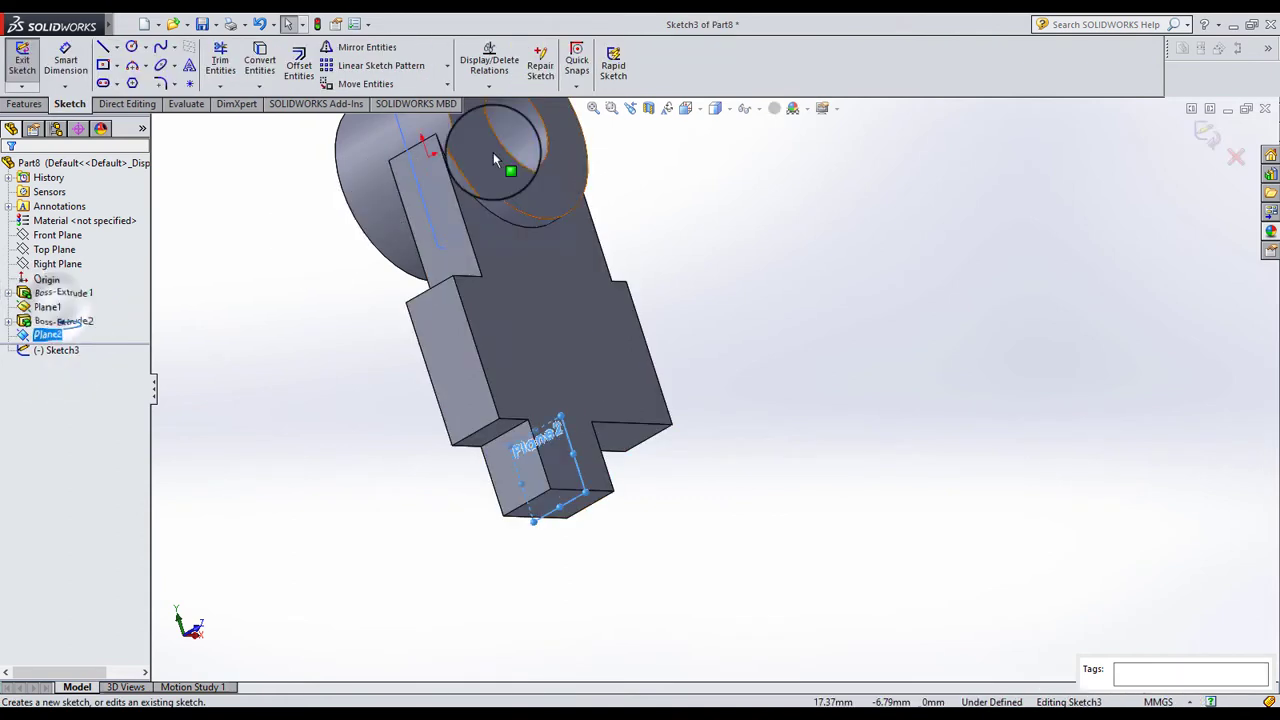
left_click(705, 115)
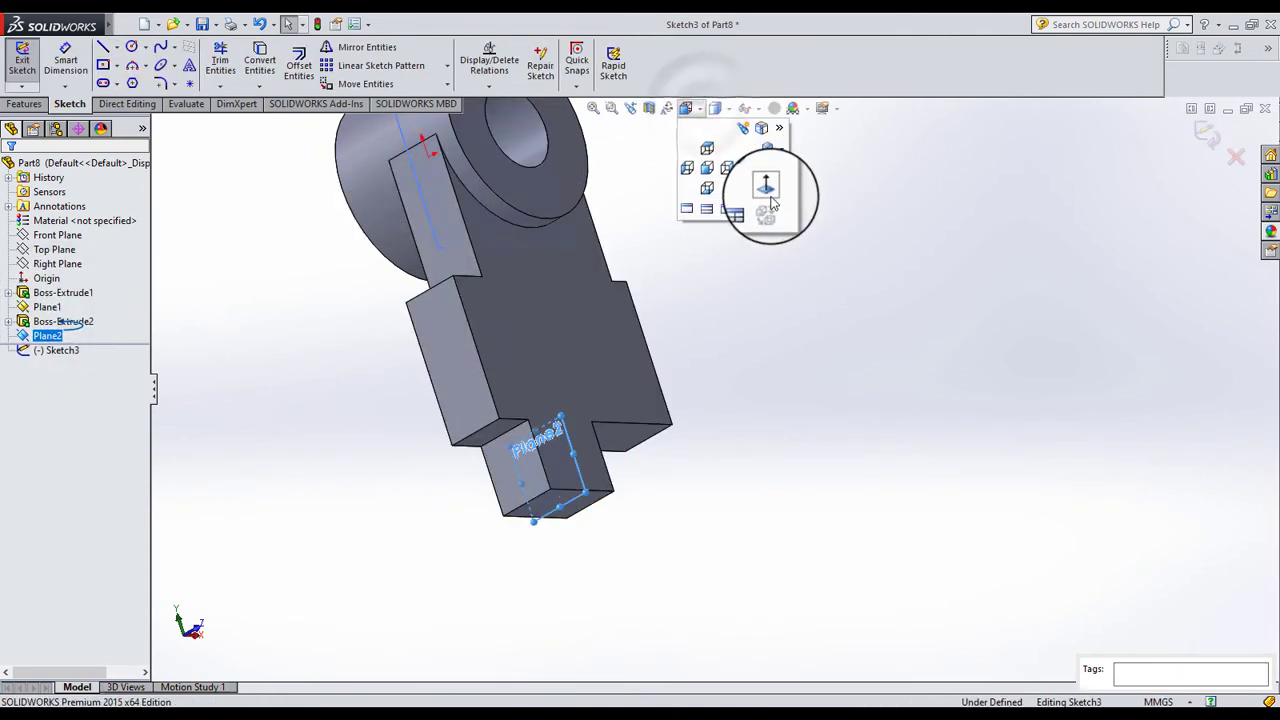
left_click(766, 178)
scroll(868, 590, "down", 1)
scroll(794, 563, "down", 1)
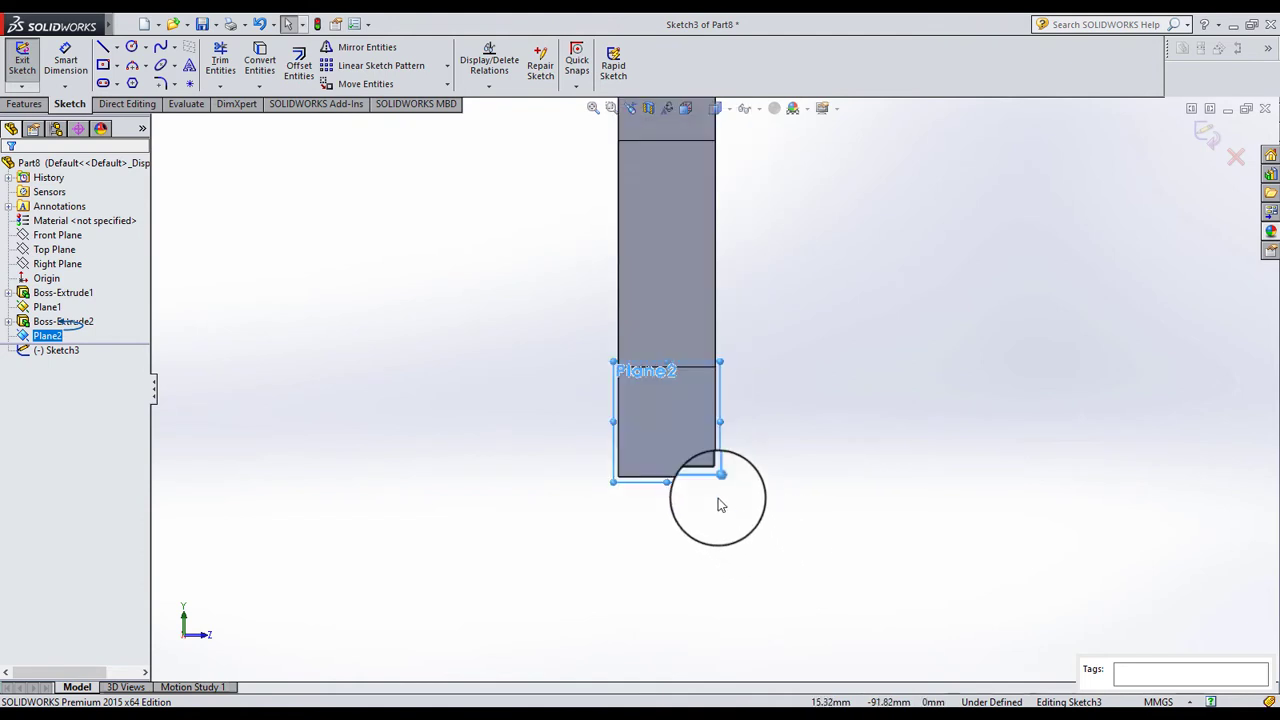
scroll(705, 507, "down", 2)
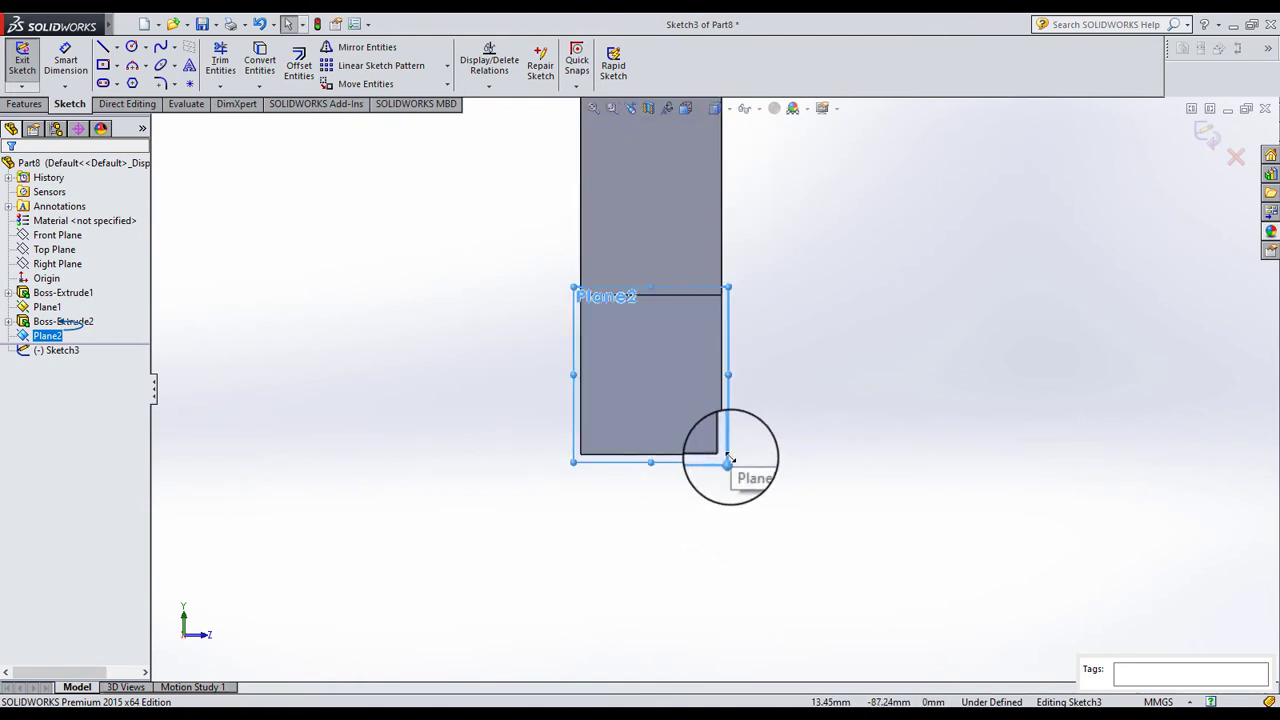
left_click(800, 448)
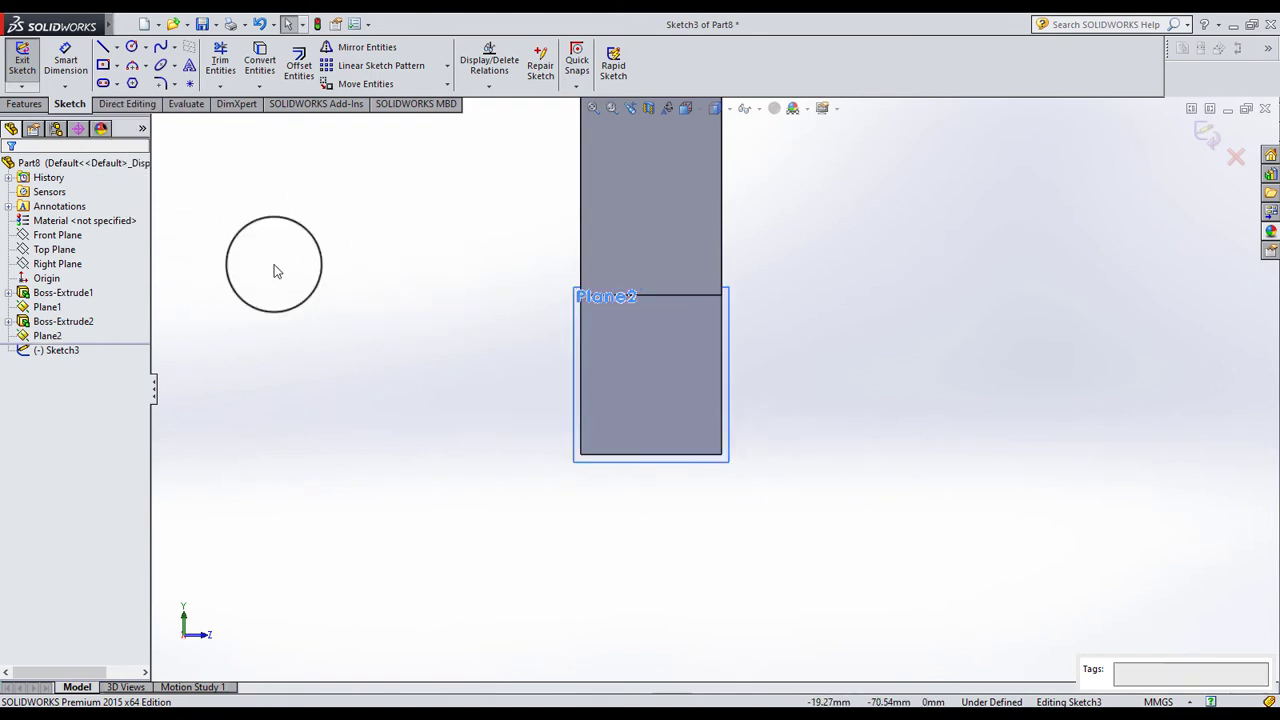
Draw a vertical centerline downward from the tab's bottom edge midpoint.
left_click(117, 46)
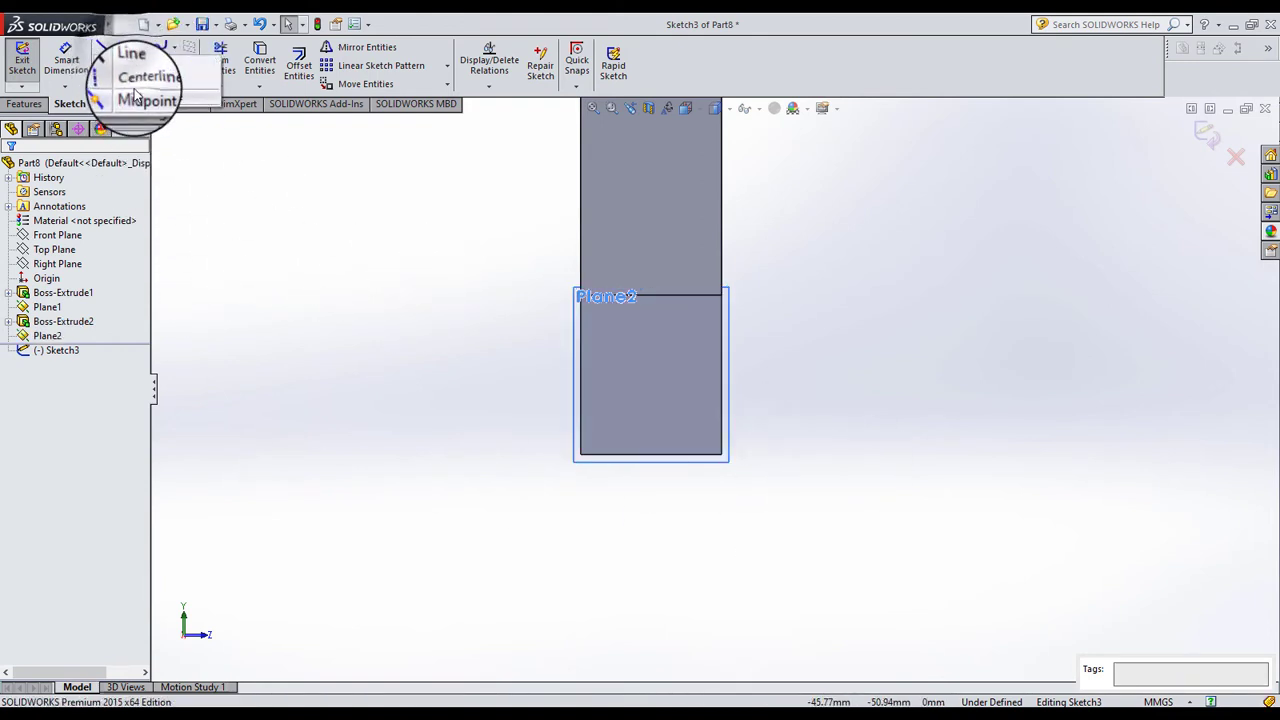
left_click(145, 77)
left_click(648, 455)
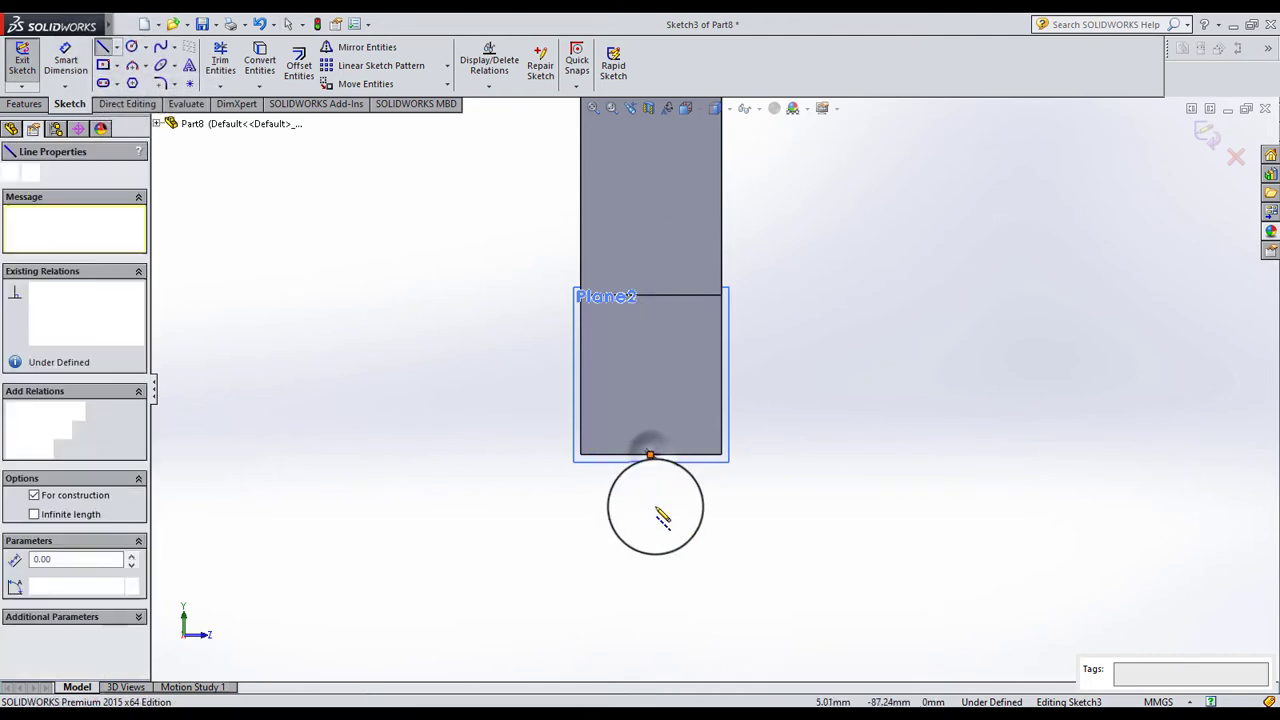
key("z")
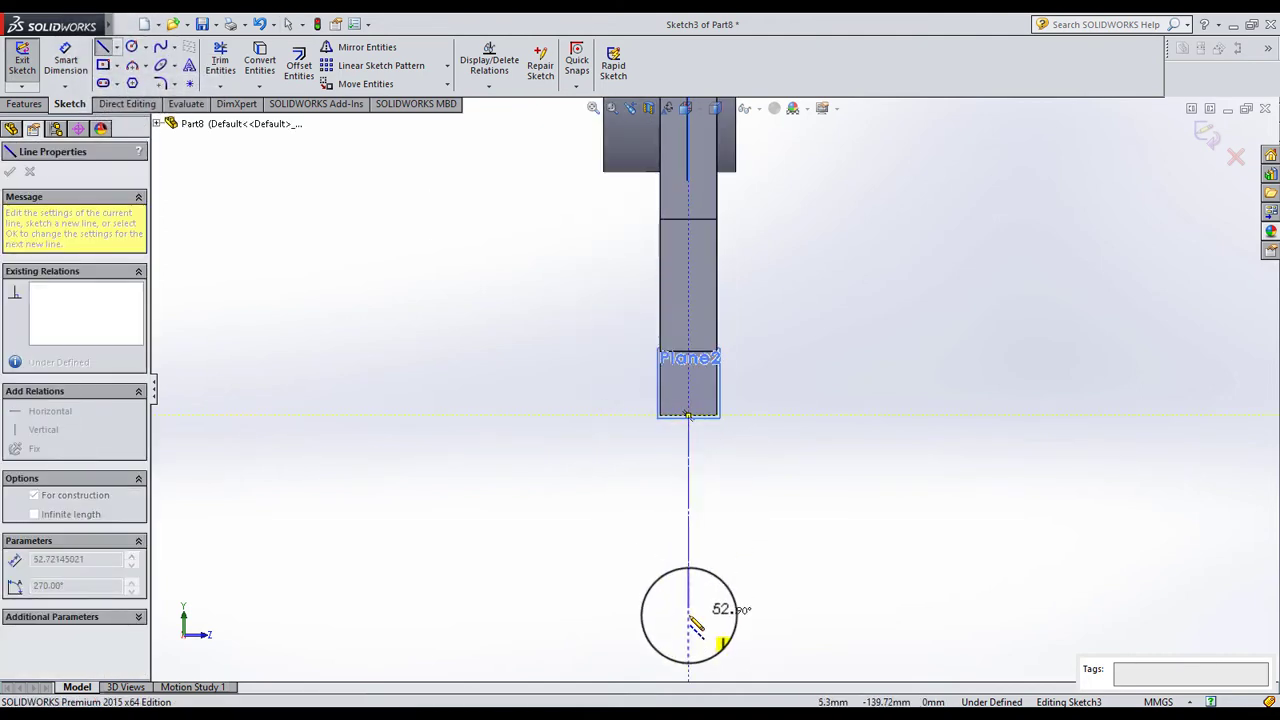
left_click(688, 613)
key("Escape")
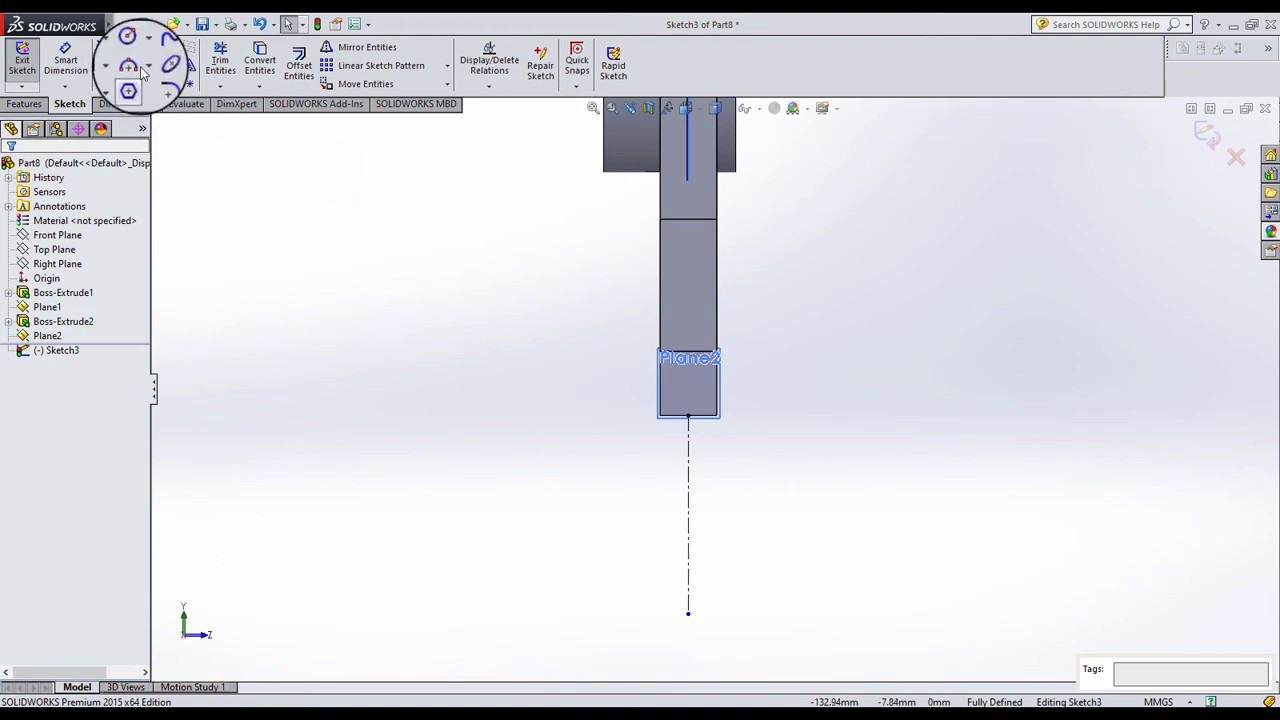
left_click(131, 46)
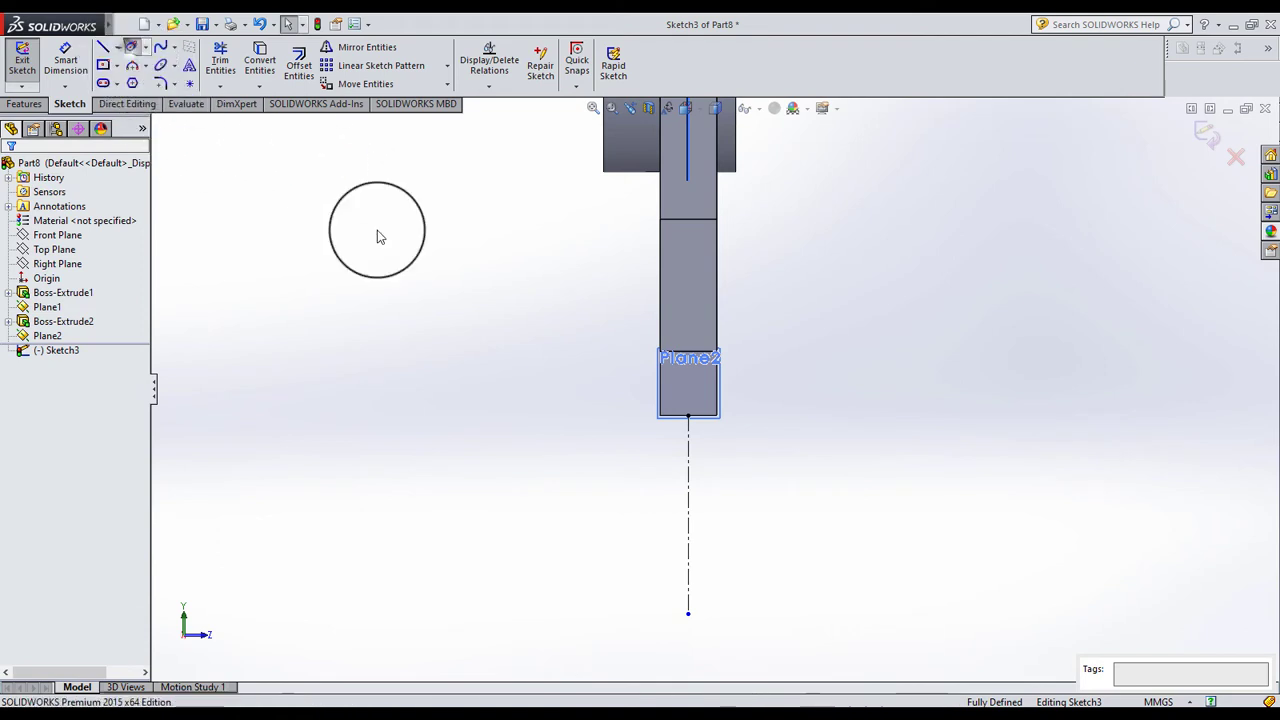
Draw a small circle on the centerline and dimension its diameter to 16 mm.
left_click_drag(688, 473, 668, 495)
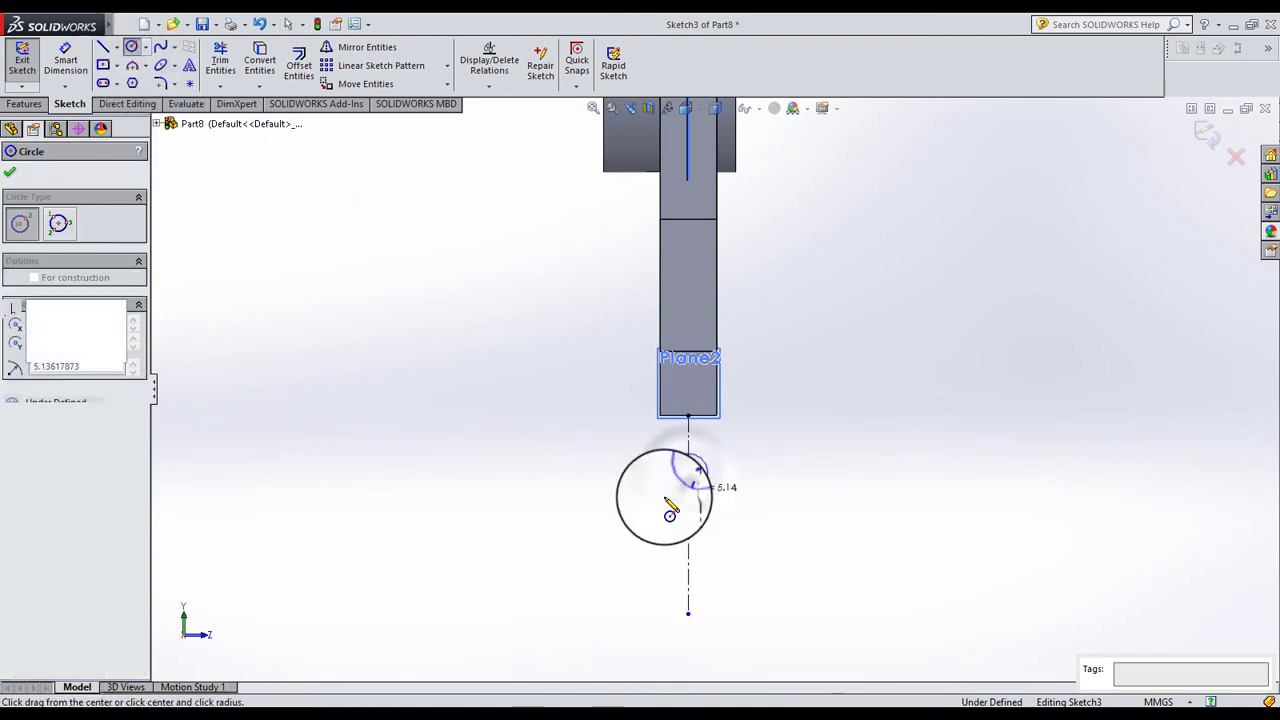
left_click(65, 62)
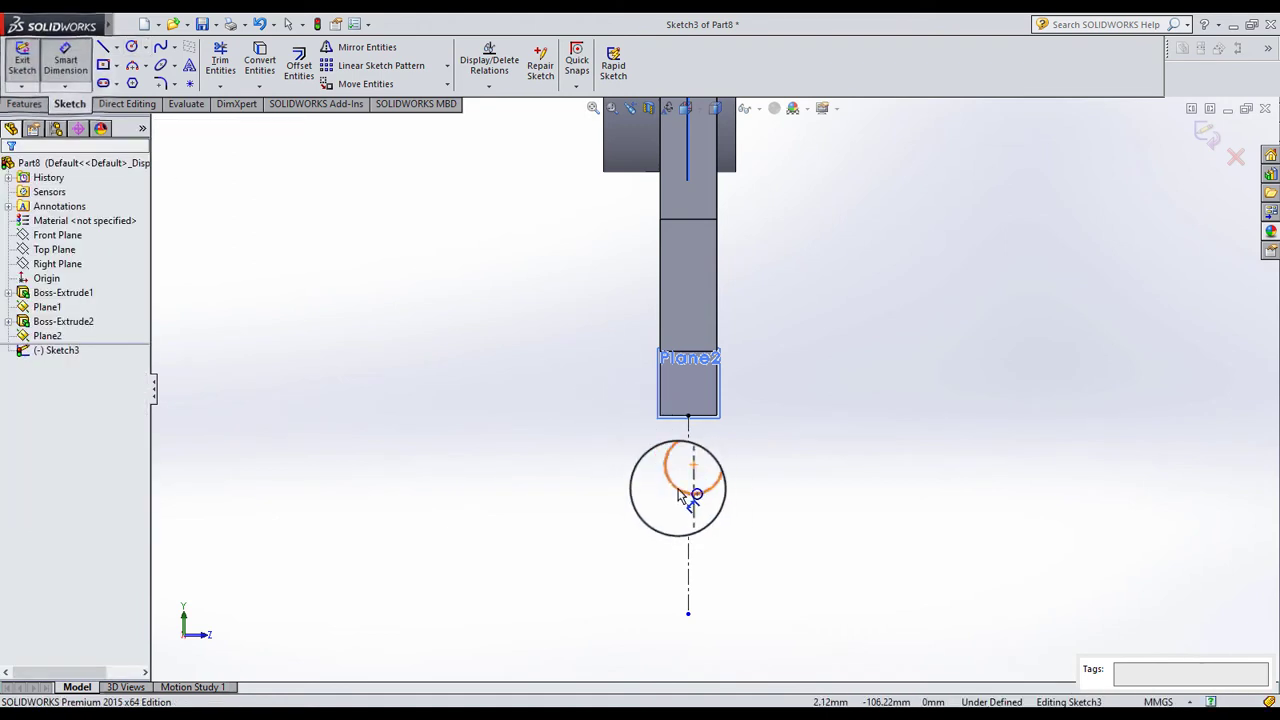
left_click(673, 495)
left_click(557, 503)
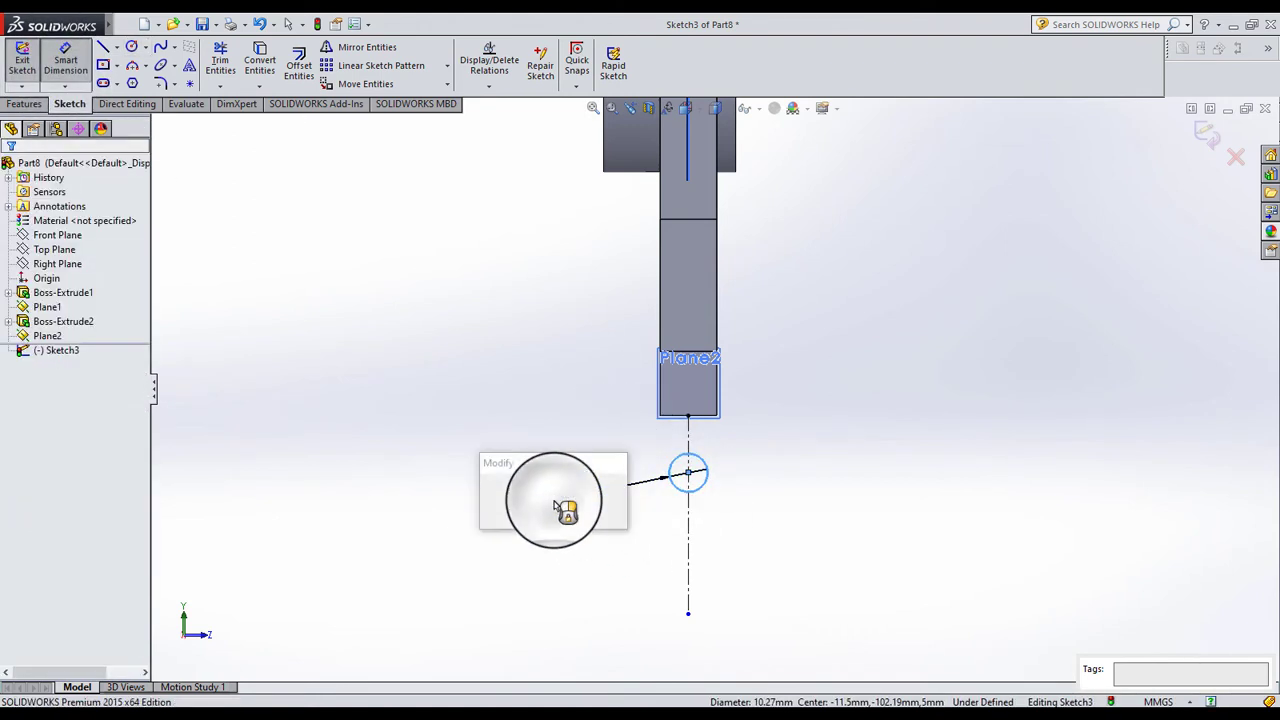
type("16")
key("Return")
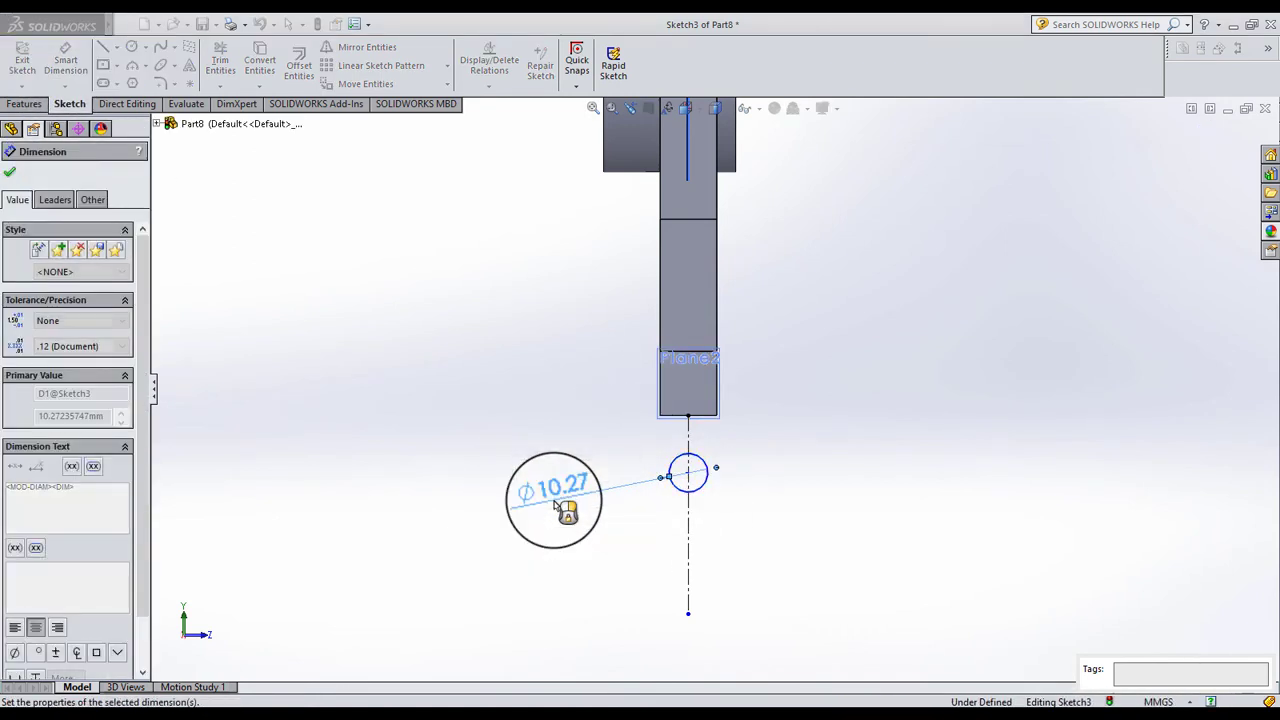
Move the circle down the centerline and dimension its centre 25 mm from Plane2.
scroll(698, 441, "down", 3)
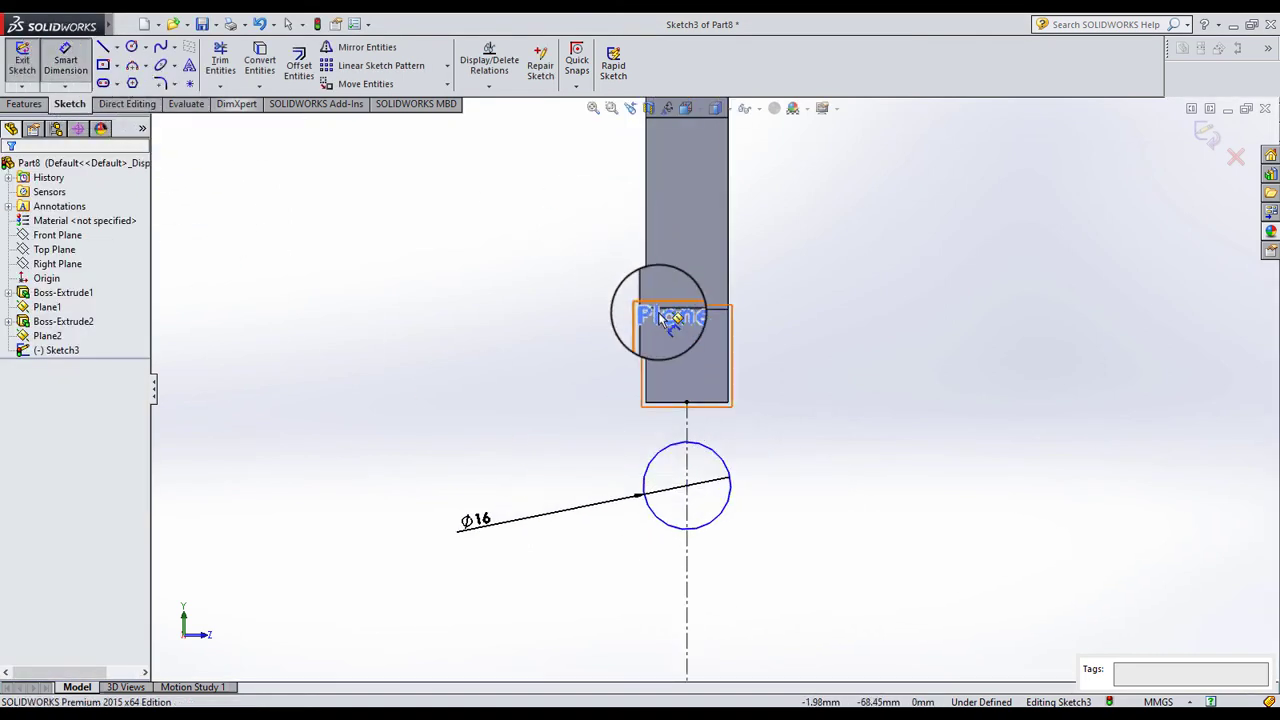
scroll(677, 337, "down", 5)
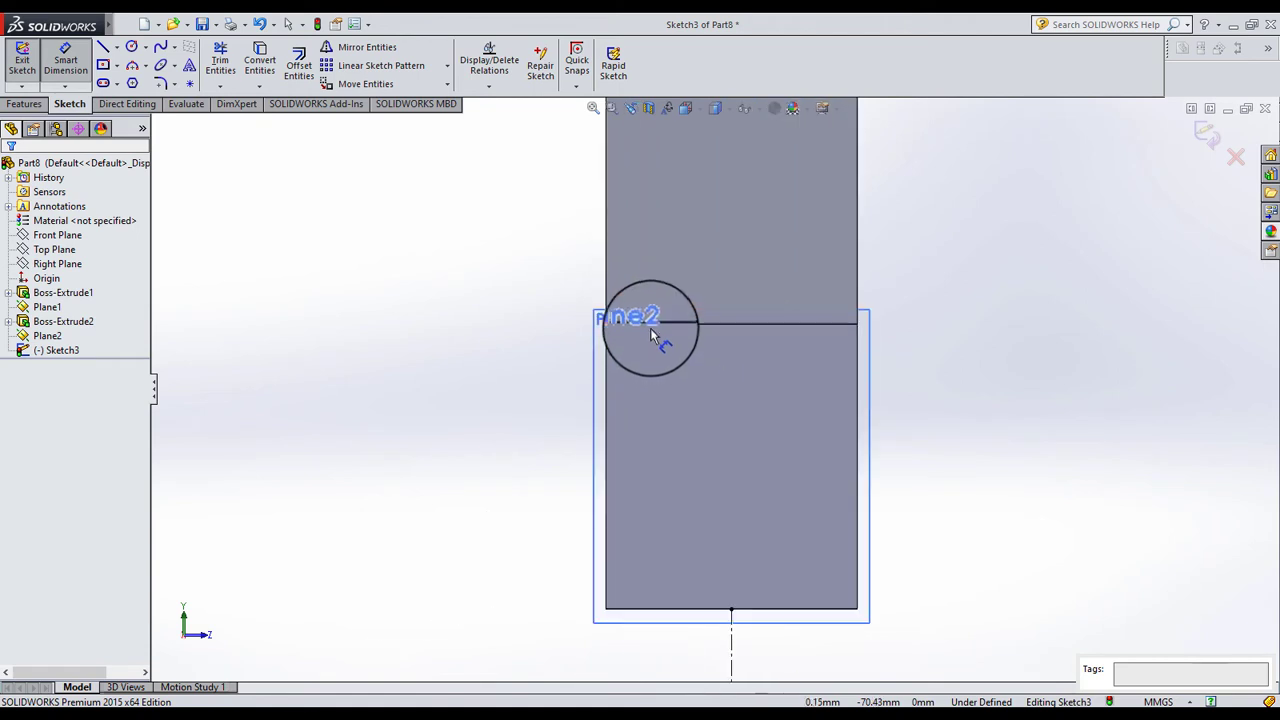
left_click_drag(657, 330, 677, 528)
scroll(700, 540, "up", 3)
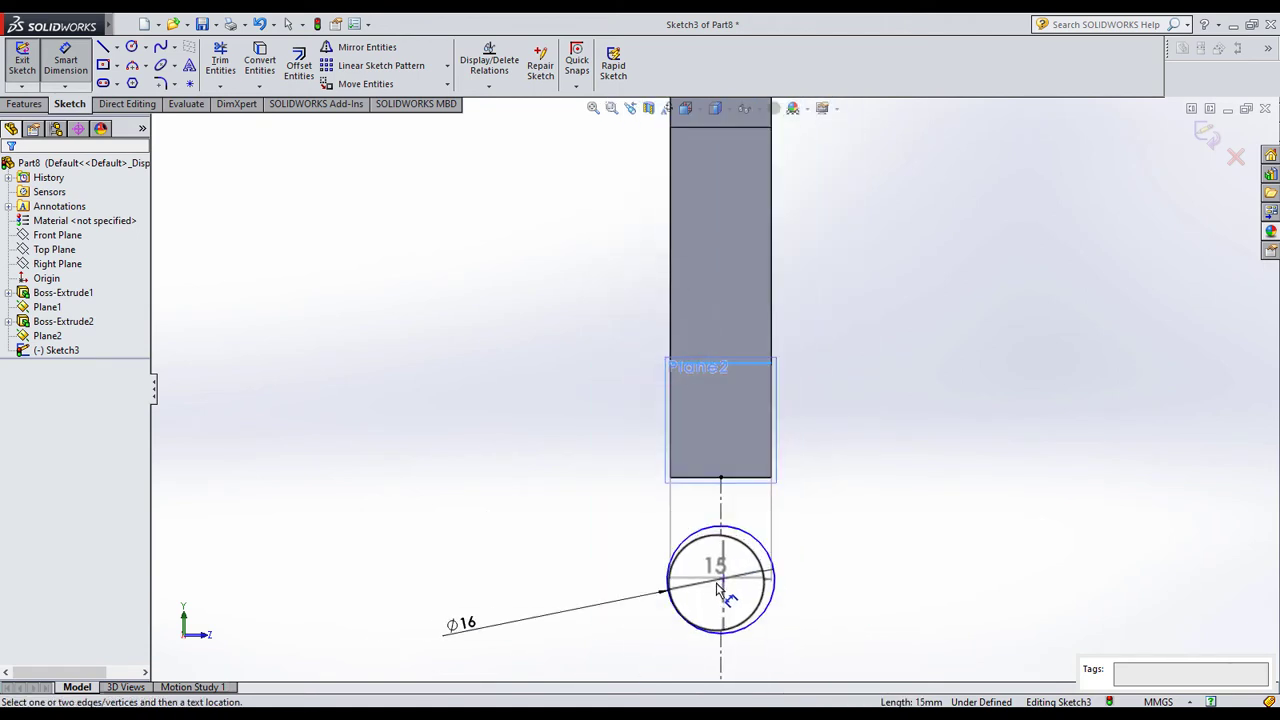
left_click(721, 580)
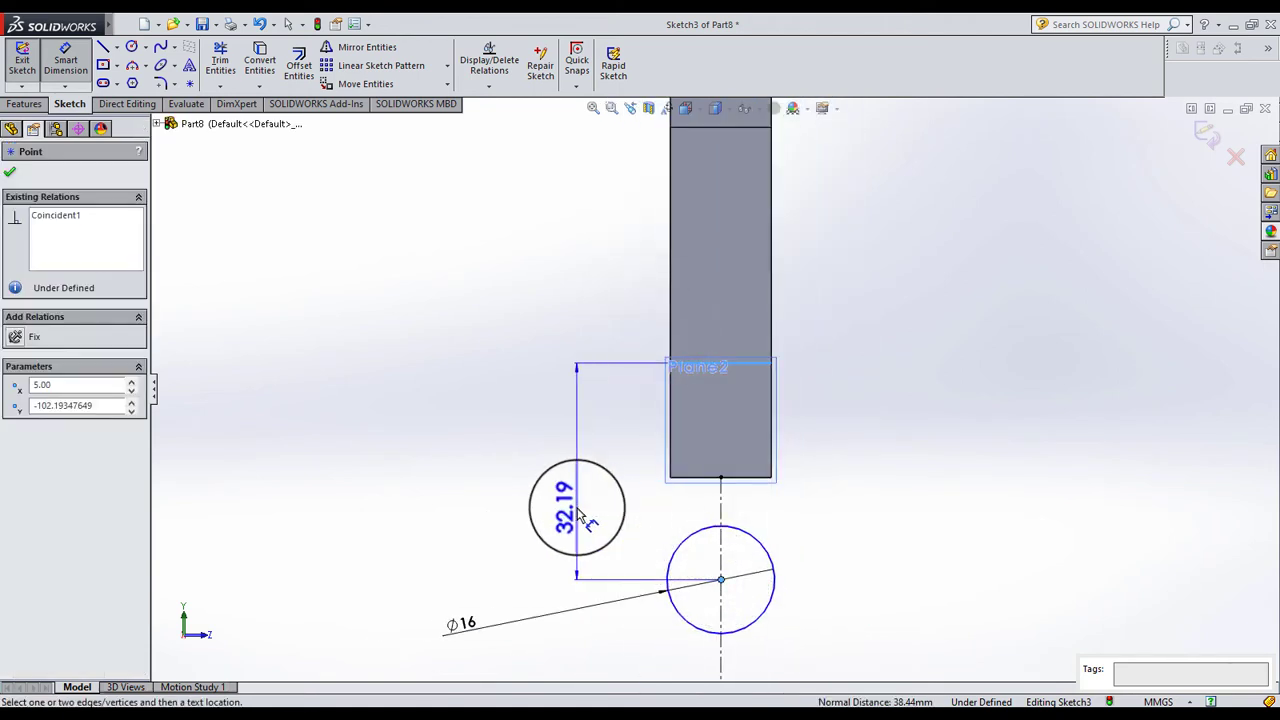
left_click(578, 513)
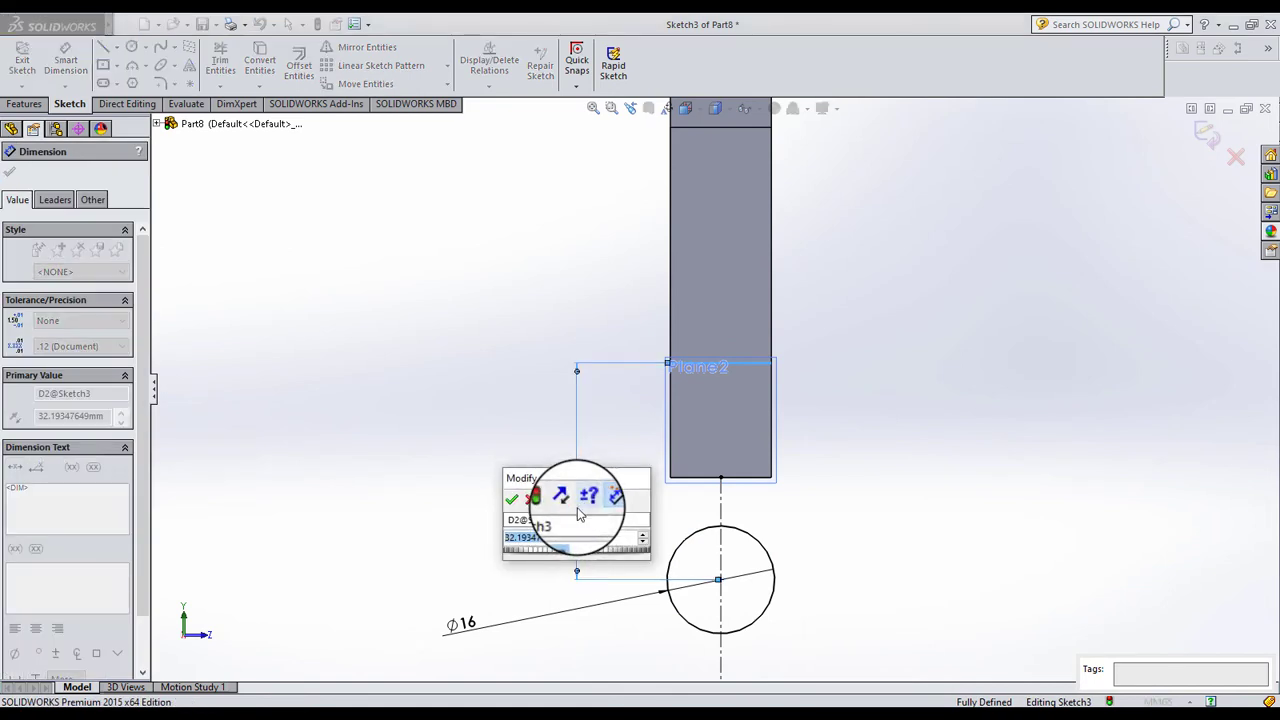
type("25")
key("Return")
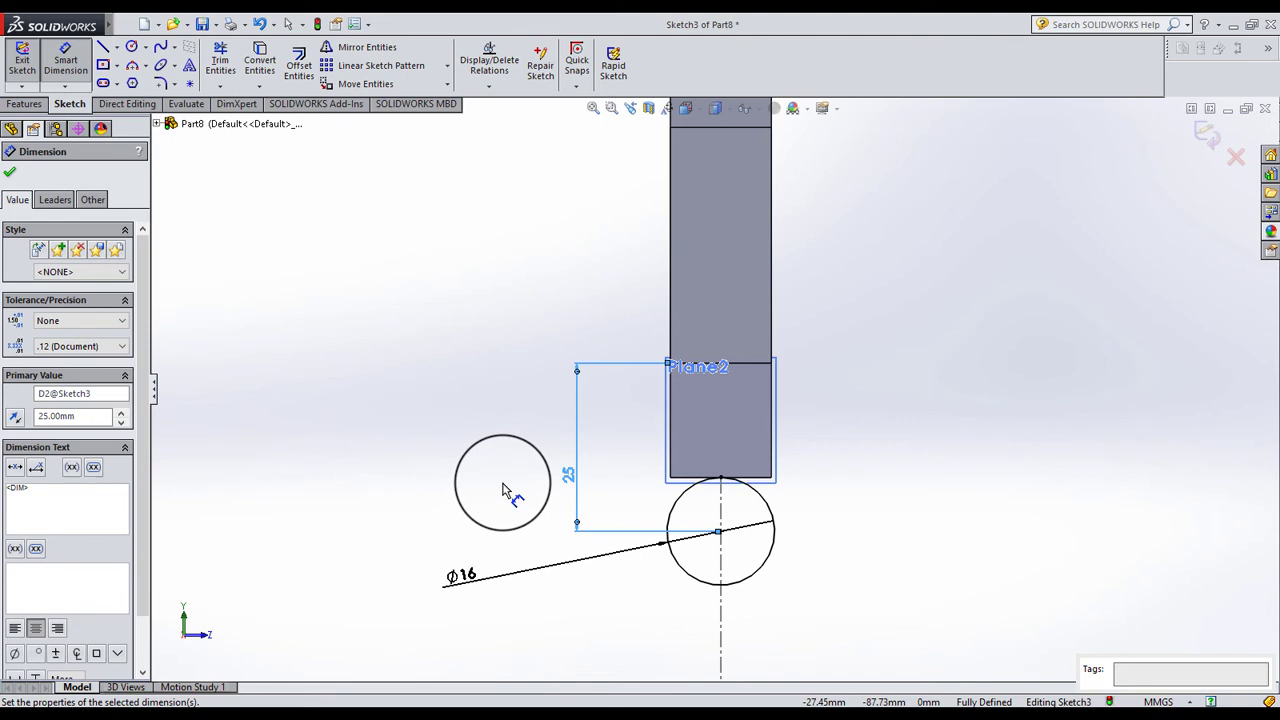
key("Escape")
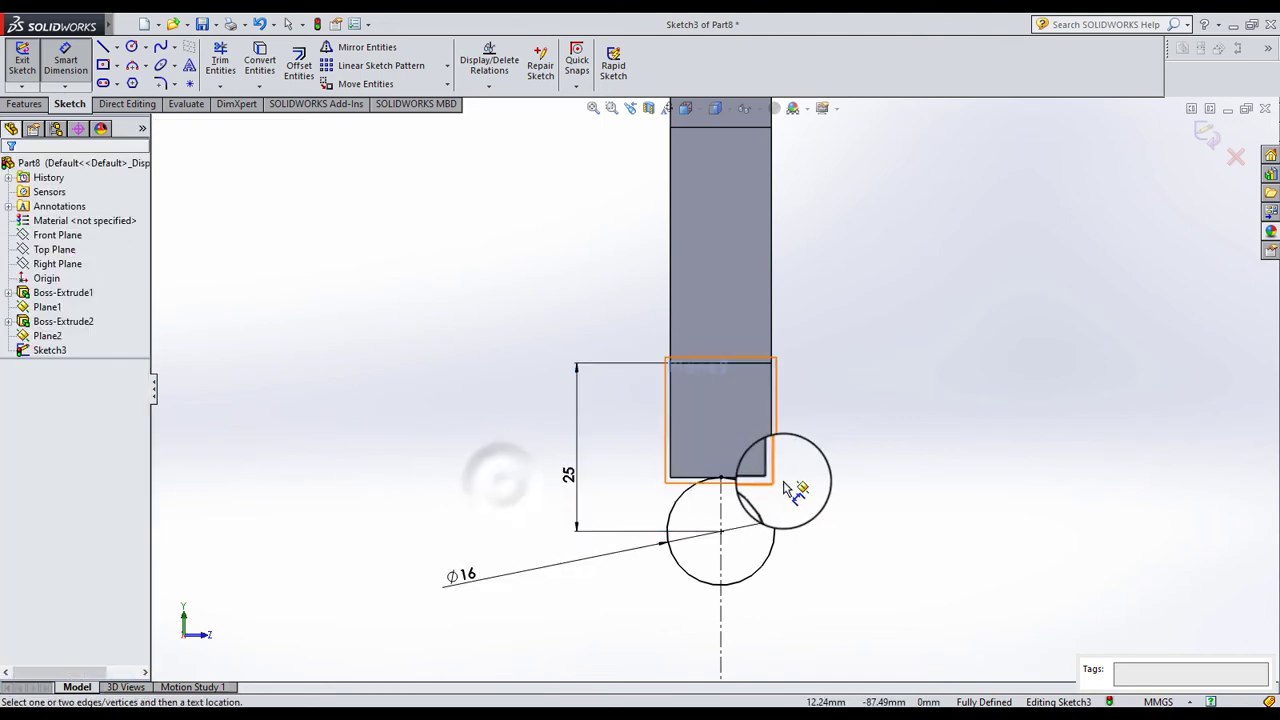
Delete the leftover sketch lines and the 25 mm dimension, checking the result in 3D.
scroll(741, 461, "down", 2)
mouse_move(732, 454)
middle_mouse_down()
mouse_move(783, 407)
mouse_move(684, 457)
mouse_move(601, 409)
middle_mouse_up()
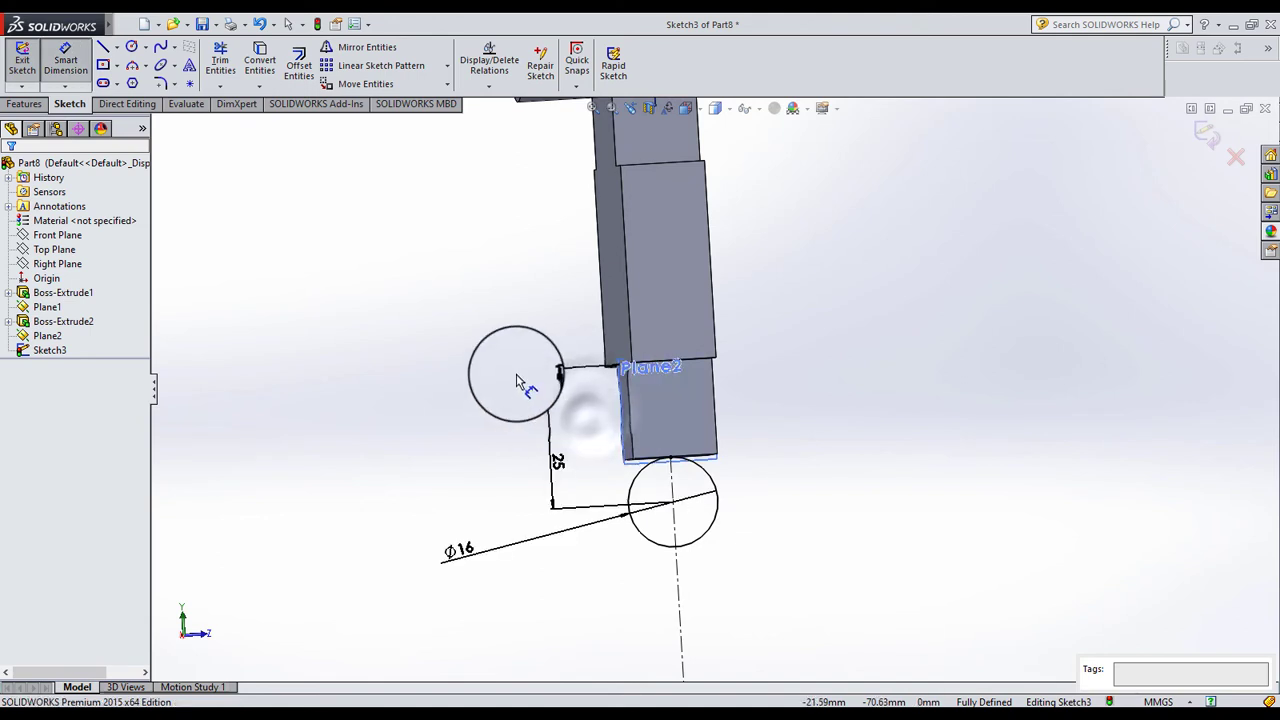
left_click(551, 379)
key("Delete")
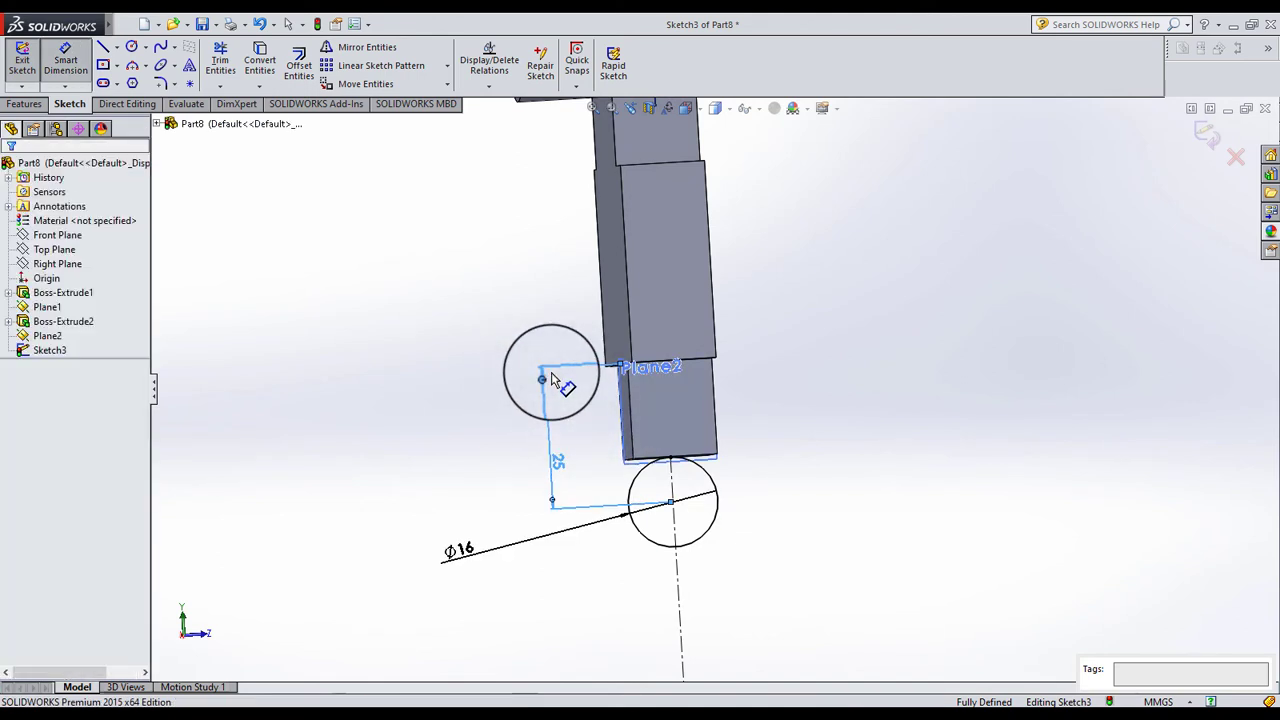
mouse_move(694, 457)
middle_mouse_down()
mouse_move(680, 423)
mouse_move(685, 440)
middle_mouse_up()
Close Sketch3, then change Sketch2's 17 mm bottom step to 15 mm and rebuild.
key("ctrl+b")
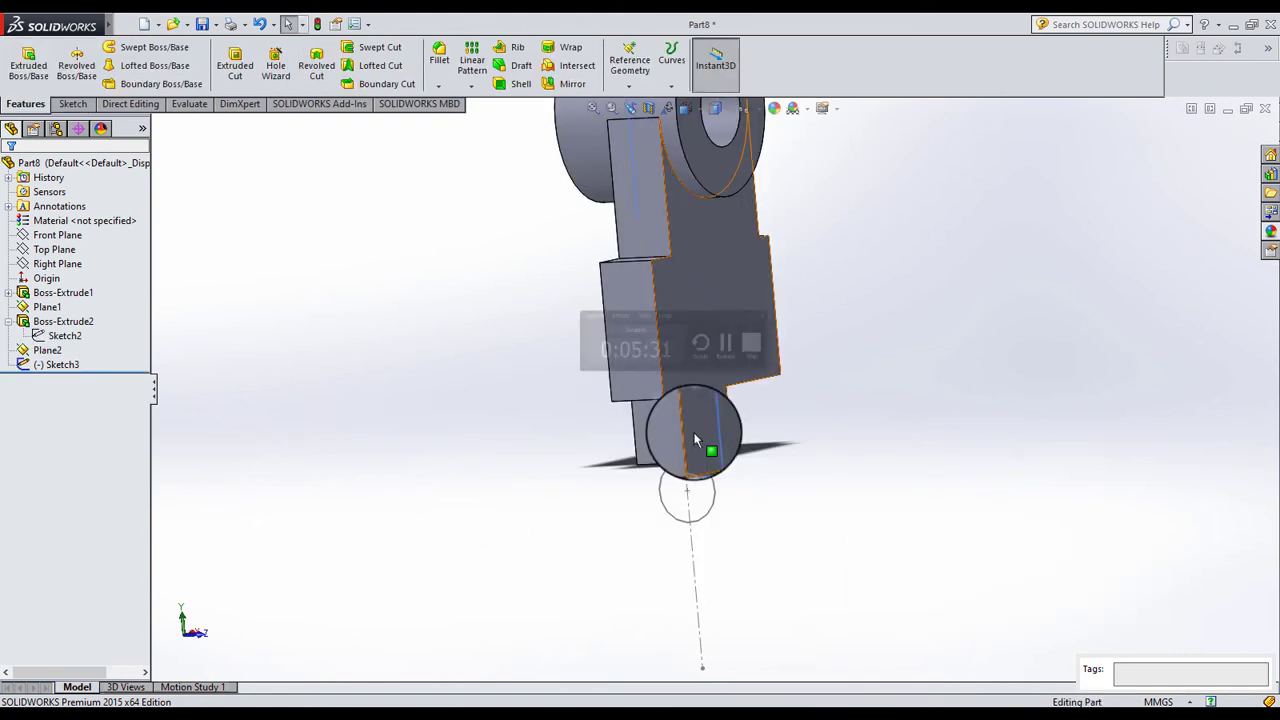
left_click(65, 333)
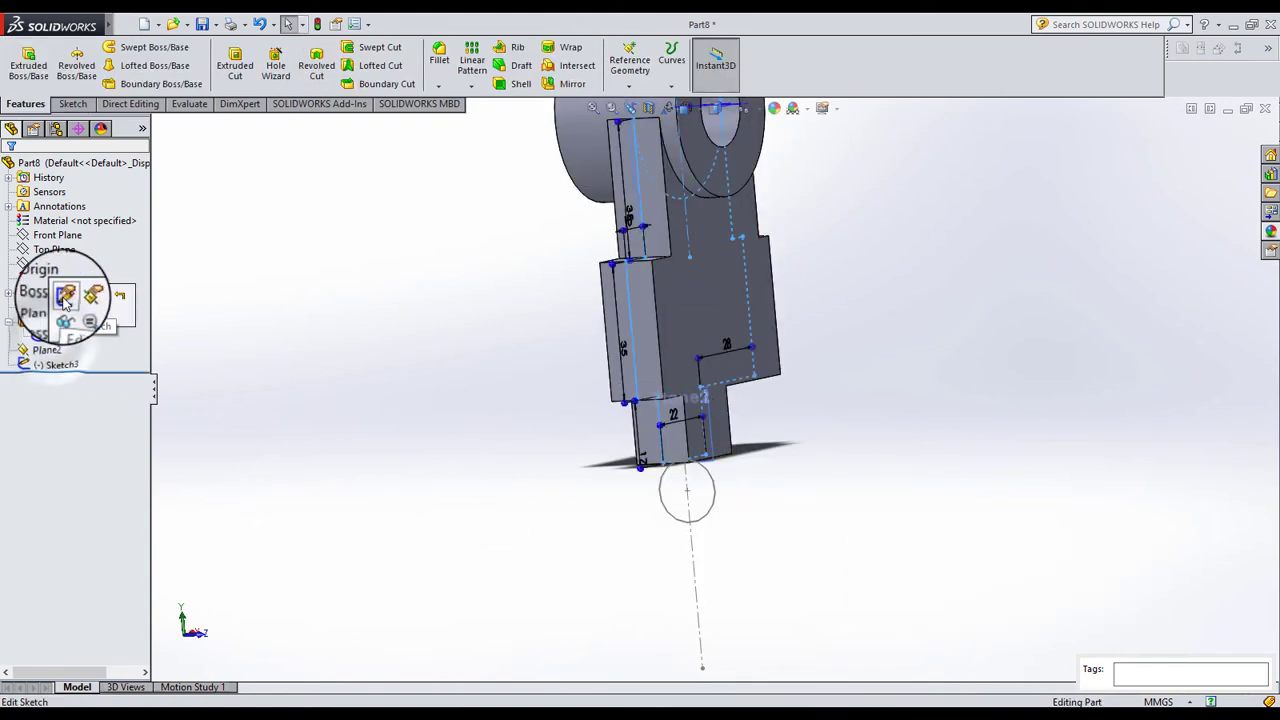
left_click(94, 290)
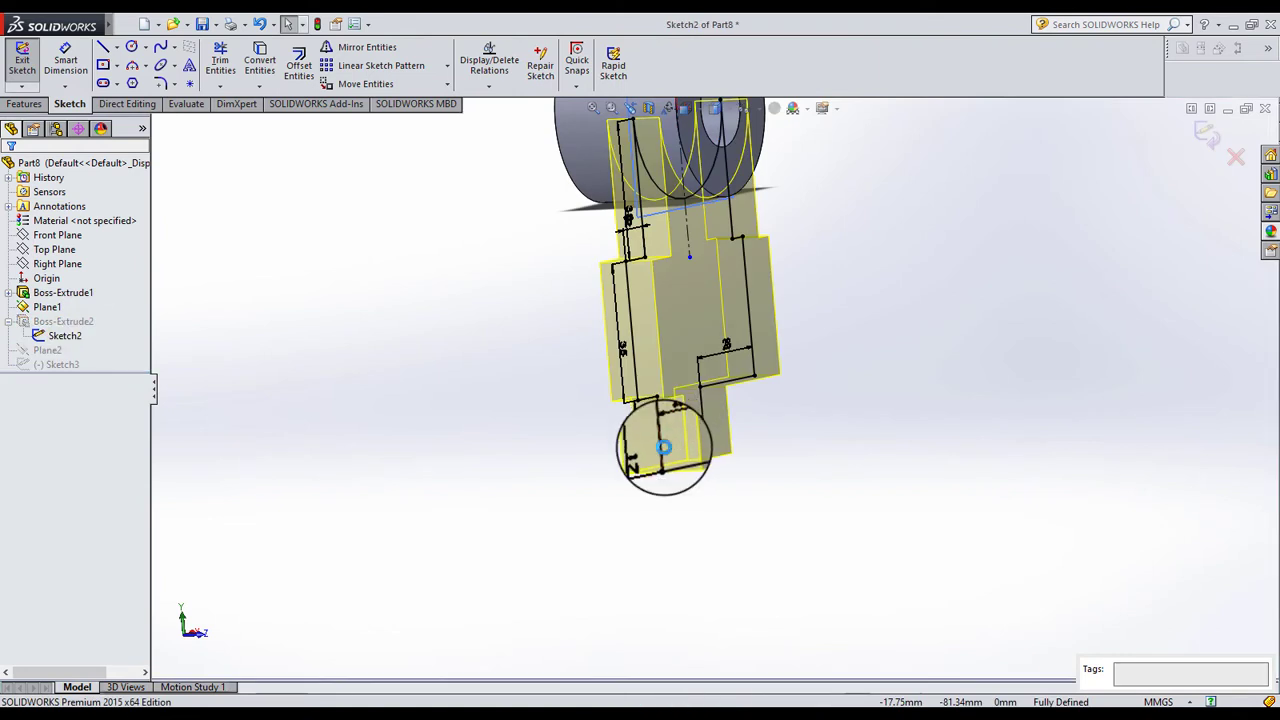
scroll(663, 447, "down", 1)
scroll(664, 447, "down", 1)
scroll(670, 470, "down", 1)
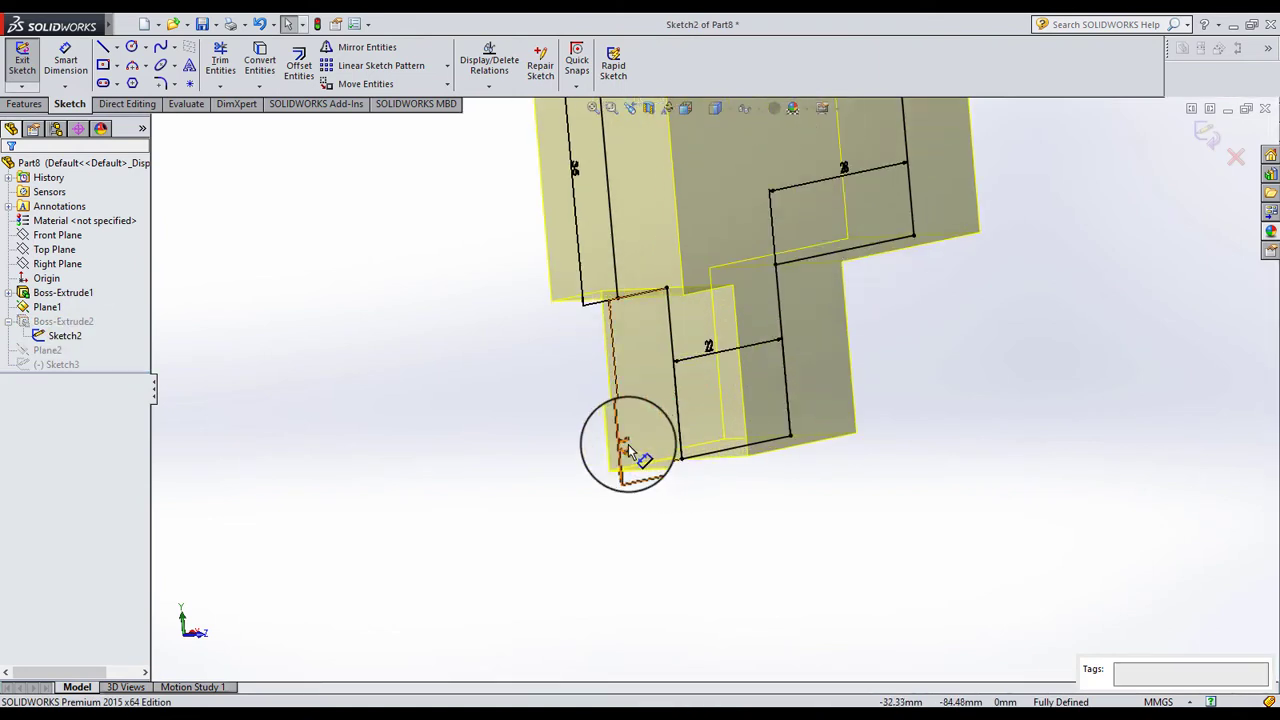
scroll(634, 450, "down", 1)
double_click(628, 444)
type("25-10")
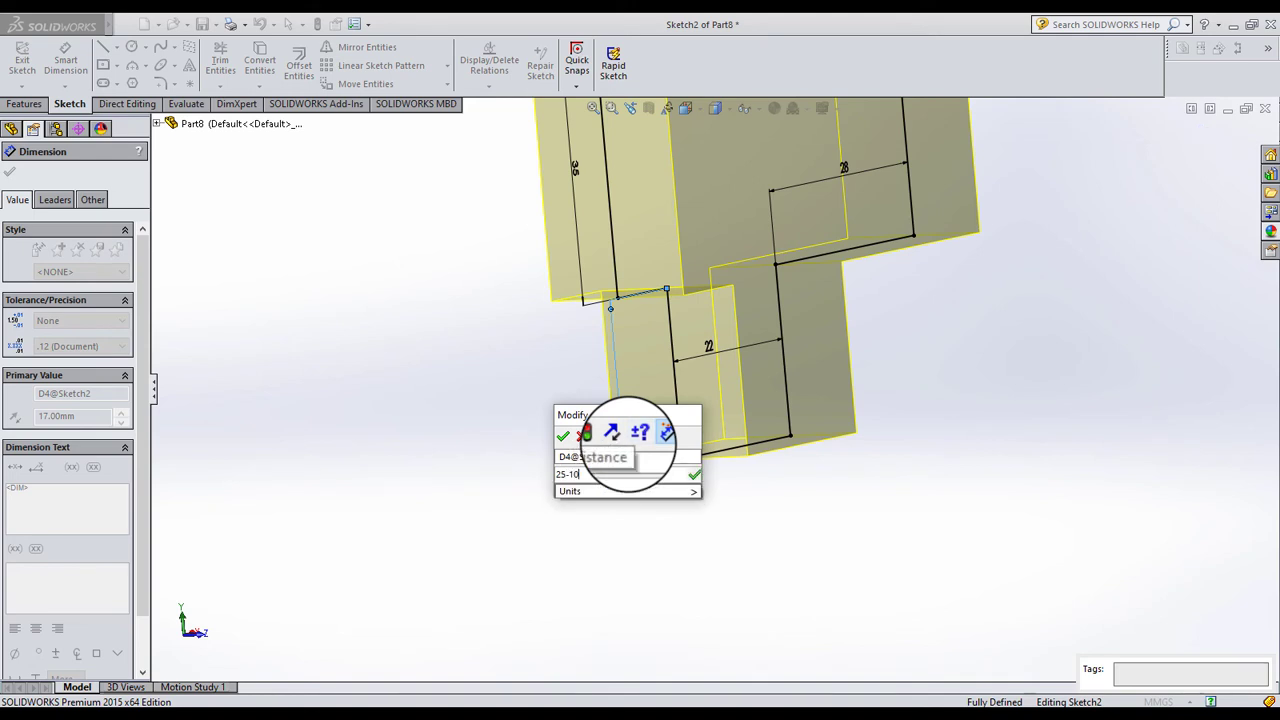
key("Return")
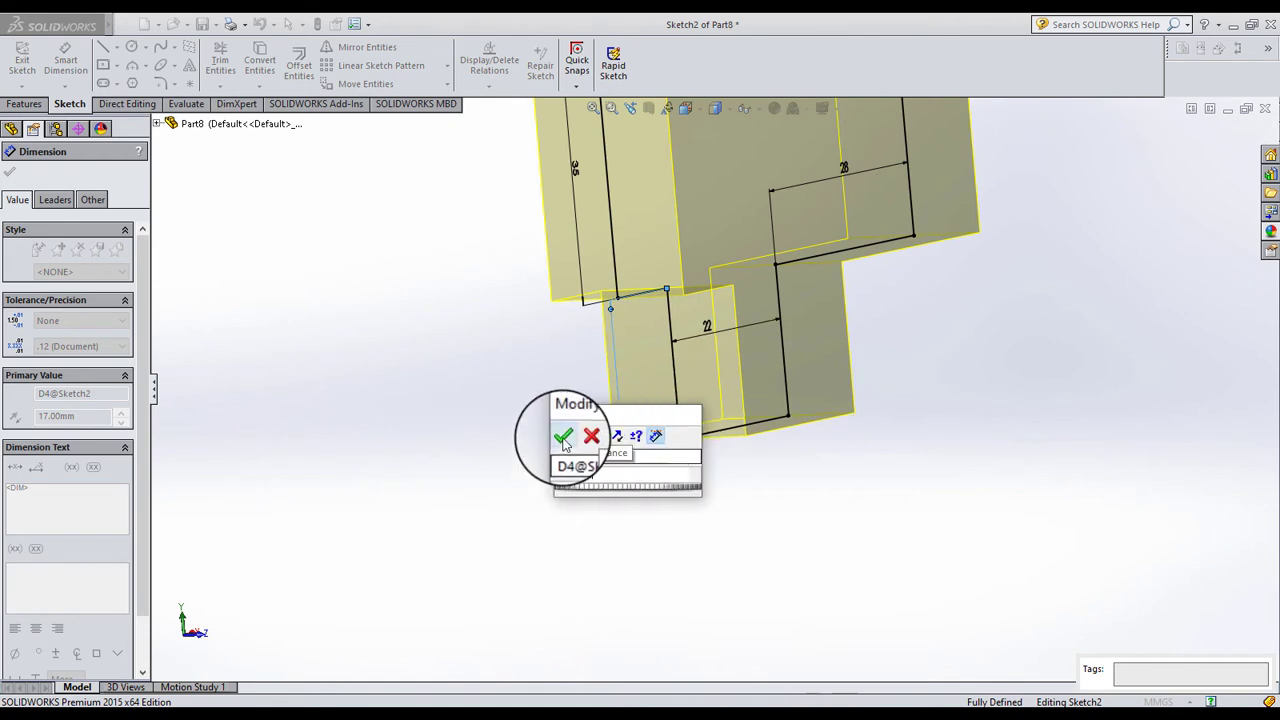
left_click(563, 436)
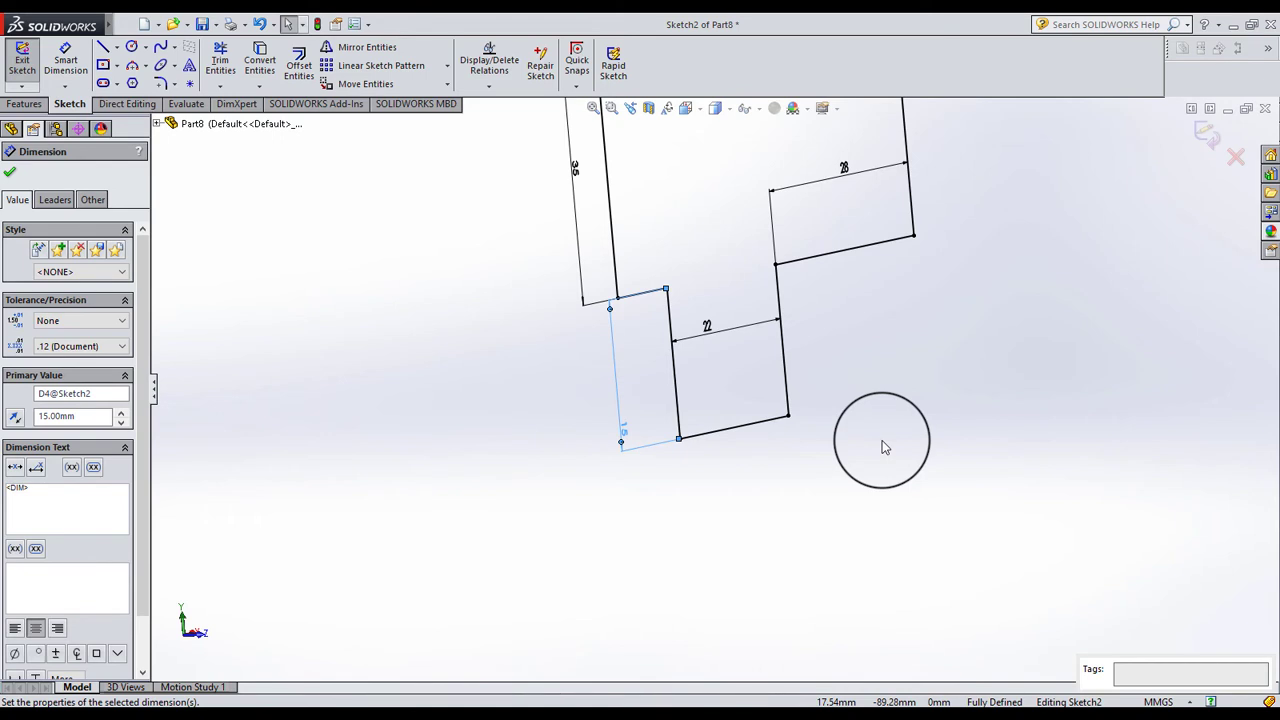
left_click(882, 447)
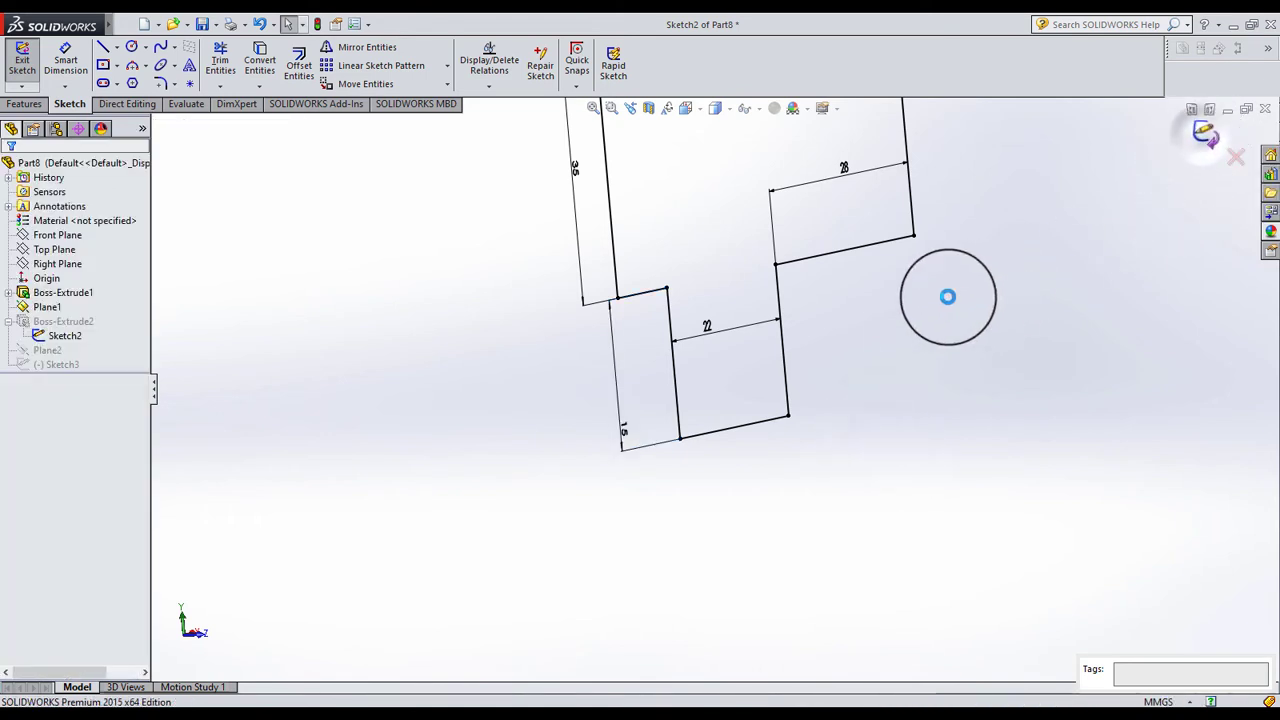
key("ctrl+b")
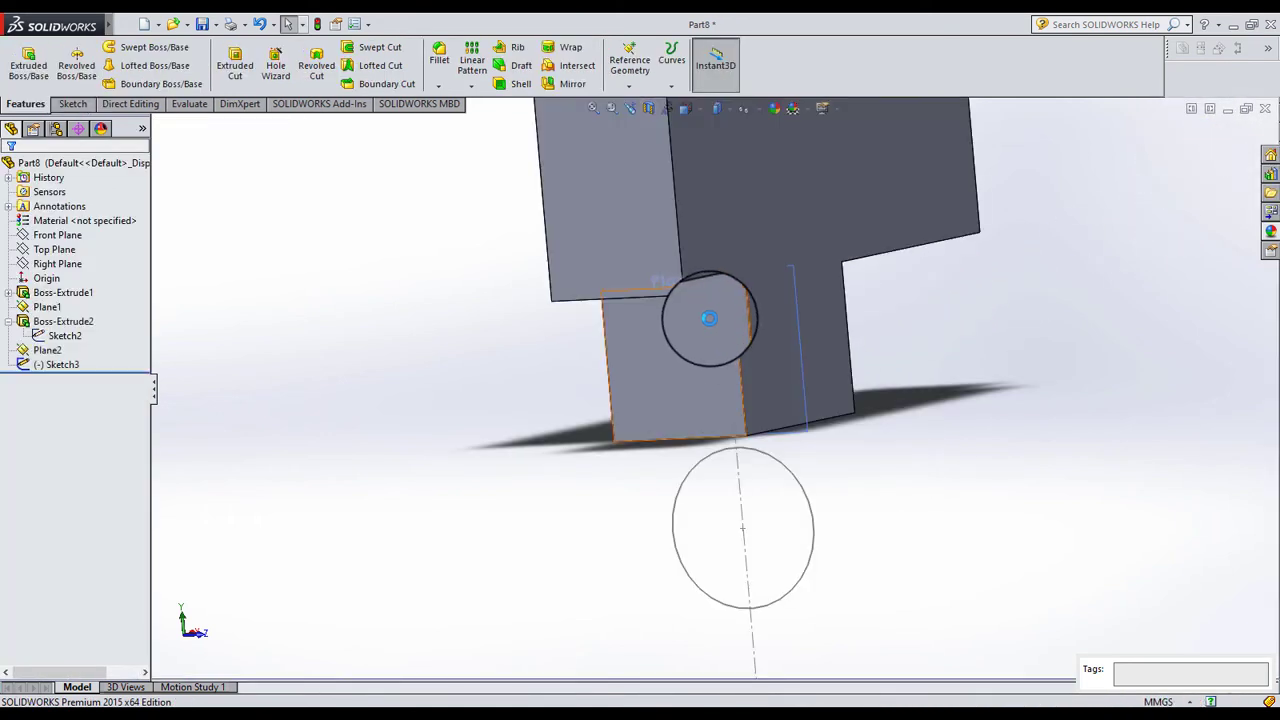
Reopen Sketch3 for editing and view it Normal To the screen.
mouse_move(709, 318)
middle_mouse_down()
mouse_move(771, 337)
mouse_move(794, 306)
mouse_move(767, 332)
mouse_move(823, 388)
middle_mouse_up()
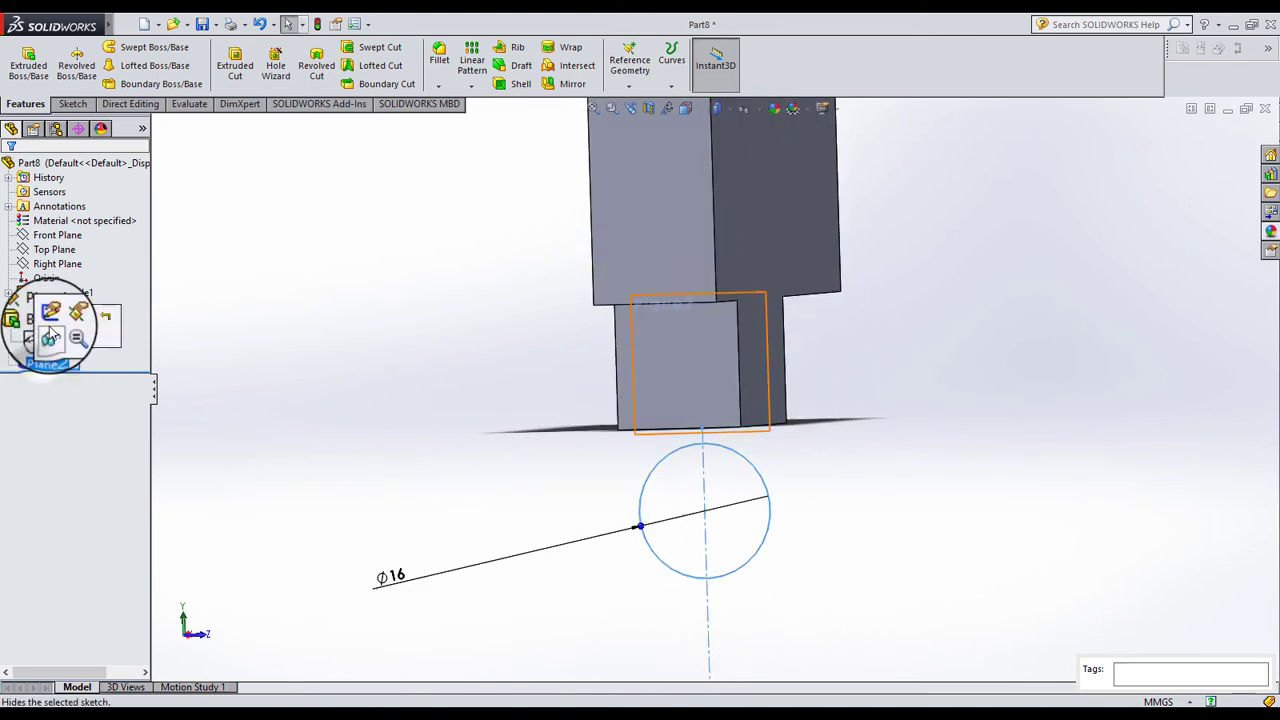
left_click(54, 329)
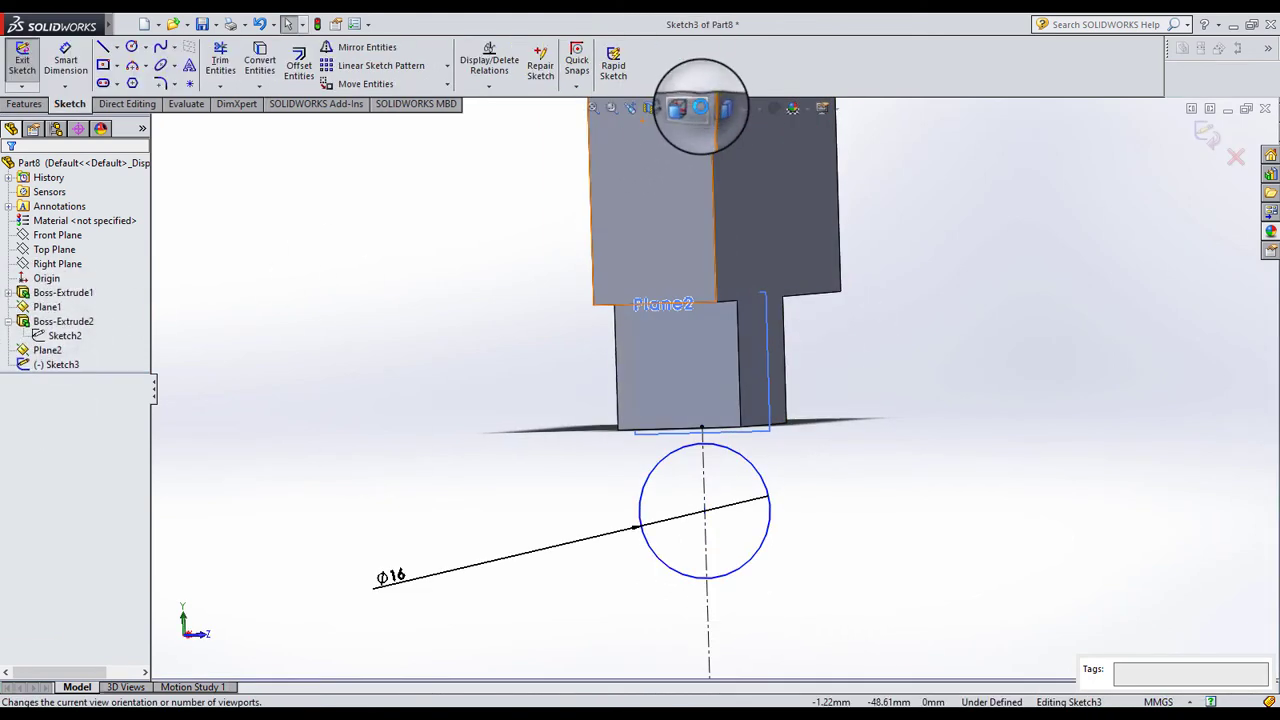
left_click(700, 107)
left_click(748, 192)
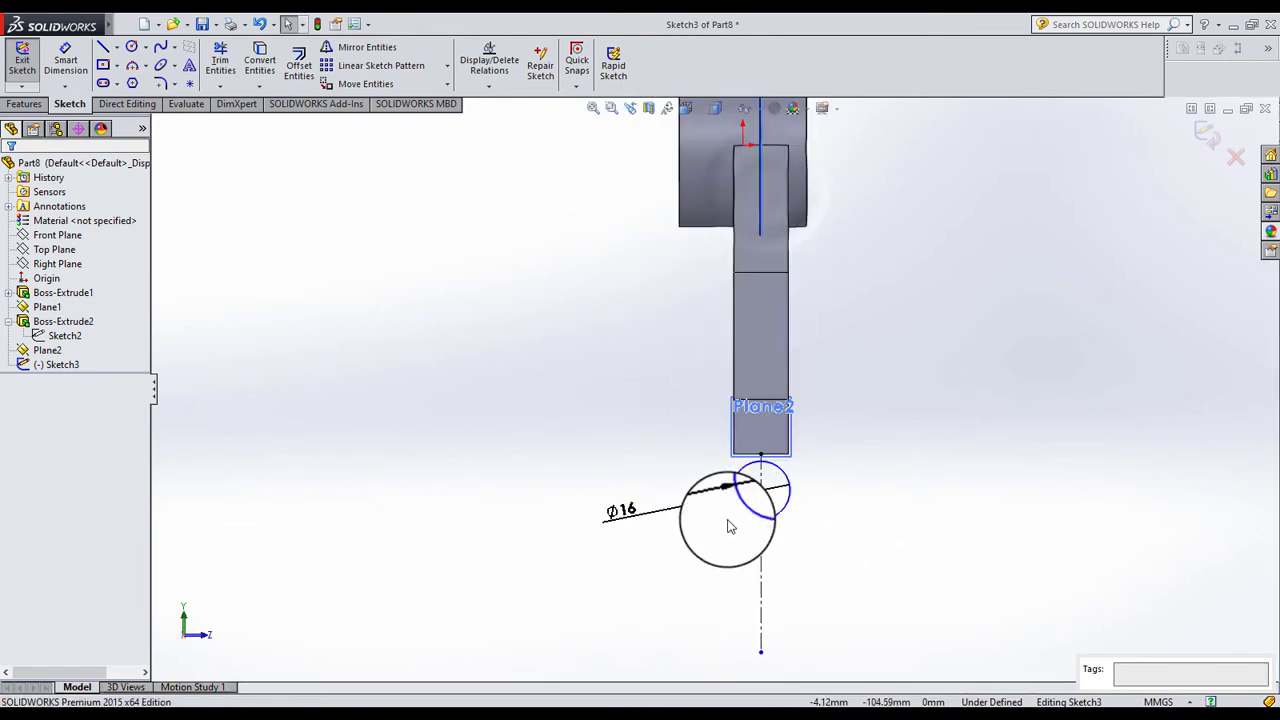
Draw a larger circle concentric with the Ø16 circle and dimension it Ø20.
left_click(131, 47)
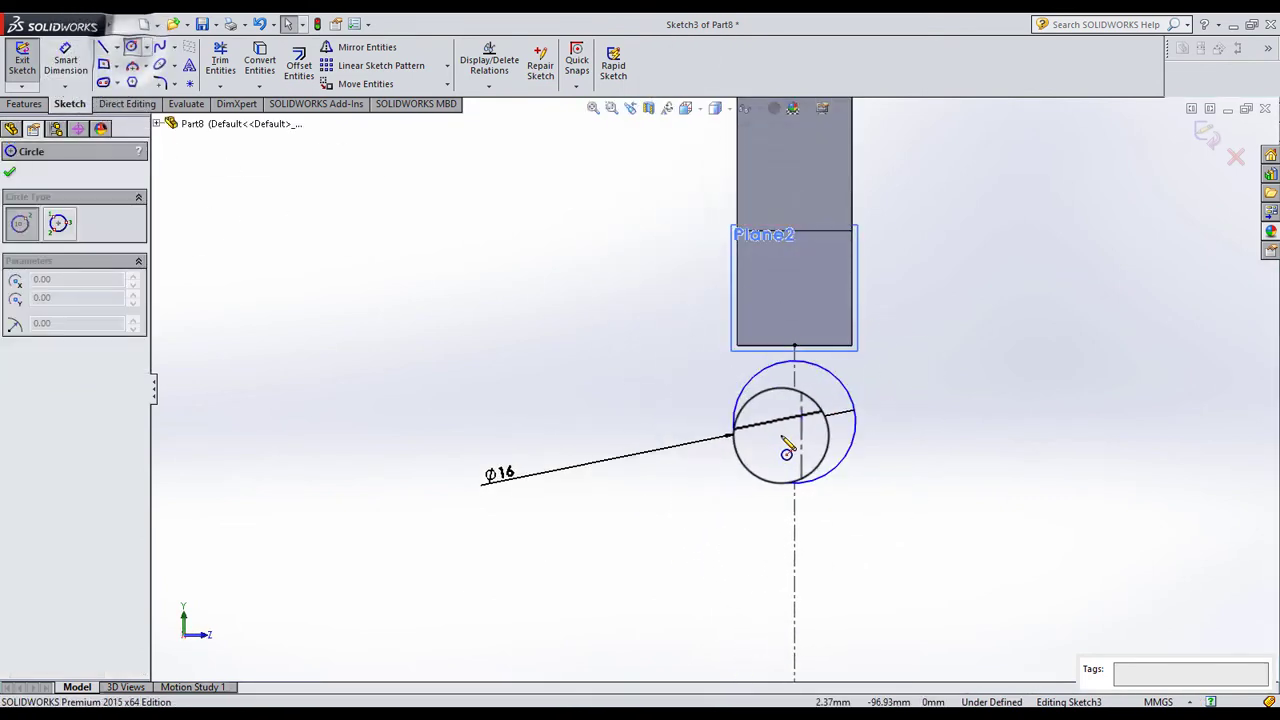
left_click_drag(793, 421, 690, 524)
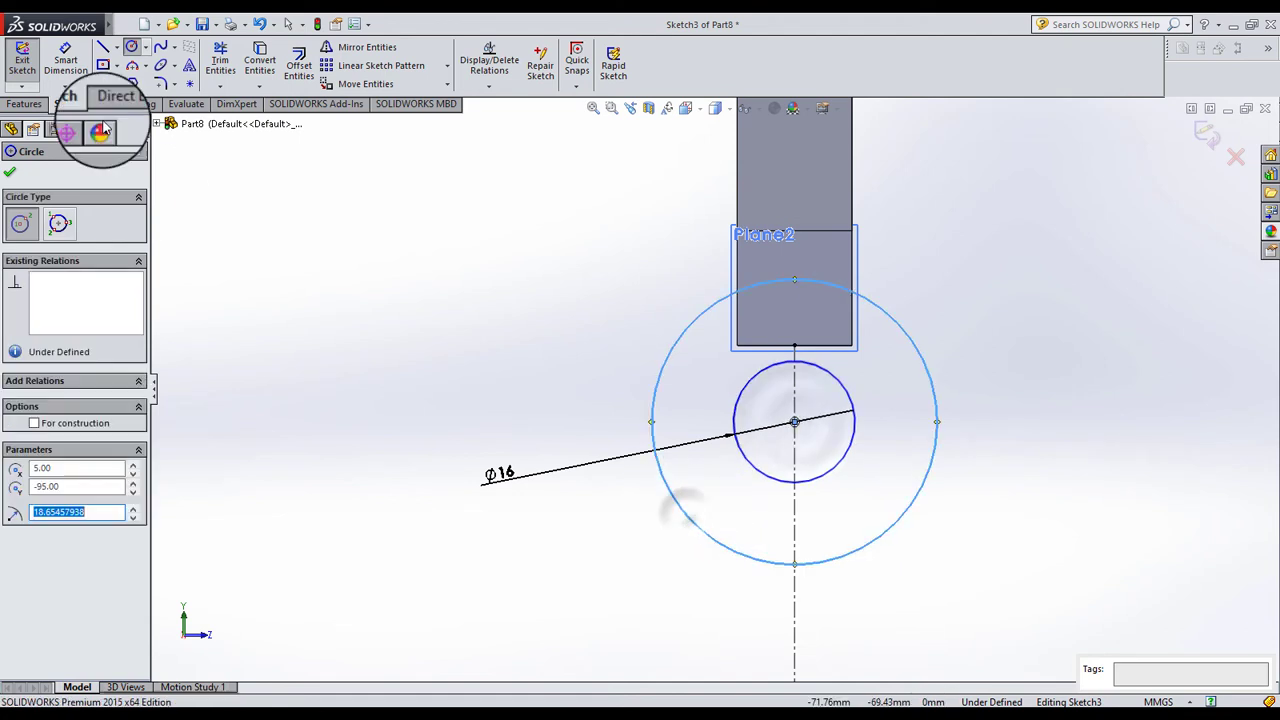
left_click(65, 60)
left_click(667, 358)
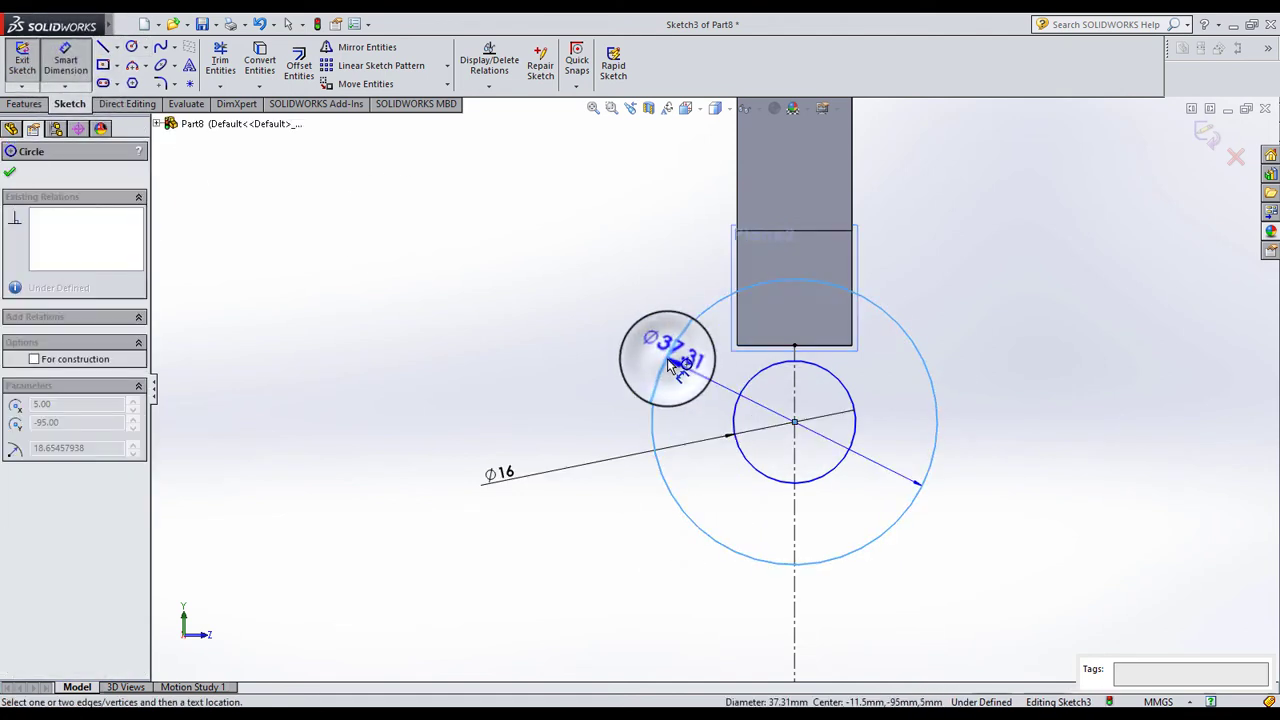
left_click(541, 372)
type("20")
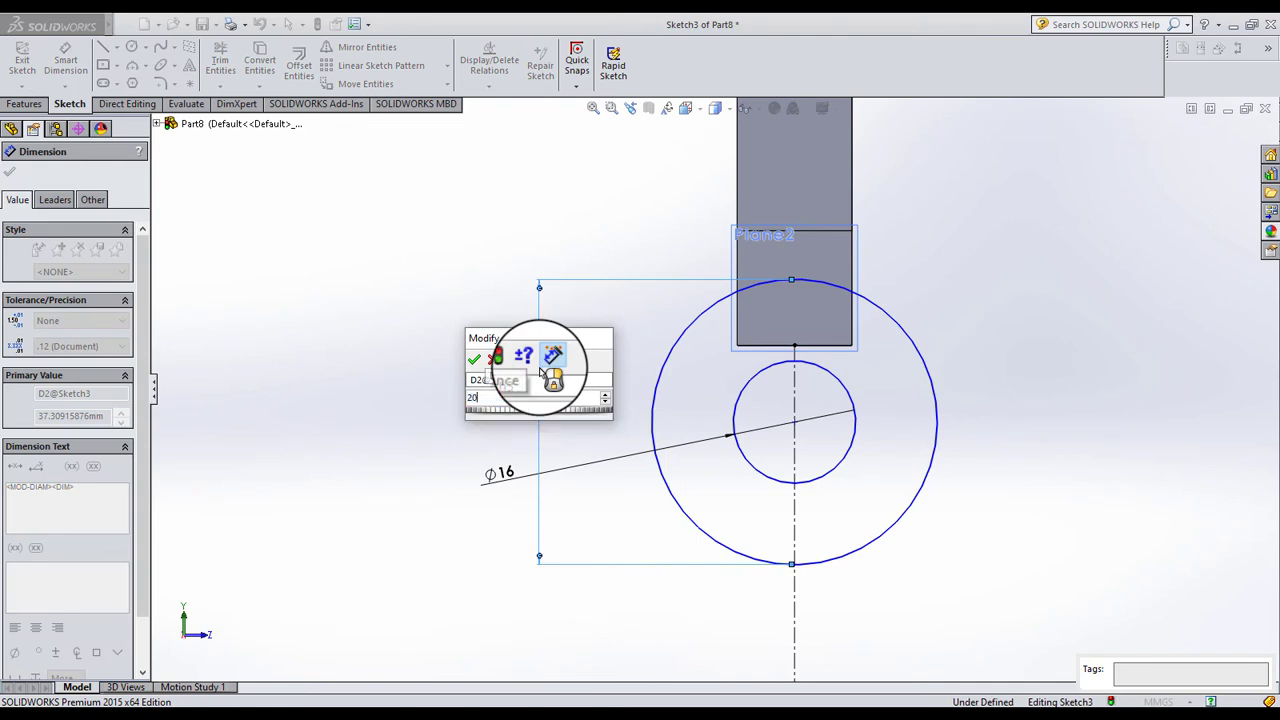
key("Return")
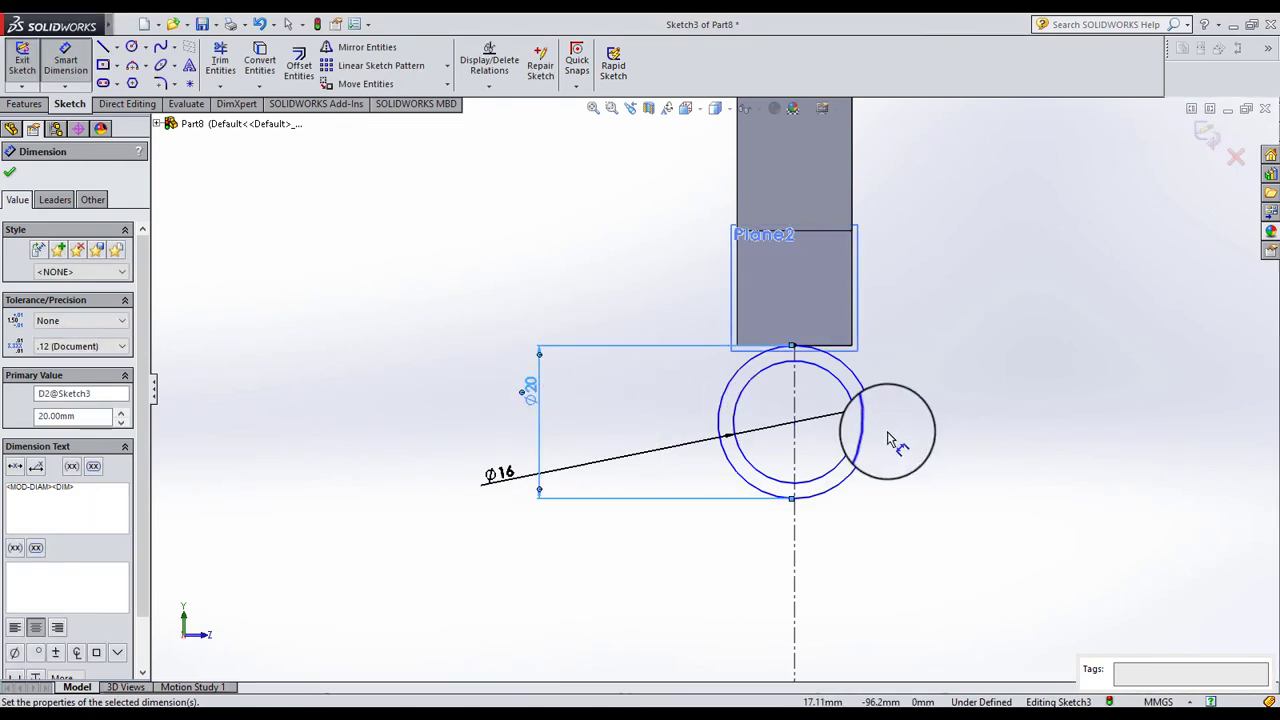
left_click(880, 427)
Change the outer circle's diameter from 20 to 40 mm.
scroll(829, 371, "down", 3)
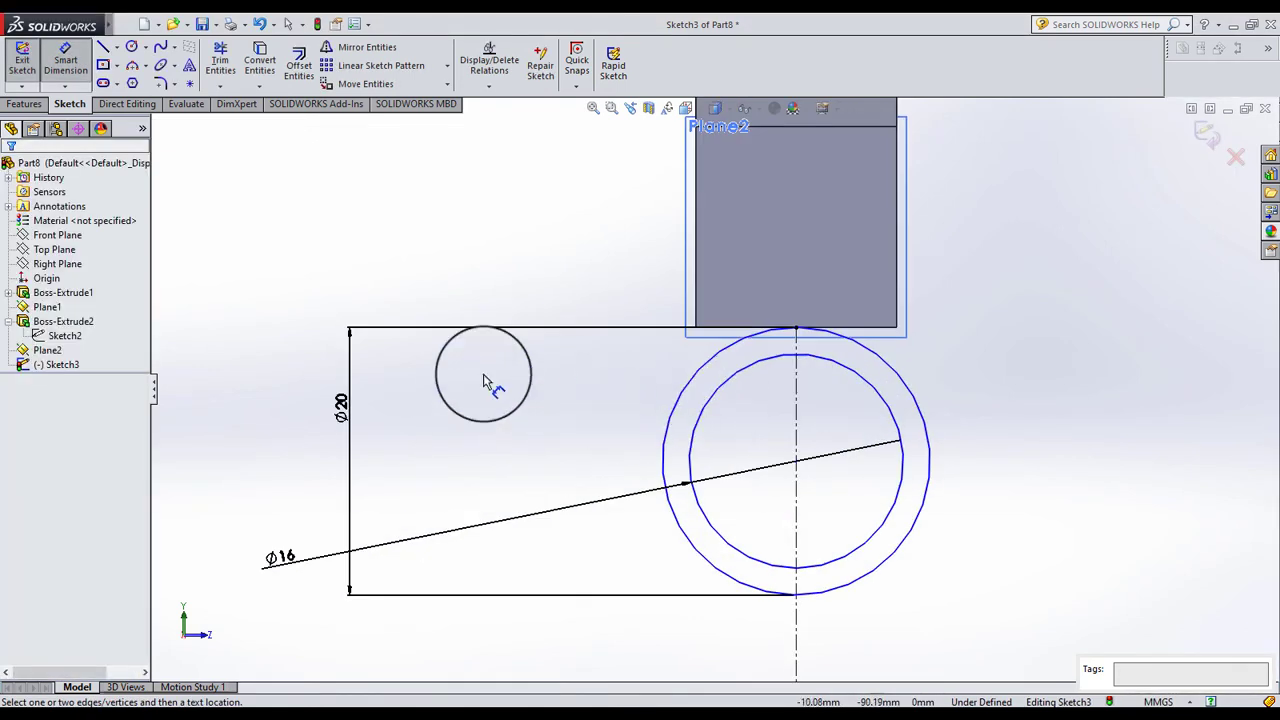
double_click(341, 405)
type("40")
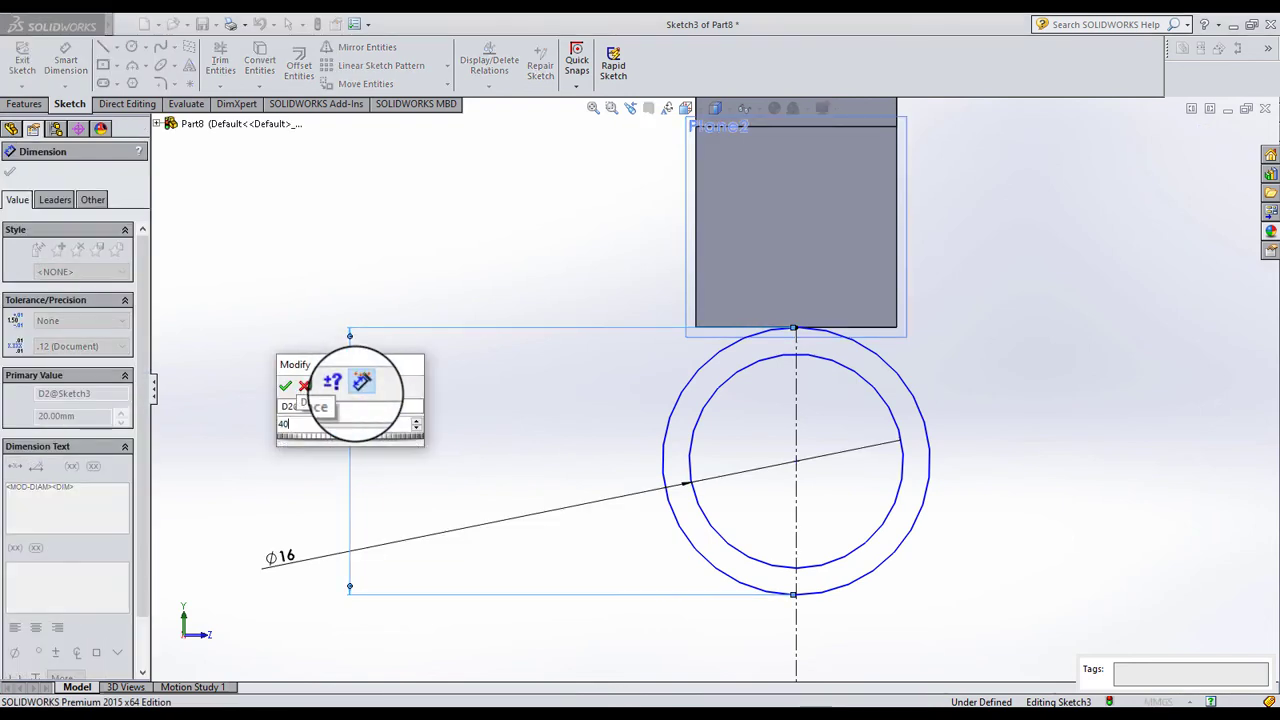
key("Return")
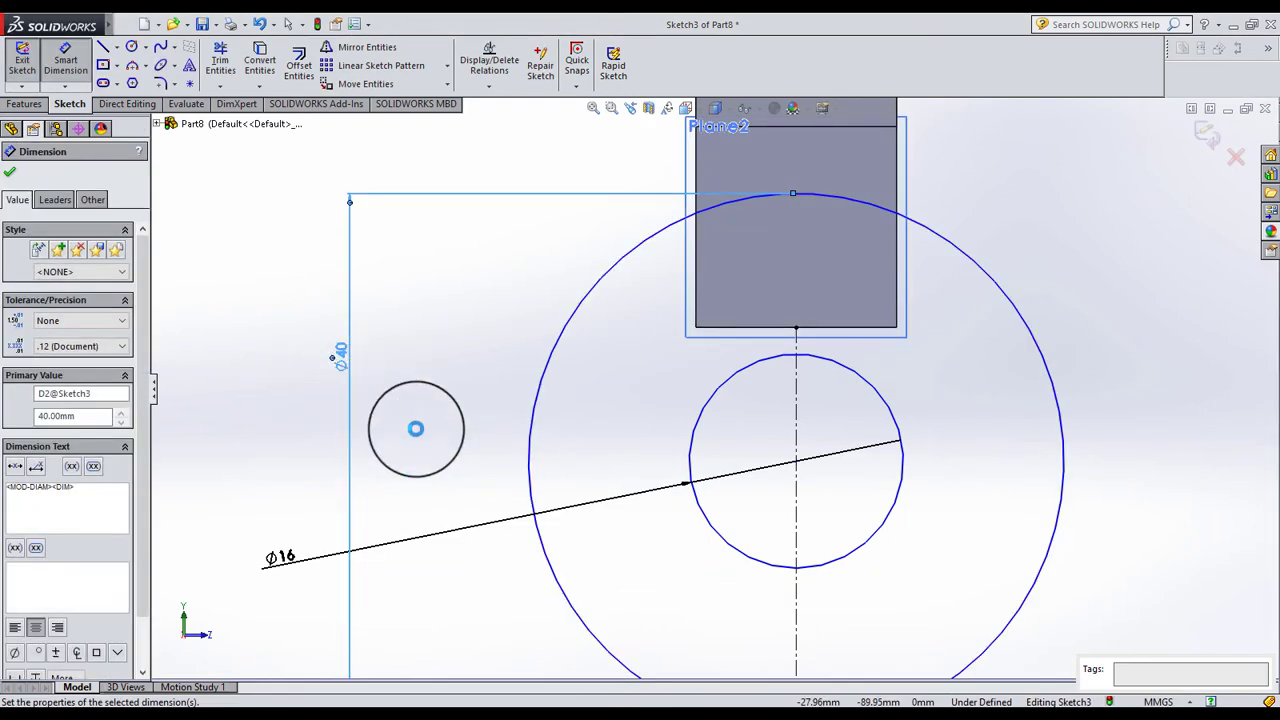
scroll(707, 463, "down", 2)
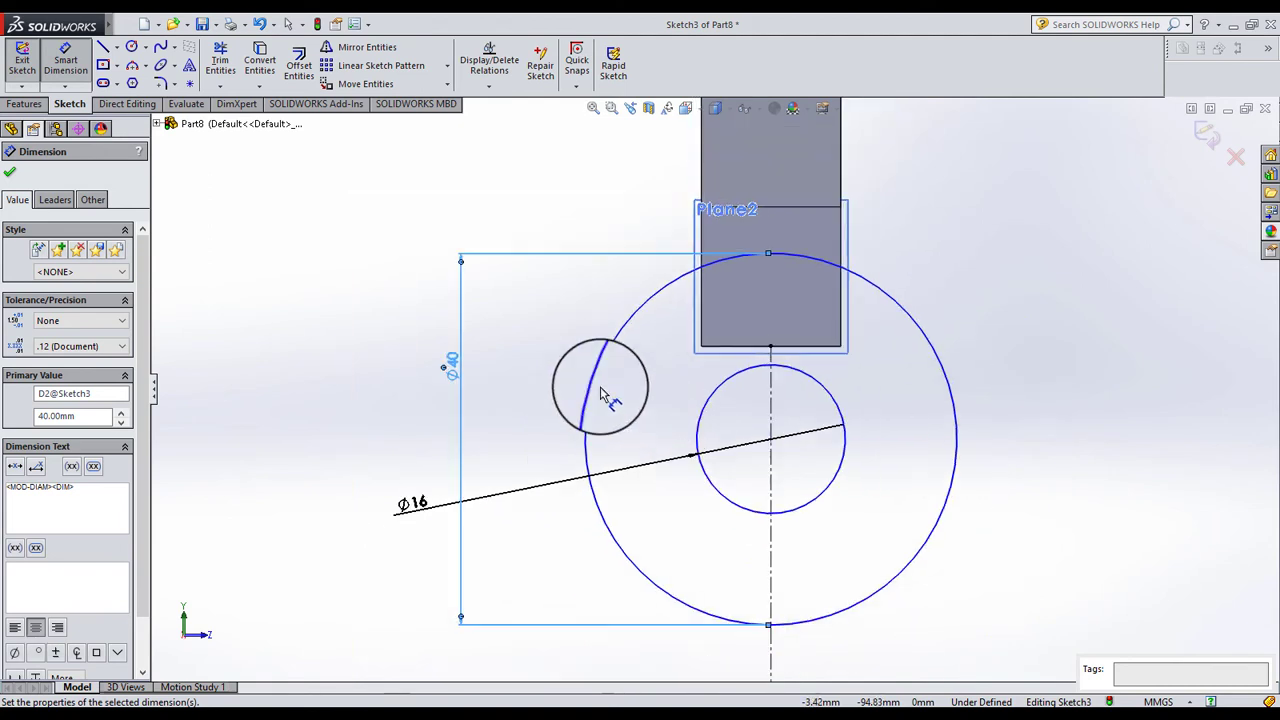
left_click(557, 363)
scroll(780, 410, "down", 2)
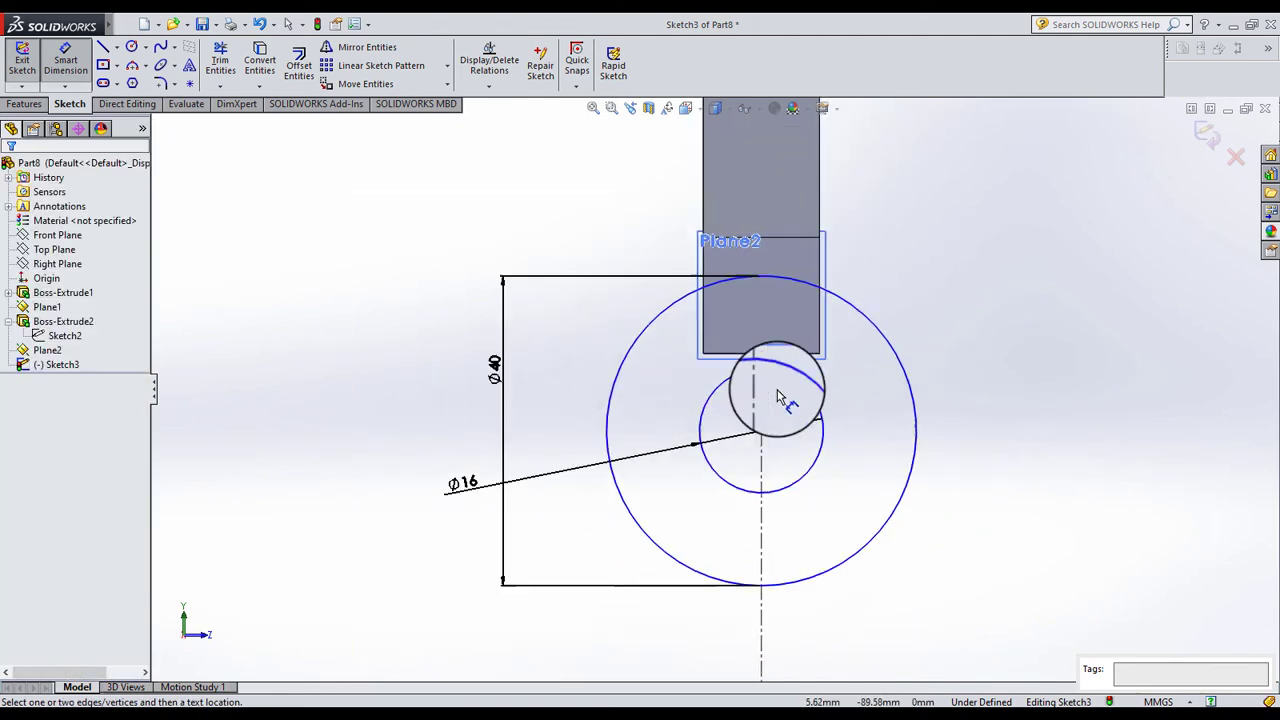
Orbit to check the Ø40/Ø16 ring in 3D and exit Sketch3.
middle_click_drag(780, 410, 764, 404)
left_click_drag(764, 404, 822, 378)
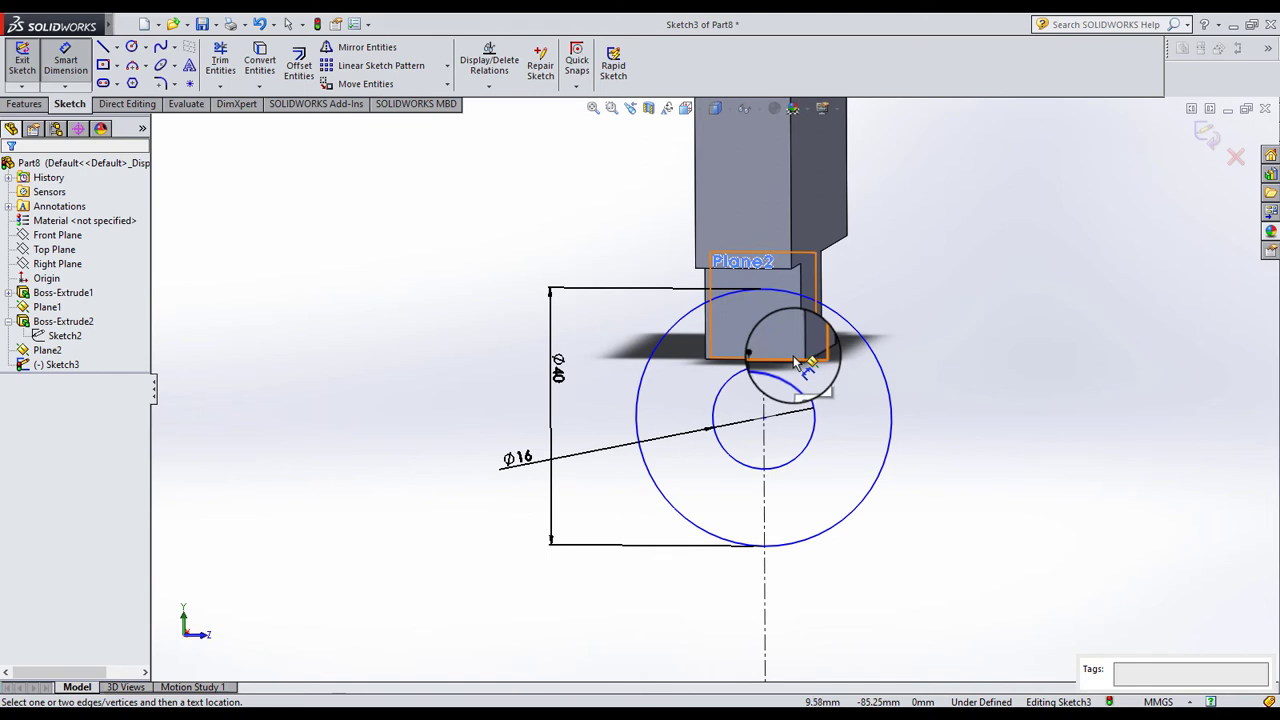
scroll(800, 362, "up", 1)
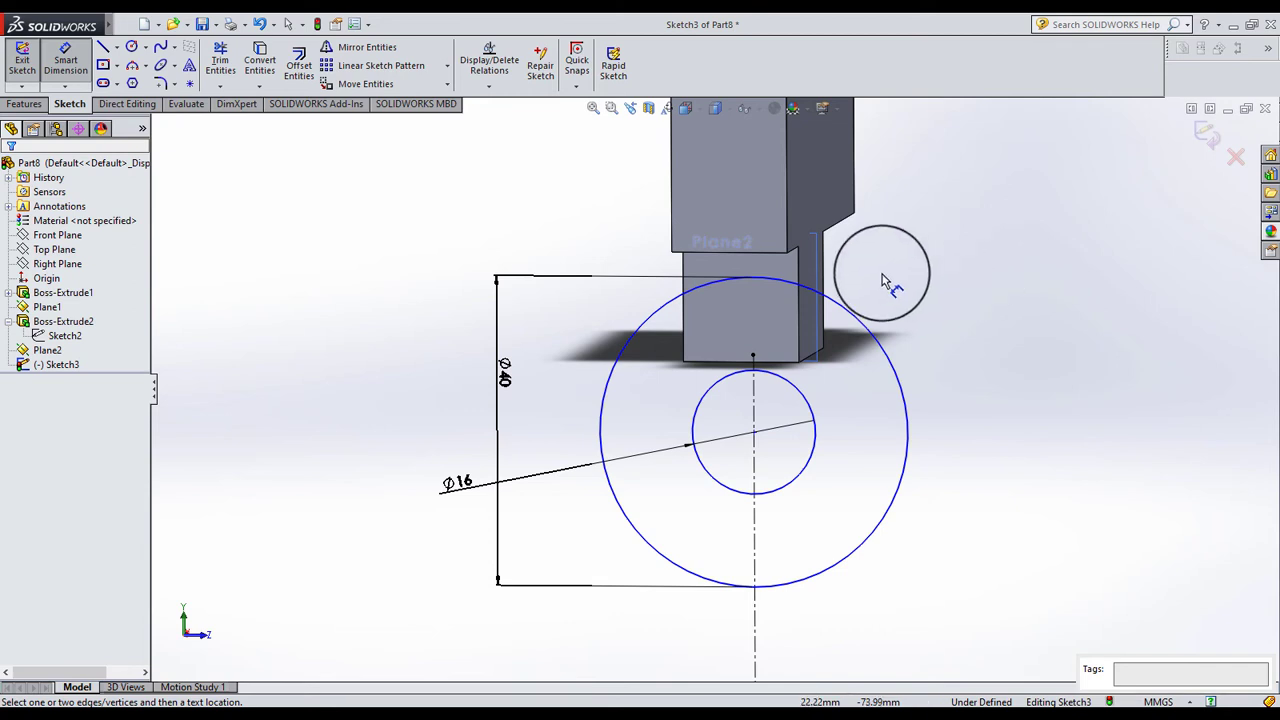
scroll(872, 283, "up", 1)
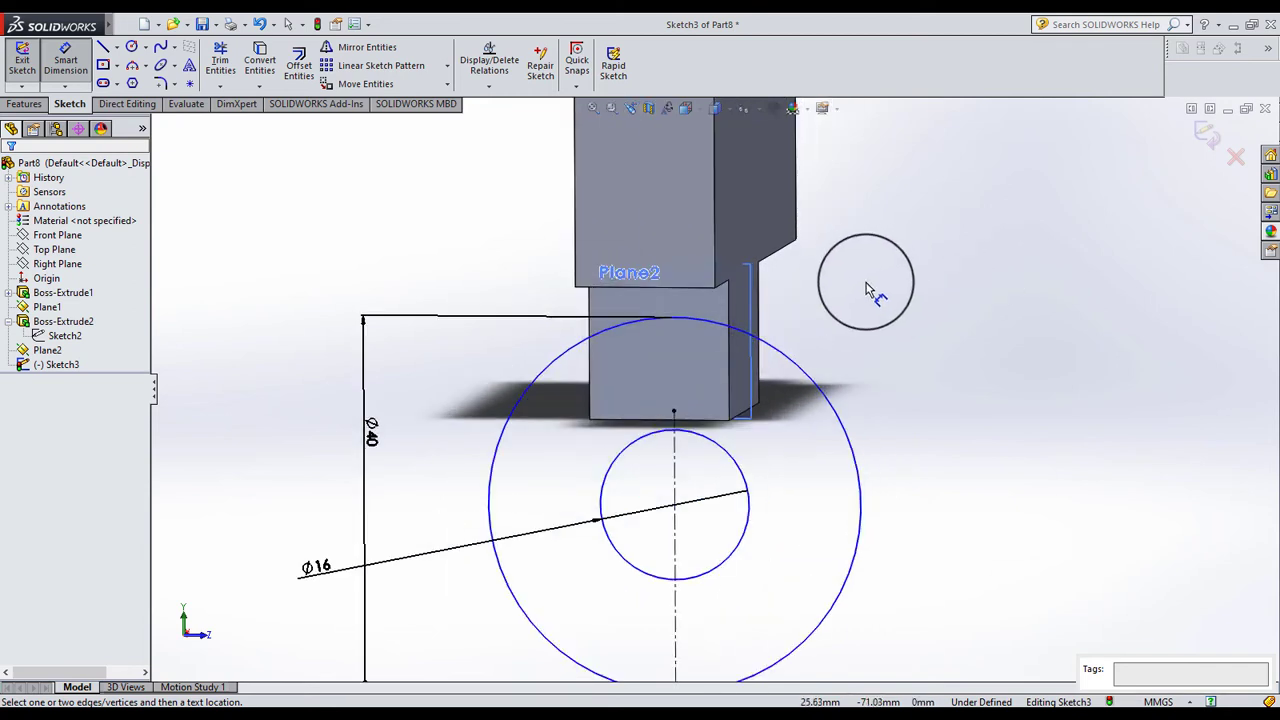
left_click(1199, 136)
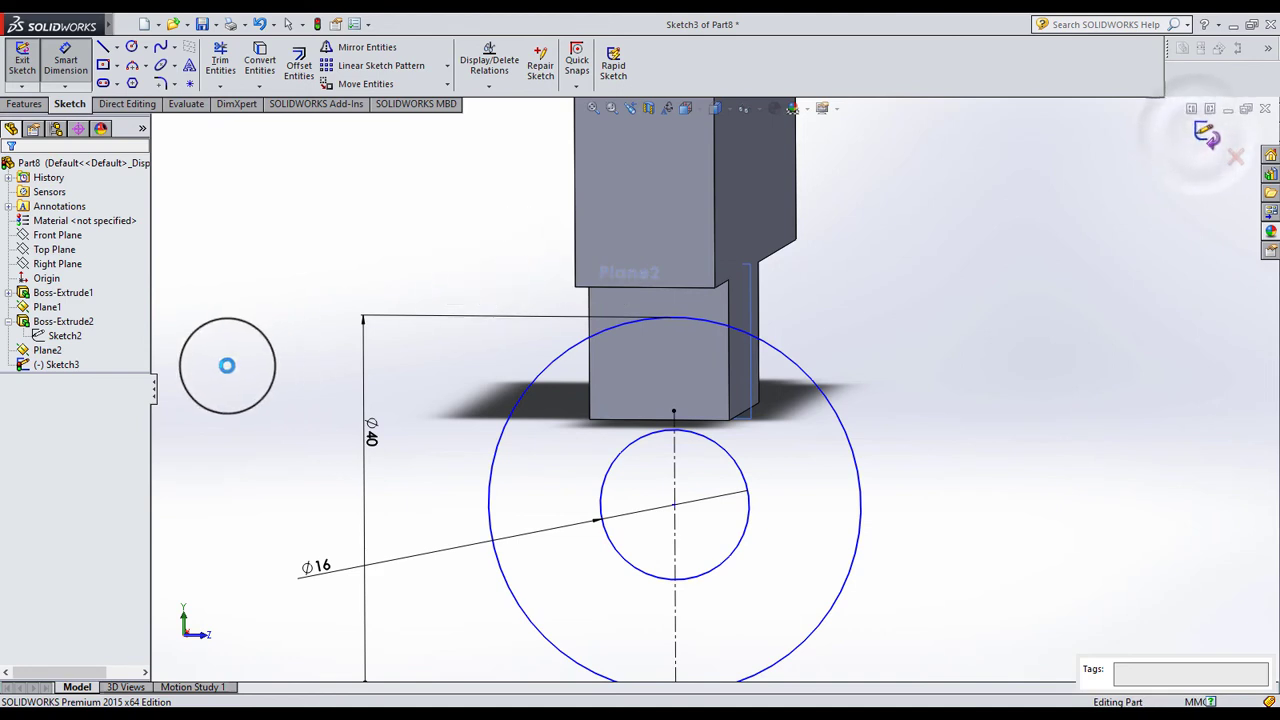
left_click(64, 335)
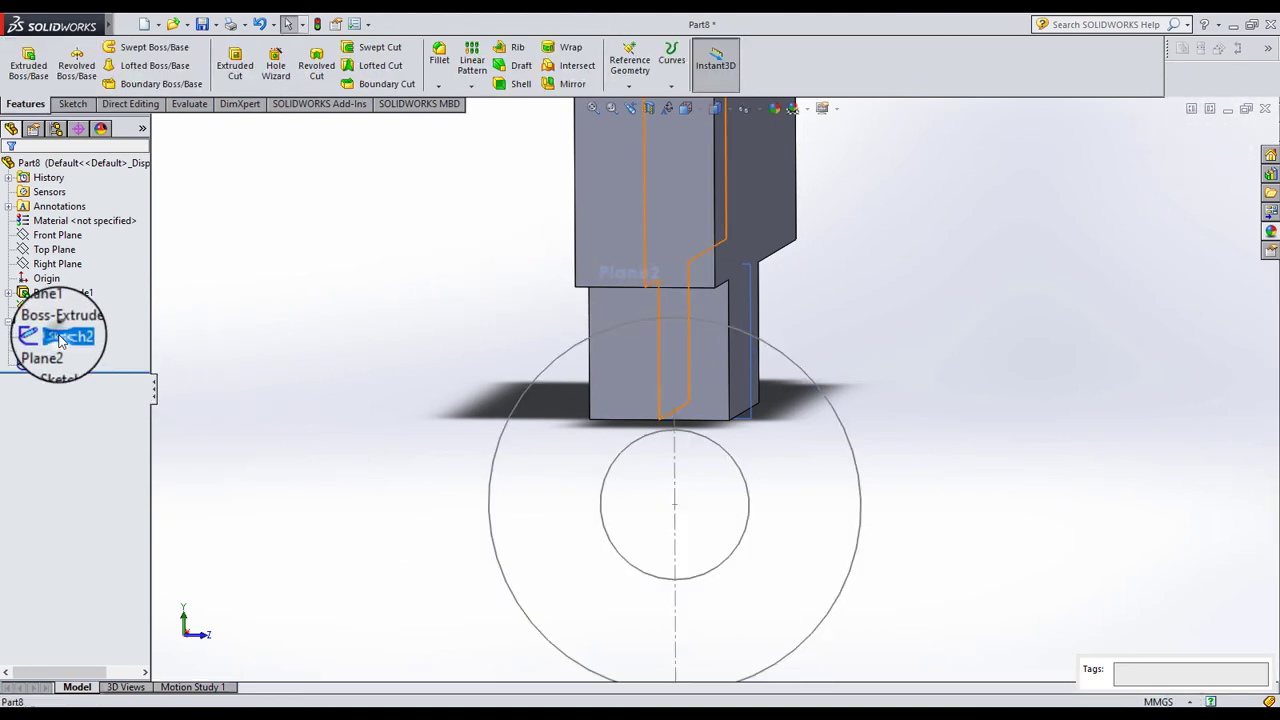
Reopen Sketch2 for editing and view it face-on.
left_click(80, 296)
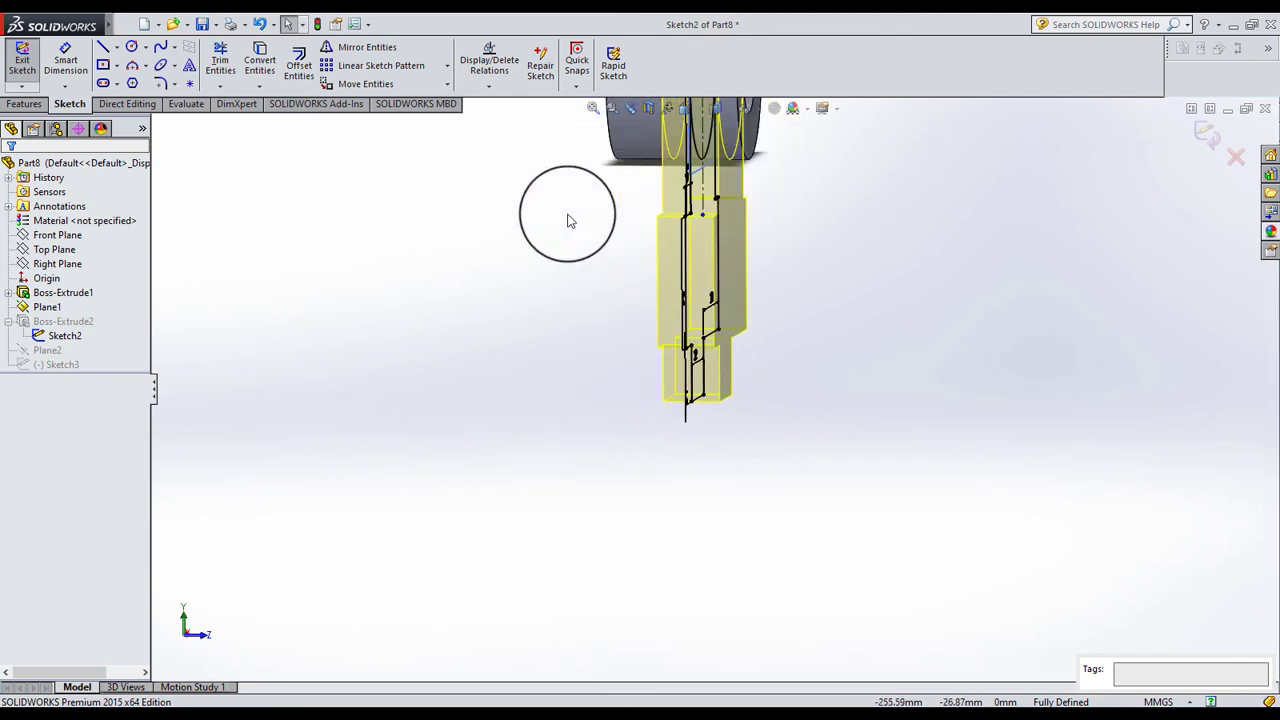
left_click(686, 108)
left_click(762, 170)
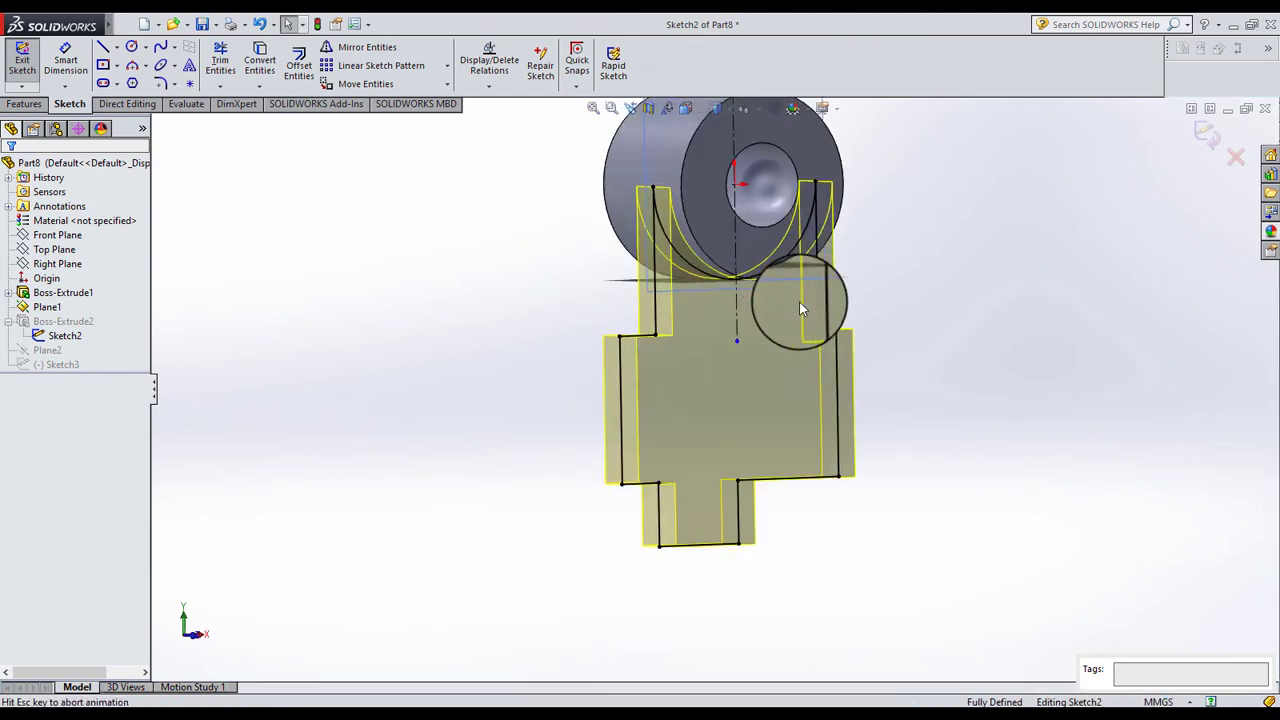
scroll(716, 488, "down", 2)
scroll(671, 423, "down", 2)
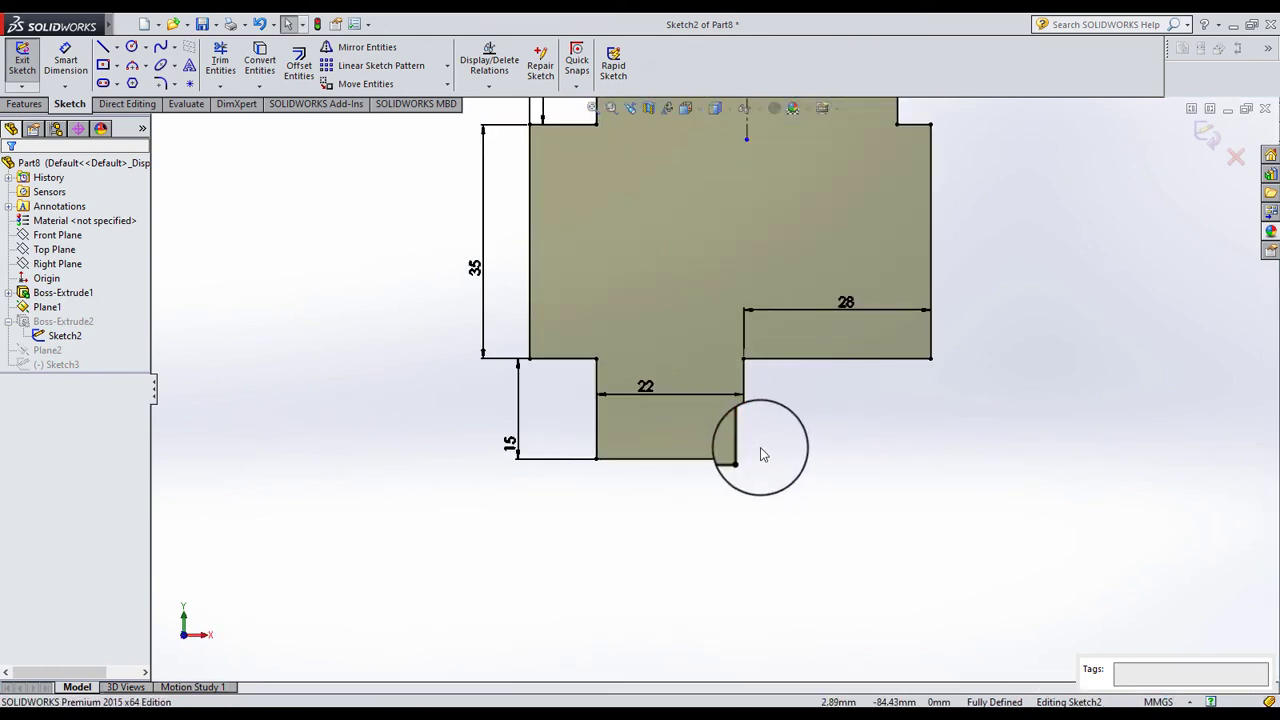
scroll(640, 409, "down", 2)
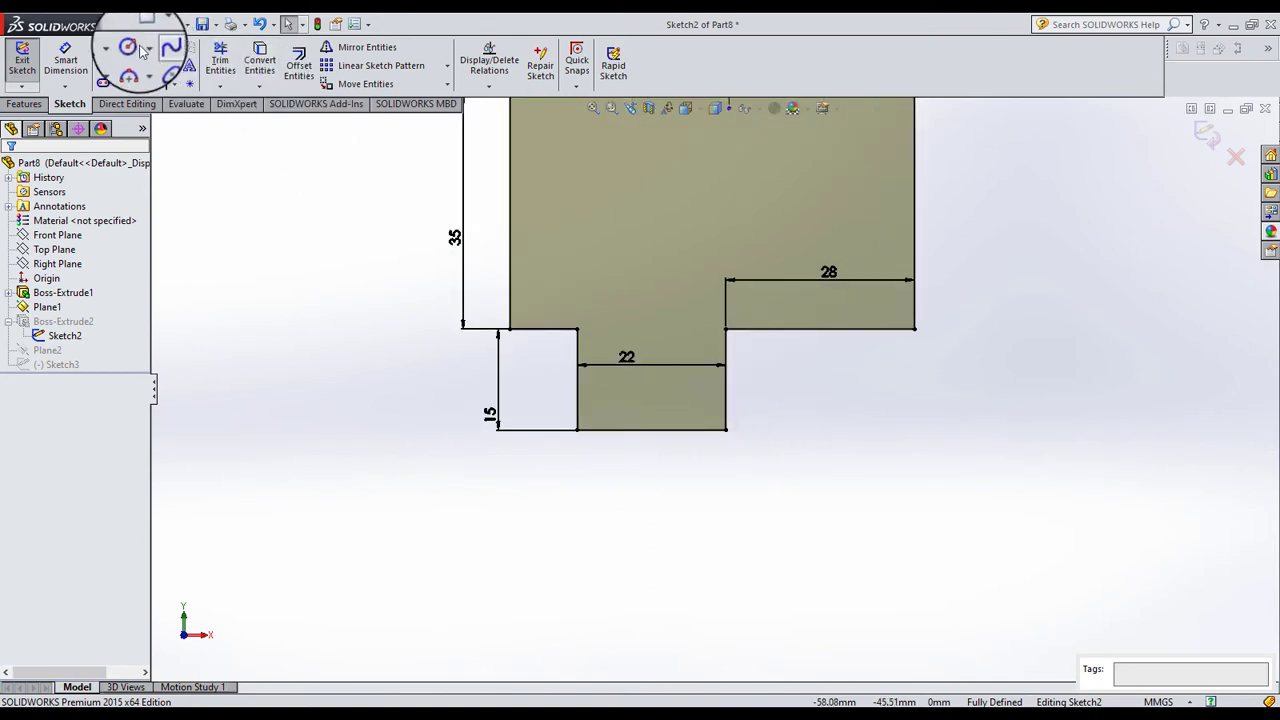
Place a sketch point below the arm, vertical to the bottom edge's midpoint.
left_click(189, 83)
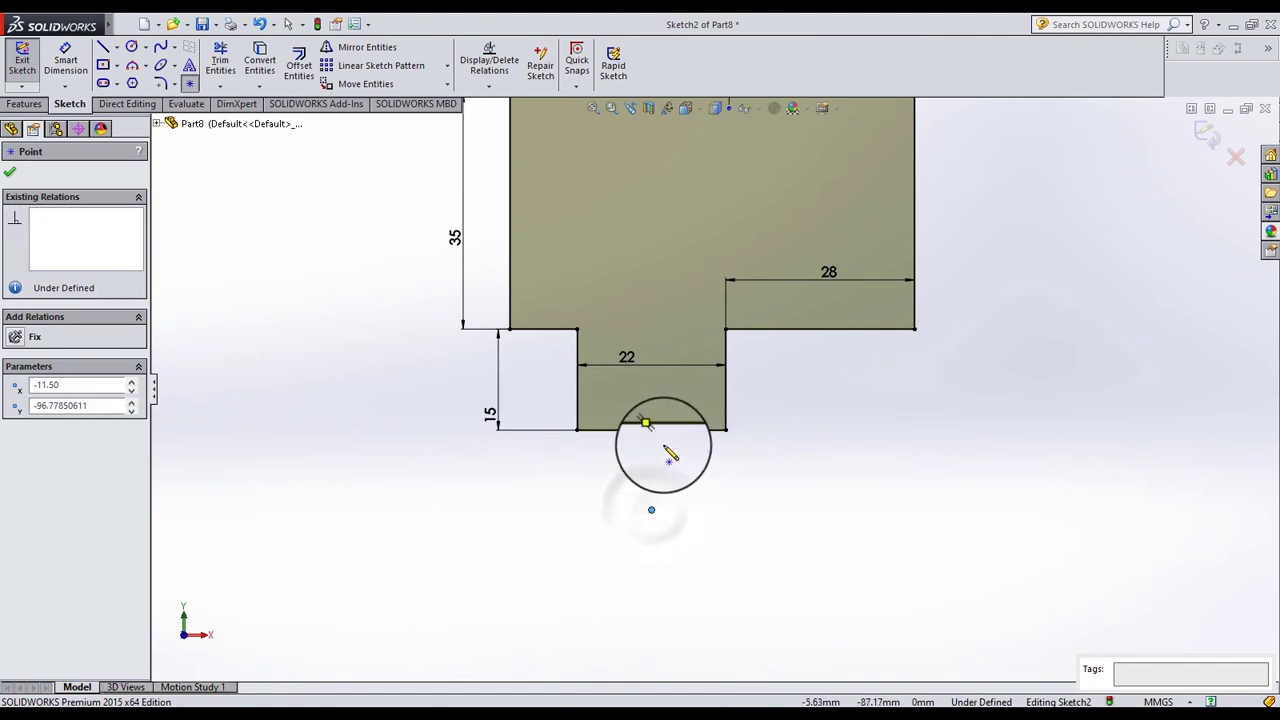
left_click(651, 509)
left_click(651, 511)
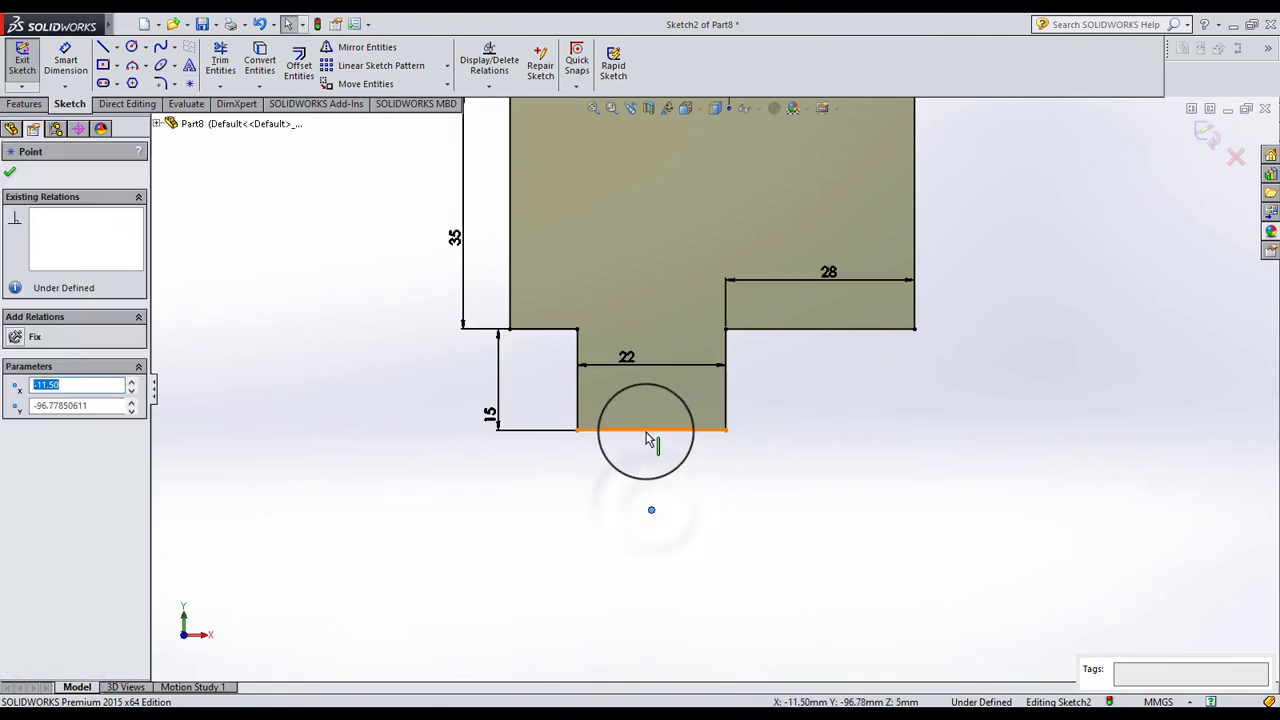
left_click(658, 437)
right_click(660, 433)
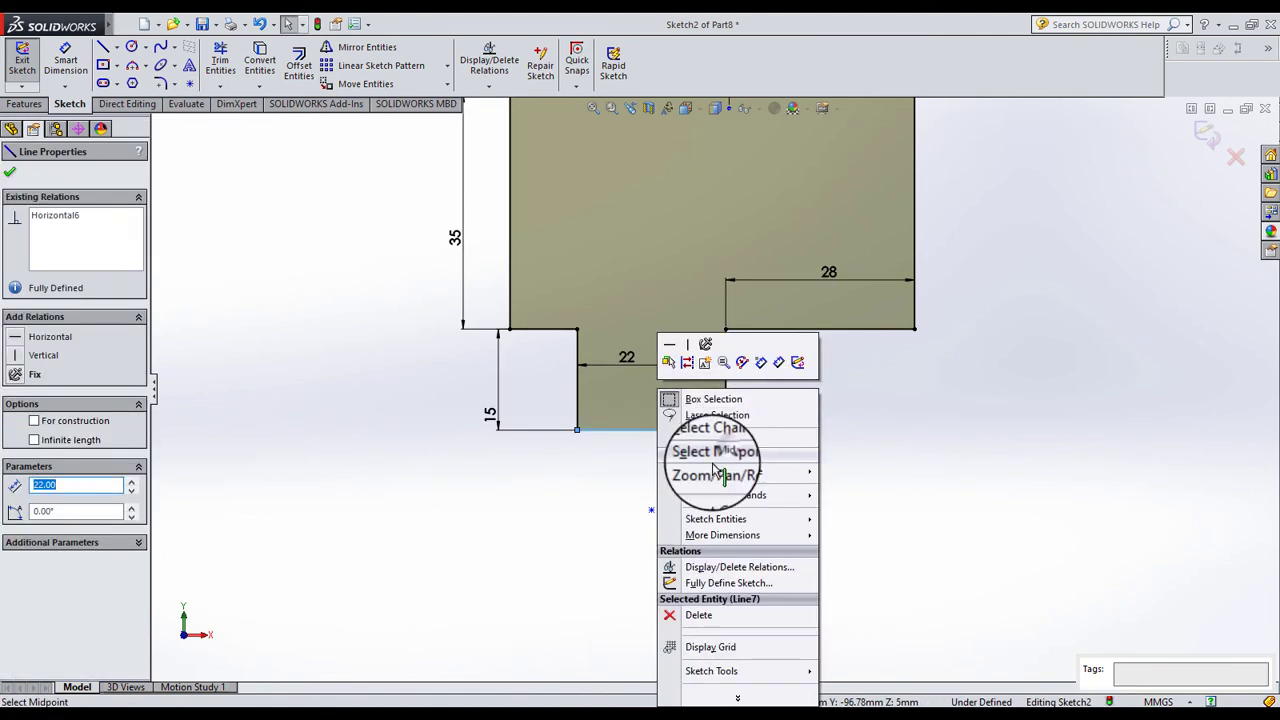
key("Escape")
left_click(651, 511, "ctrl")
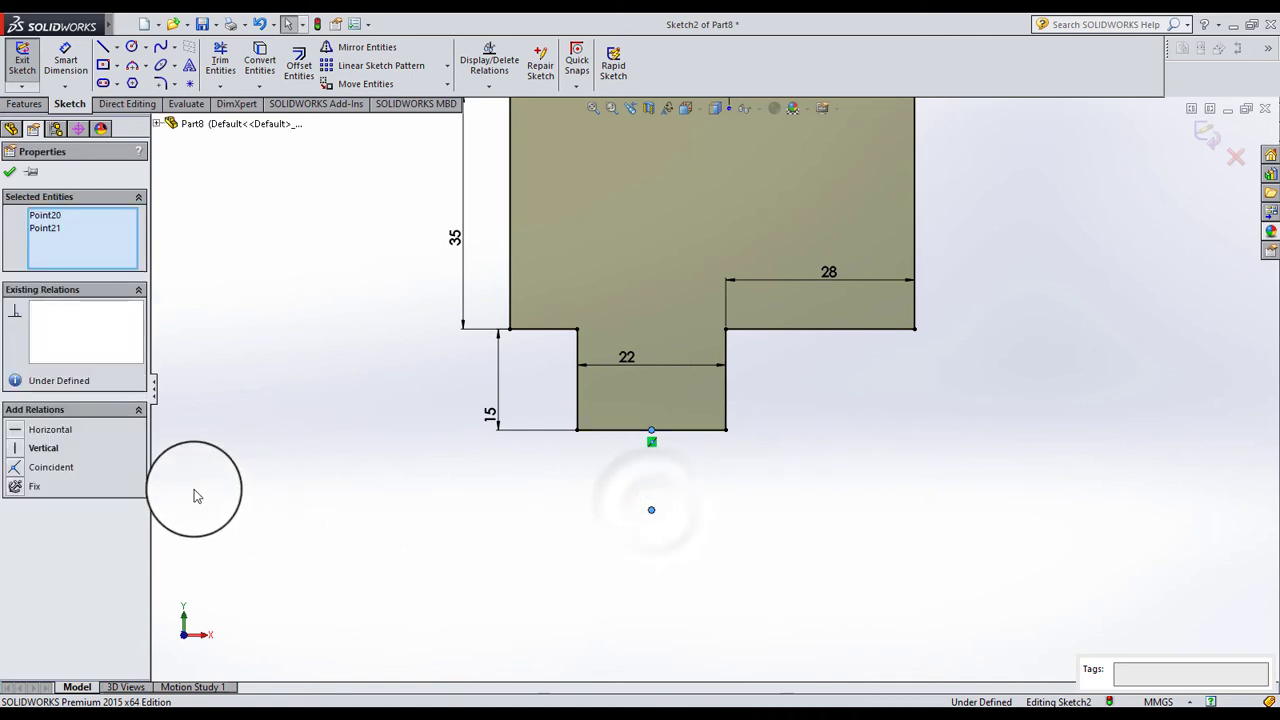
left_click(16, 452)
left_click(350, 420)
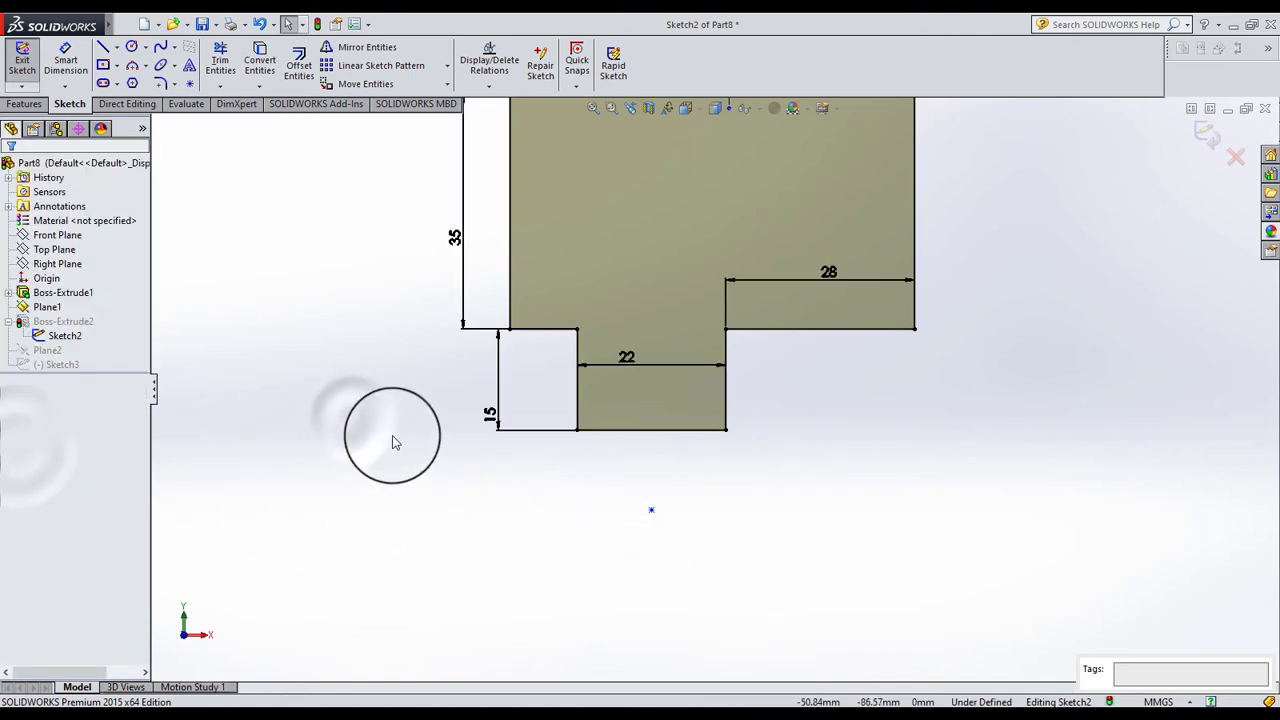
Dimension the sketch point 25 mm below the top edge of the step.
left_click(50, 73)
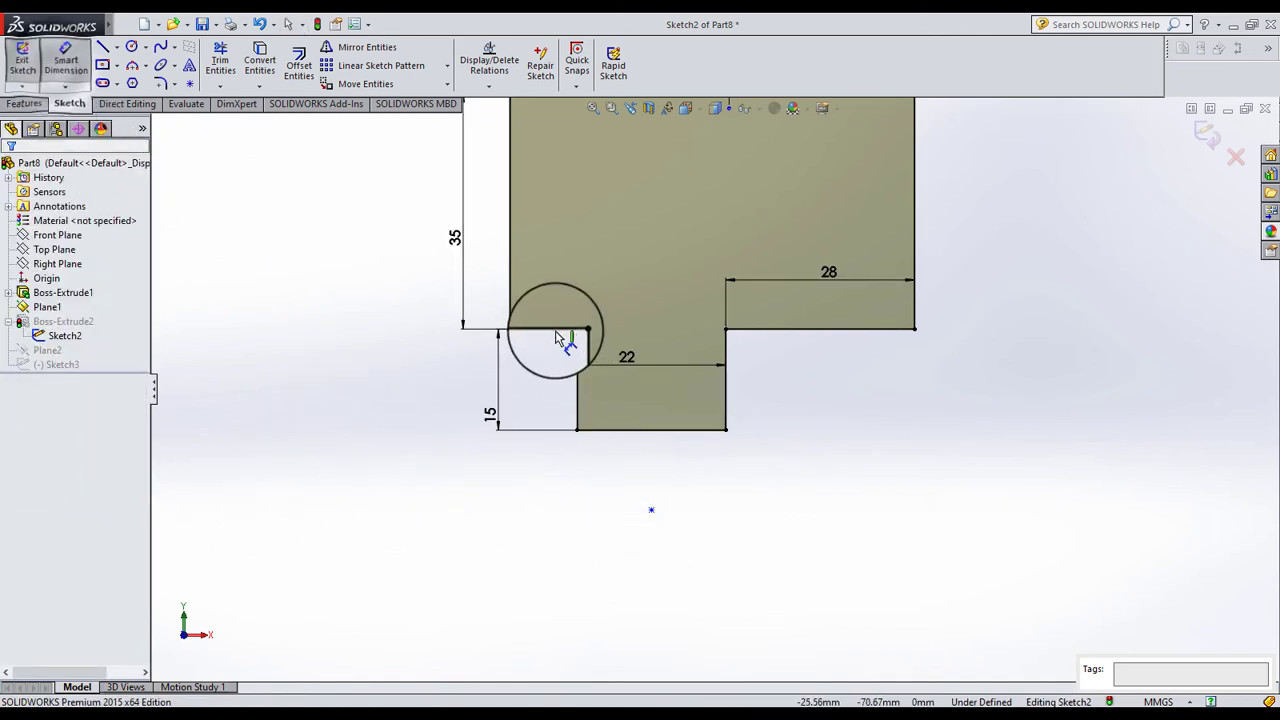
left_click(548, 329)
left_click(651, 510)
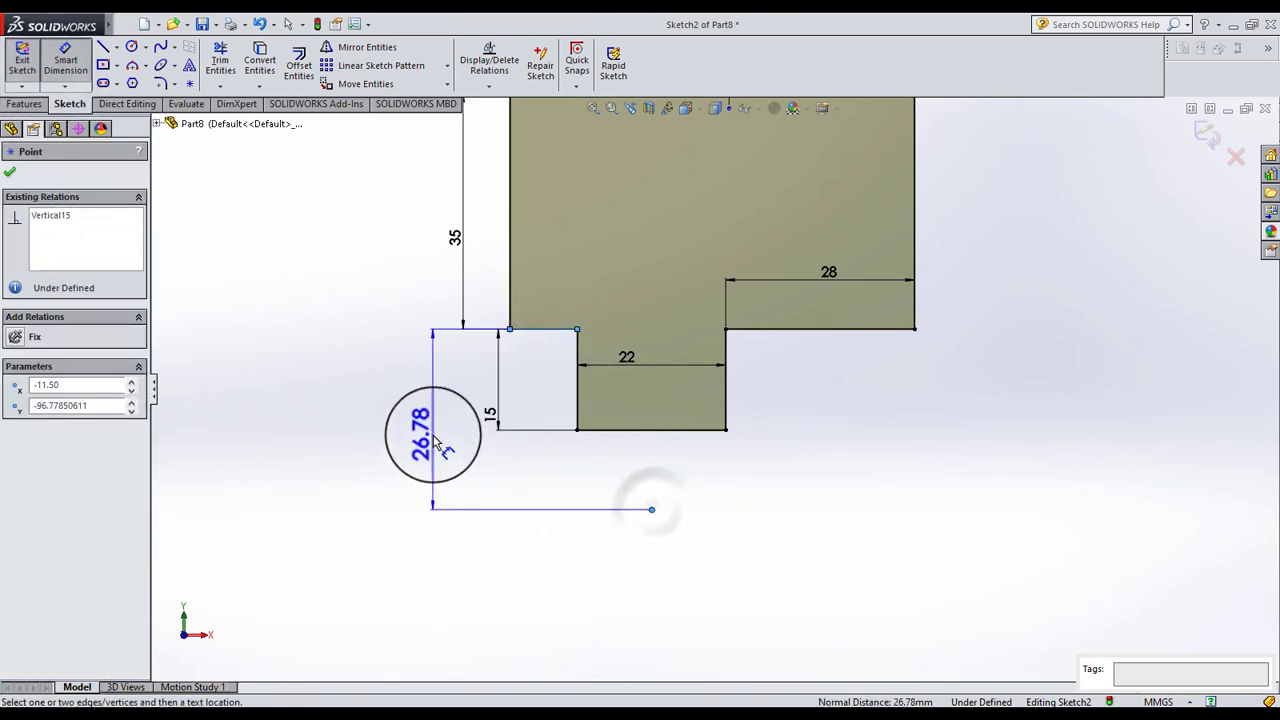
left_click(433, 443)
type("25")
key("Return")
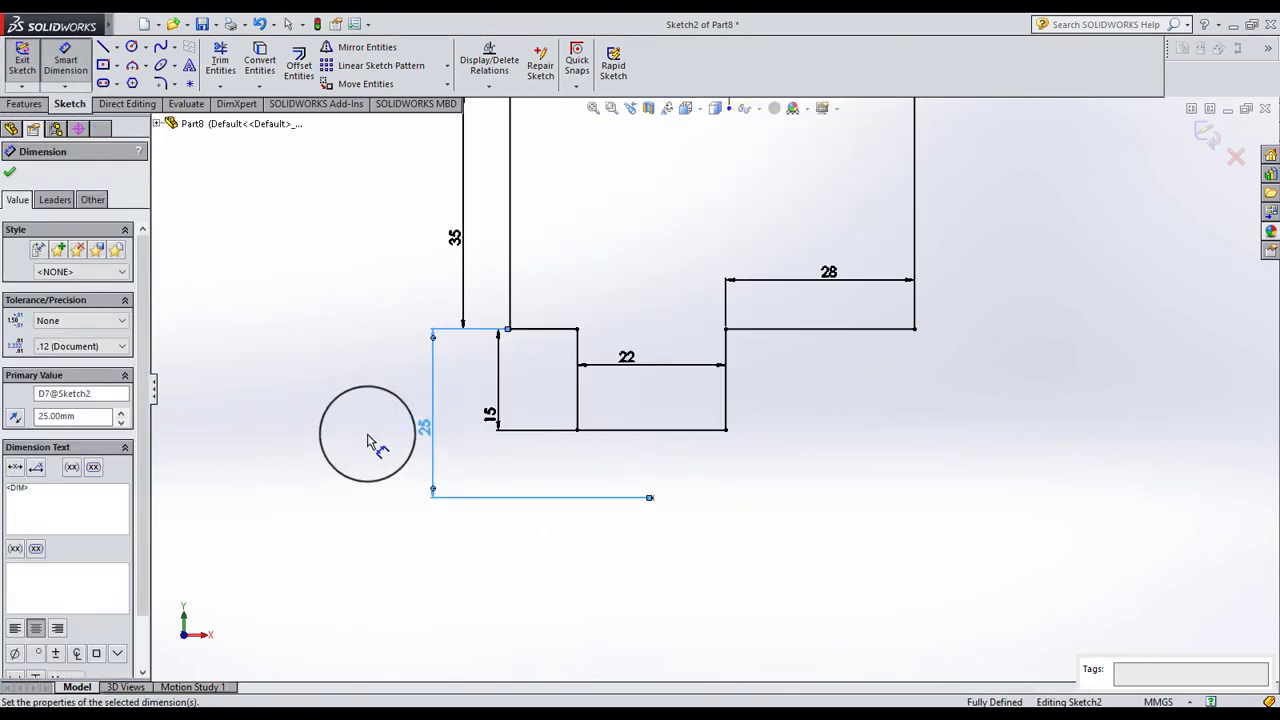
left_click(720, 525)
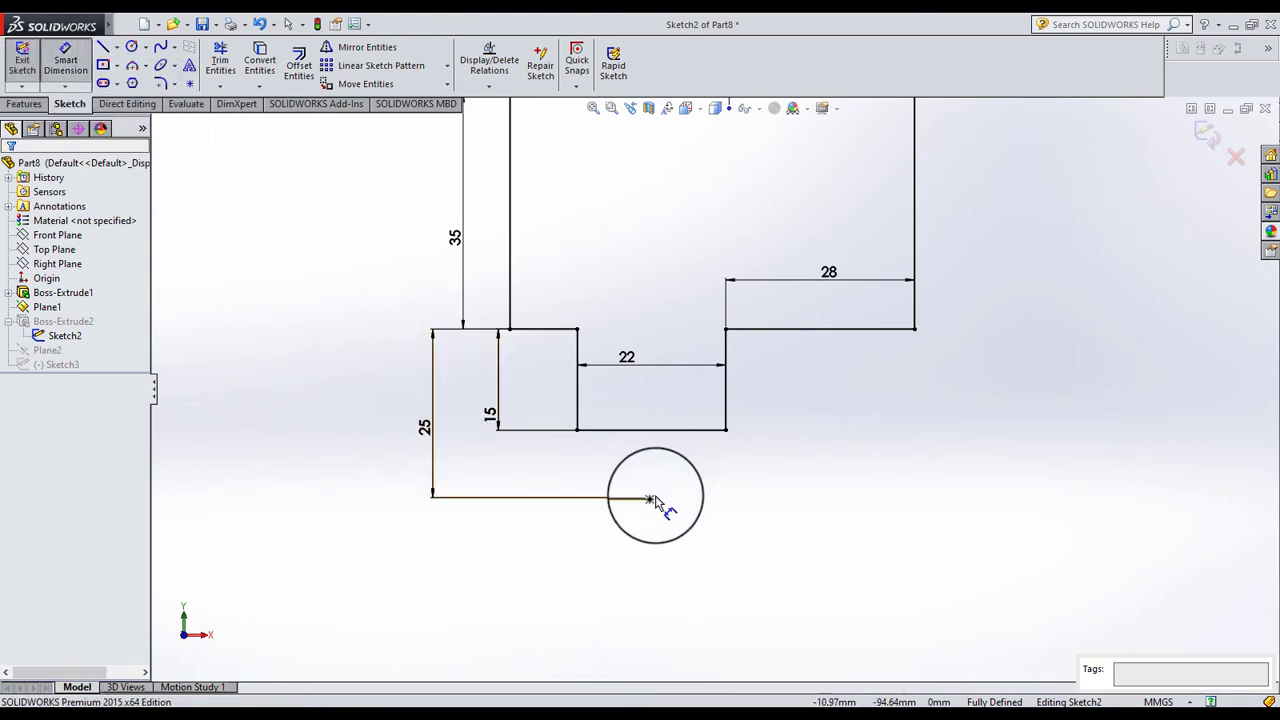
Draw a centreline up from the sketch point and dimension it 20 mm long.
left_click(116, 46)
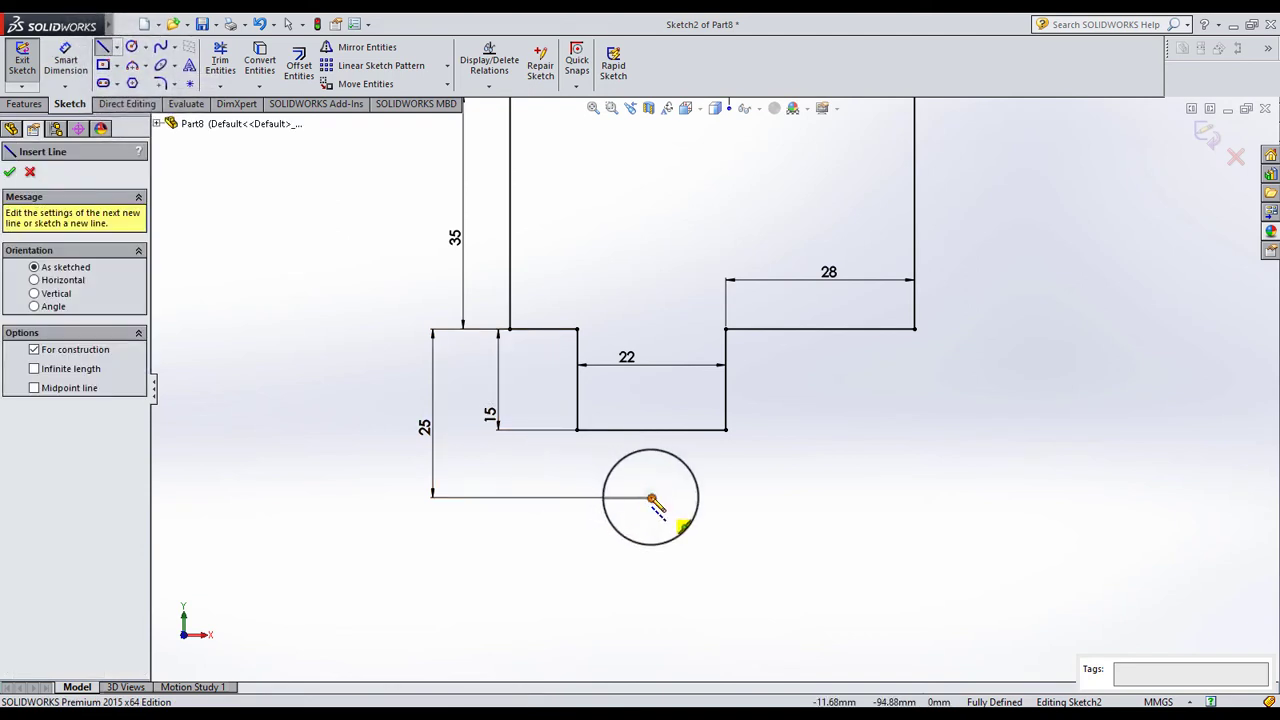
left_click(651, 497)
left_click(652, 414)
left_click(65, 62)
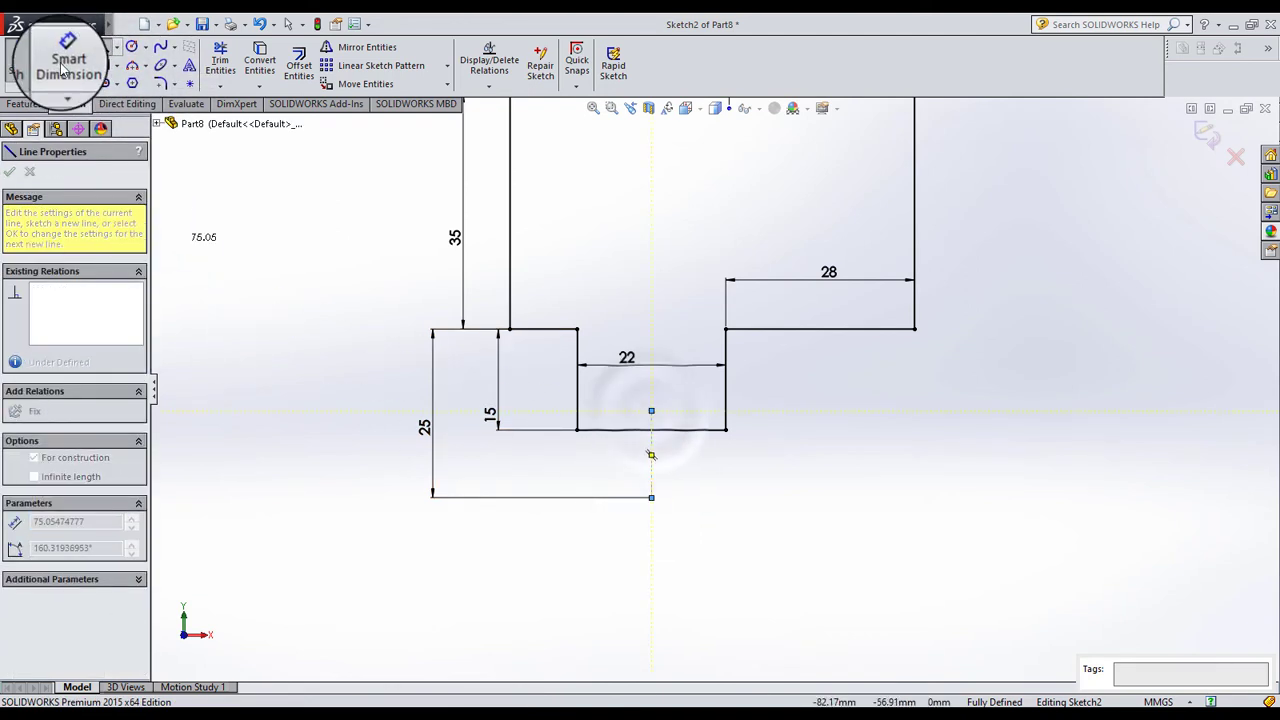
left_click(652, 455)
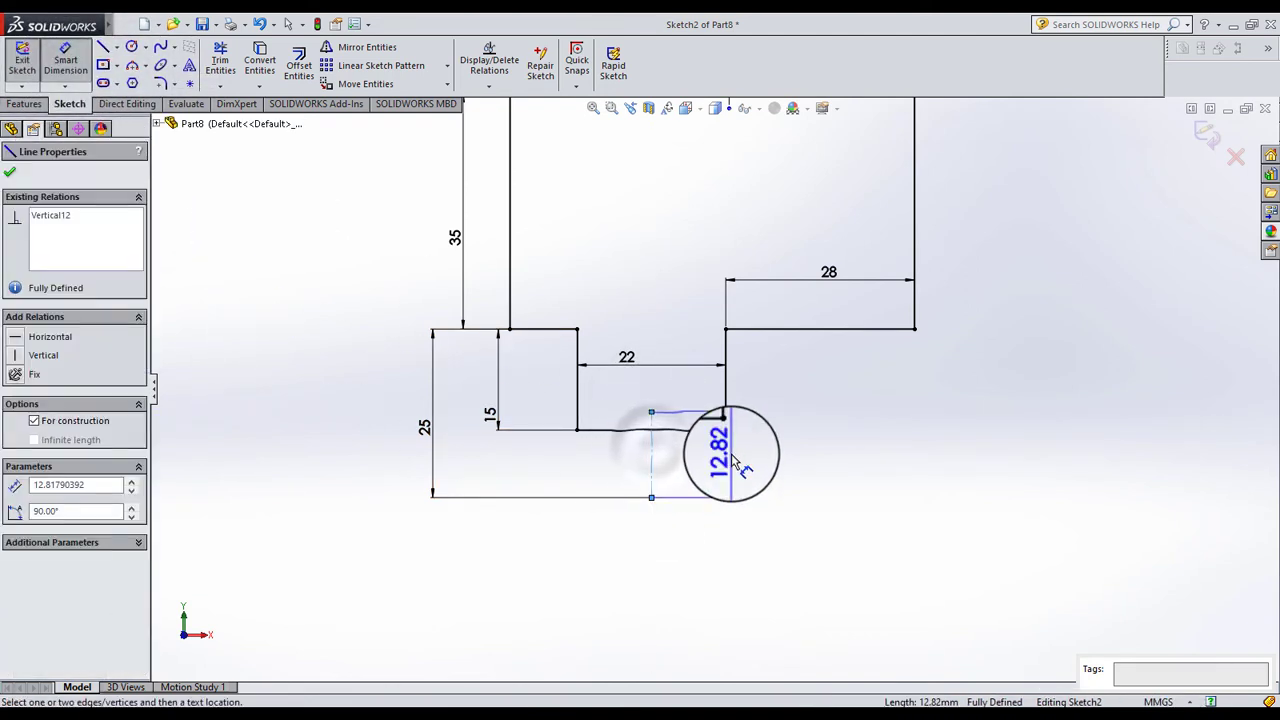
left_click(735, 460)
type("20")
key("Return")
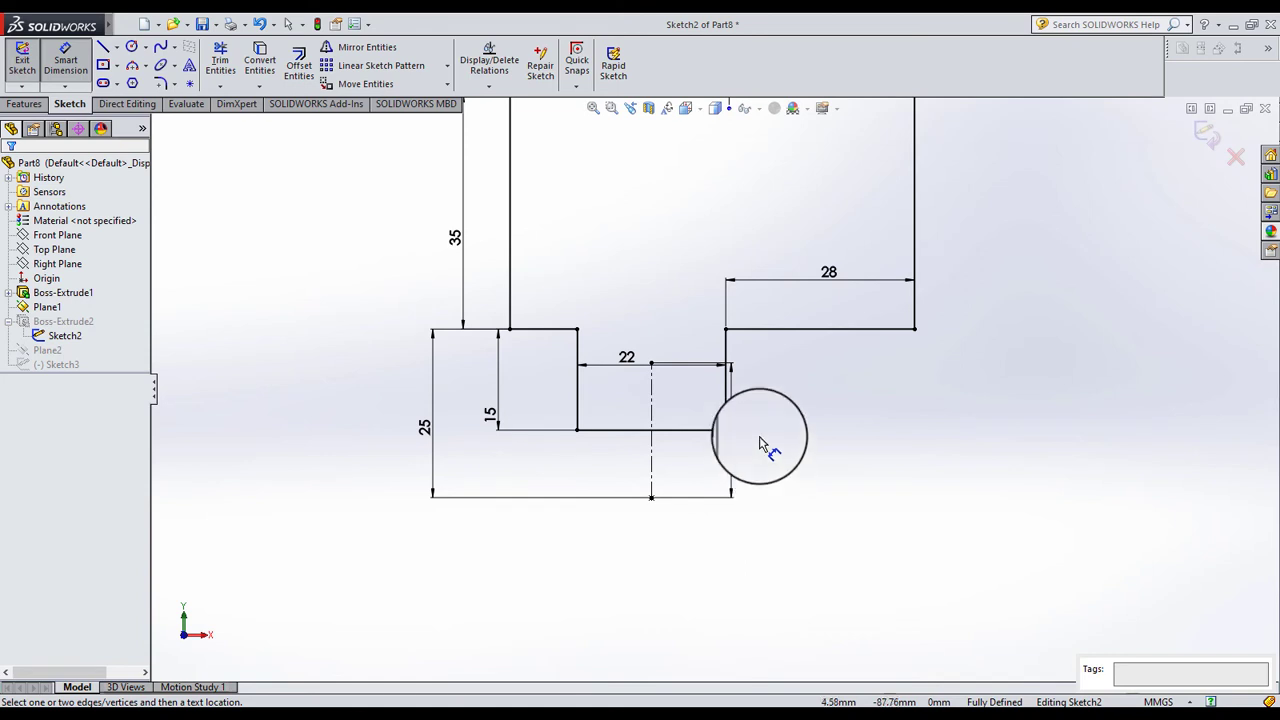
Add a 22 mm width dimension to the step's bottom edge, discarding a stray 5 mm dimension.
scroll(679, 374, "down", 3)
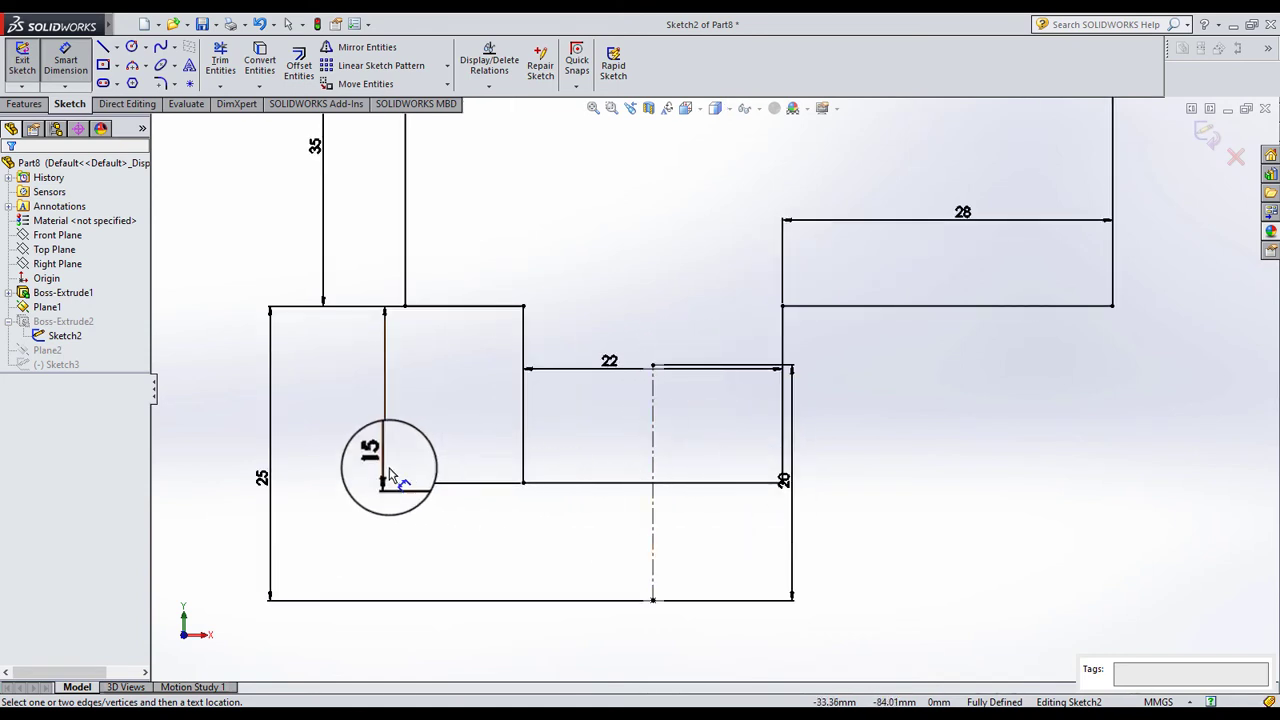
left_click(577, 490)
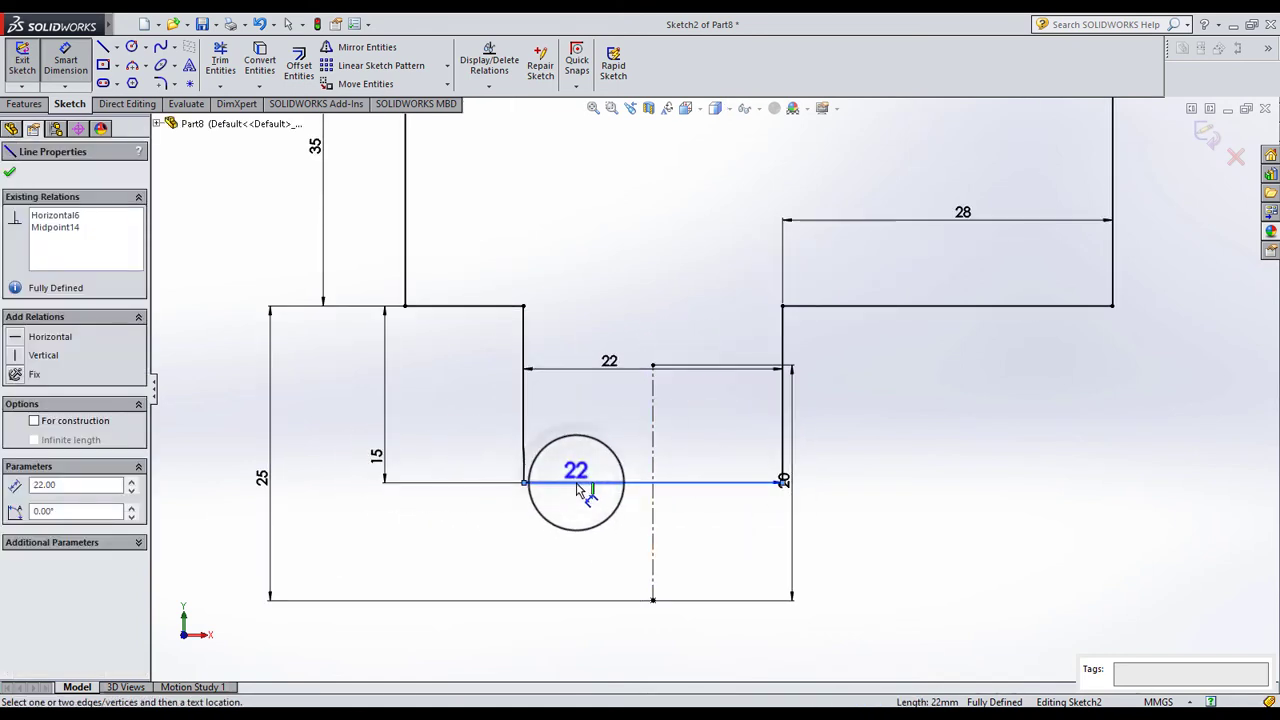
mouse_move(553, 556)
left_mouse_down()
mouse_move(390, 470)
mouse_move(516, 363)
left_mouse_up()
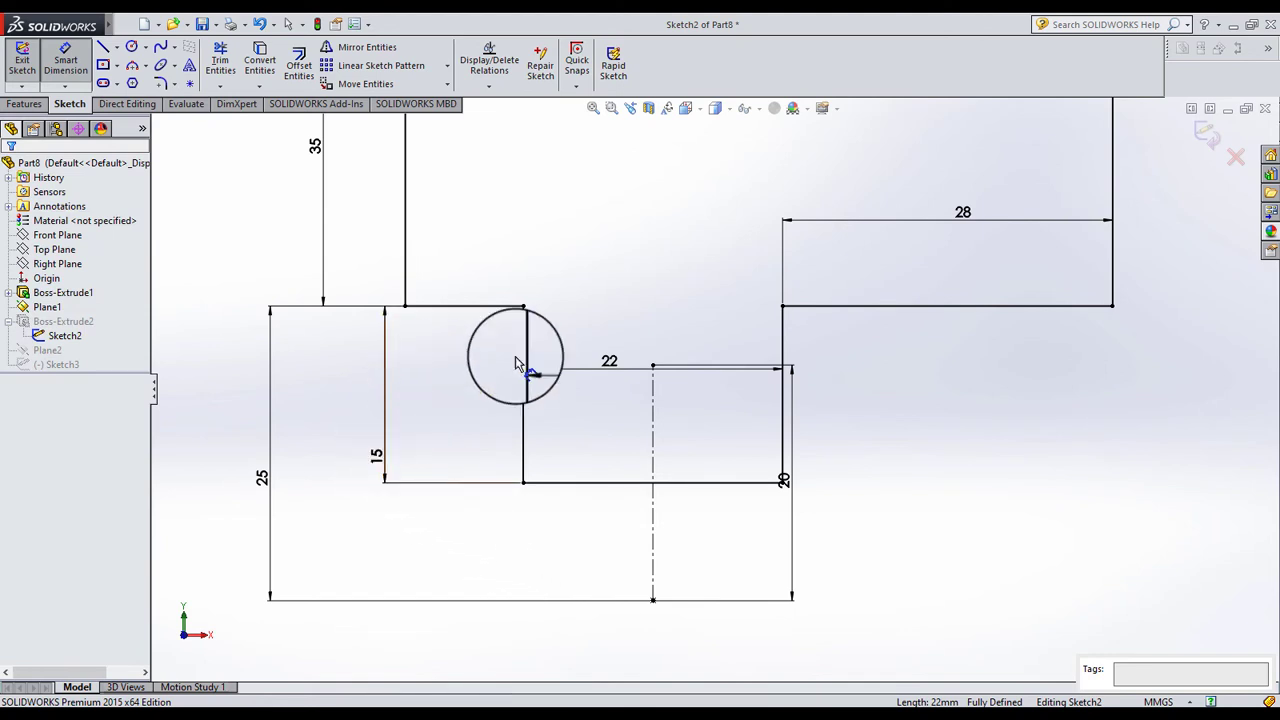
left_click(610, 357)
left_click(488, 305)
left_click(653, 365)
key("Escape")
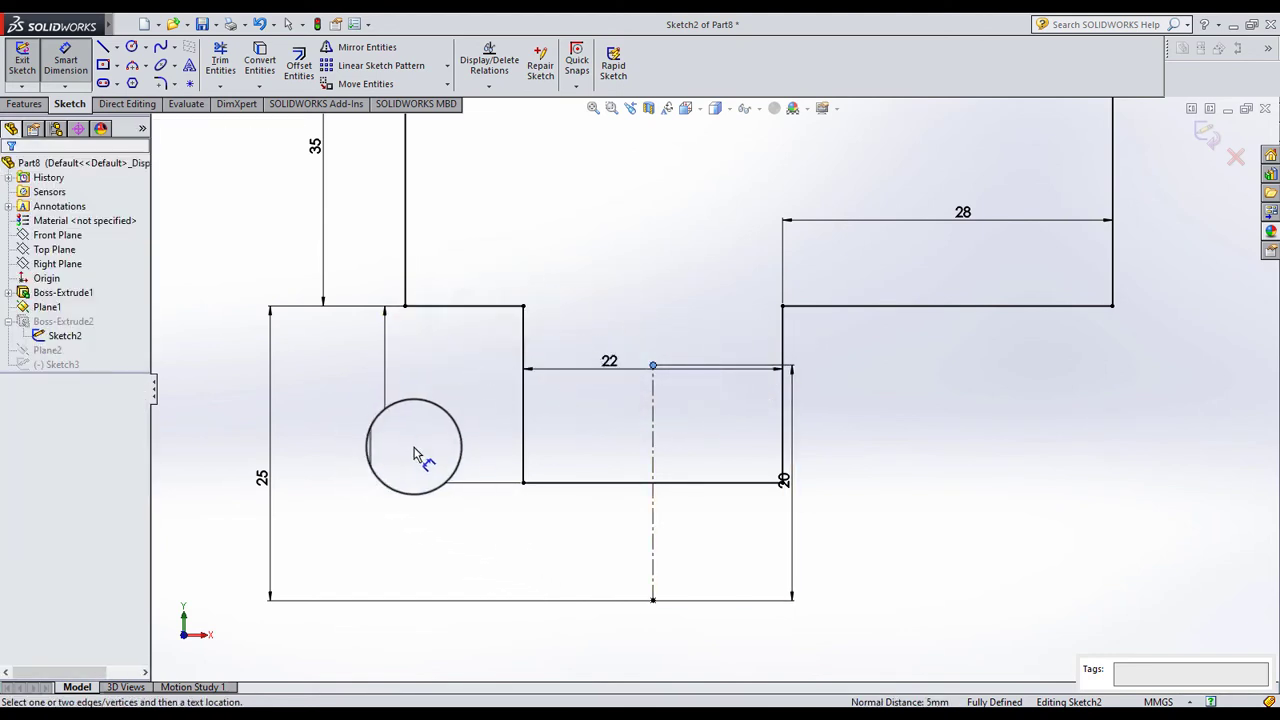
left_click(383, 460)
left_click(770, 295)
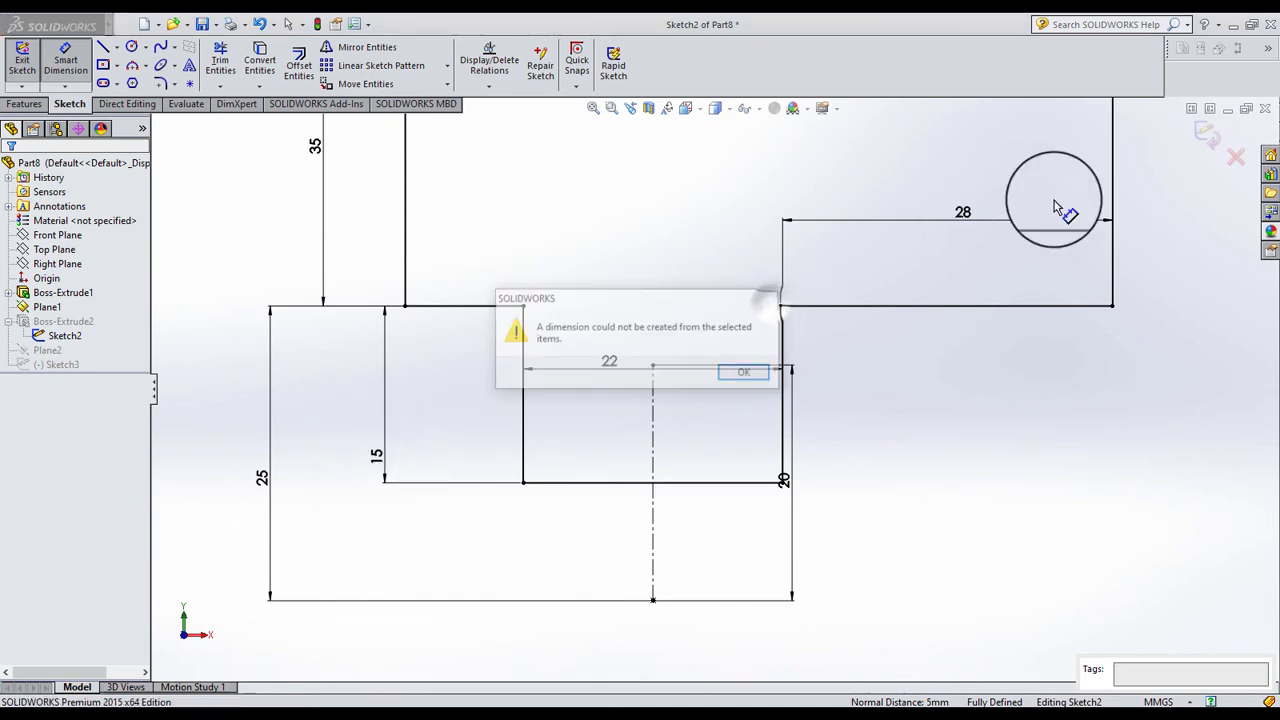
left_click_drag(702, 383, 535, 375)
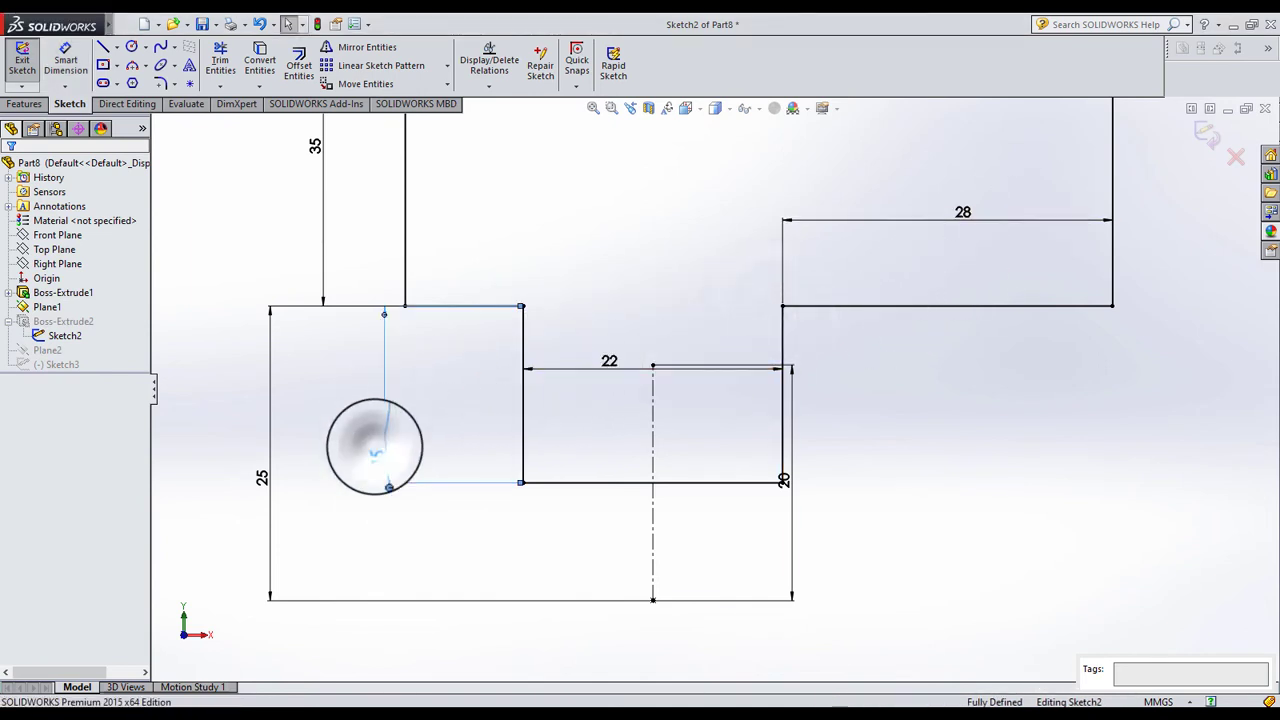
Change the lower step height from 15 mm to 8 mm, then to 10 mm.
double_click(378, 457)
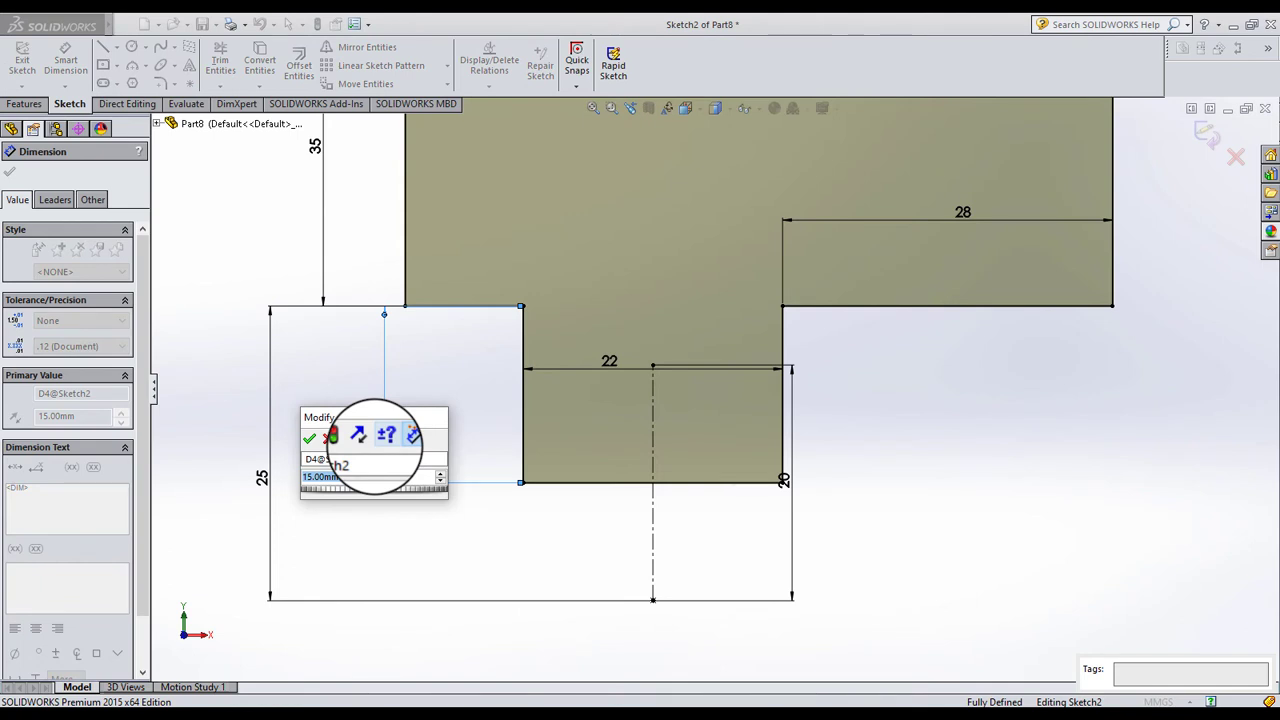
key("Return")
left_click_drag(373, 446, 652, 440)
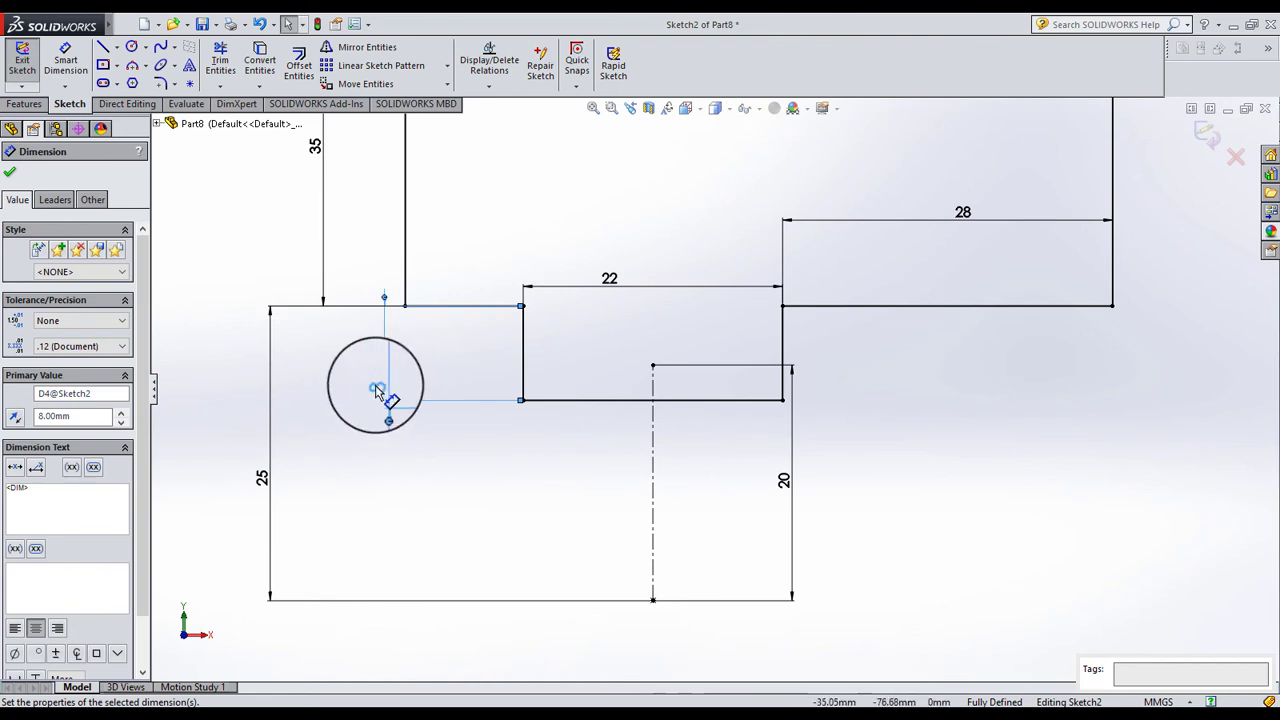
double_click(378, 392)
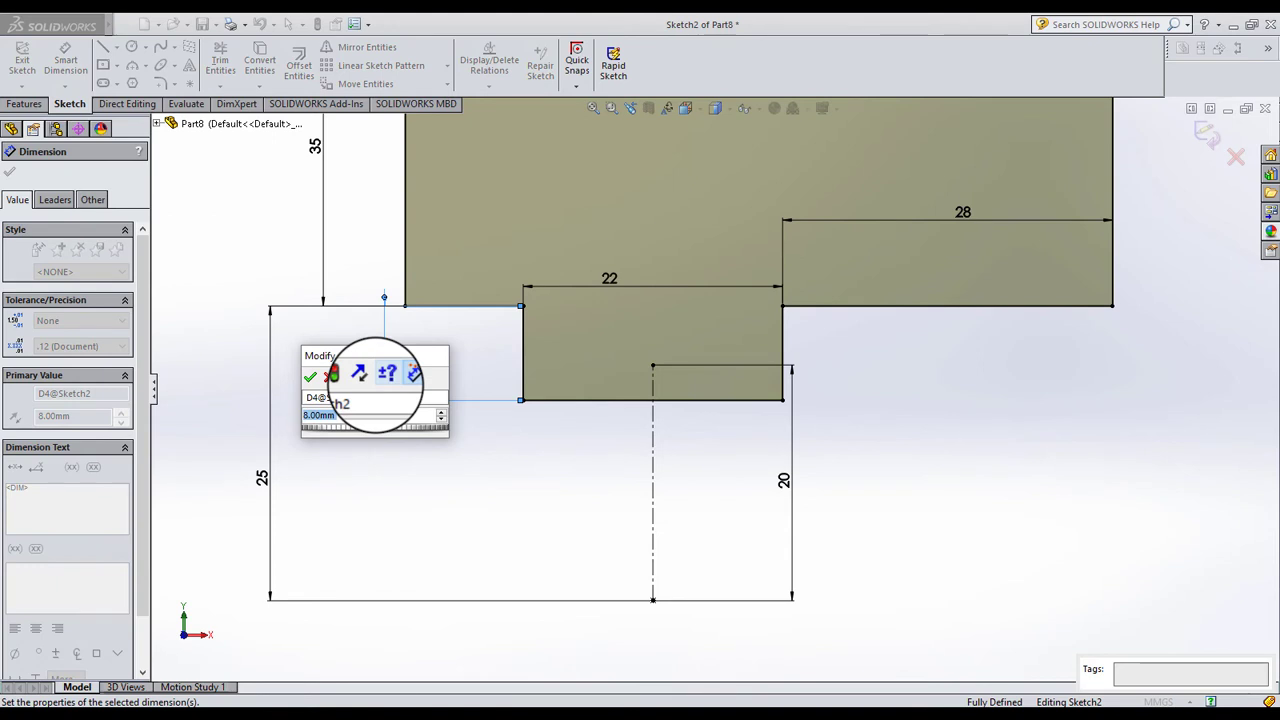
key("Return")
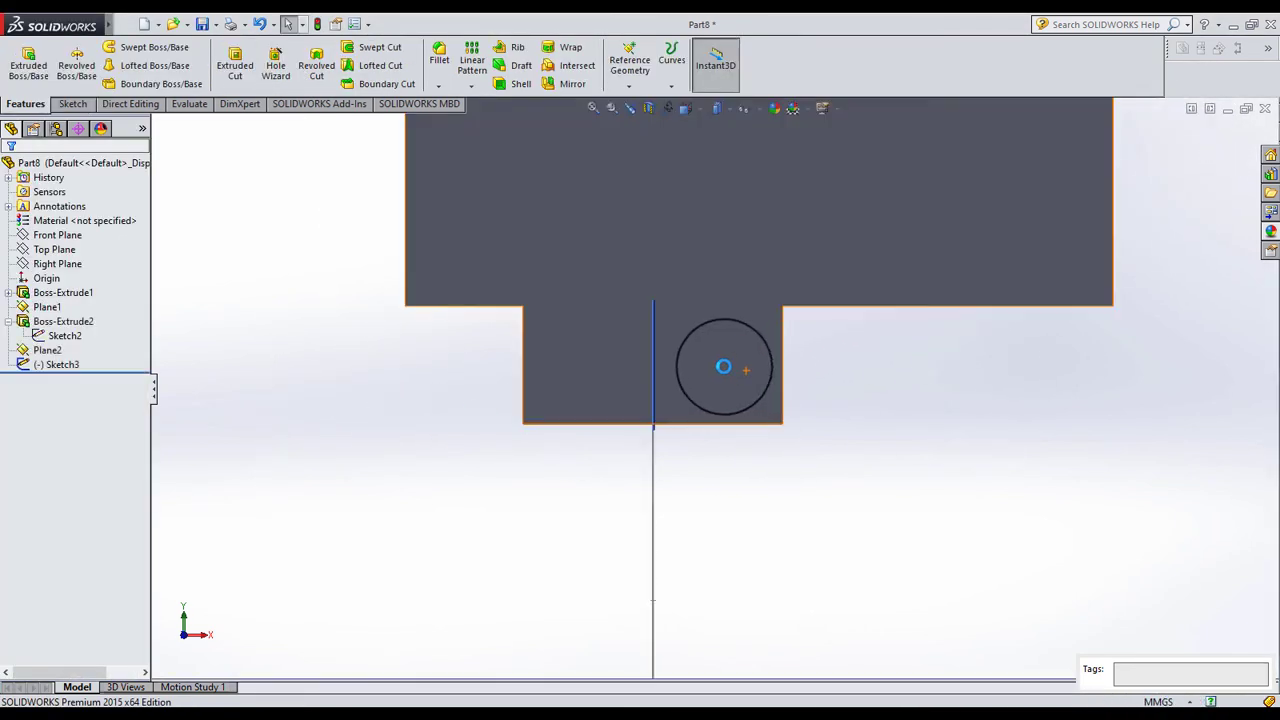
Reopen the bushing sketch (Sketch3) and view it Normal To the screen.
mouse_move(723, 367)
middle_mouse_down()
mouse_move(863, 337)
mouse_move(841, 373)
middle_mouse_up()
scroll(709, 414, "down", 3)
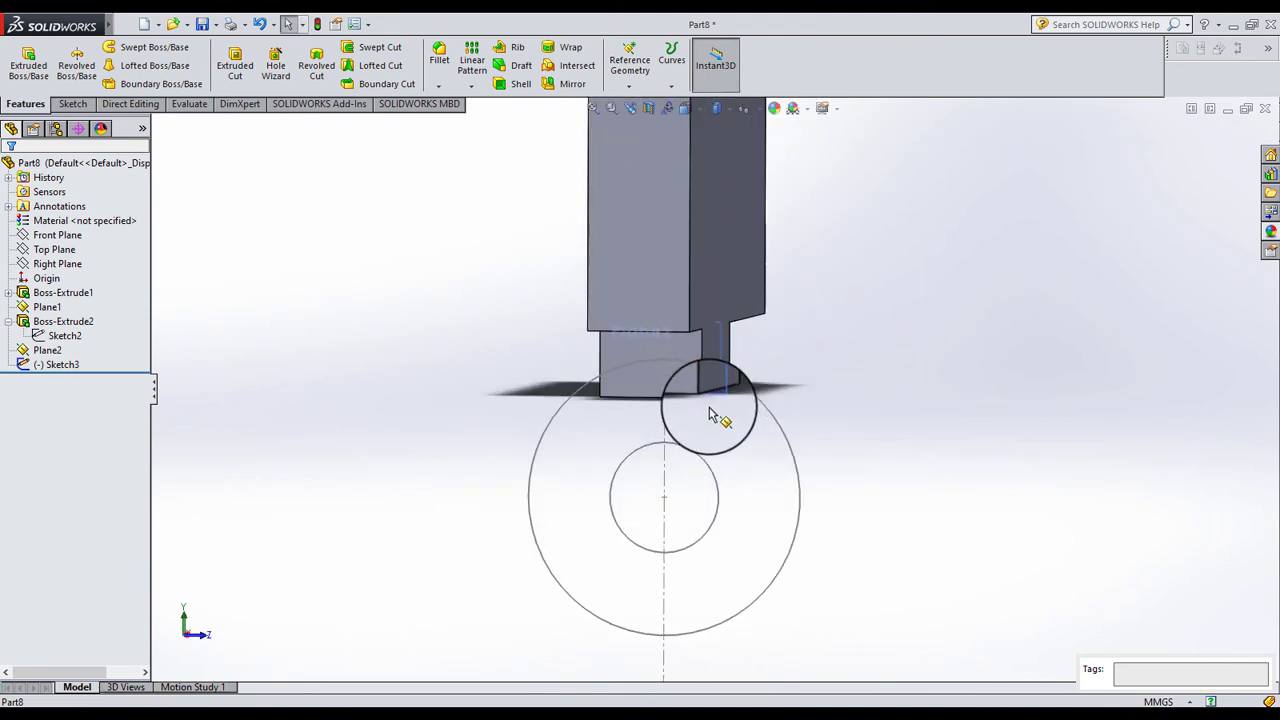
left_click(43, 373)
left_click(48, 323)
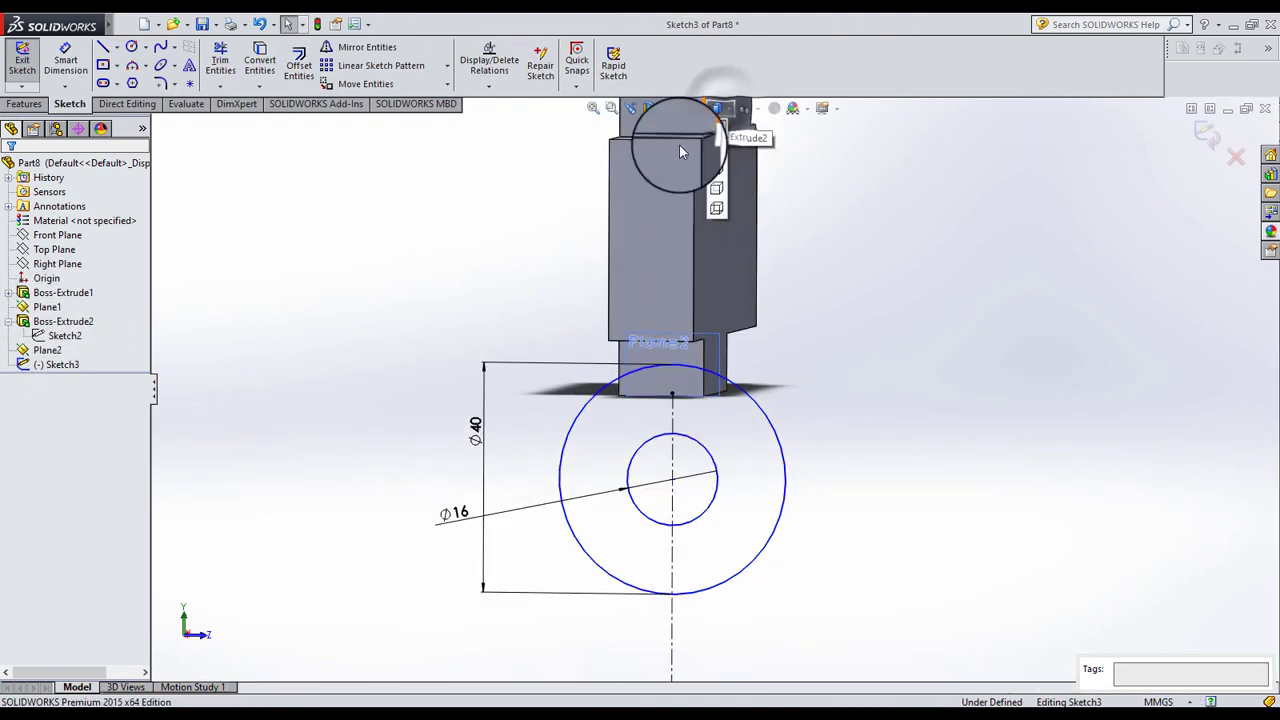
left_click(700, 113)
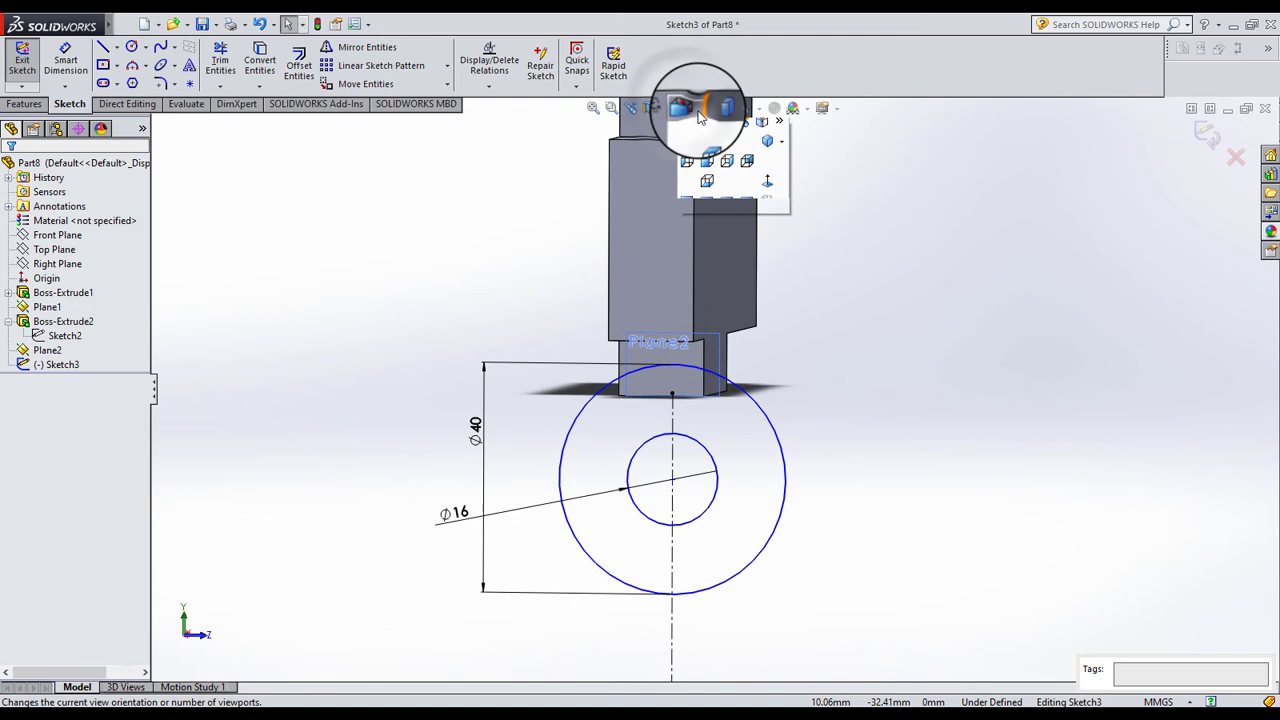
left_click(767, 181)
scroll(722, 435, "down", 1)
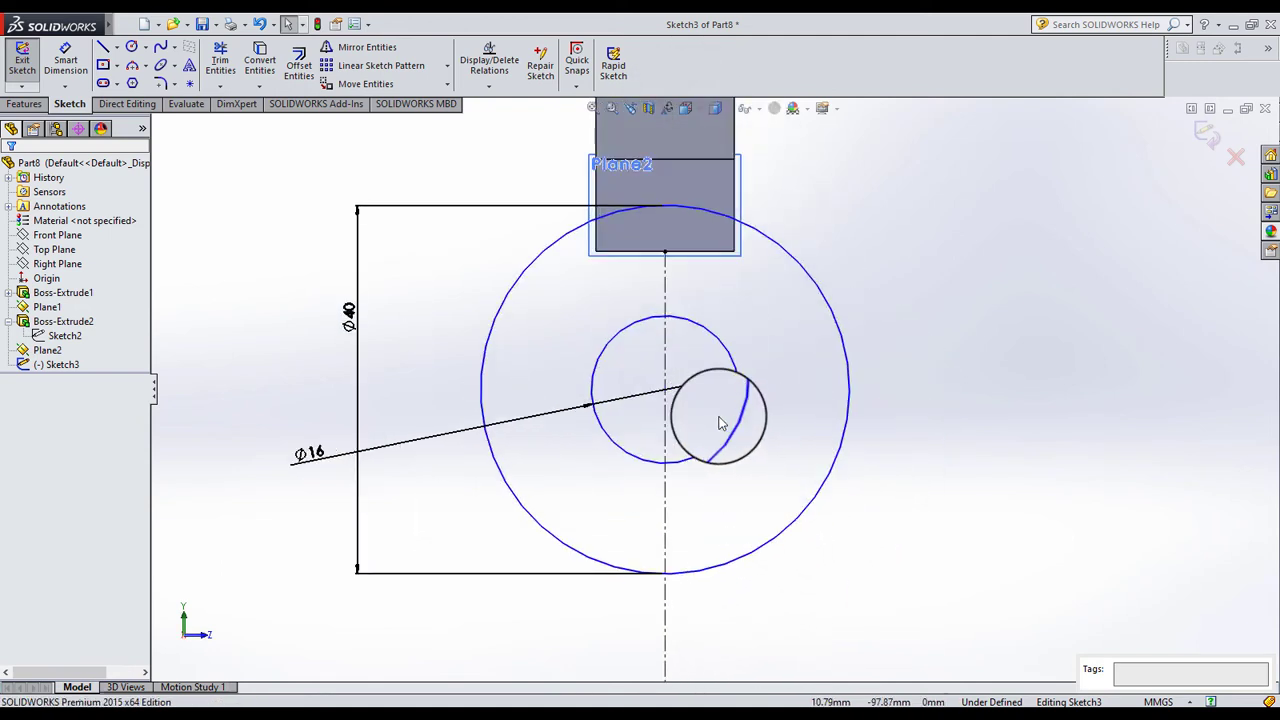
Dimension the ring's centre point 25 mm from the Plane2 edge.
left_click(65, 60)
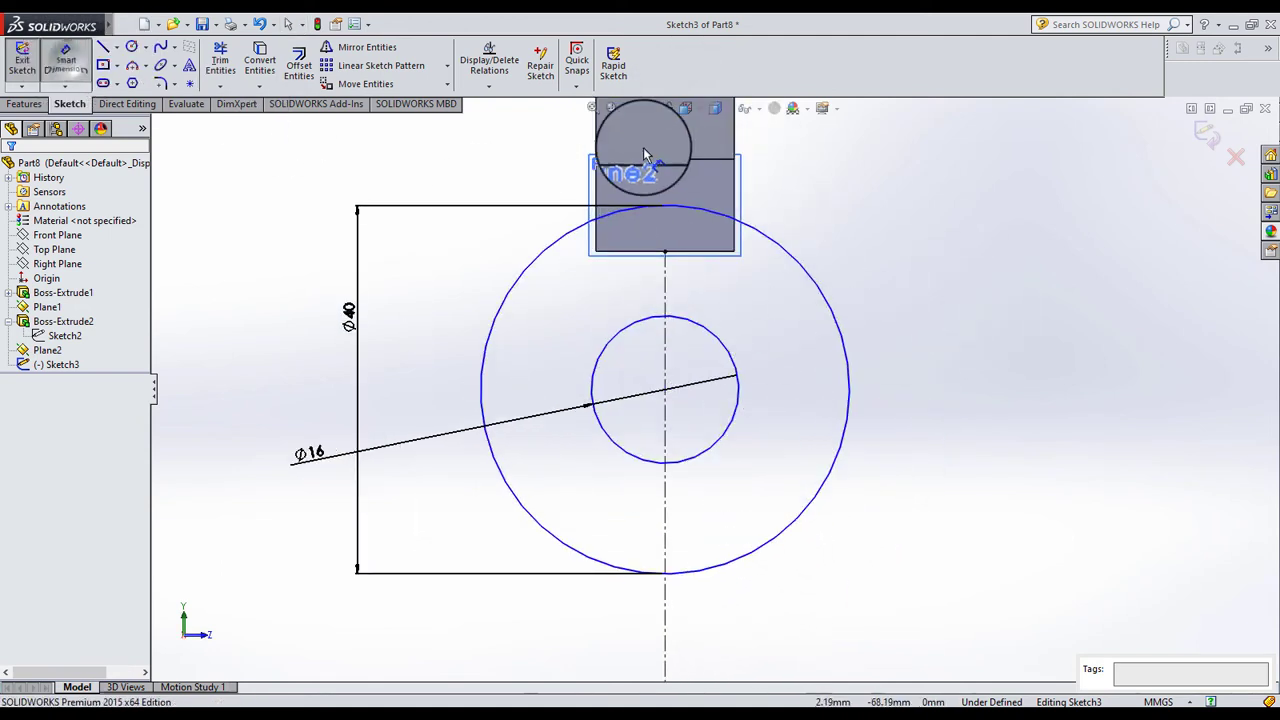
left_click(686, 162)
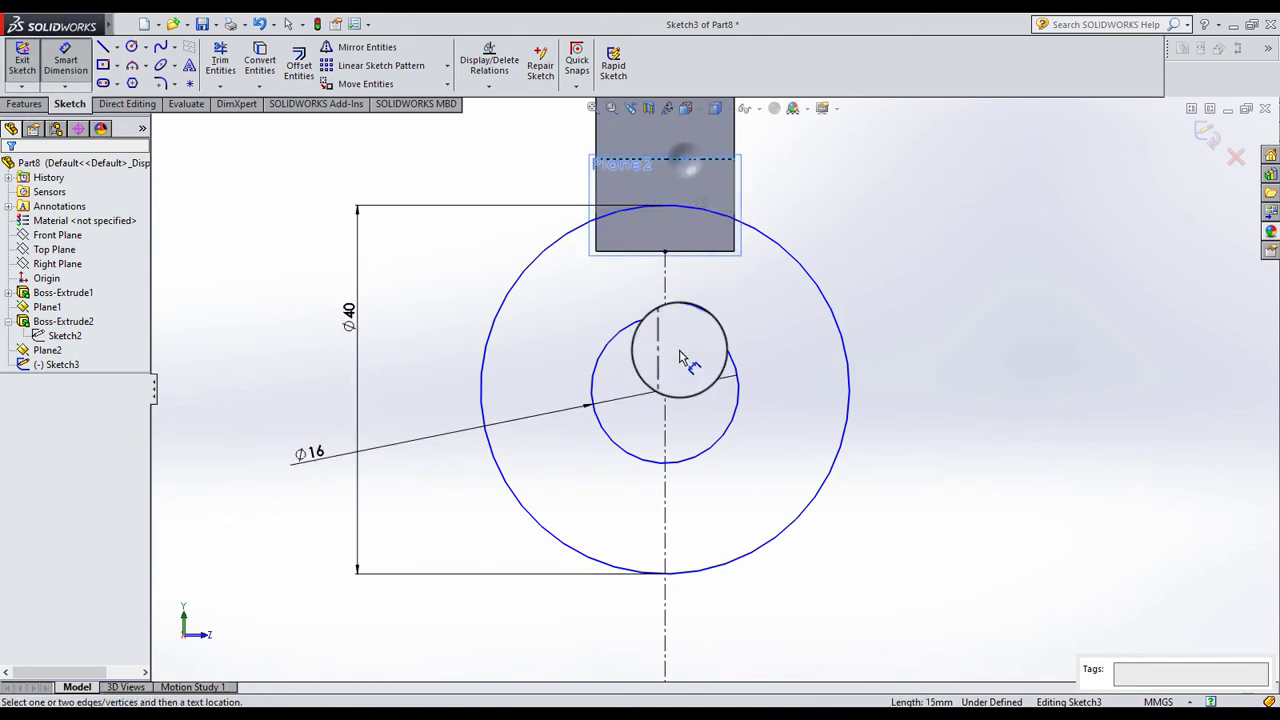
left_click(665, 388)
left_click(860, 310)
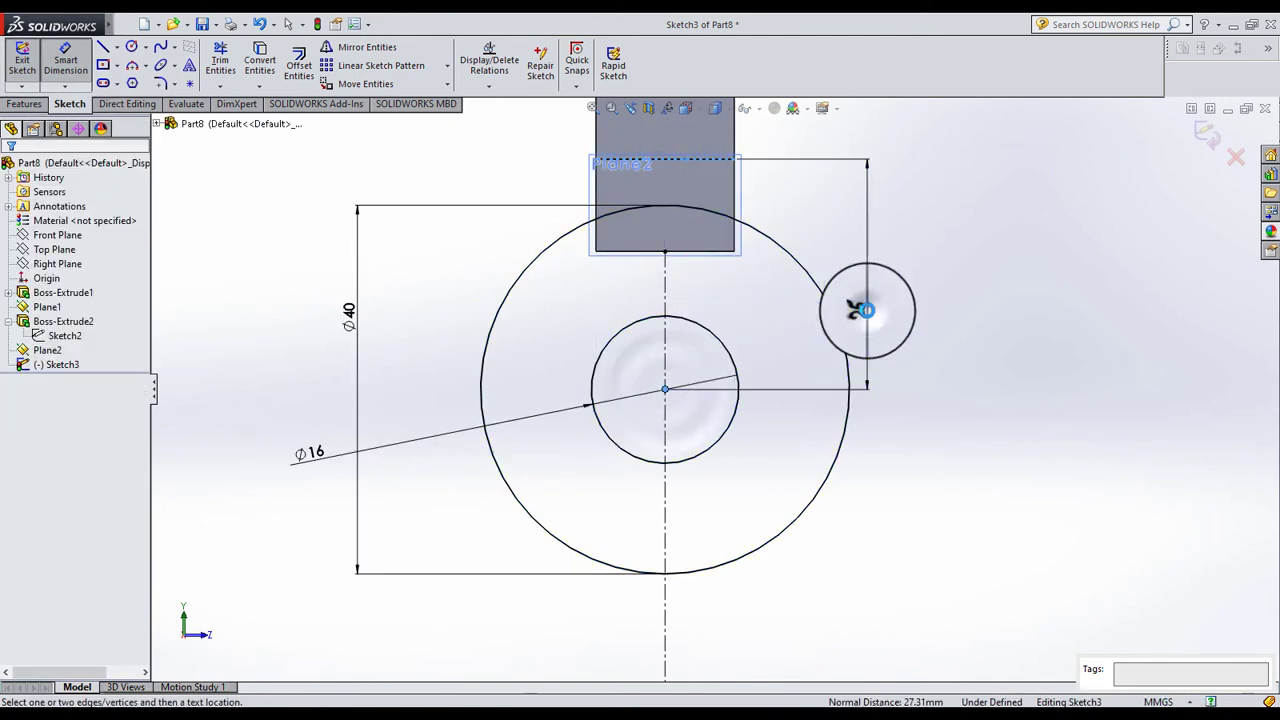
left_click(802, 304)
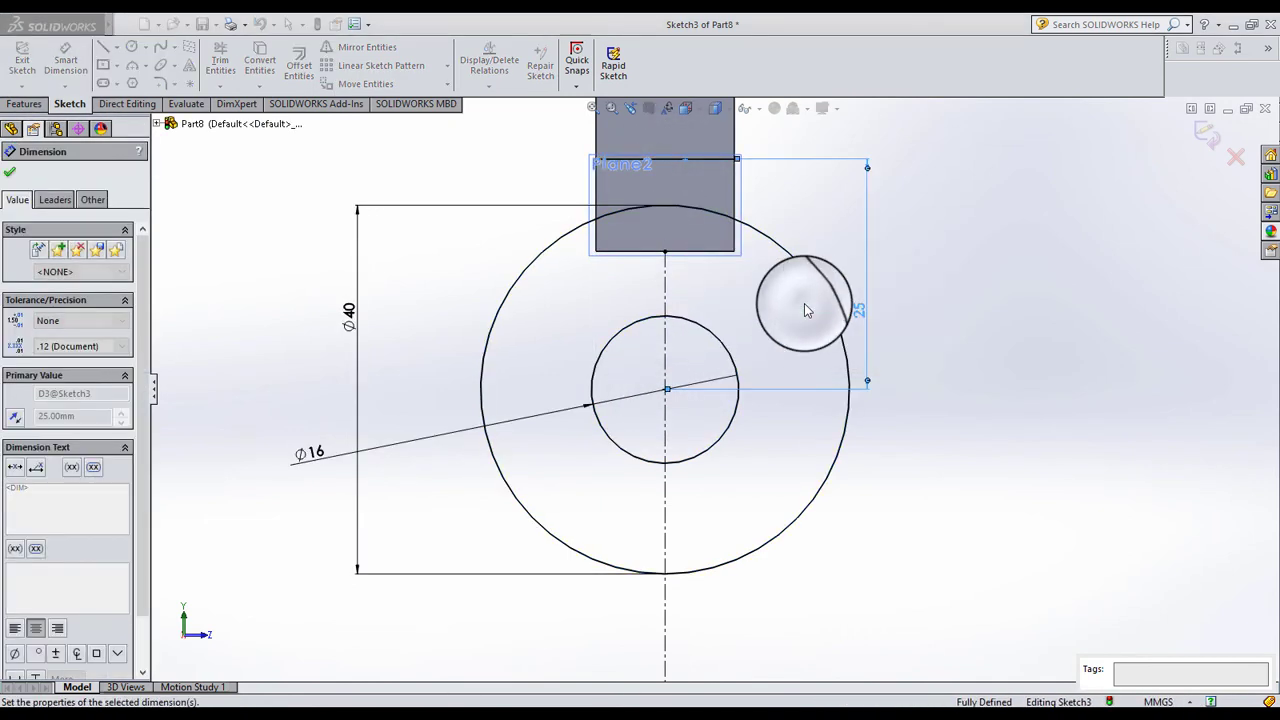
scroll(671, 236, "down", 1)
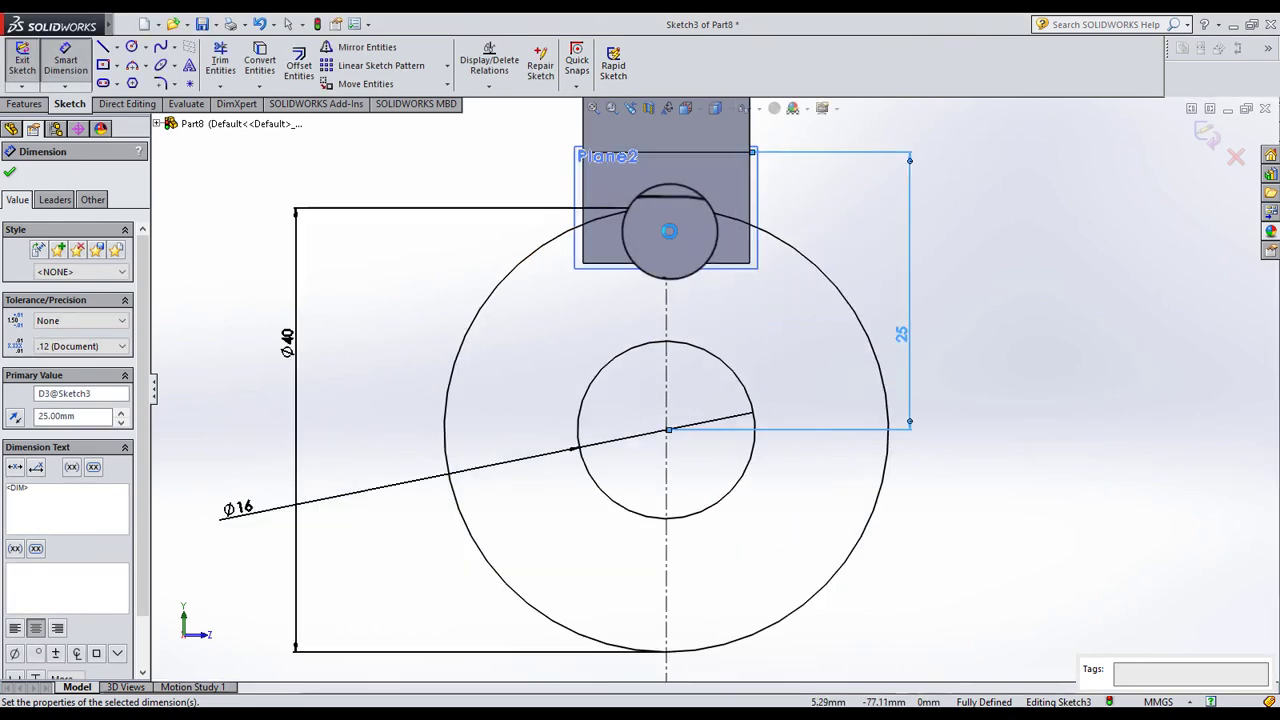
scroll(696, 267, "up", 1)
scroll(720, 320, "up", 1)
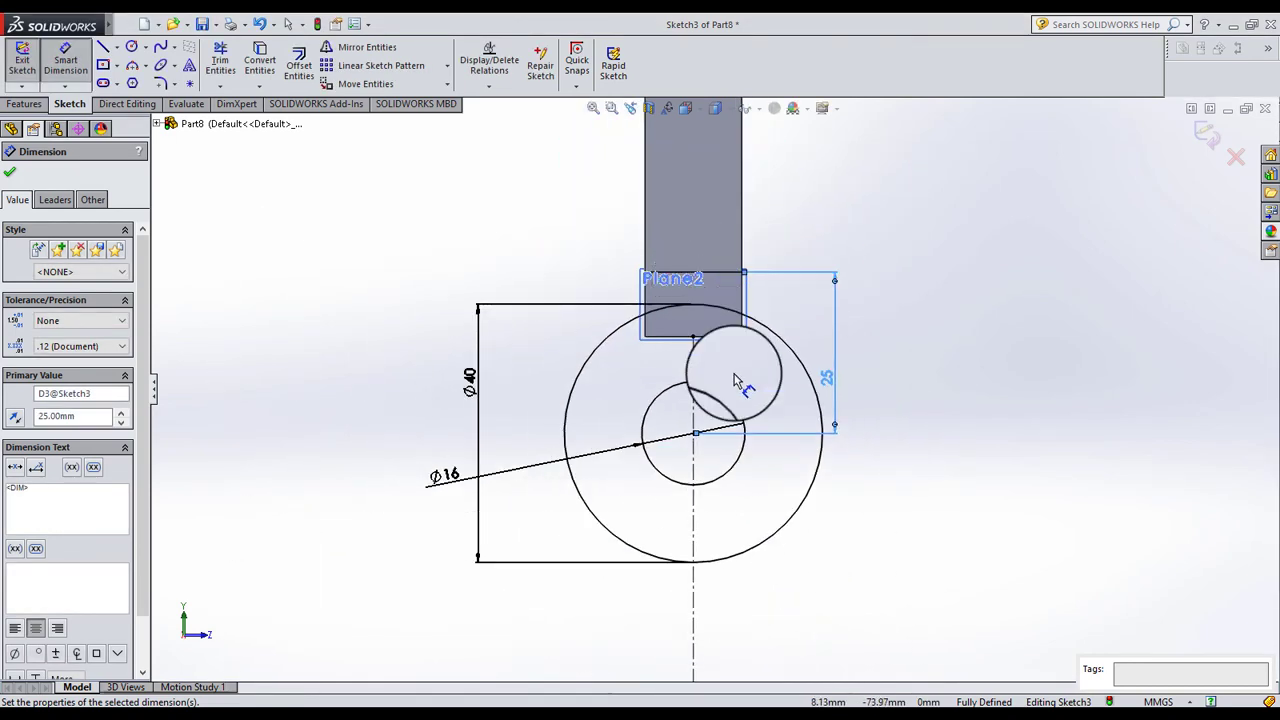
scroll(800, 375, "up", 1)
left_click(881, 376)
scroll(760, 378, "down", 3)
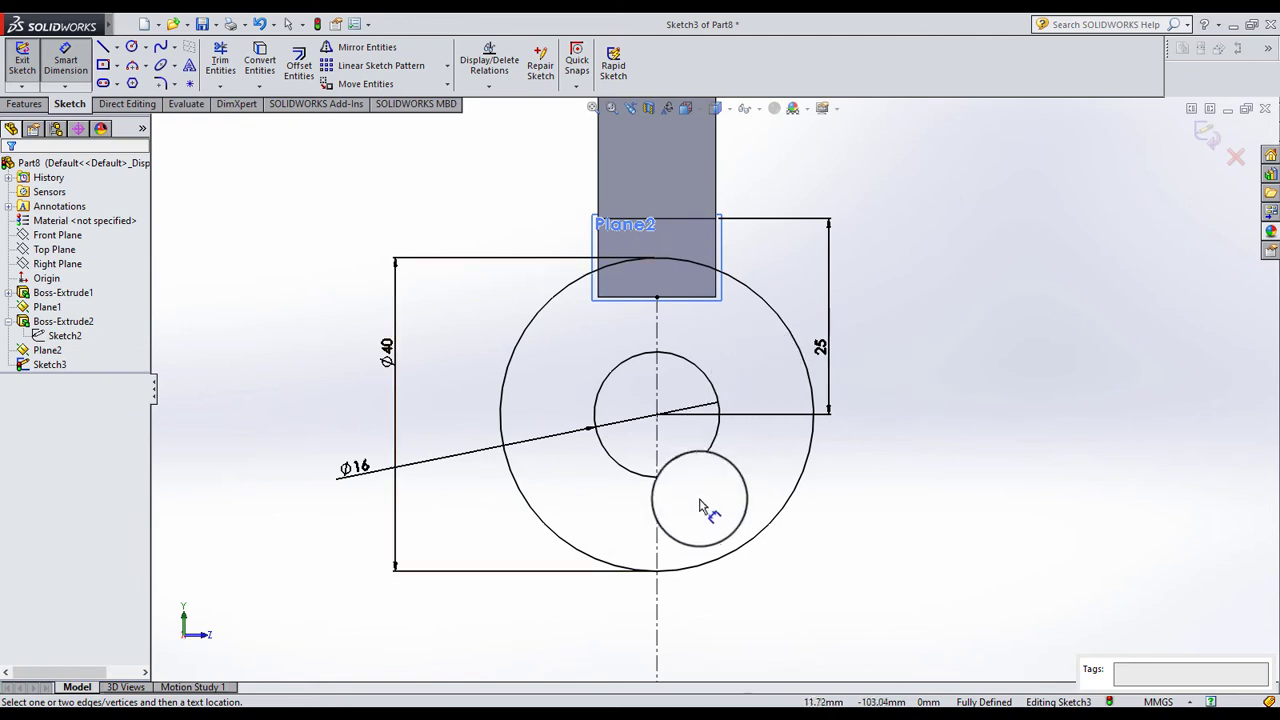
scroll(700, 506, "up", 1)
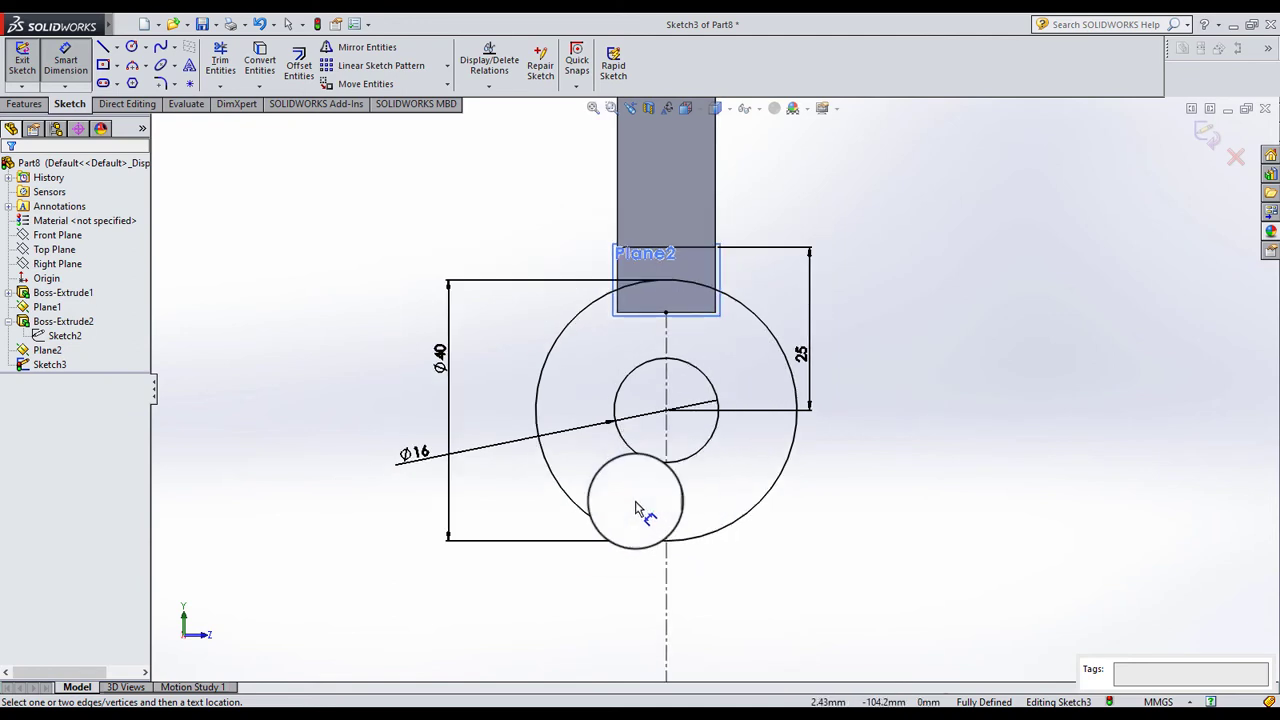
scroll(686, 548, "down", 1)
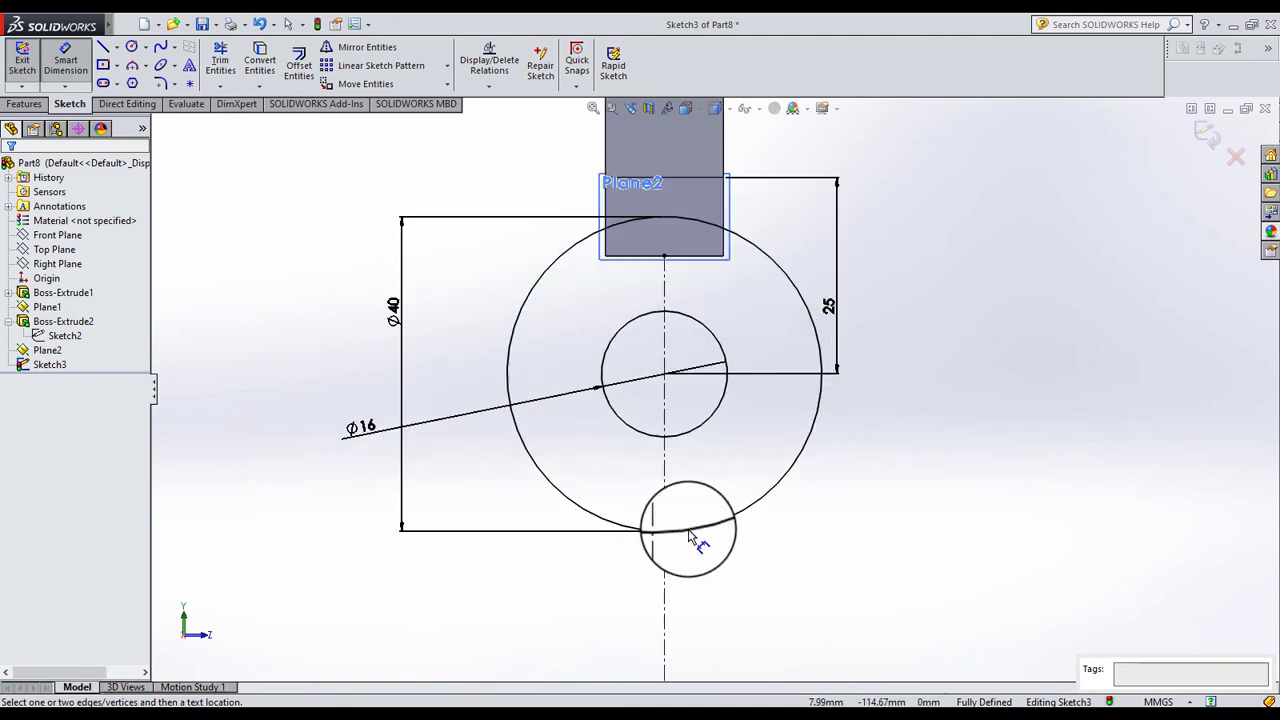
scroll(748, 541, "up", 2)
scroll(734, 580, "down", 1)
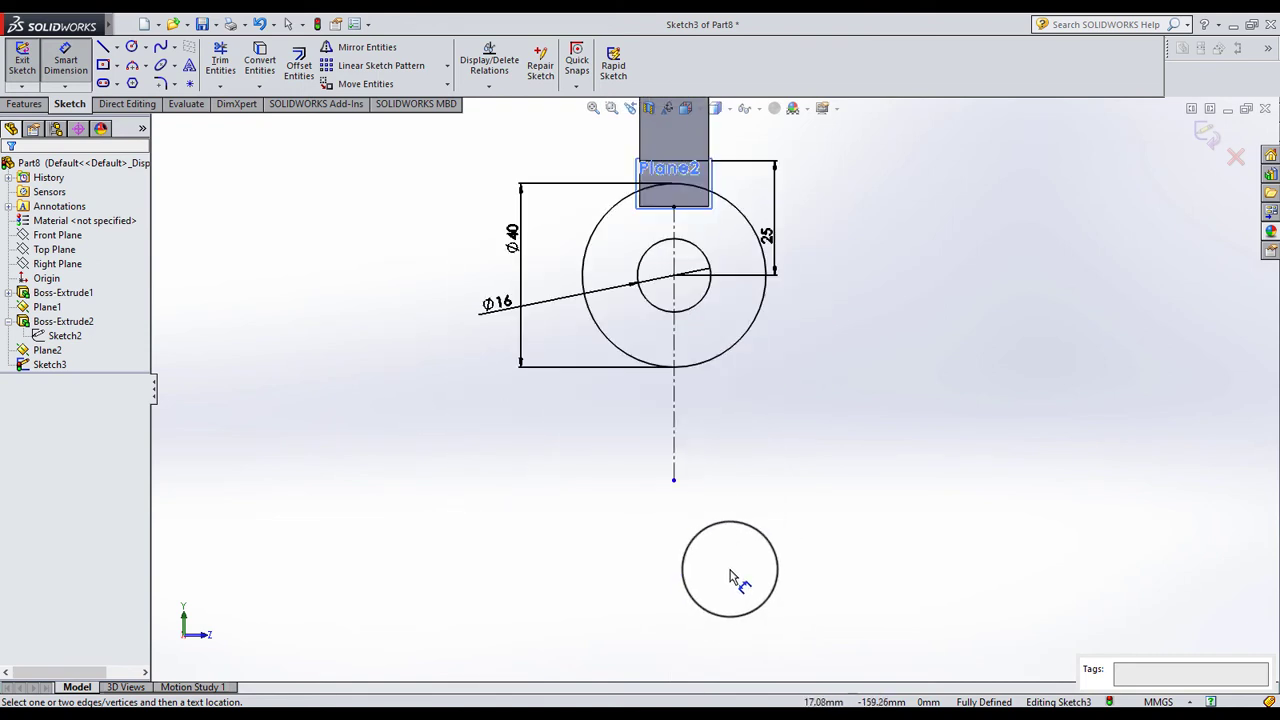
scroll(679, 507, "up", 1)
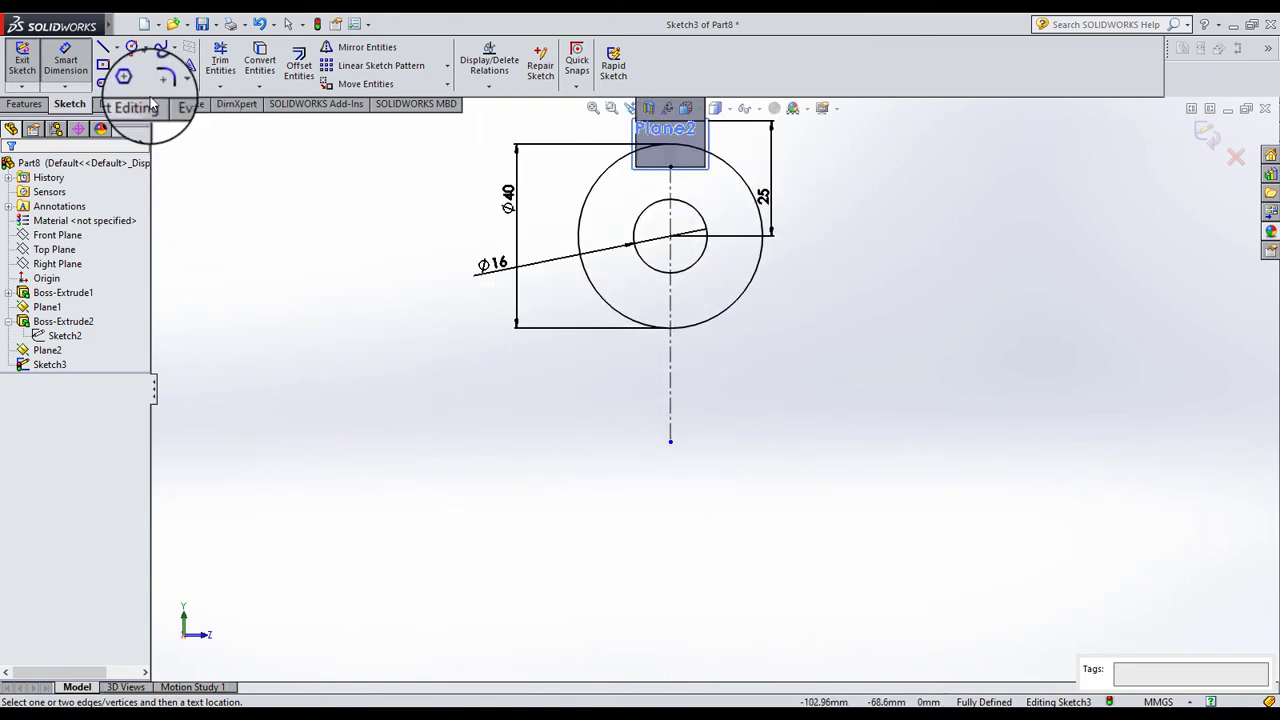
Sketch a centrepoint arc slot below the ring, centred on the bushing centre.
left_click(117, 84)
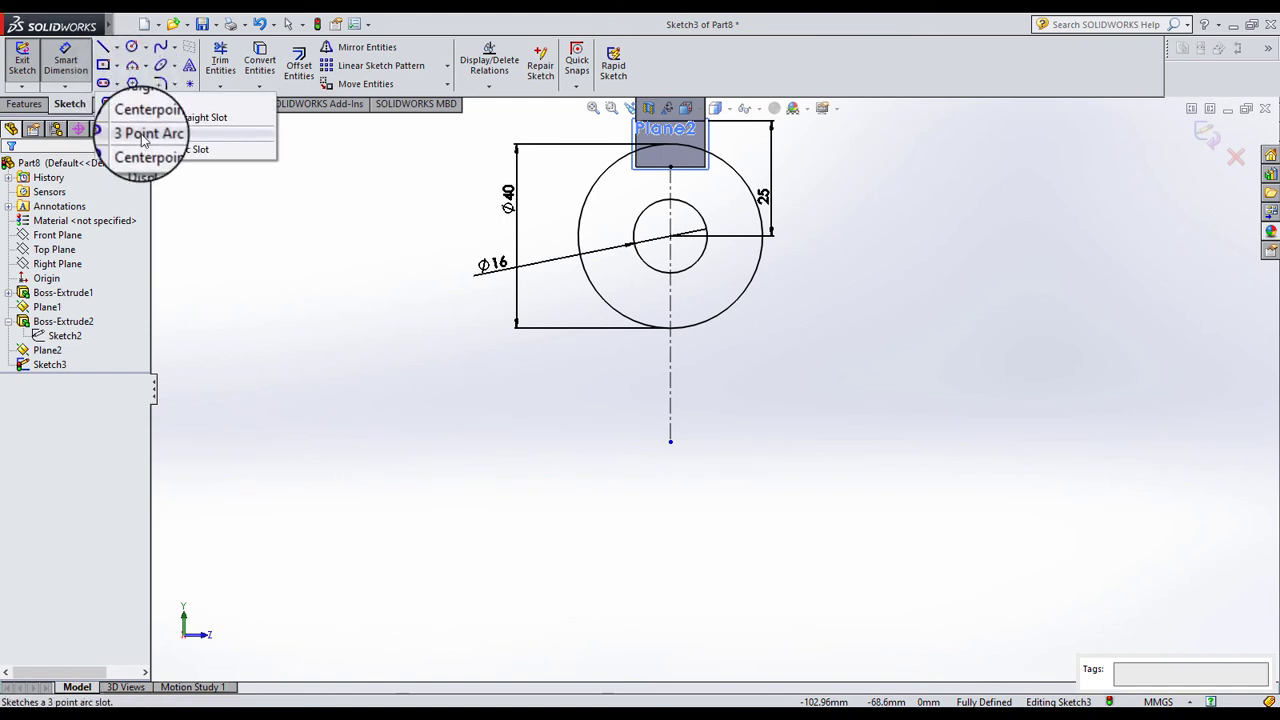
left_click(152, 150)
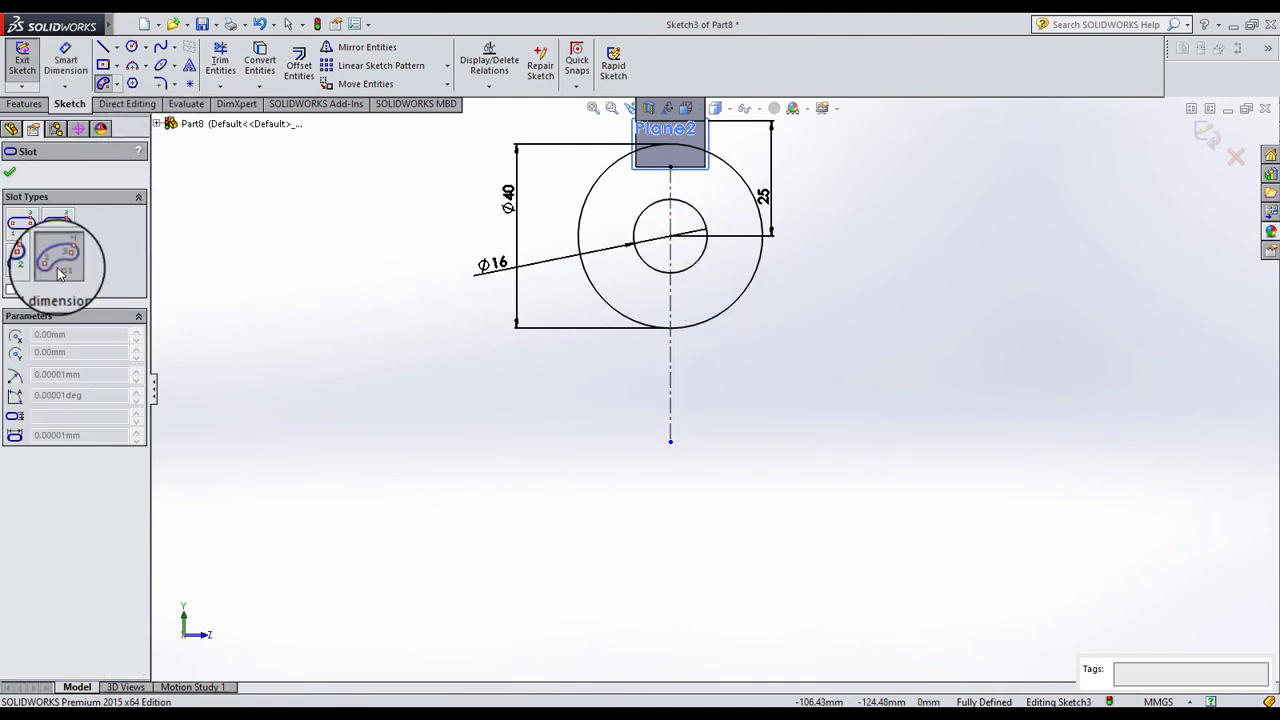
left_click(670, 238)
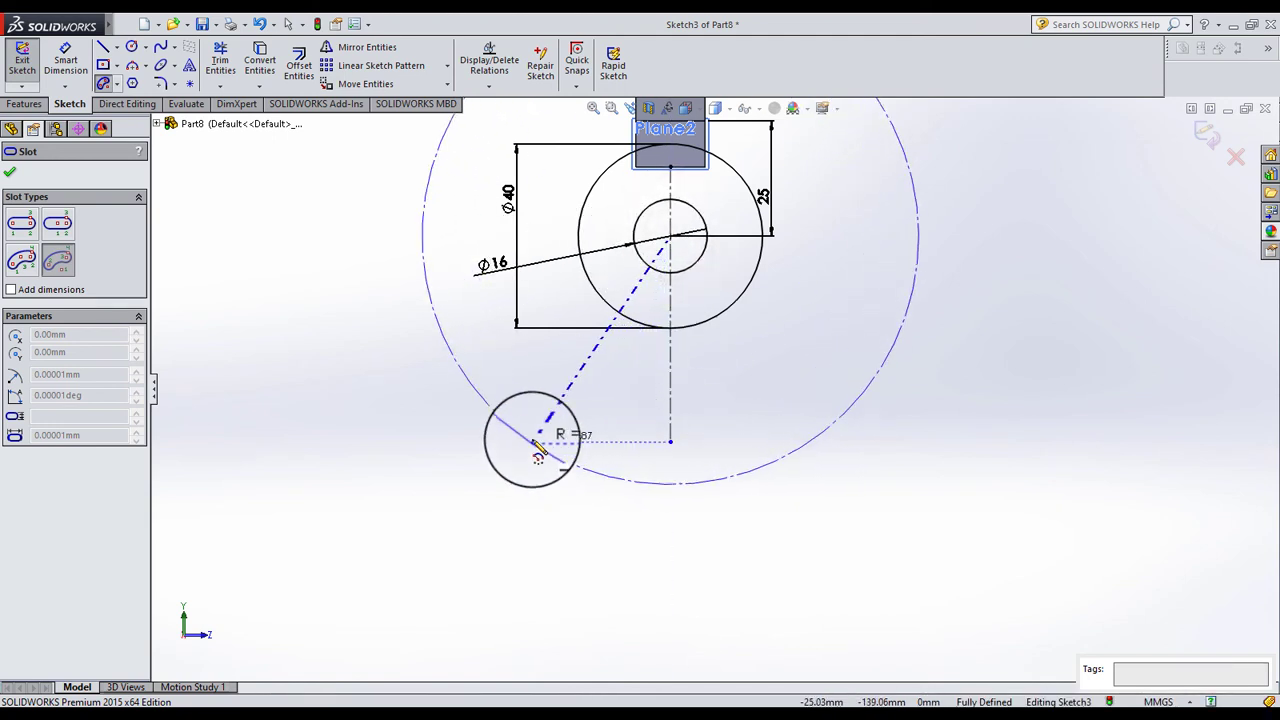
left_click(521, 441)
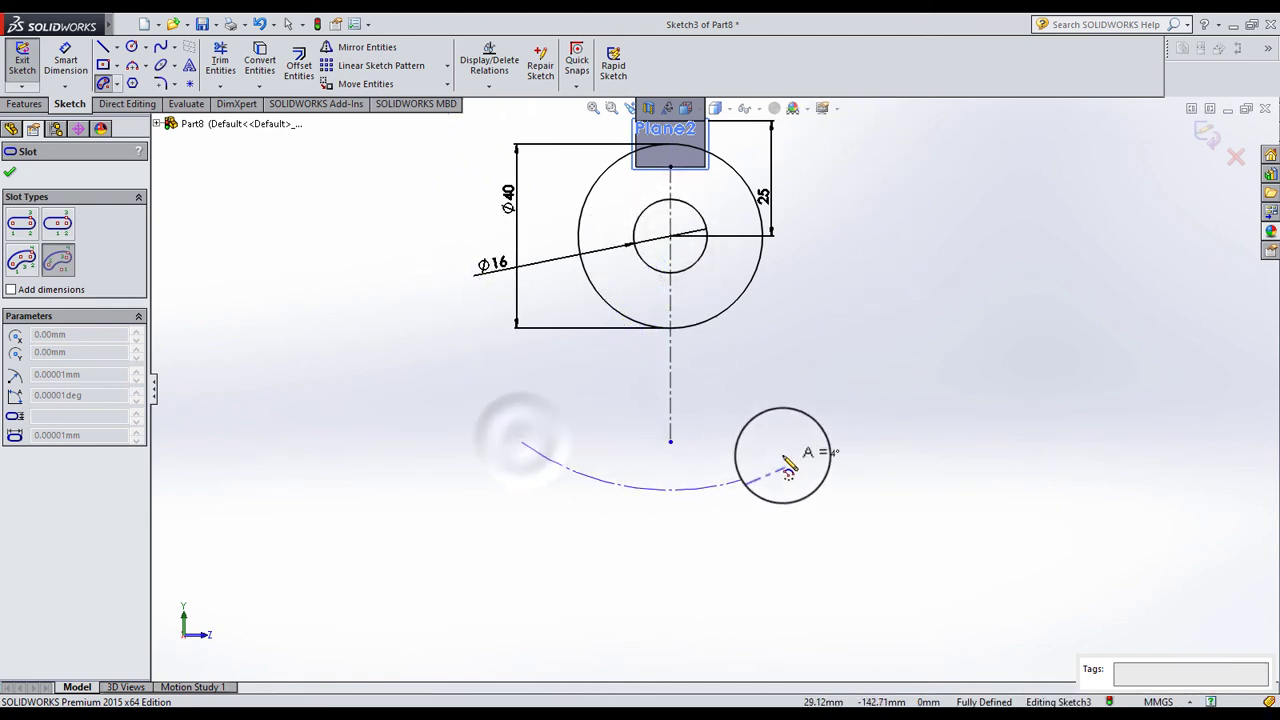
left_click(810, 452)
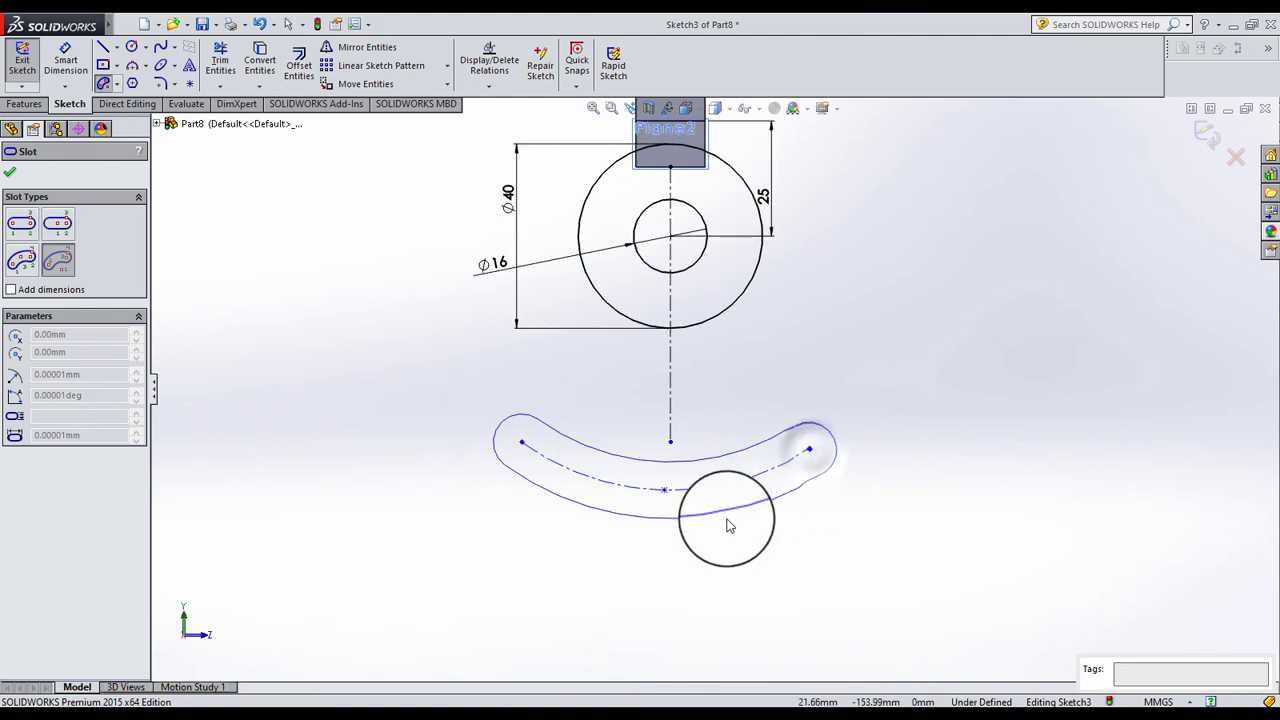
left_click(690, 540)
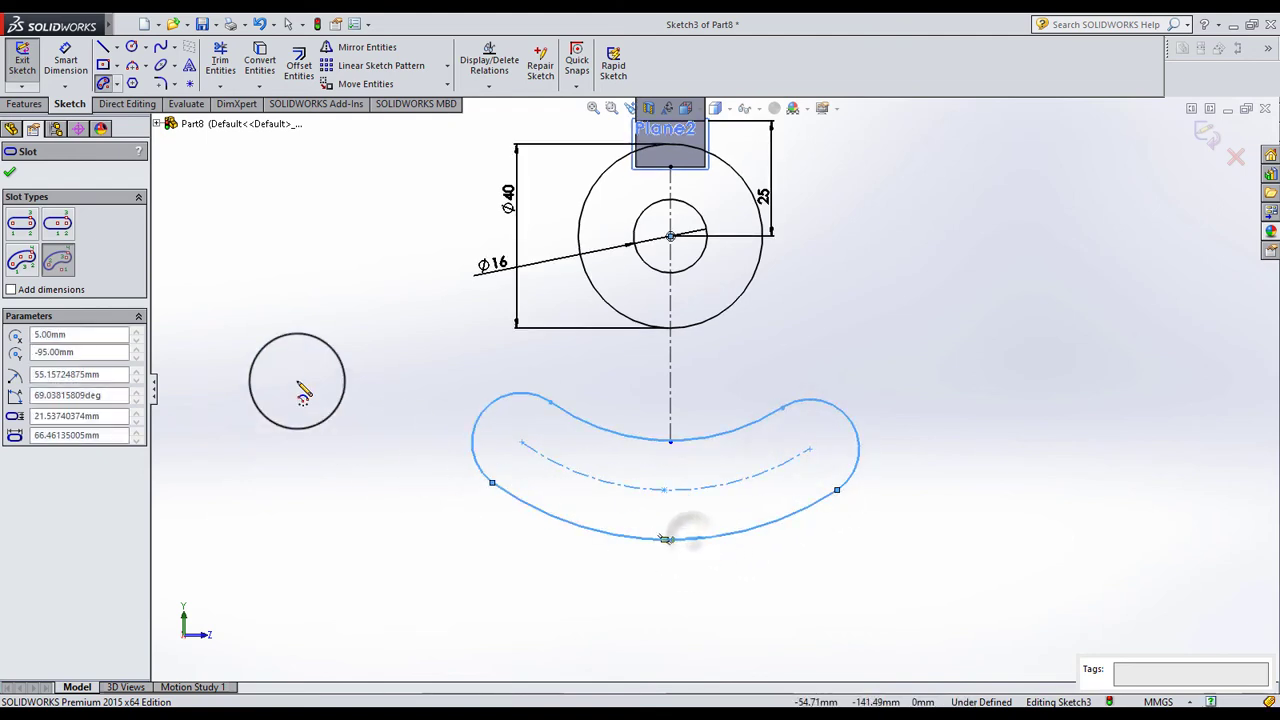
Dimension the slot's centre arc to radius 45.
left_click(65, 60)
left_click(712, 495)
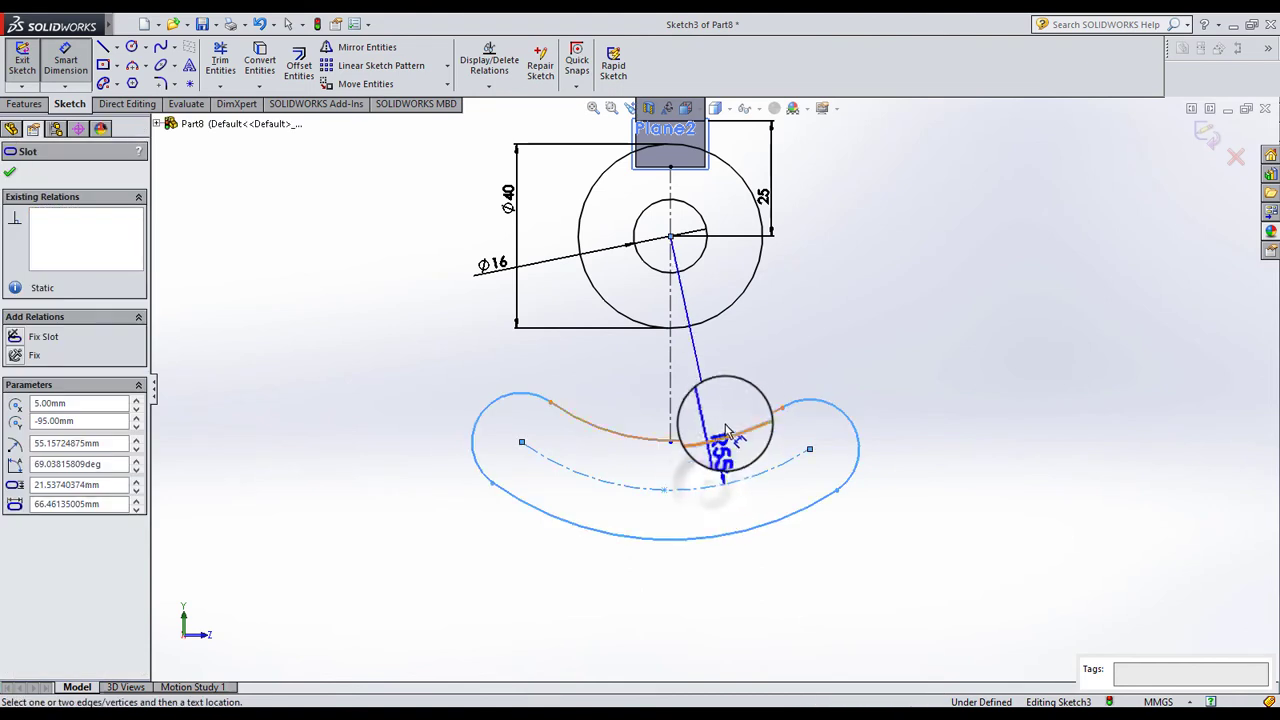
left_click(736, 412)
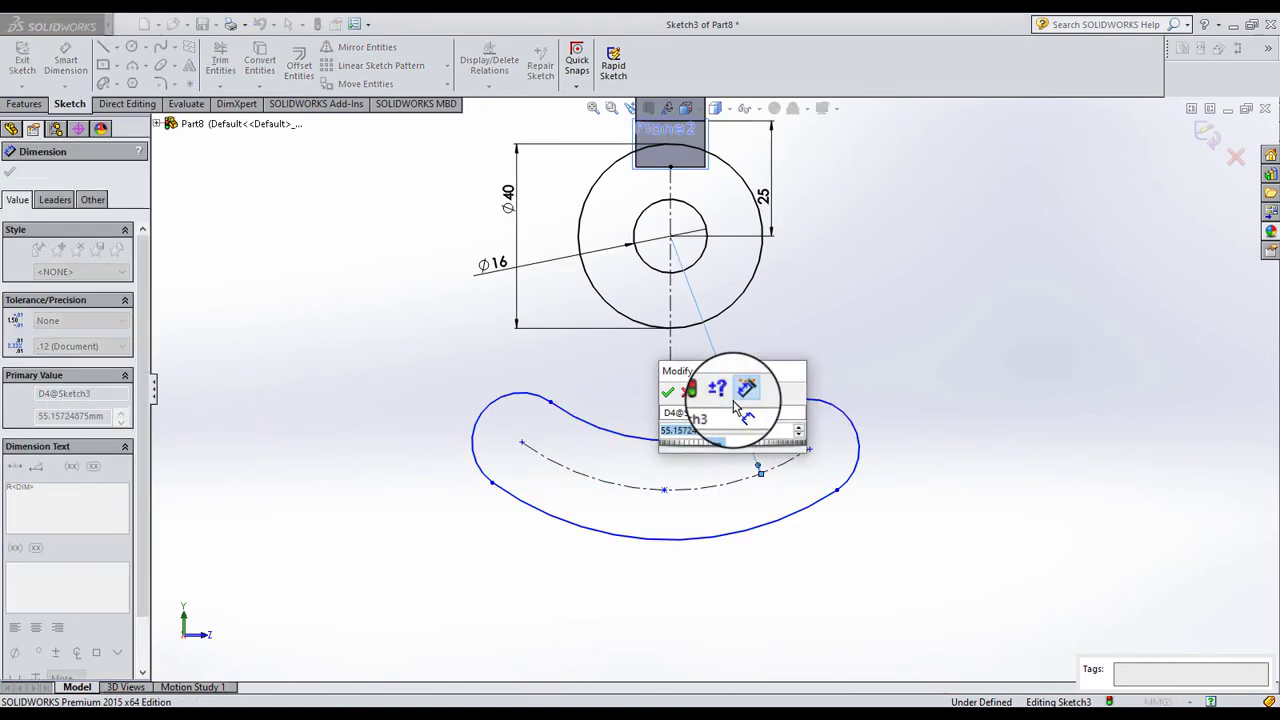
key("Return")
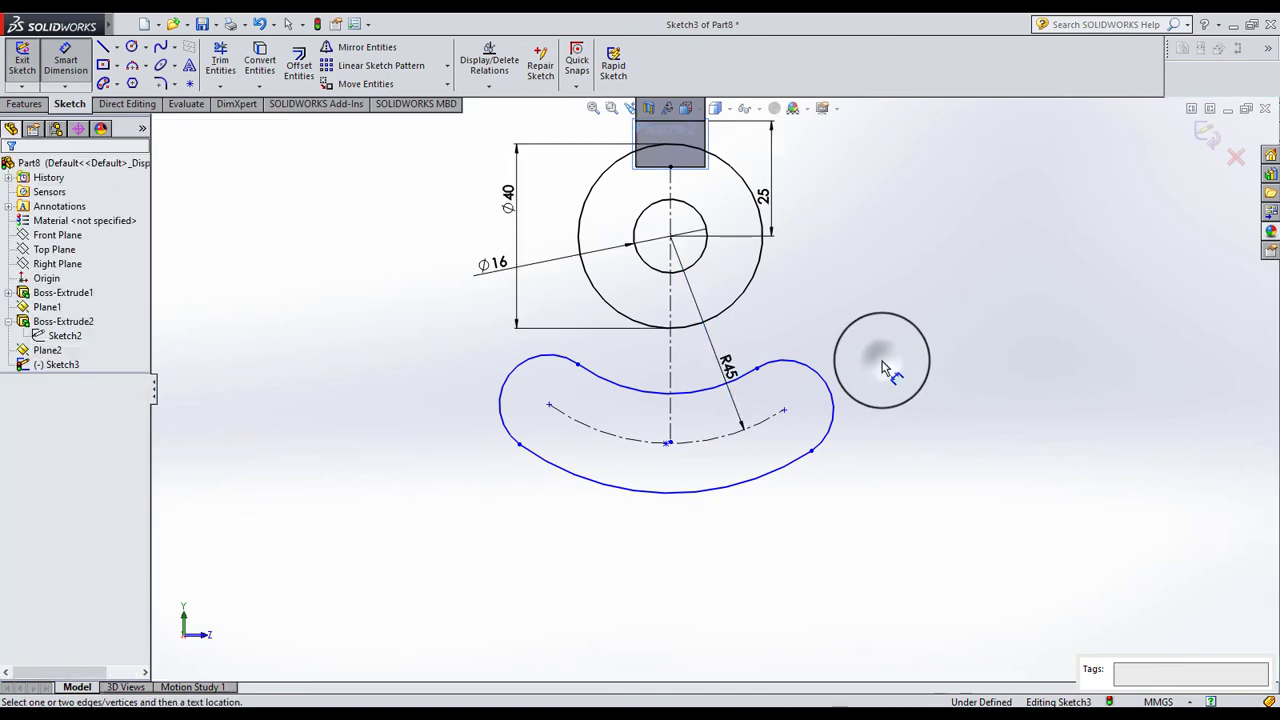
Make the slot's centre-arc midpoint coincident with the vertical centreline.
left_click_drag(881, 360, 676, 446)
scroll(678, 450, "up", 3)
scroll(670, 428, "up", 2)
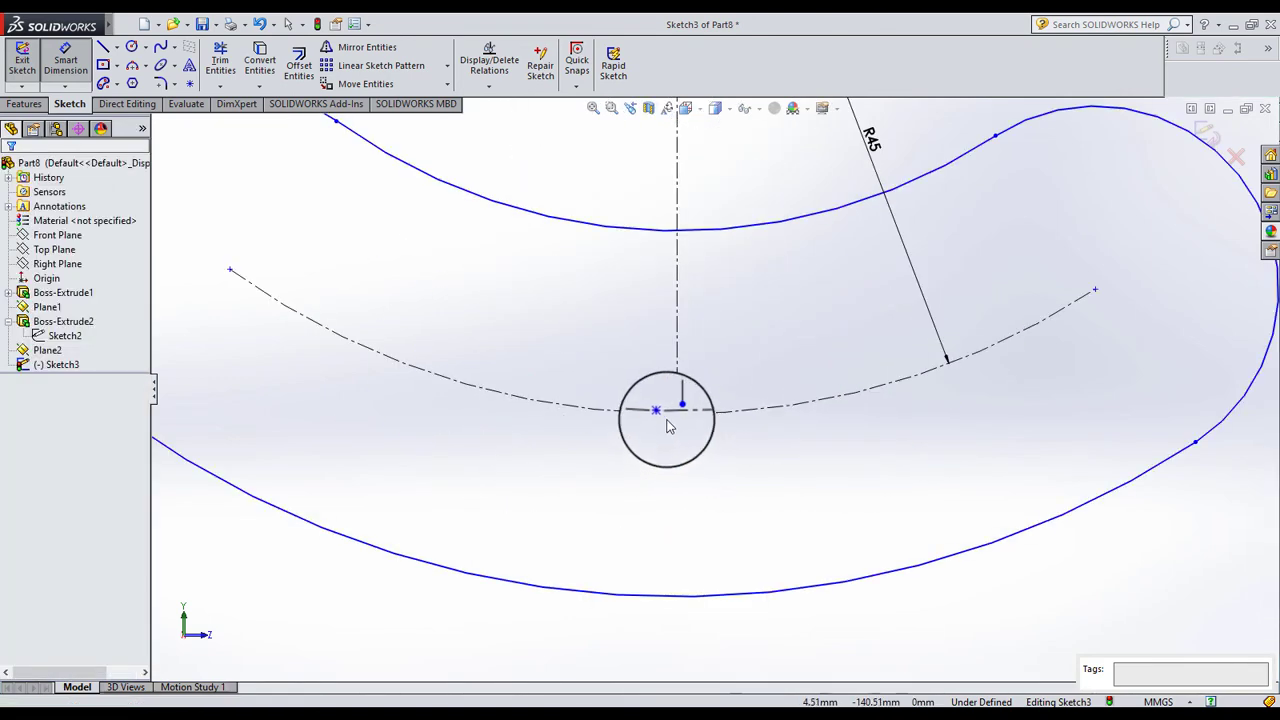
left_click(665, 418)
left_click(660, 412, "ctrl")
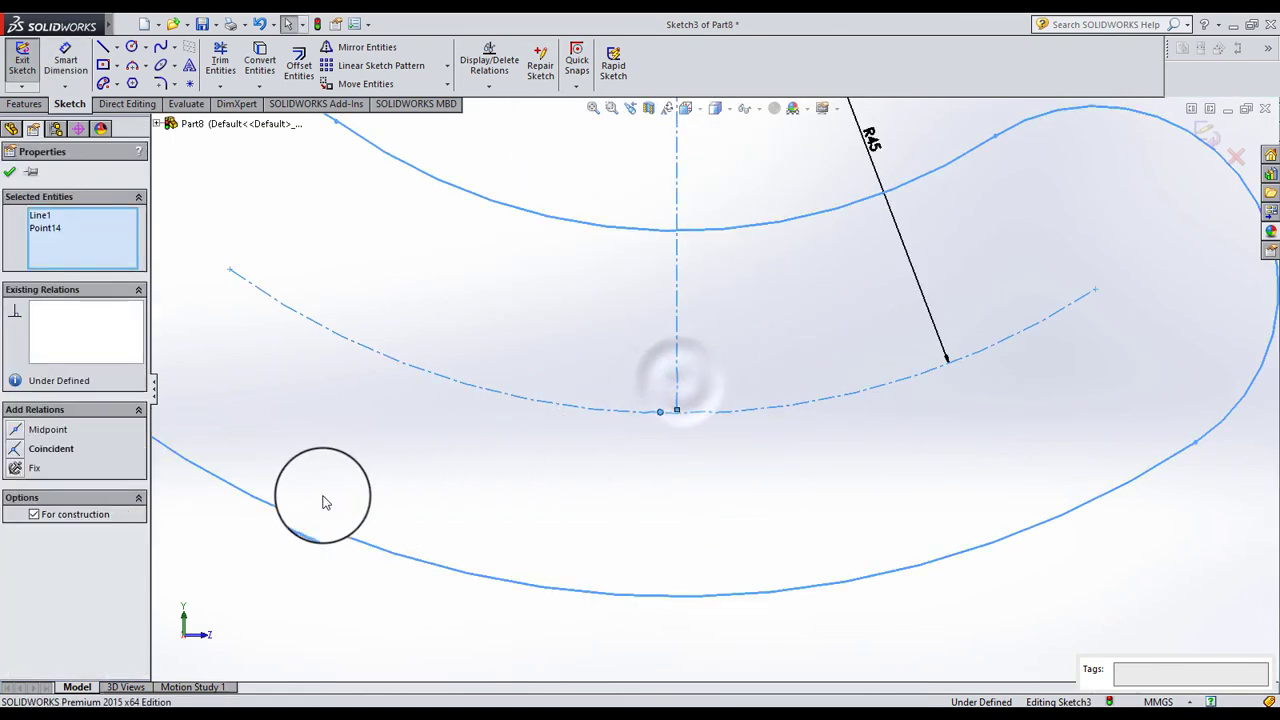
left_click(16, 451)
left_click(551, 537)
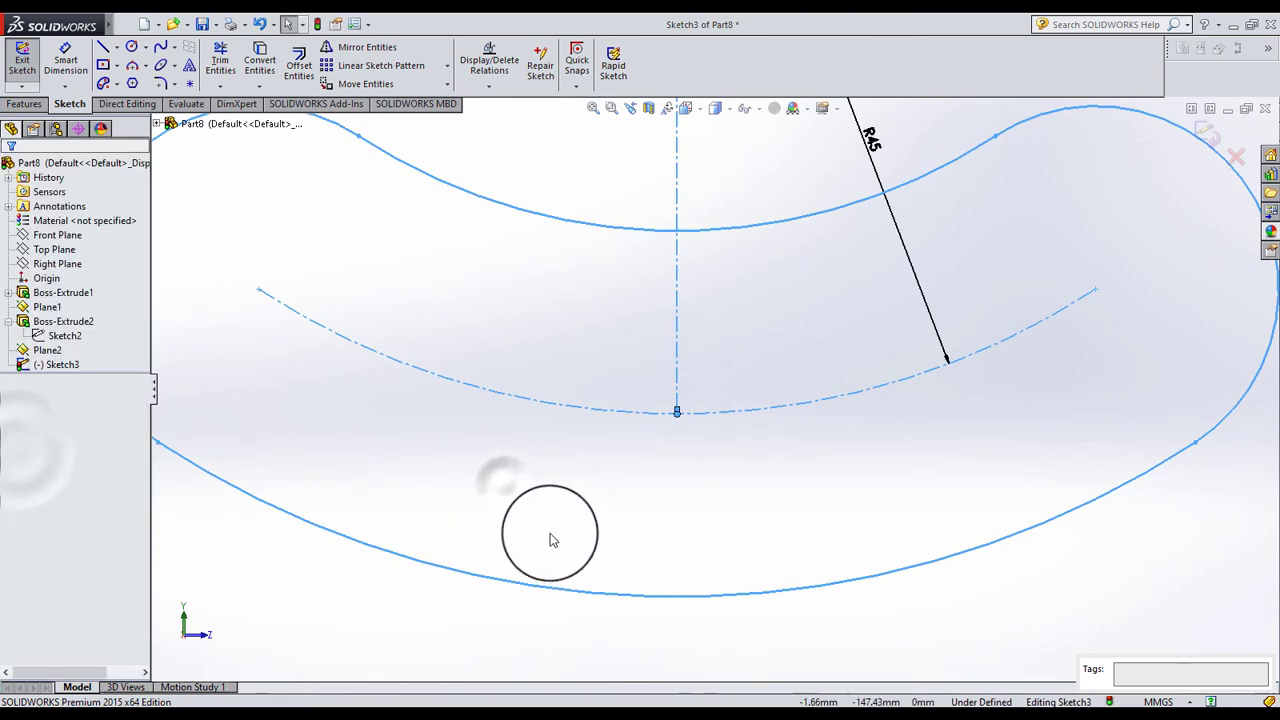
scroll(600, 480, "down", 5)
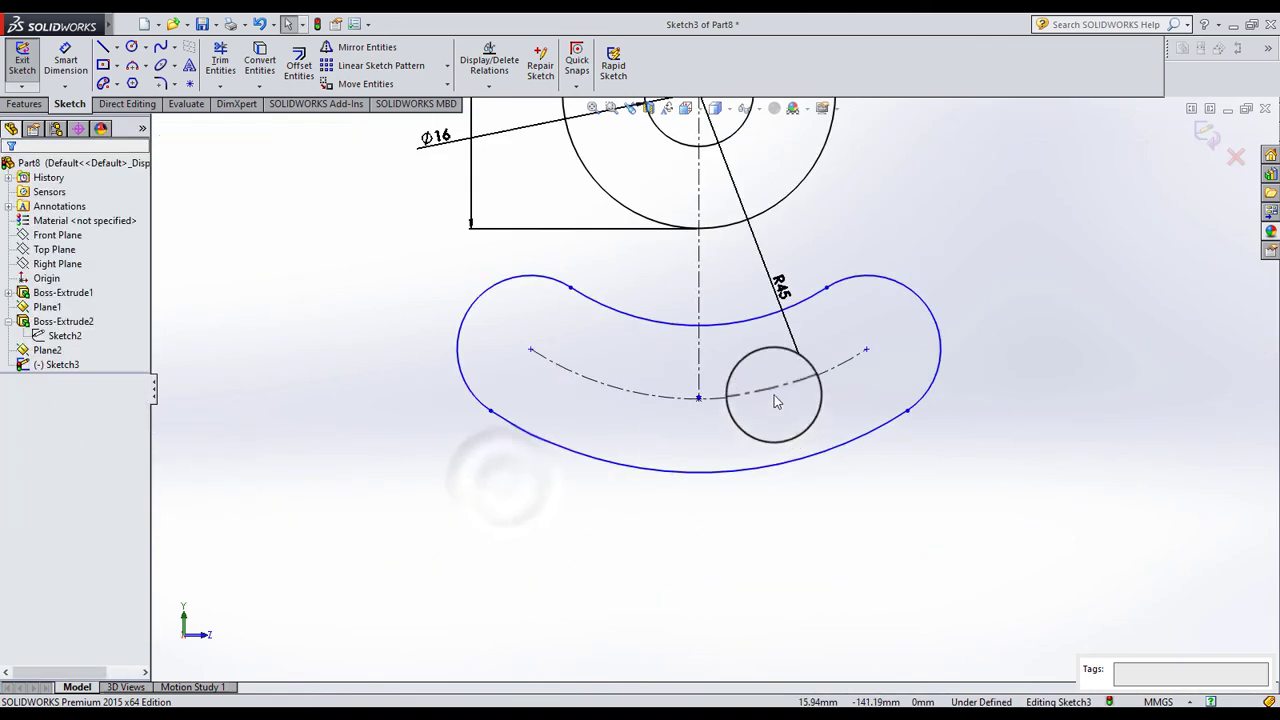
Draw two construction centrelines from the bushing centre to the slot's left and right ends.
left_click(117, 47)
left_click(140, 90)
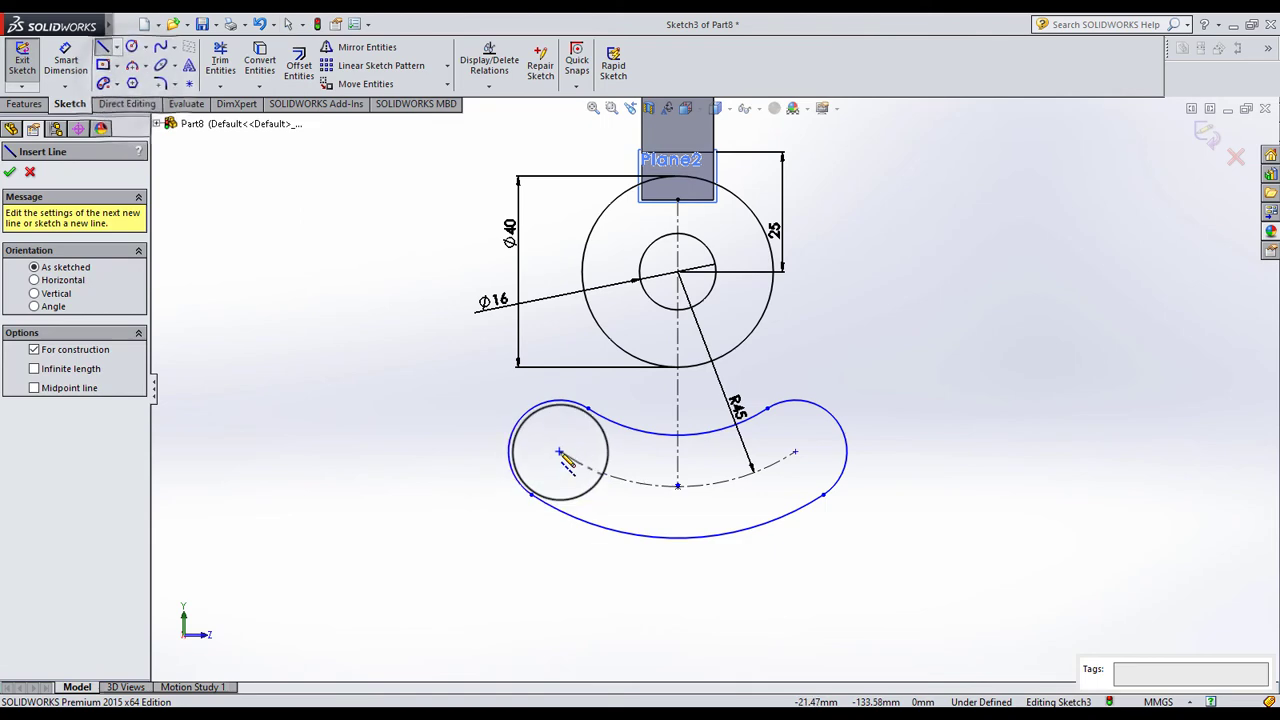
left_click(559, 452)
left_click(678, 272)
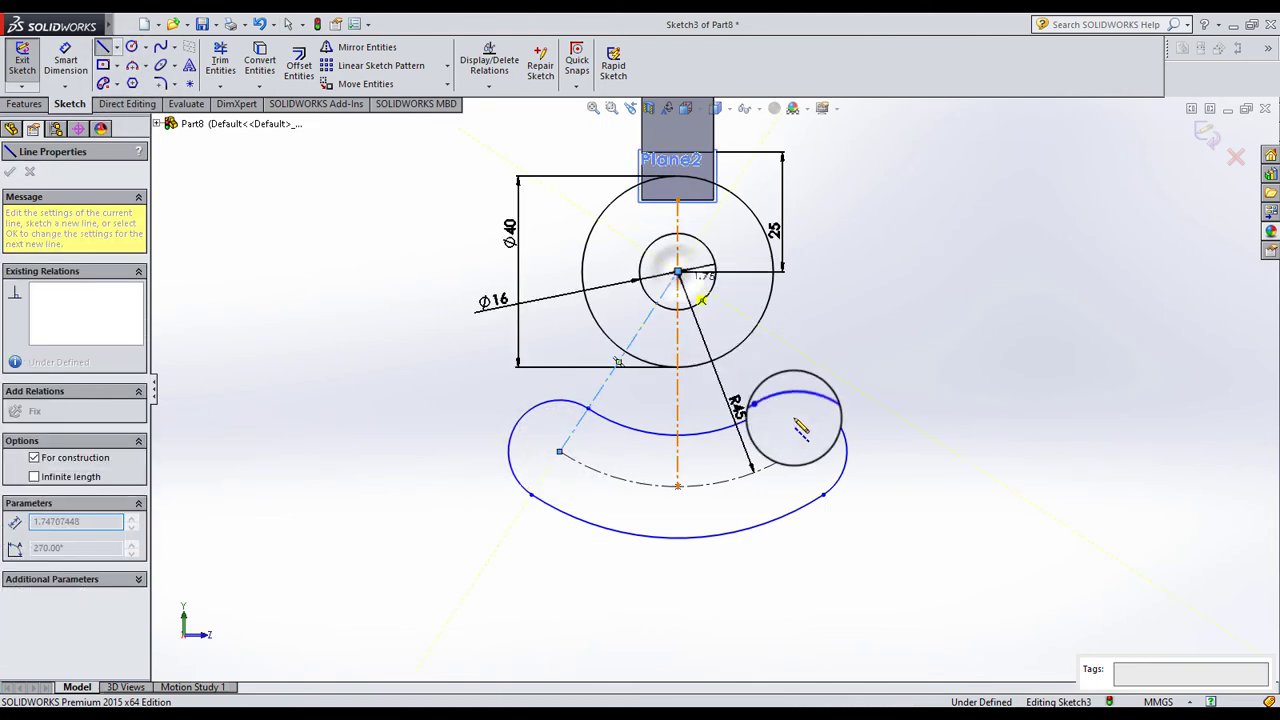
left_click(795, 452)
Set a 90° angle between the two centrelines and place a radius dimension on the slot's end arc.
left_click(65, 60)
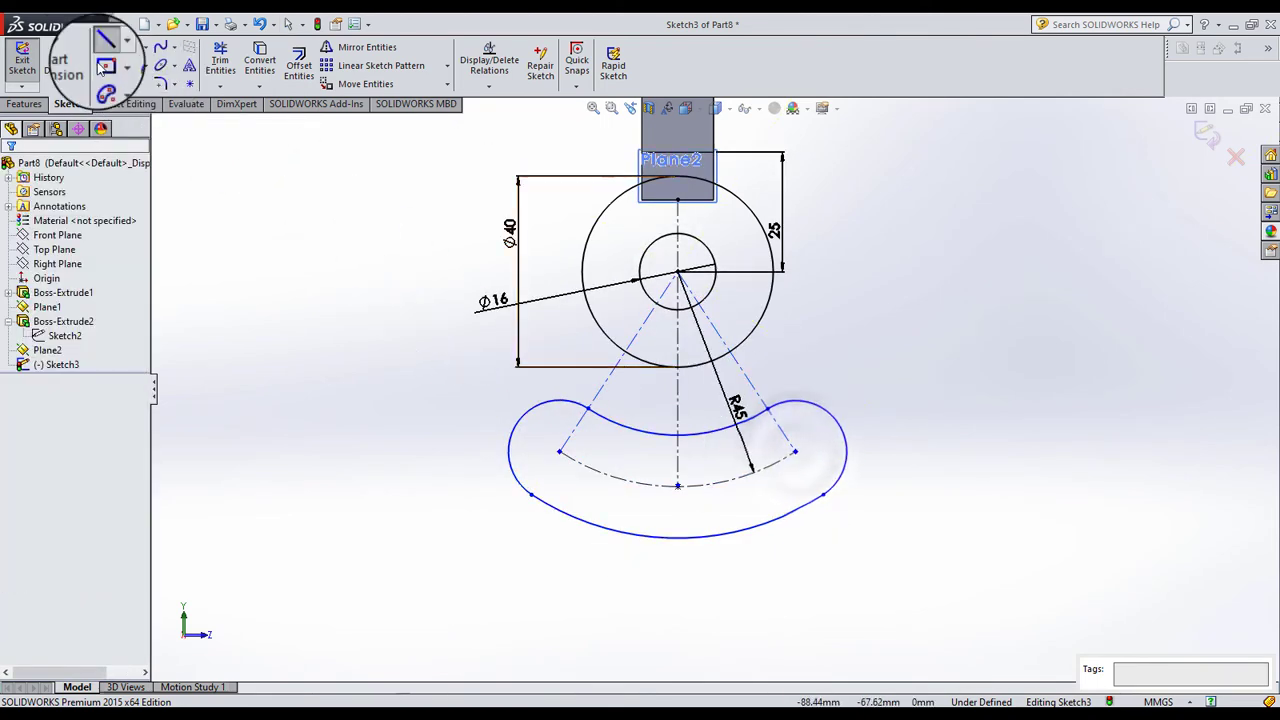
left_click(608, 378)
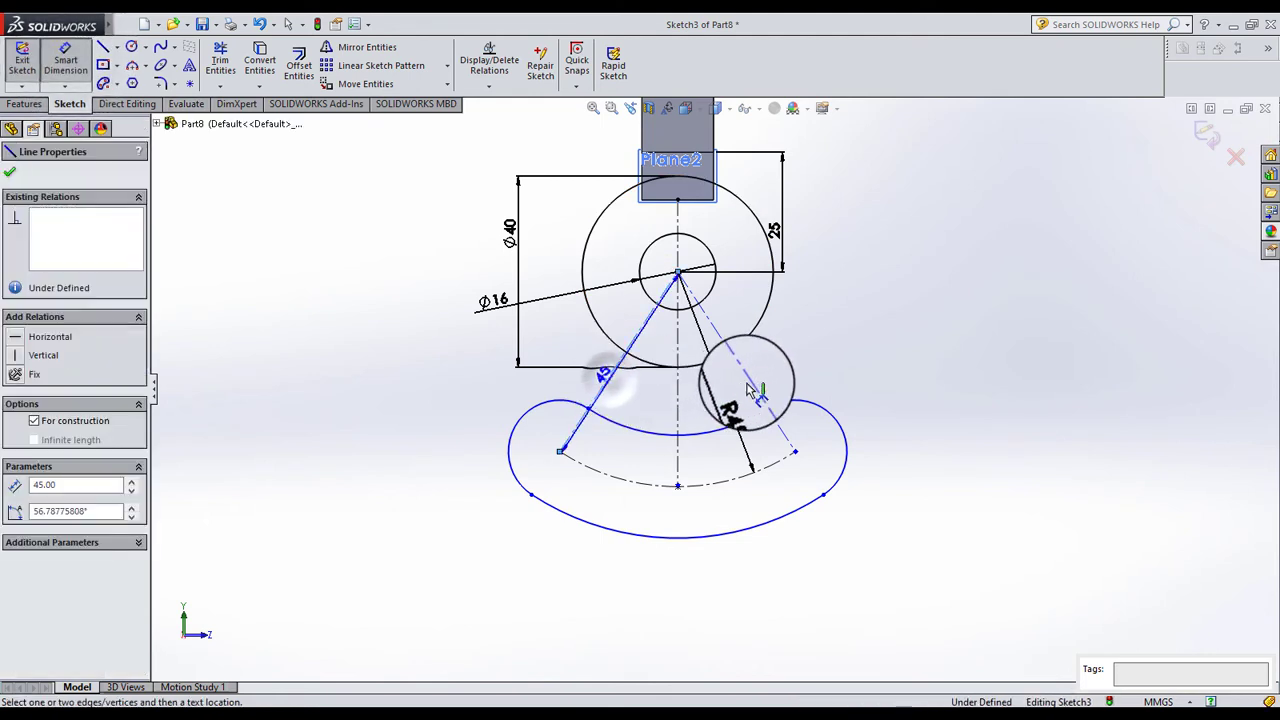
left_click(750, 376)
left_click(683, 399)
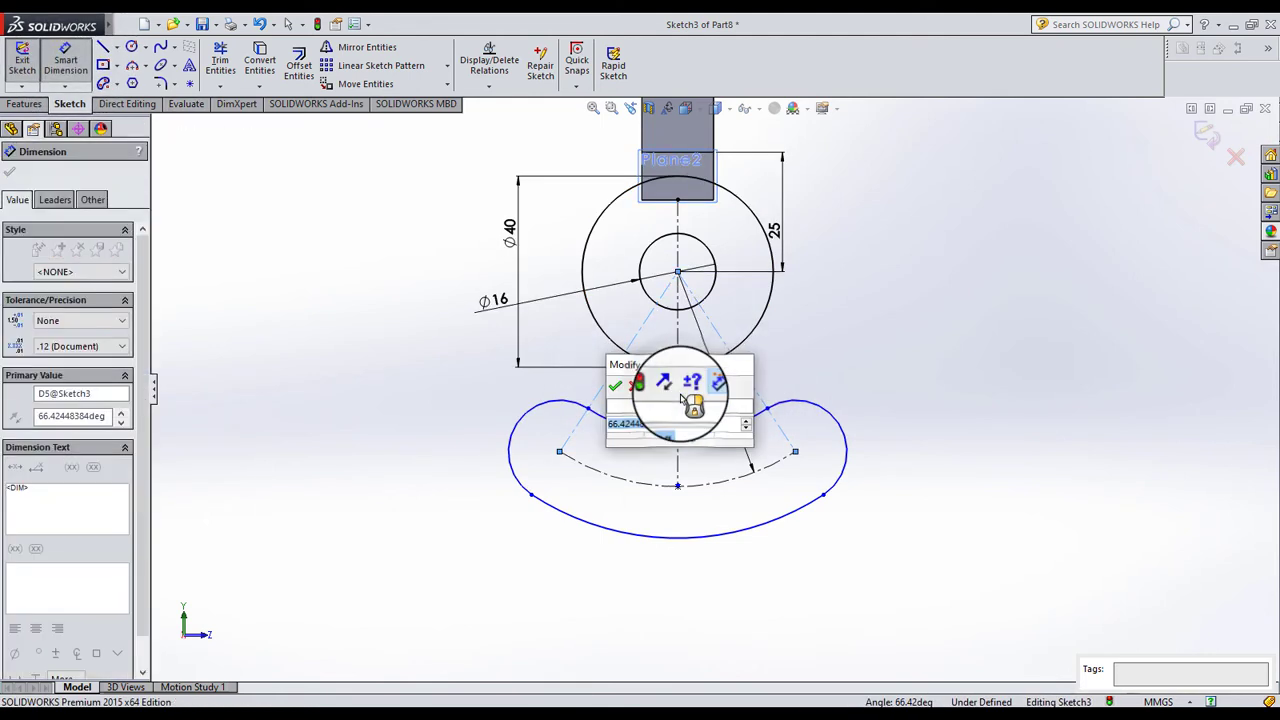
key("Return")
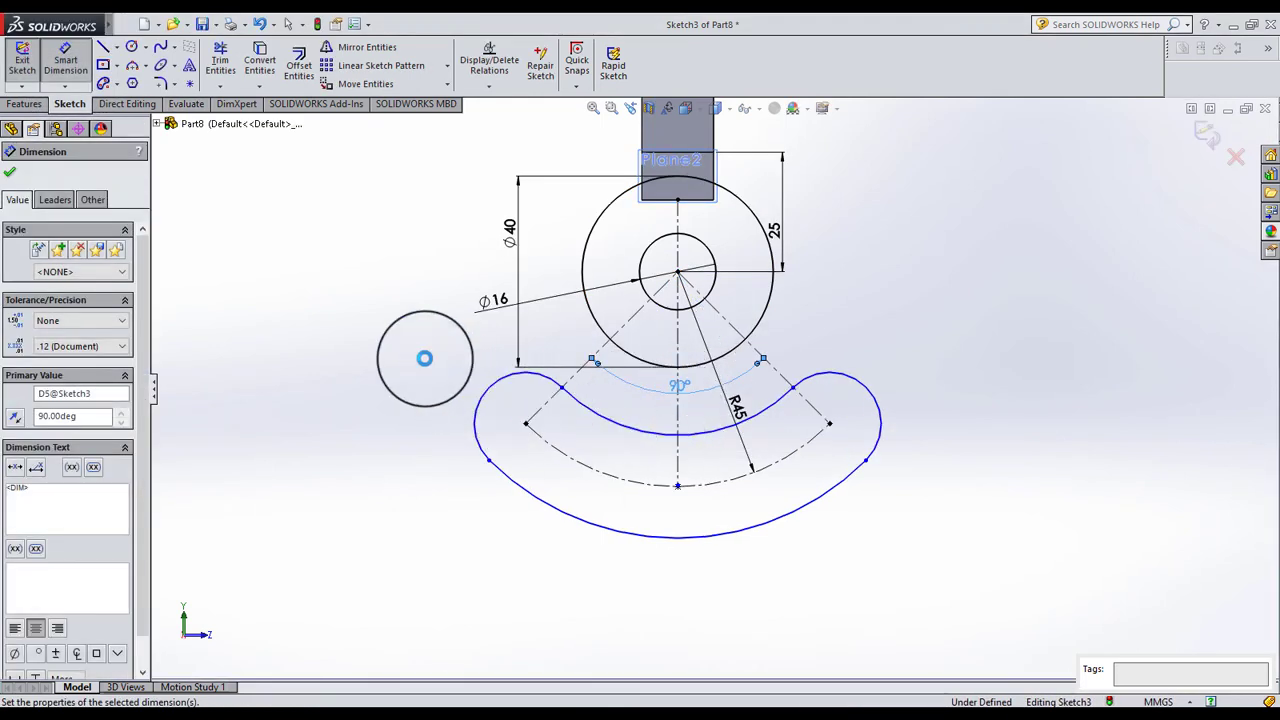
left_click(424, 358)
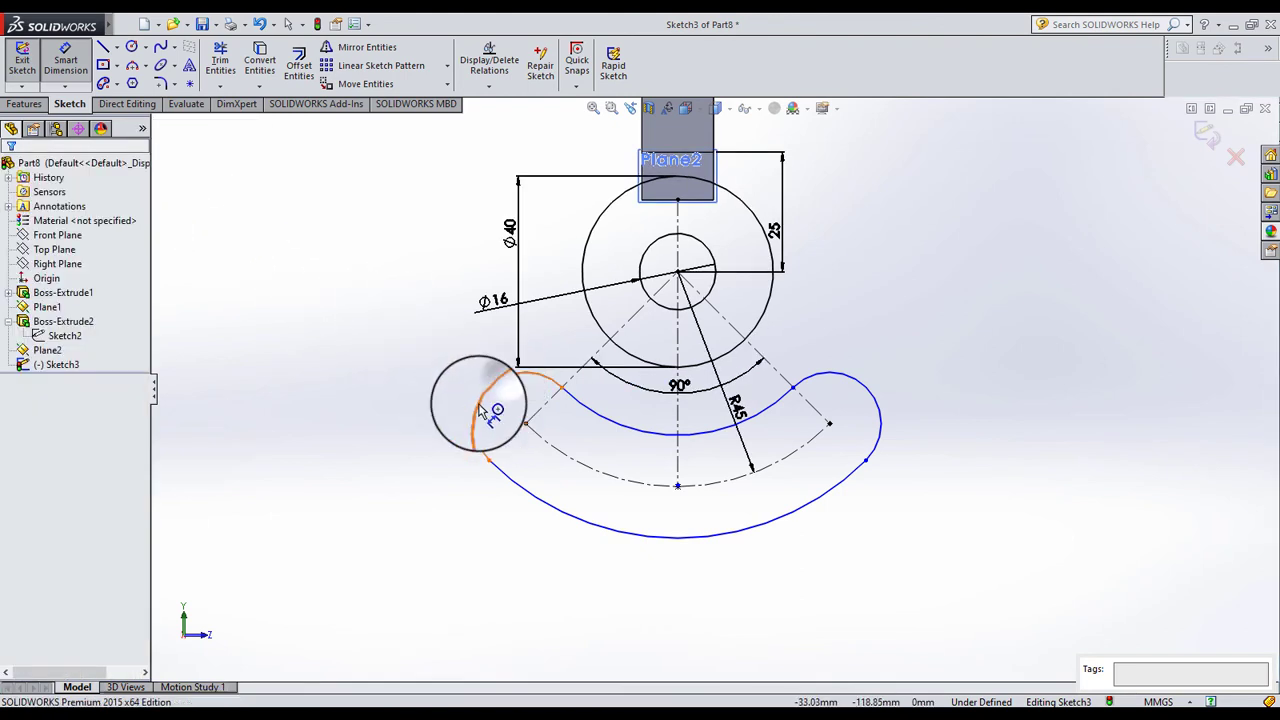
left_click(489, 400)
left_click(455, 400)
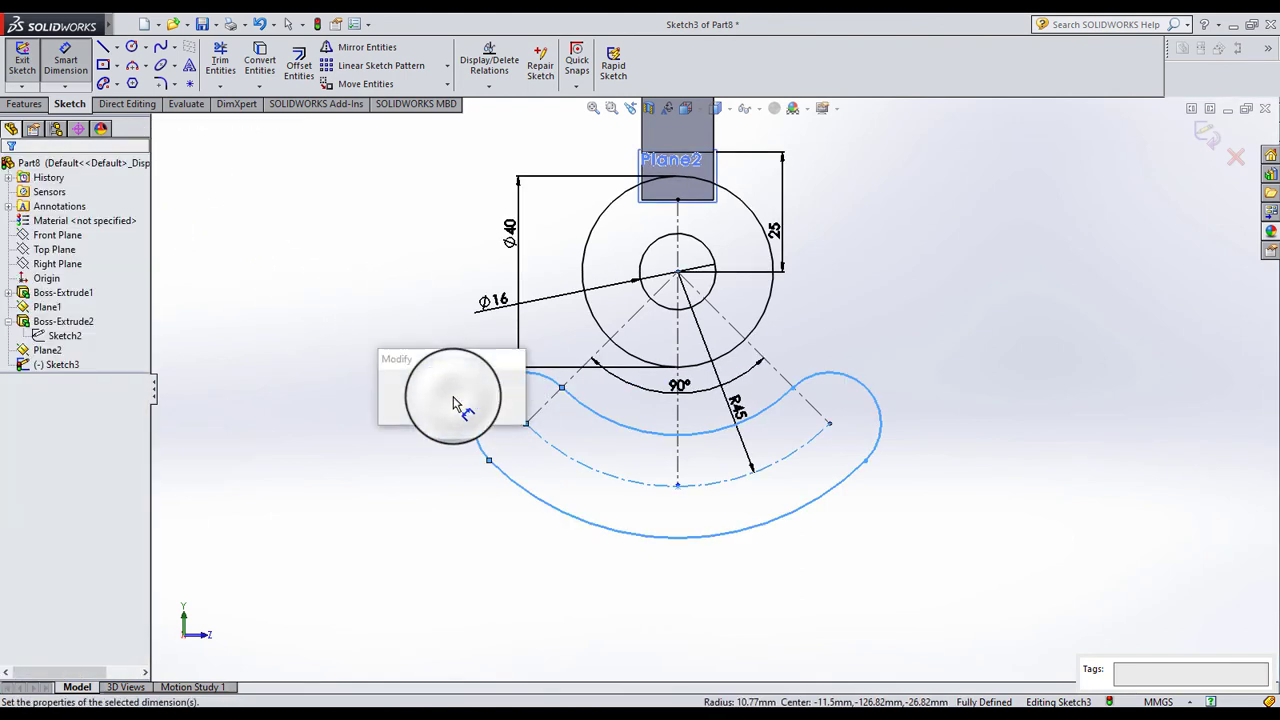
Set the slot-end arc to R10 and draw a large circle centred on the bushing centre.
type("10")
key("Return")
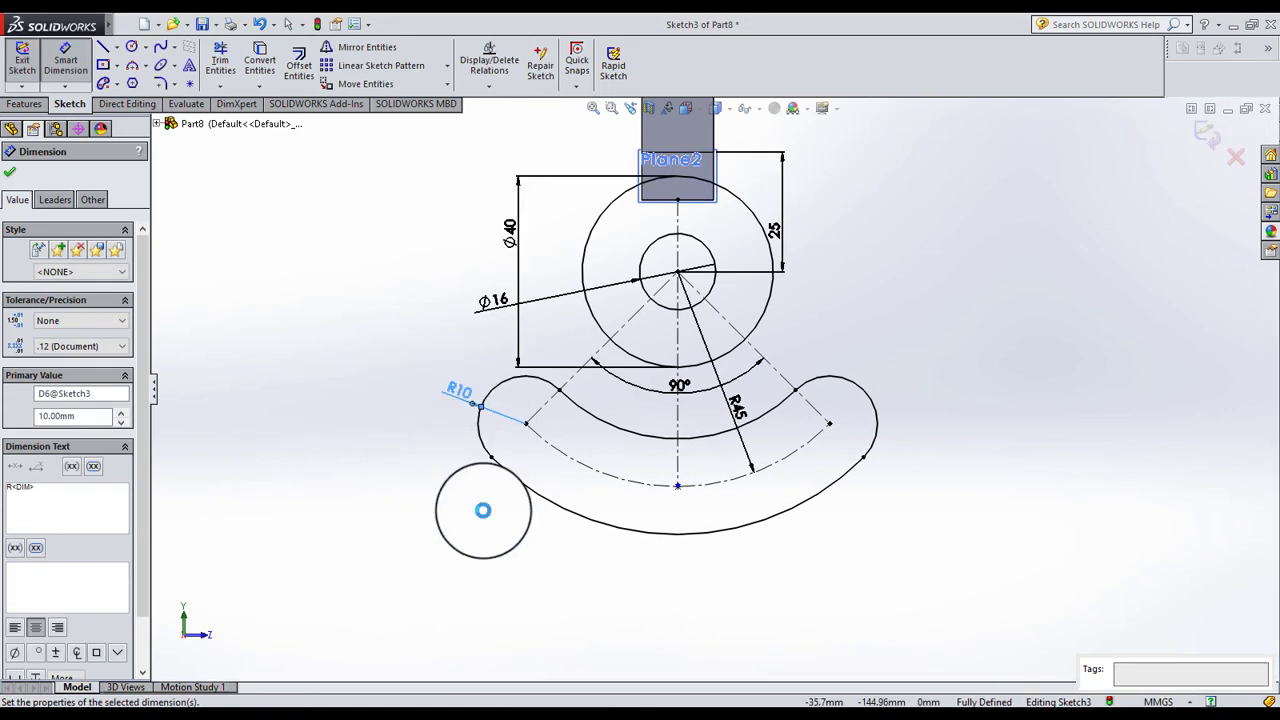
left_click(483, 510)
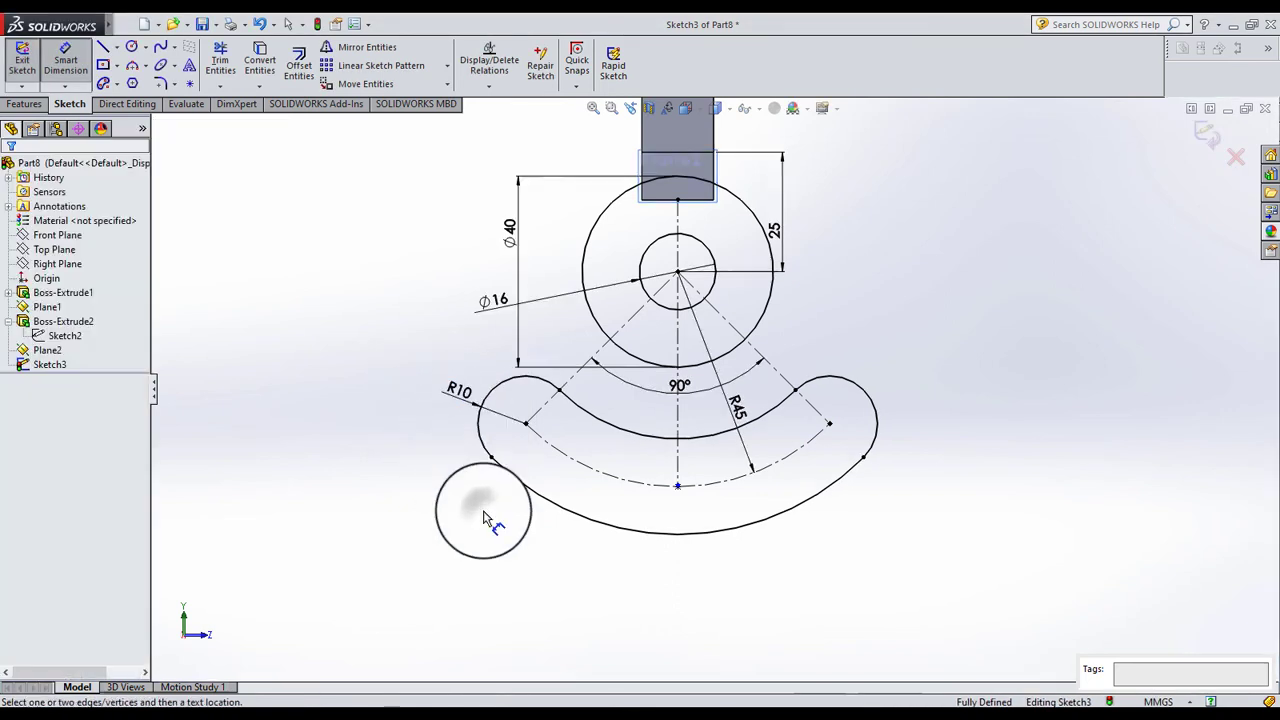
left_click(131, 47)
left_click(677, 270)
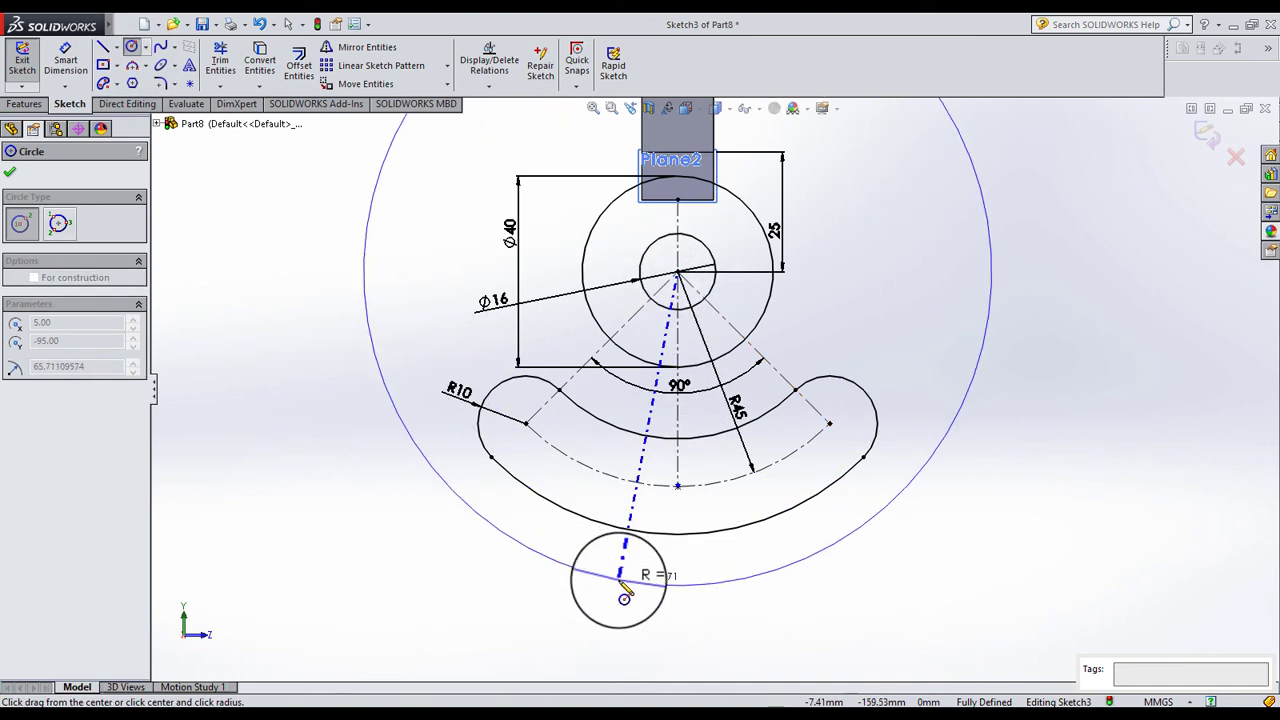
left_click(622, 580)
Dimension the large circle to Ø100, then change it to Ø130.
left_click(72, 58)
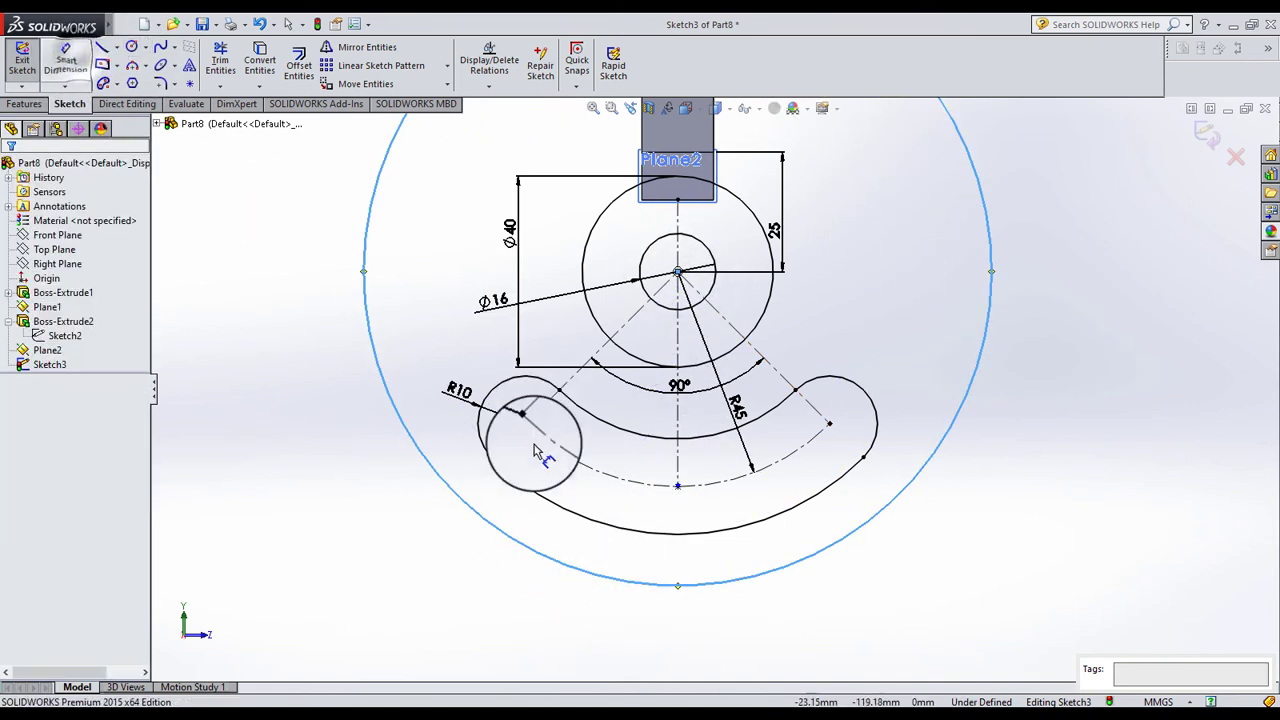
left_click(473, 510)
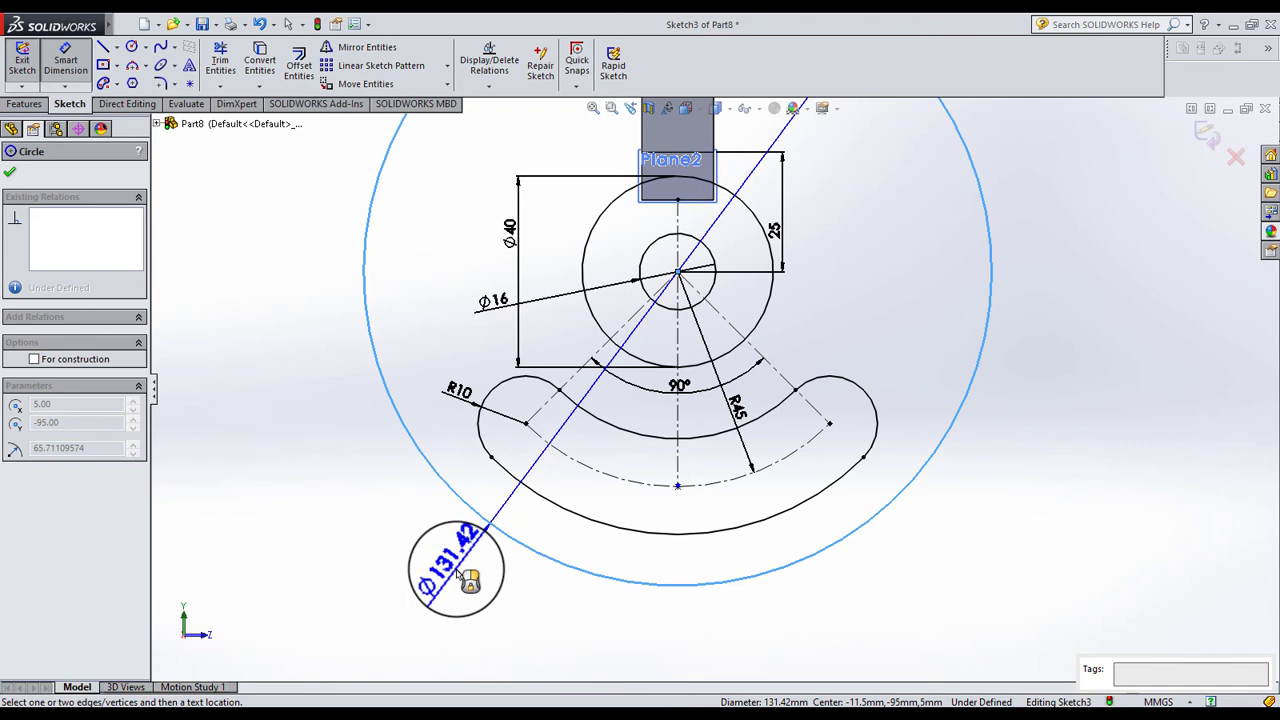
left_click(458, 573)
type("100")
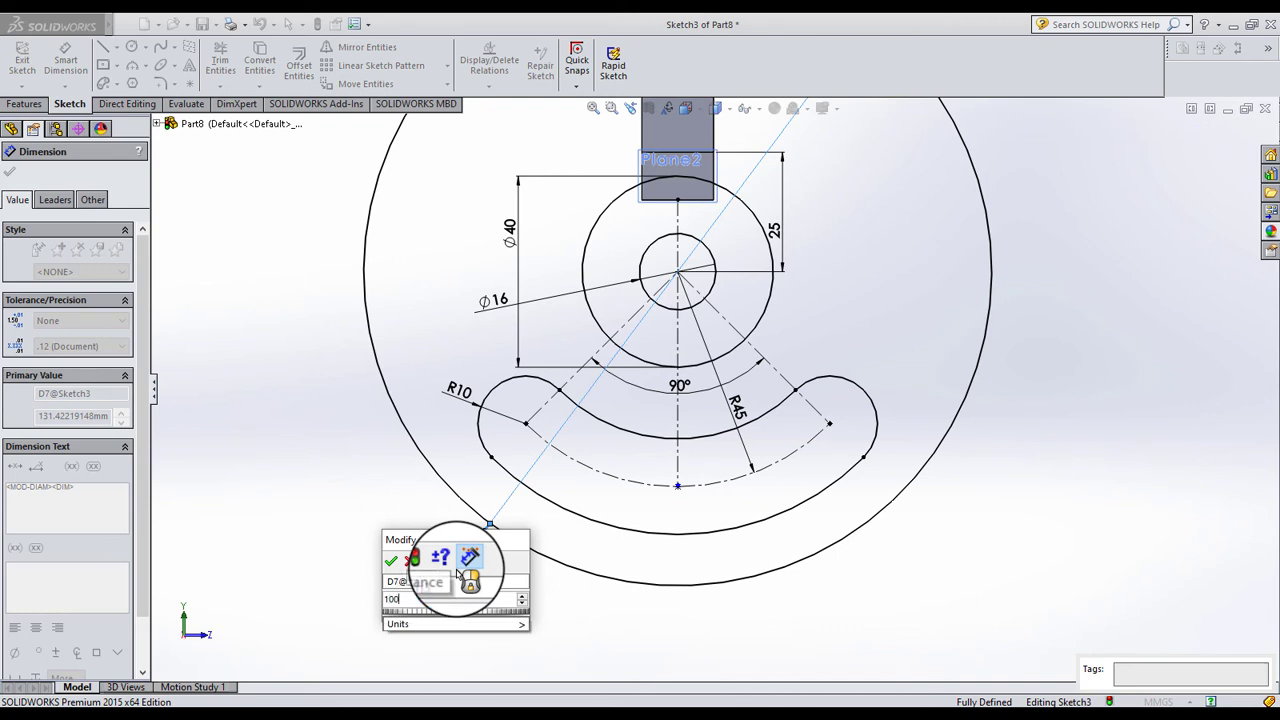
key("Return")
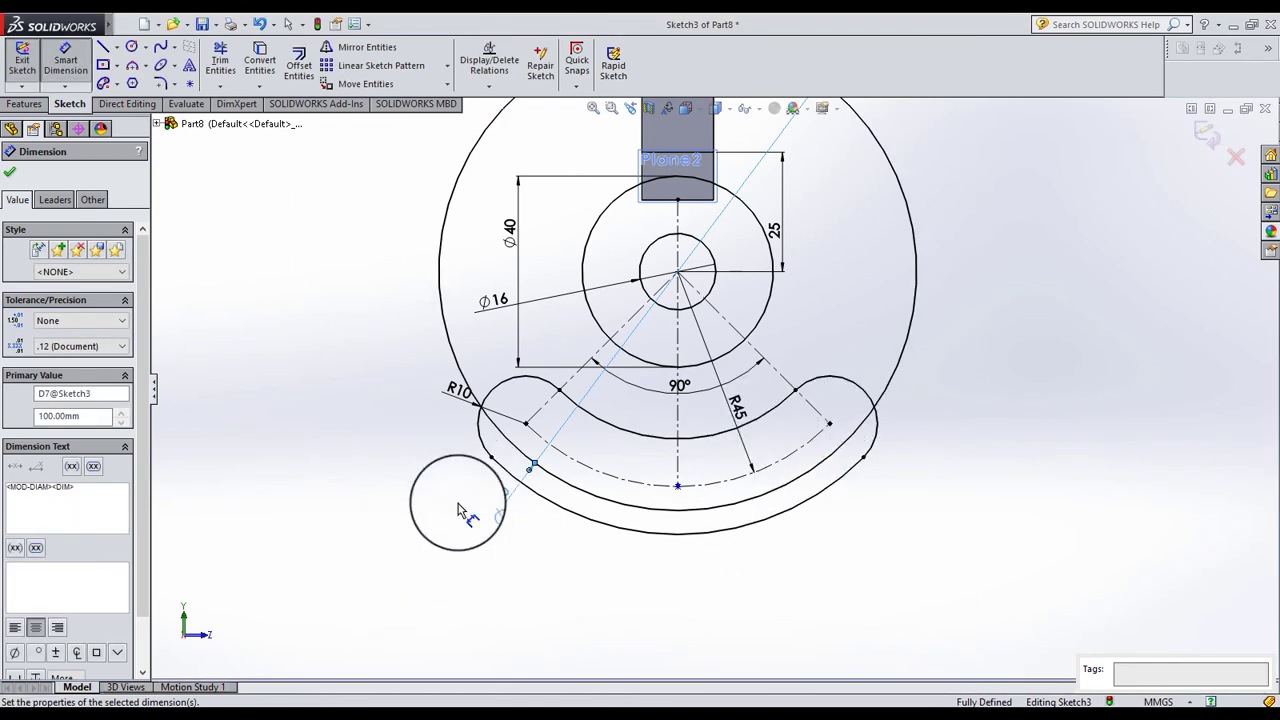
double_click(500, 497)
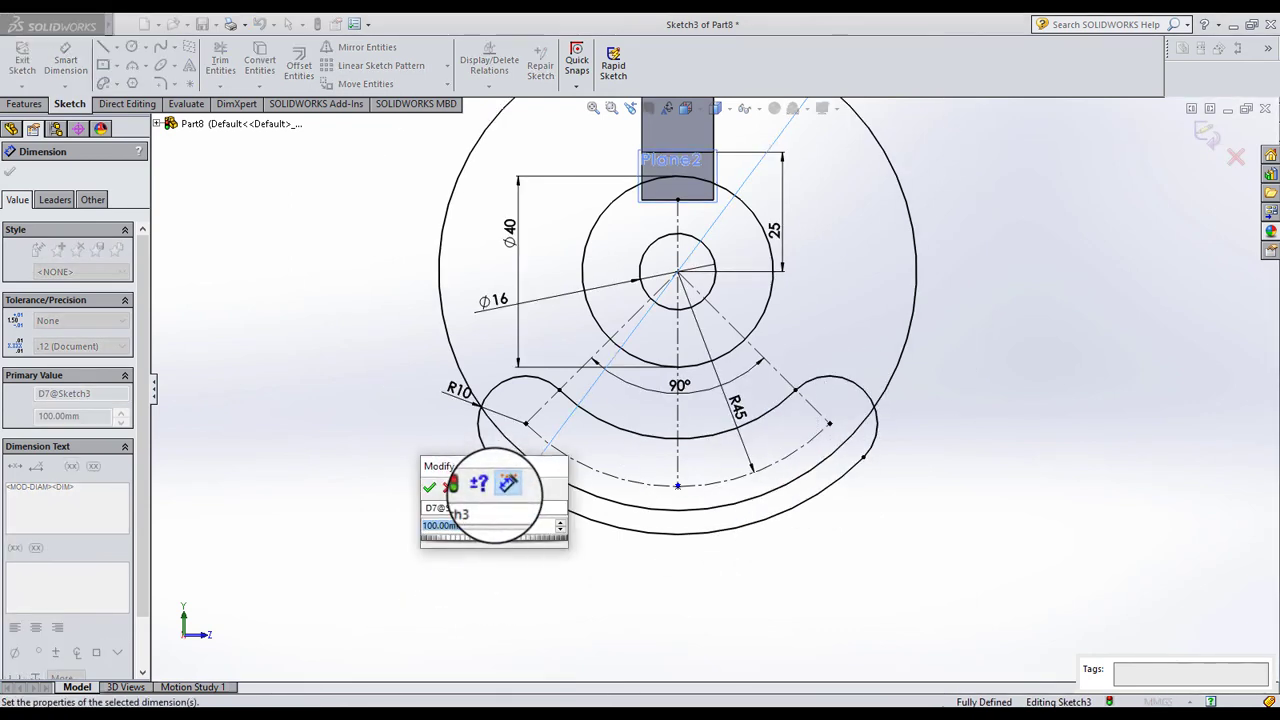
type("0")
key("Return")
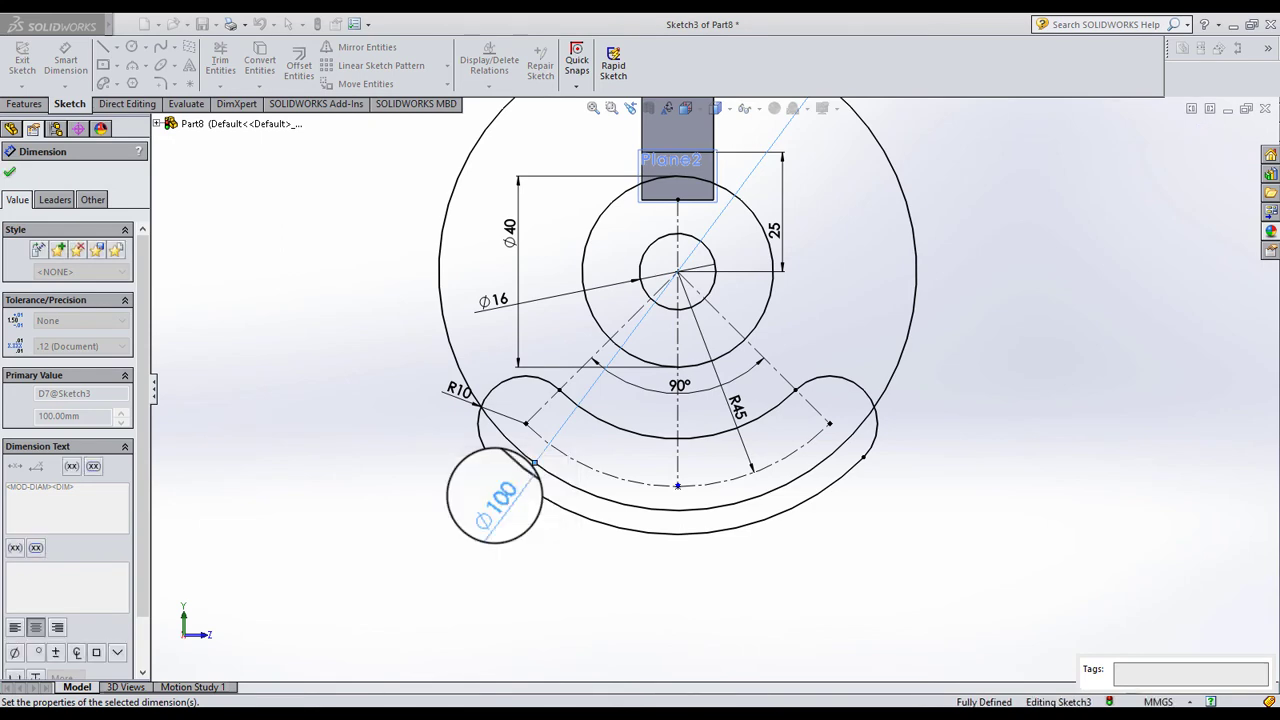
left_click(944, 651)
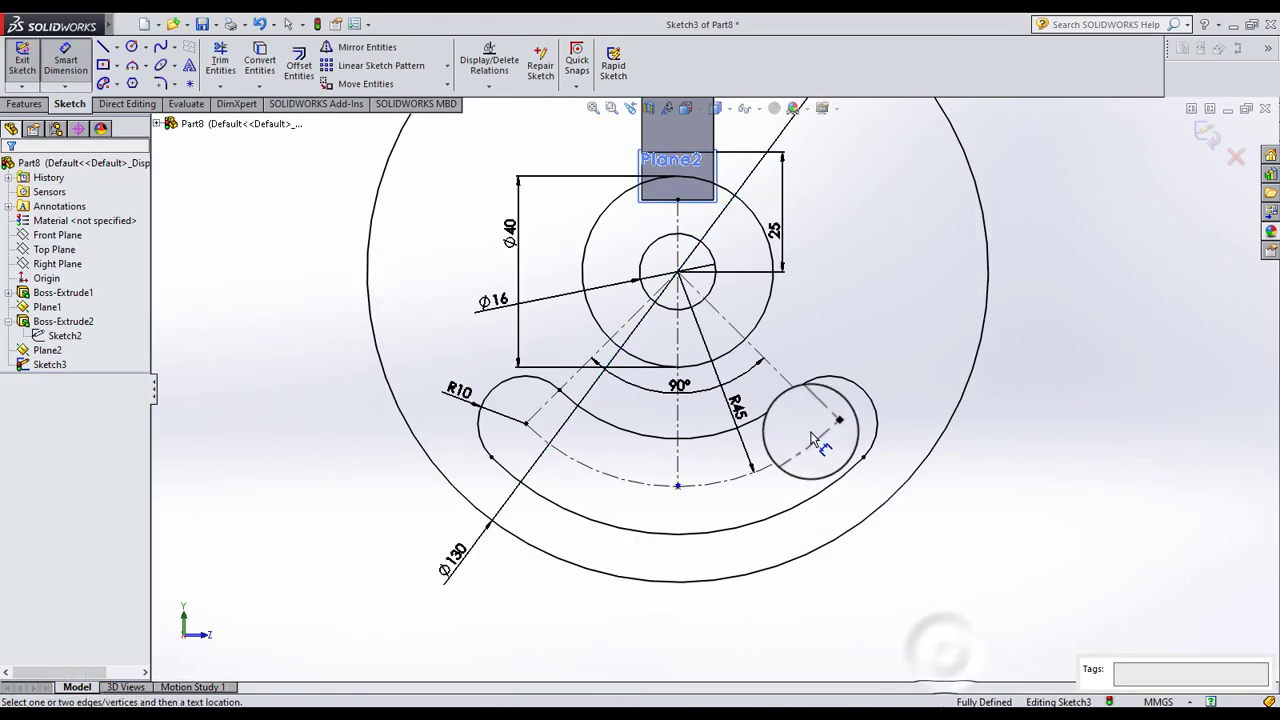
Delete the Ø130 dimension so the large circle stays undimensioned.
scroll(700, 390, "up", 3)
scroll(760, 340, "down", 3)
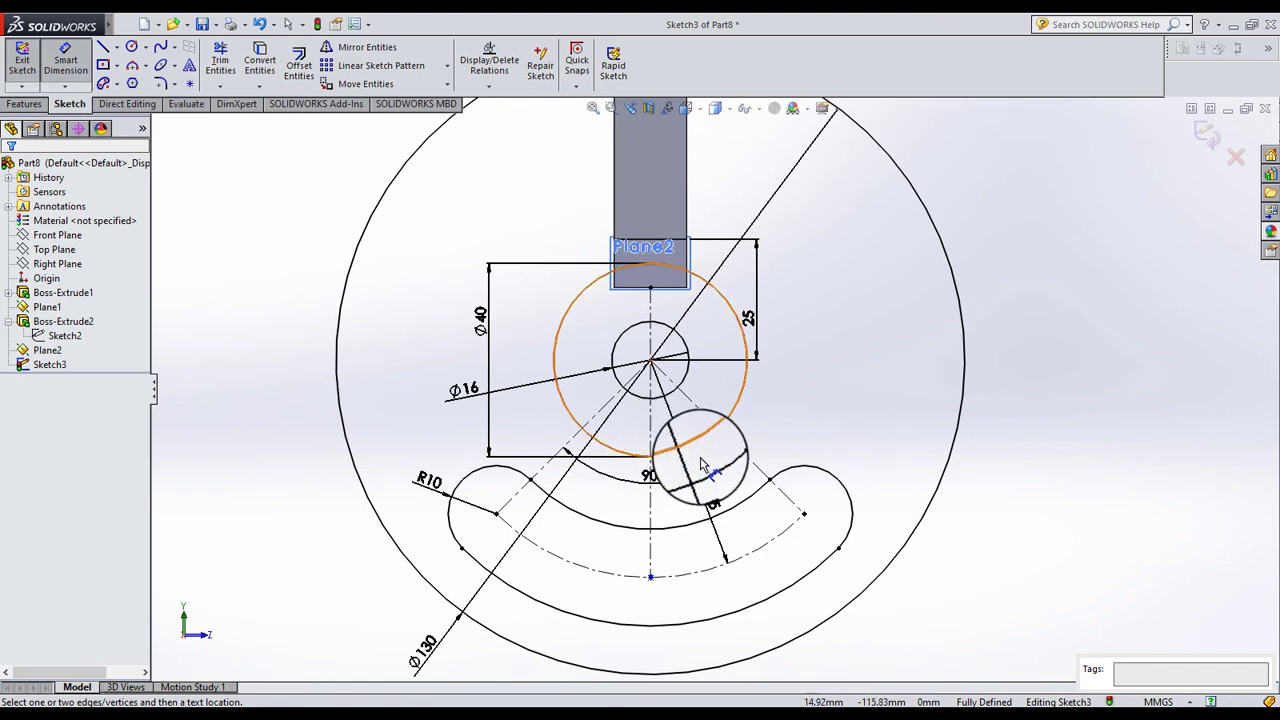
scroll(714, 386, "up", 2)
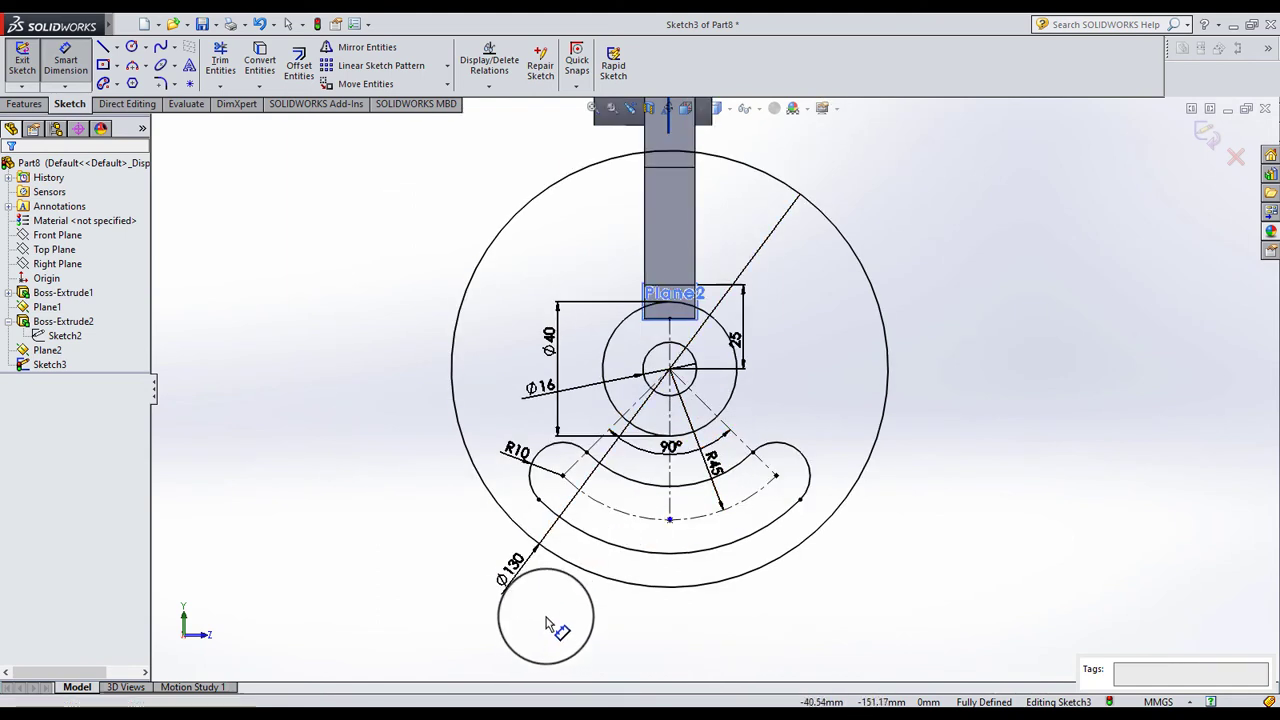
left_click(475, 556)
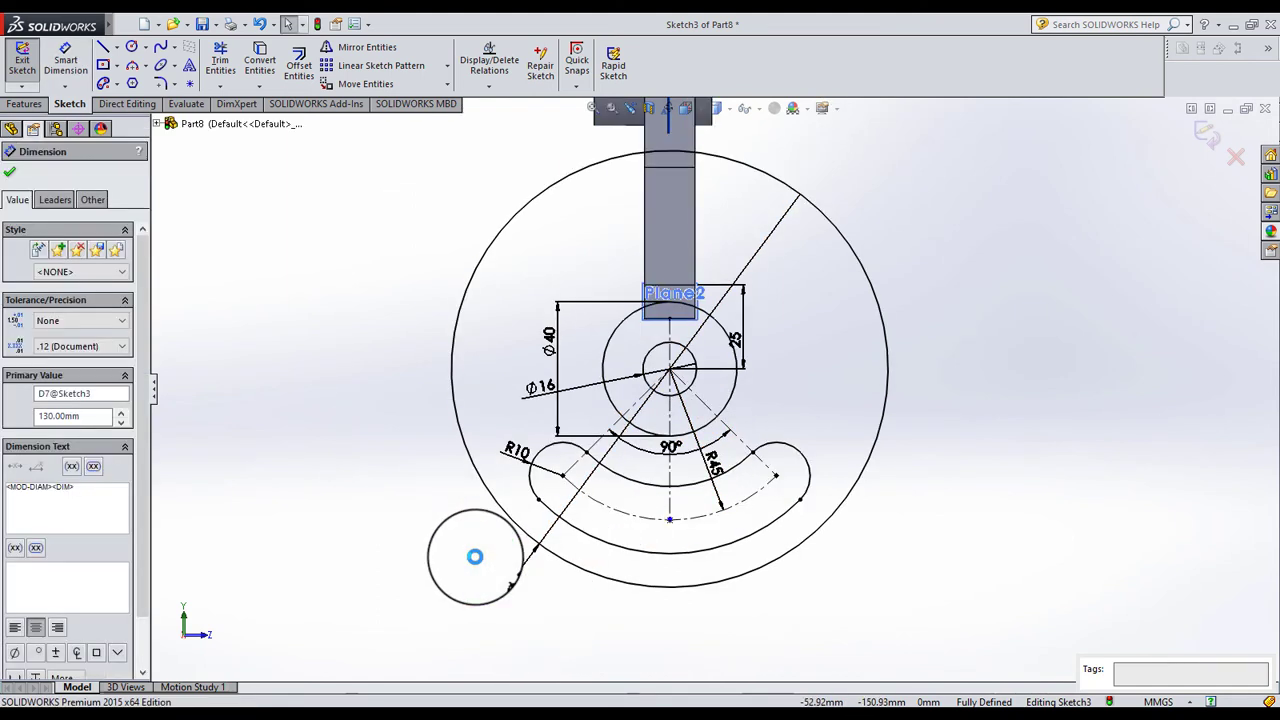
key("Delete")
scroll(770, 435, "down", 2)
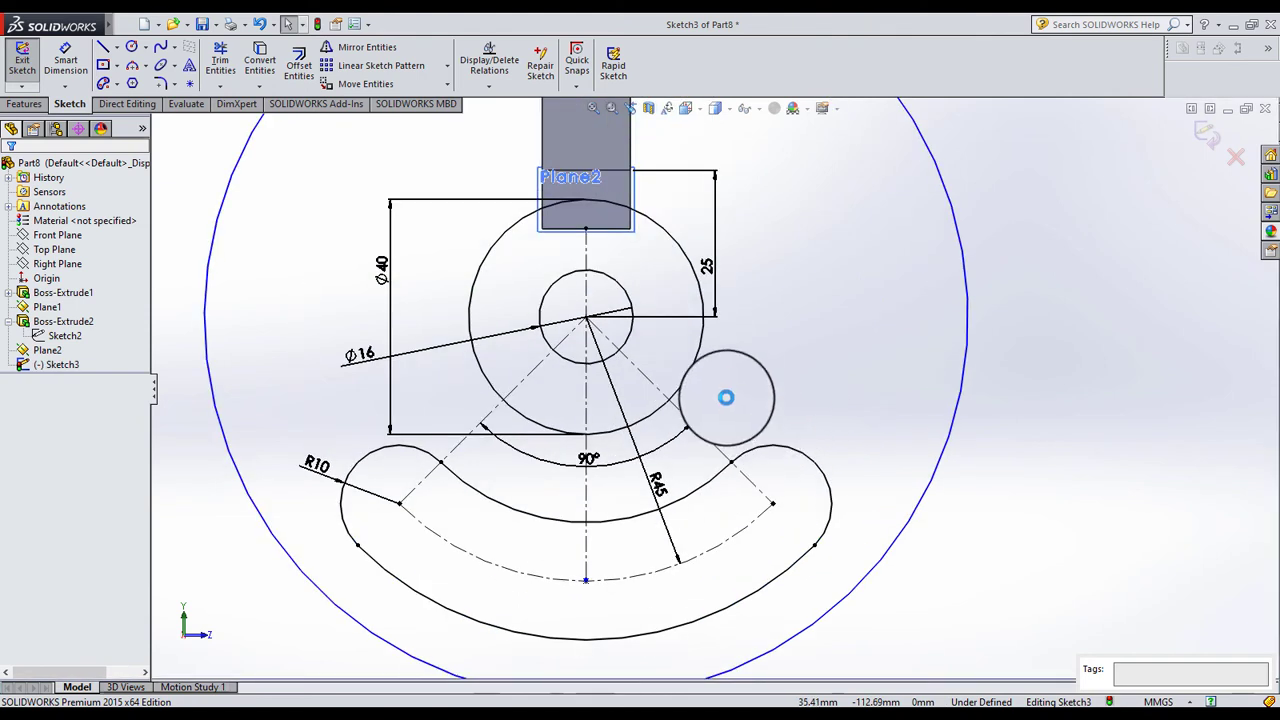
Draw a small circle right of the bushing and make it tangent to the Ø40 circle.
left_click(133, 48)
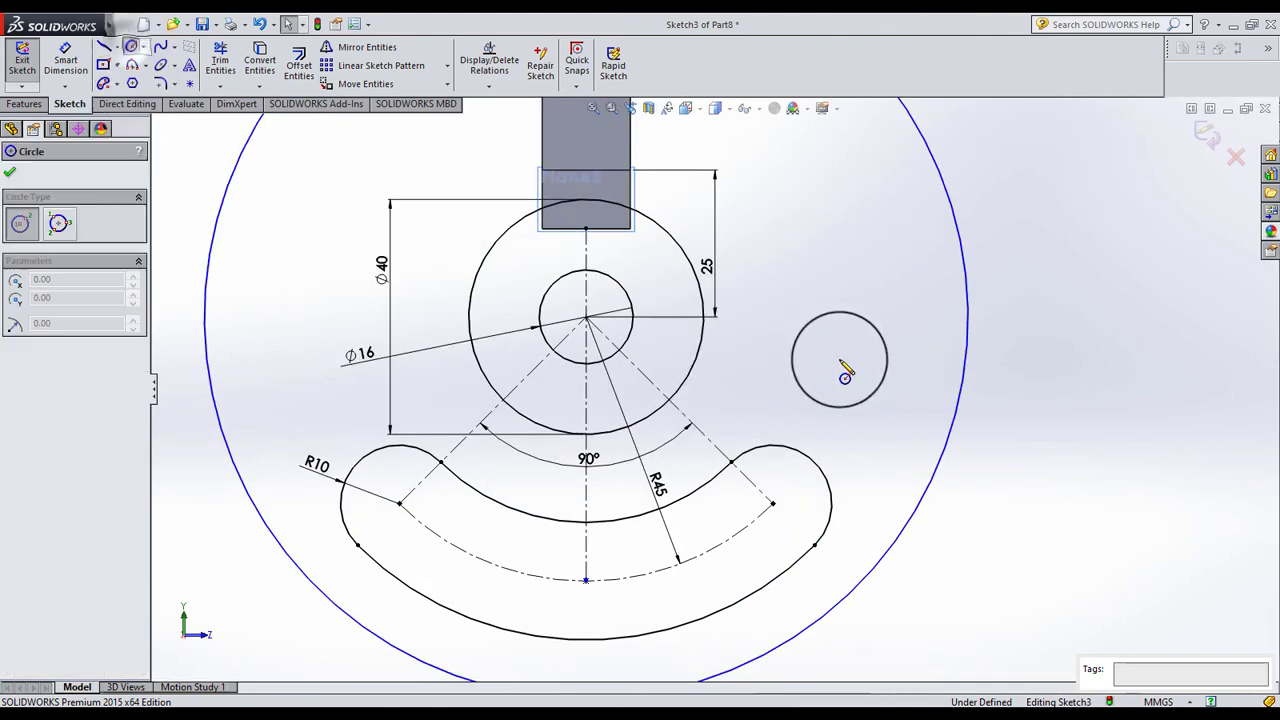
left_click(791, 317)
left_click(822, 380)
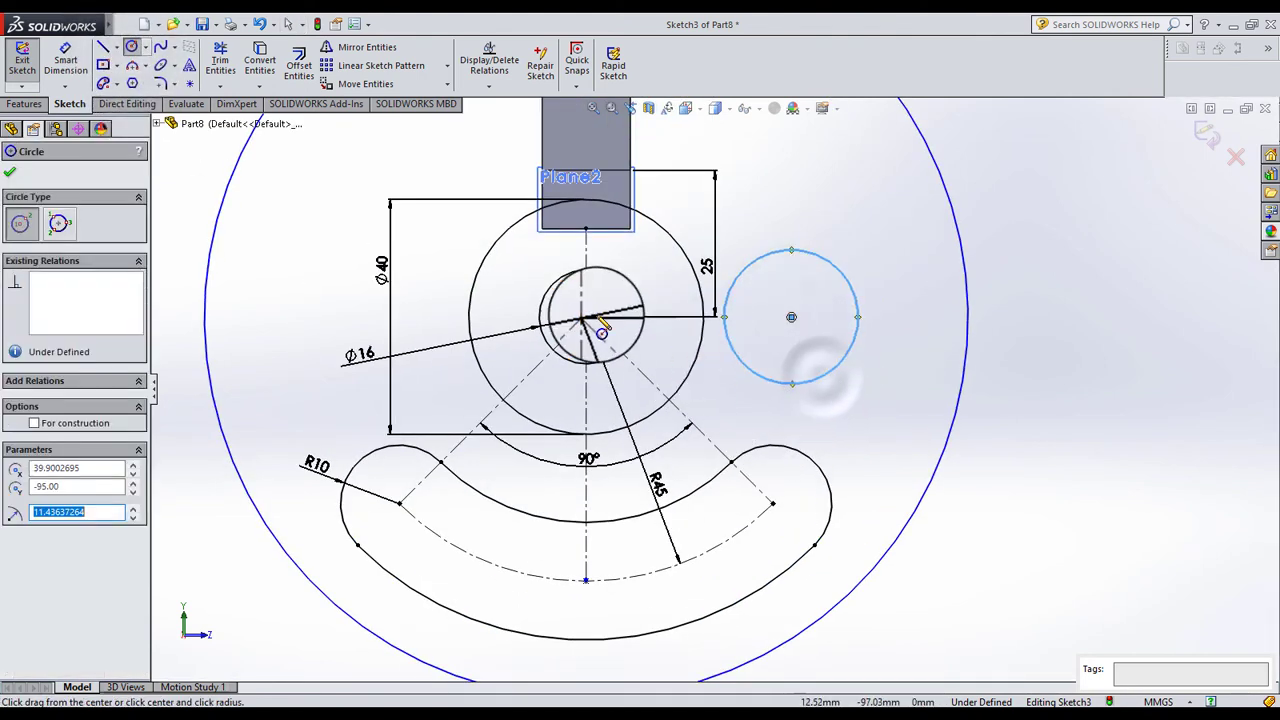
key("Escape")
left_click(724, 330)
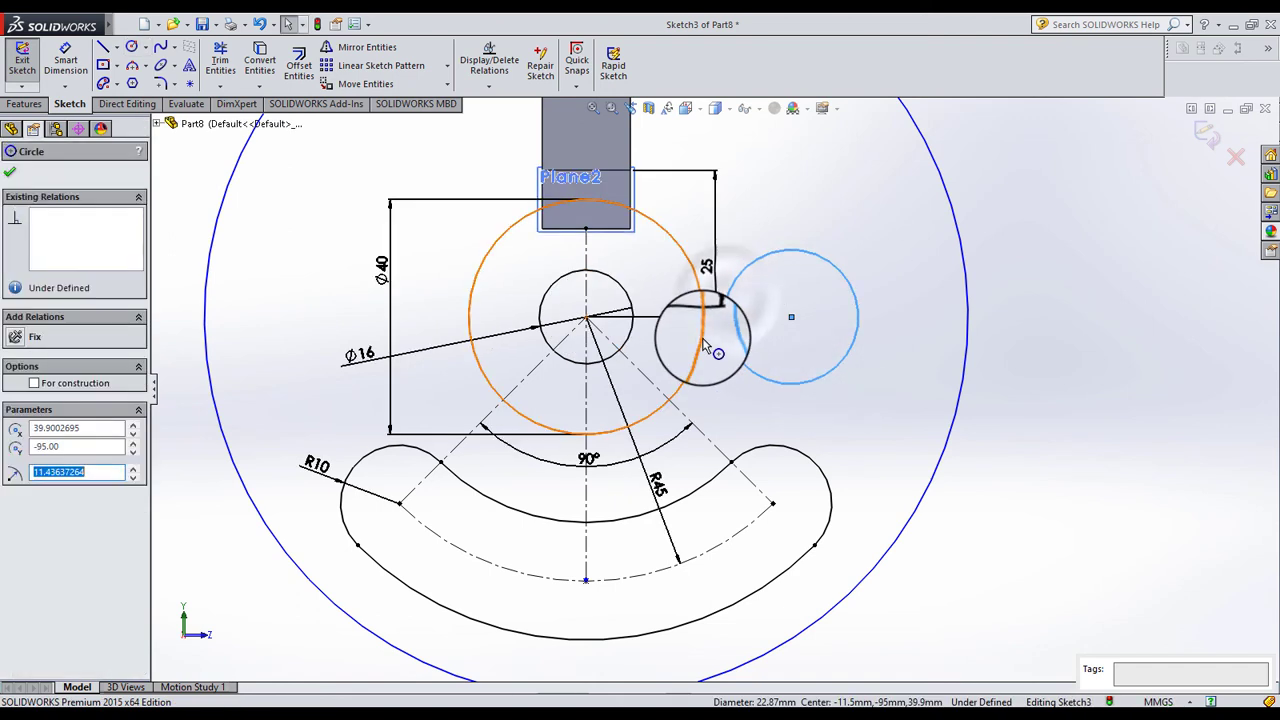
left_click(590, 432, "ctrl")
left_click(45, 449)
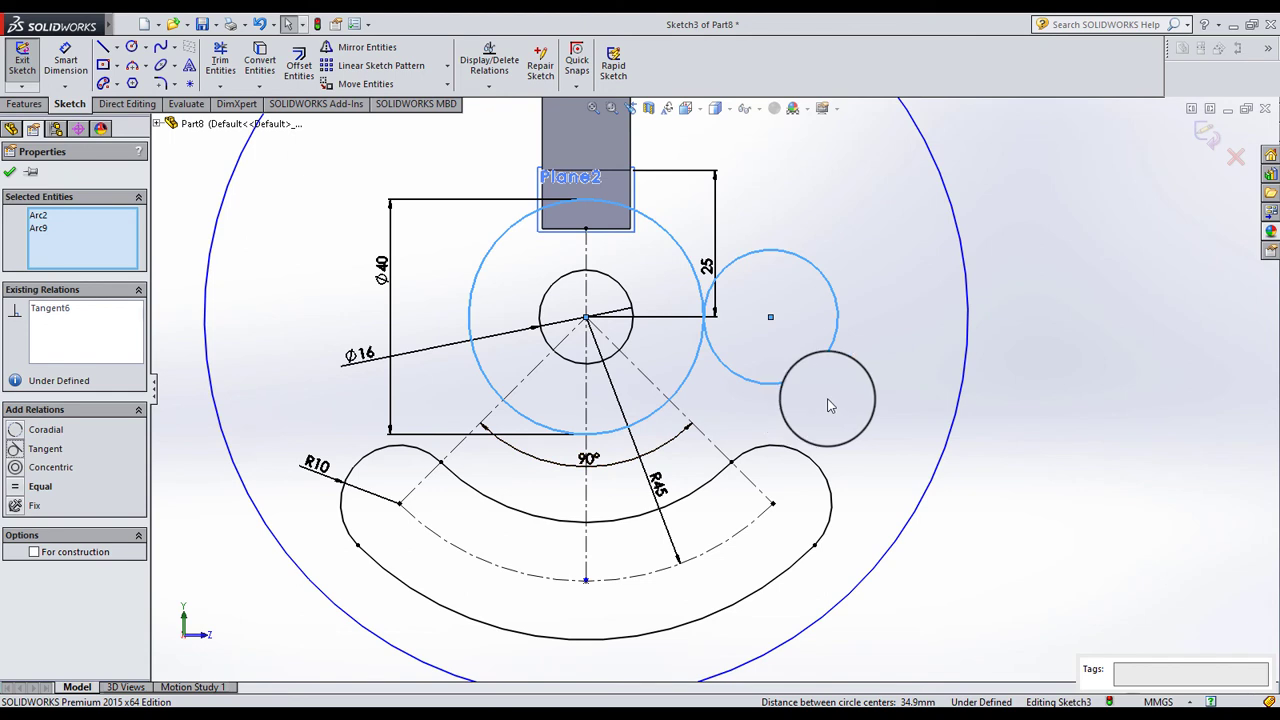
left_click_drag(828, 405, 792, 424)
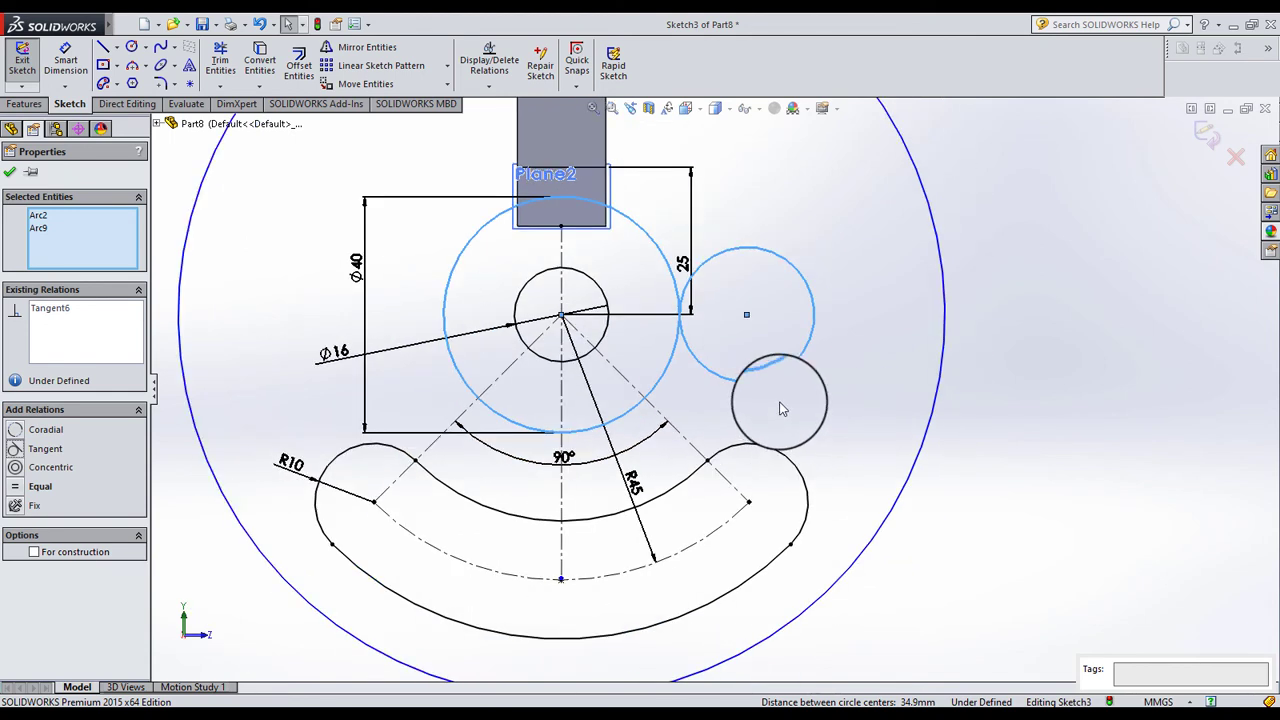
scroll(782, 408, "down", 2)
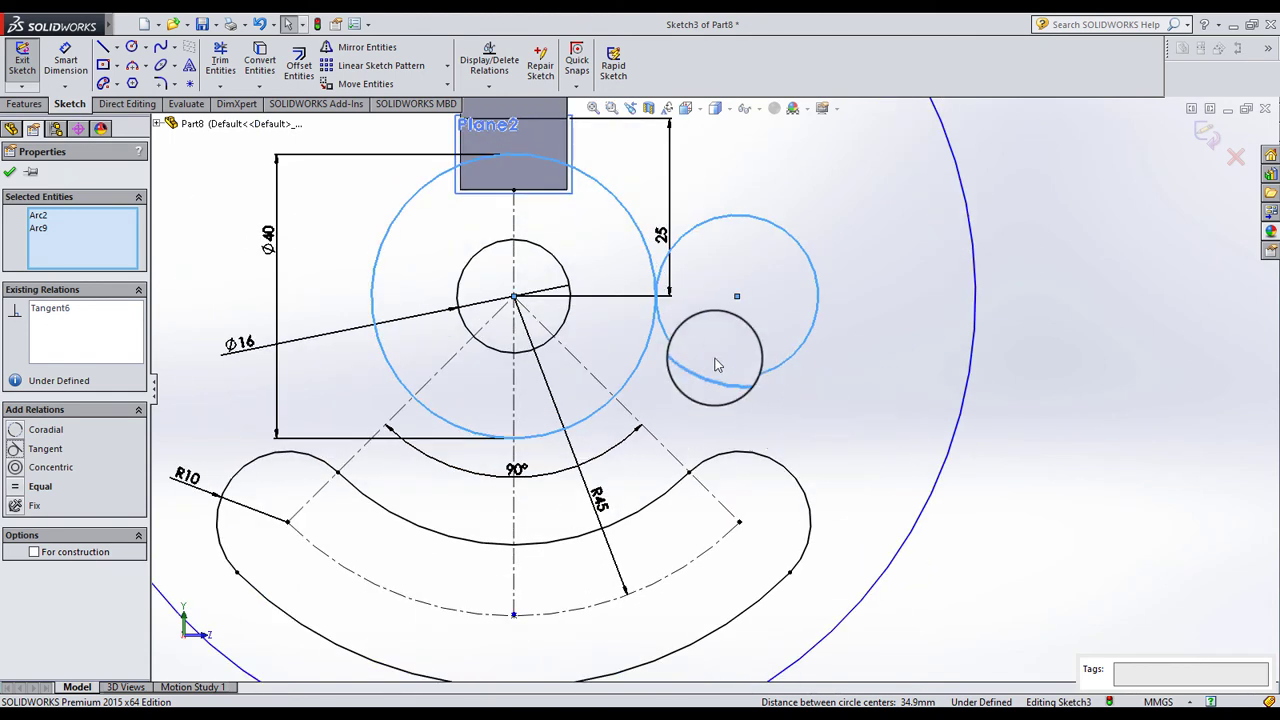
Draw a circle on the slot's right end, tangent to the small circle and the outer circle.
left_click(131, 47)
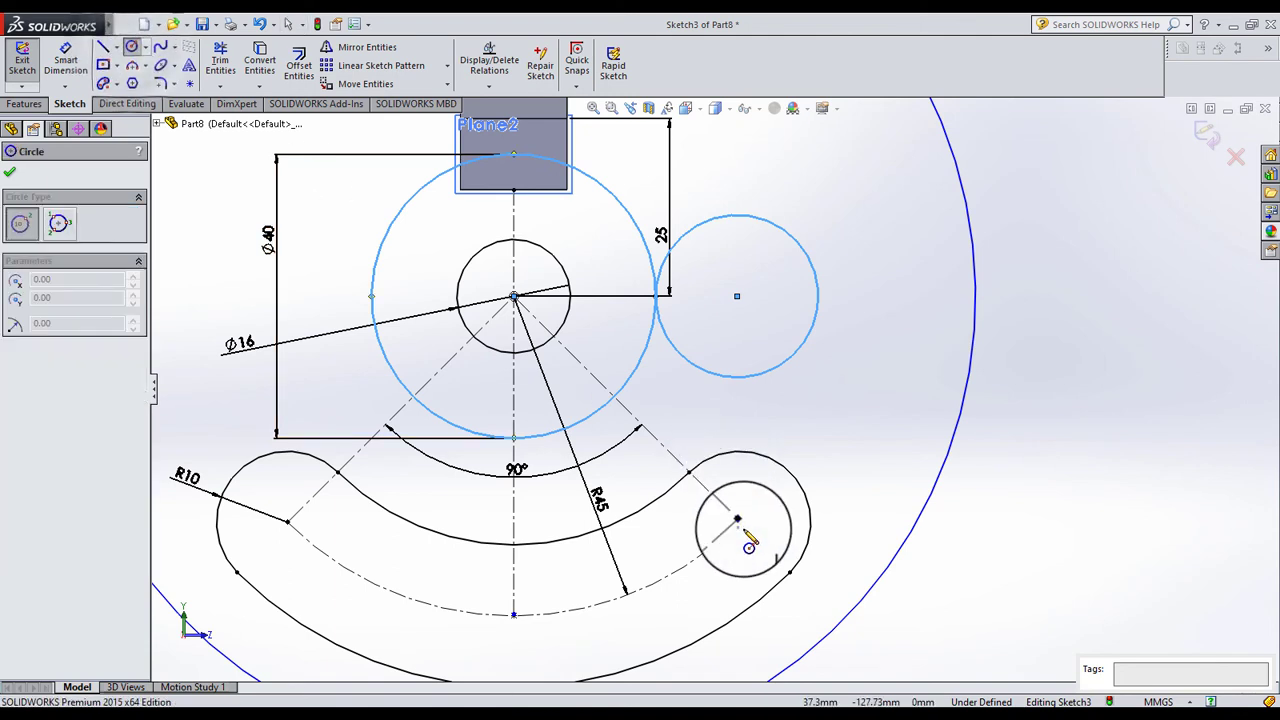
left_click_drag(737, 521, 617, 560)
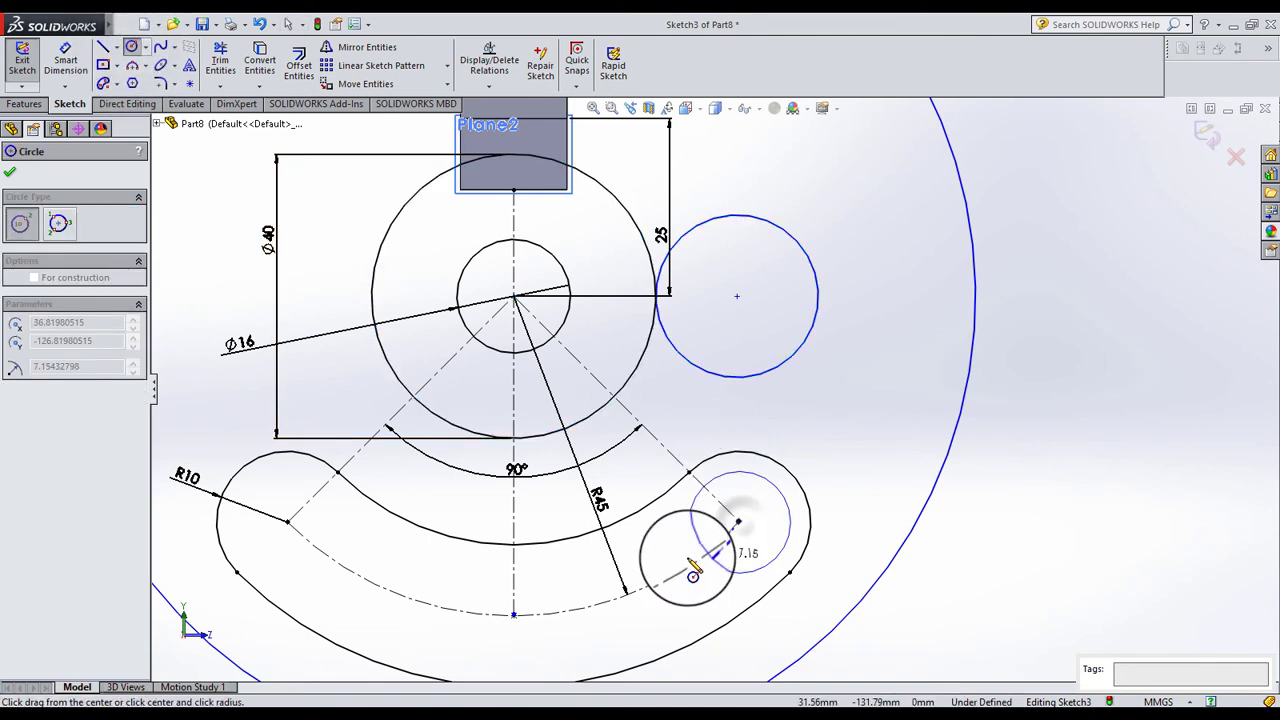
left_click(617, 560)
key("Escape")
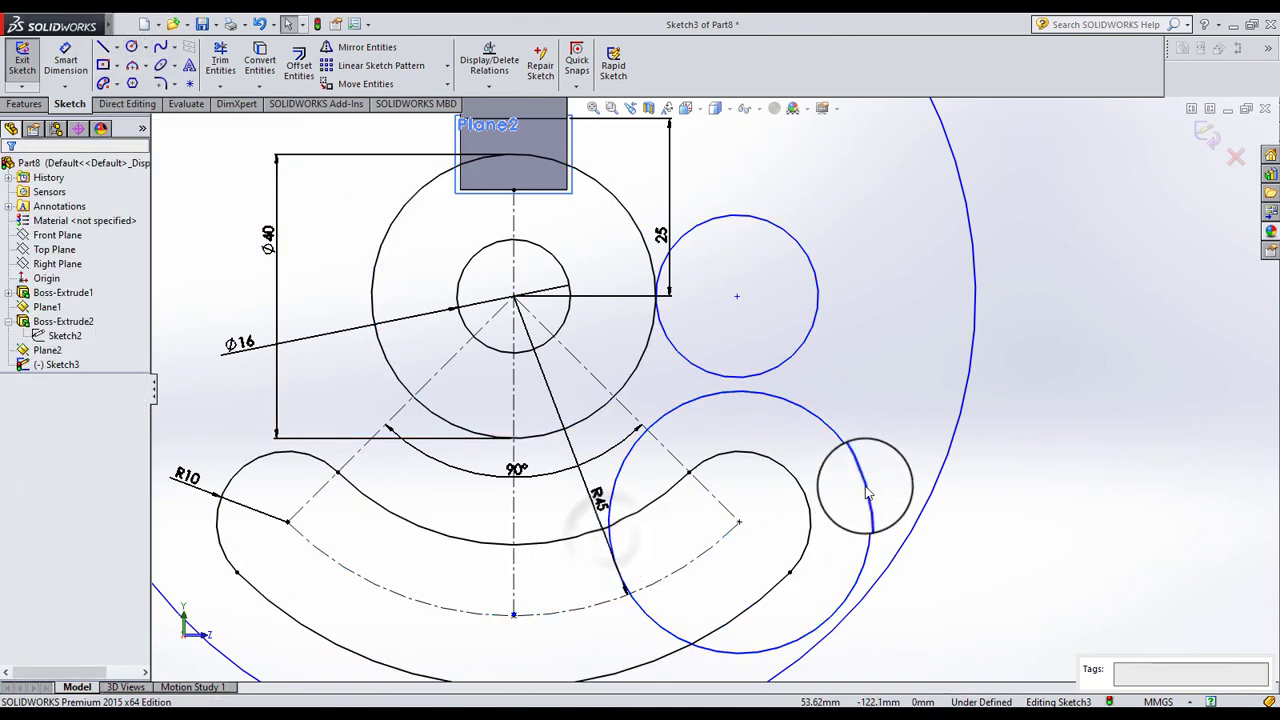
left_click(752, 376)
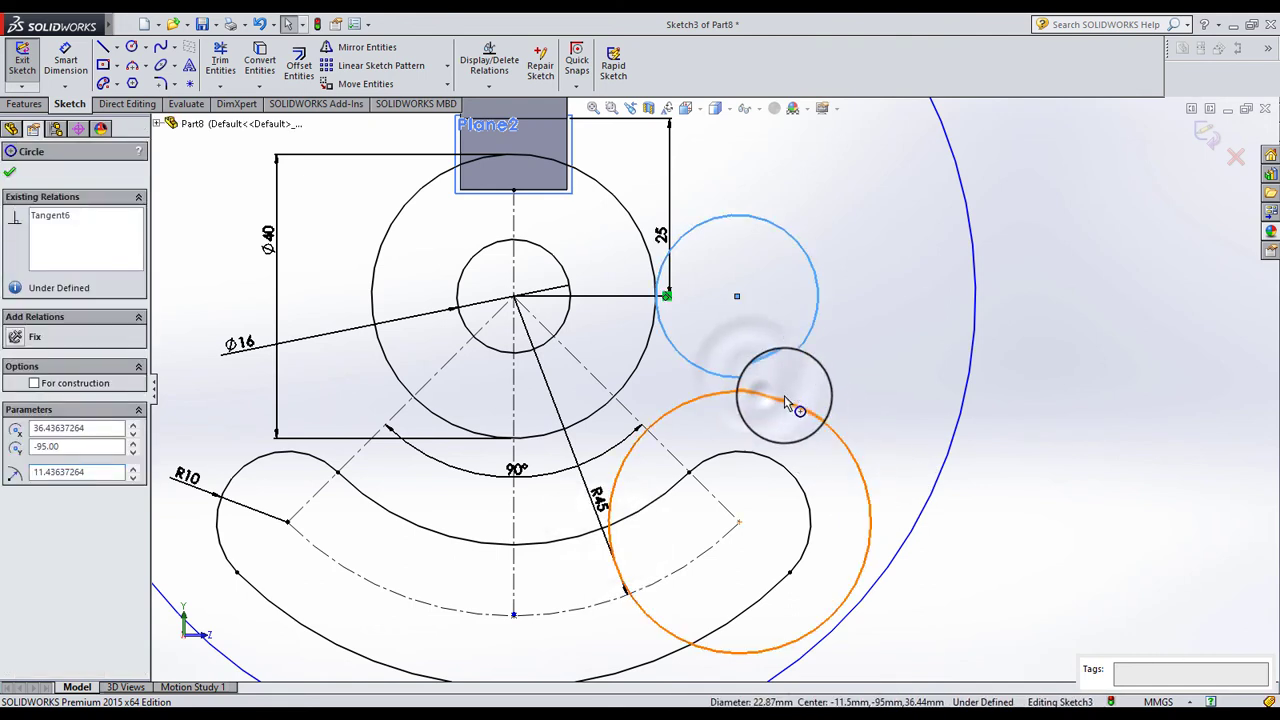
left_click(760, 400, "ctrl")
left_click(45, 448)
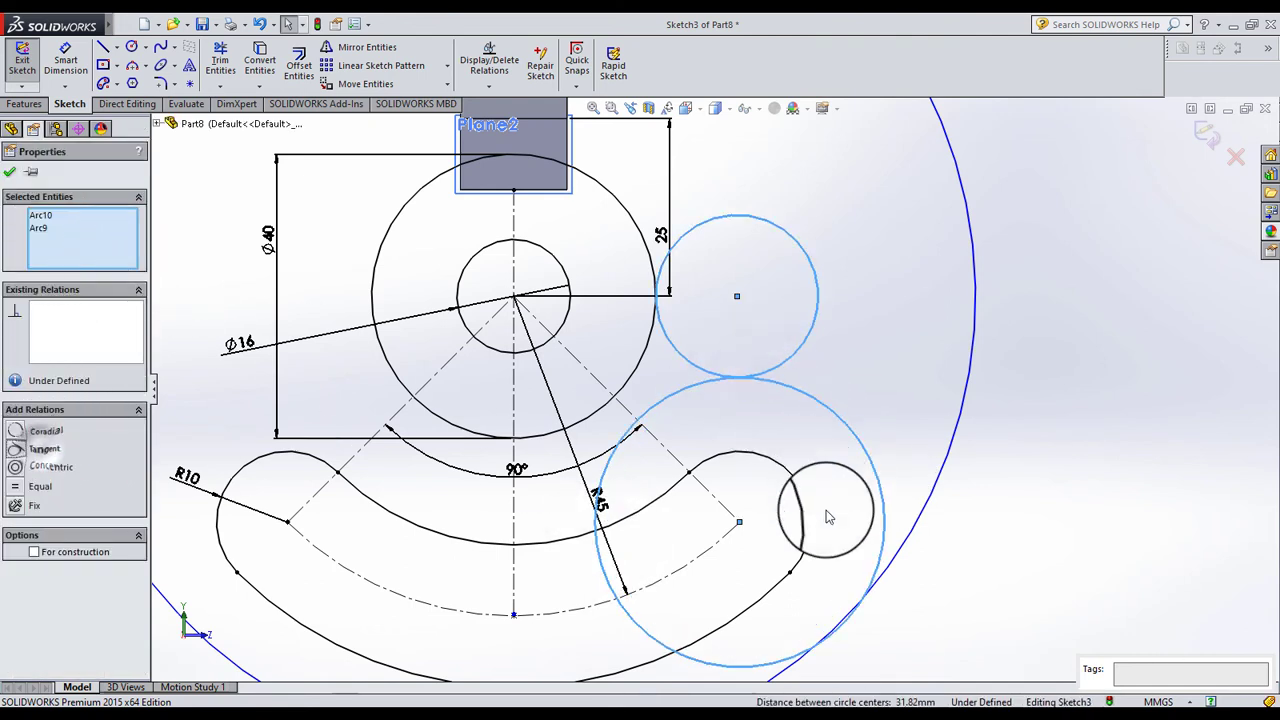
left_click(896, 562)
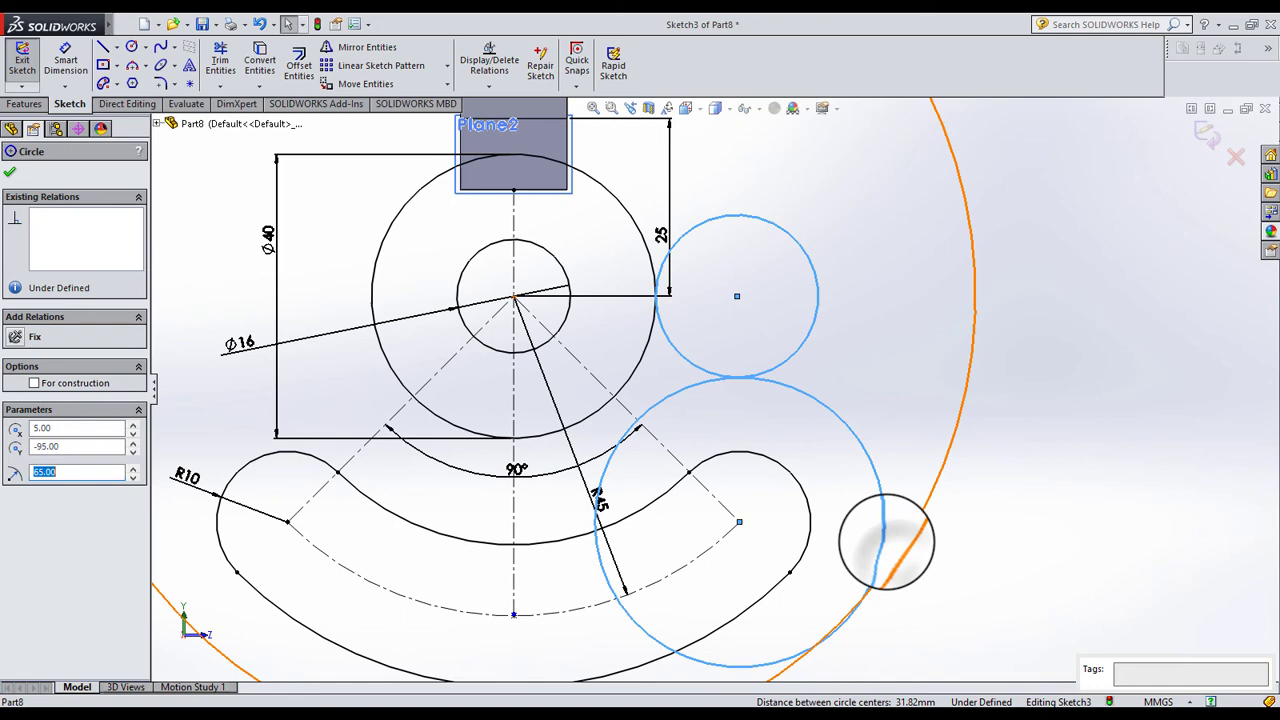
left_click(883, 535, "ctrl")
left_click(55, 453)
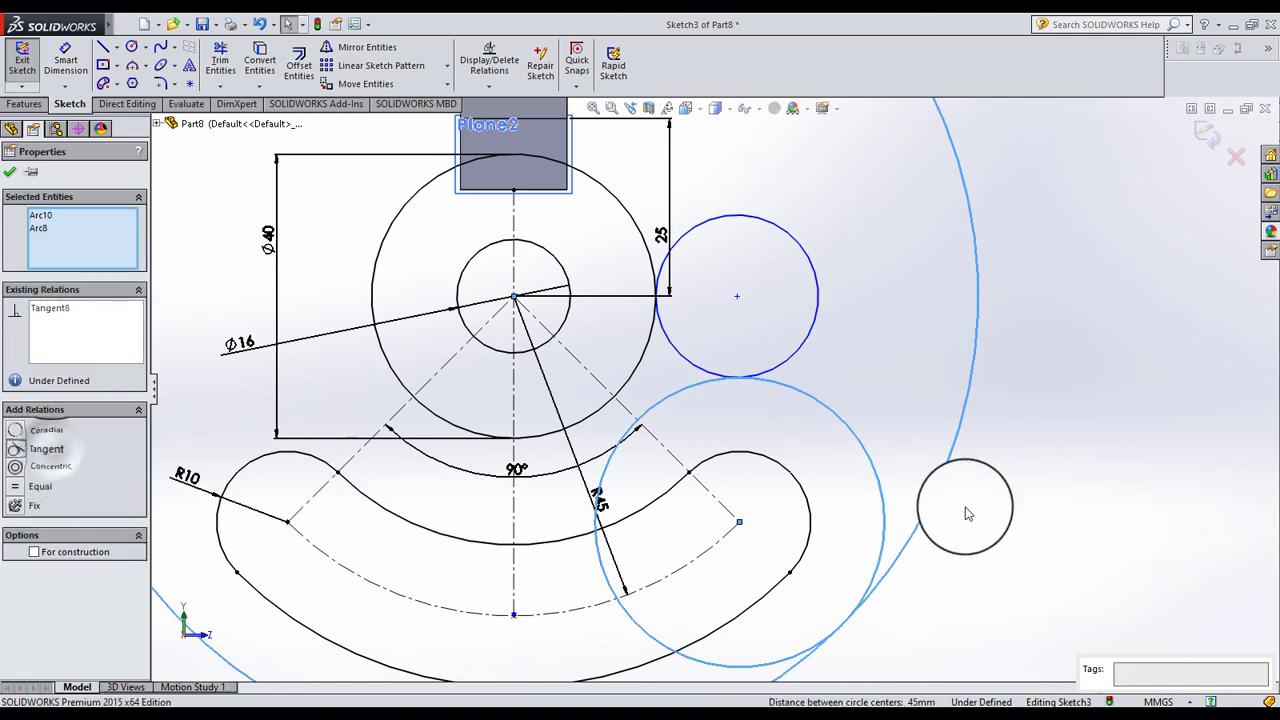
left_click(970, 507)
key("f")
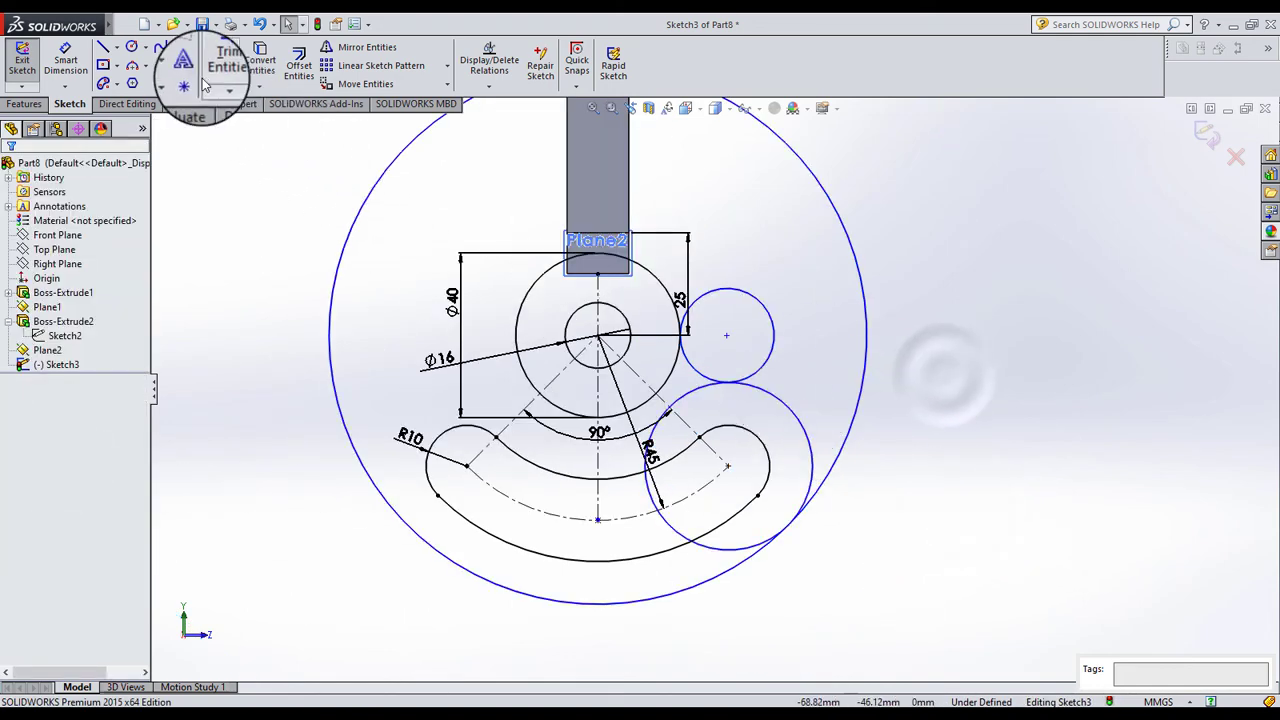
Give the circle beside the ring a Ø30 diameter and the slot-end circle a Ø40 diameter.
left_click(65, 60)
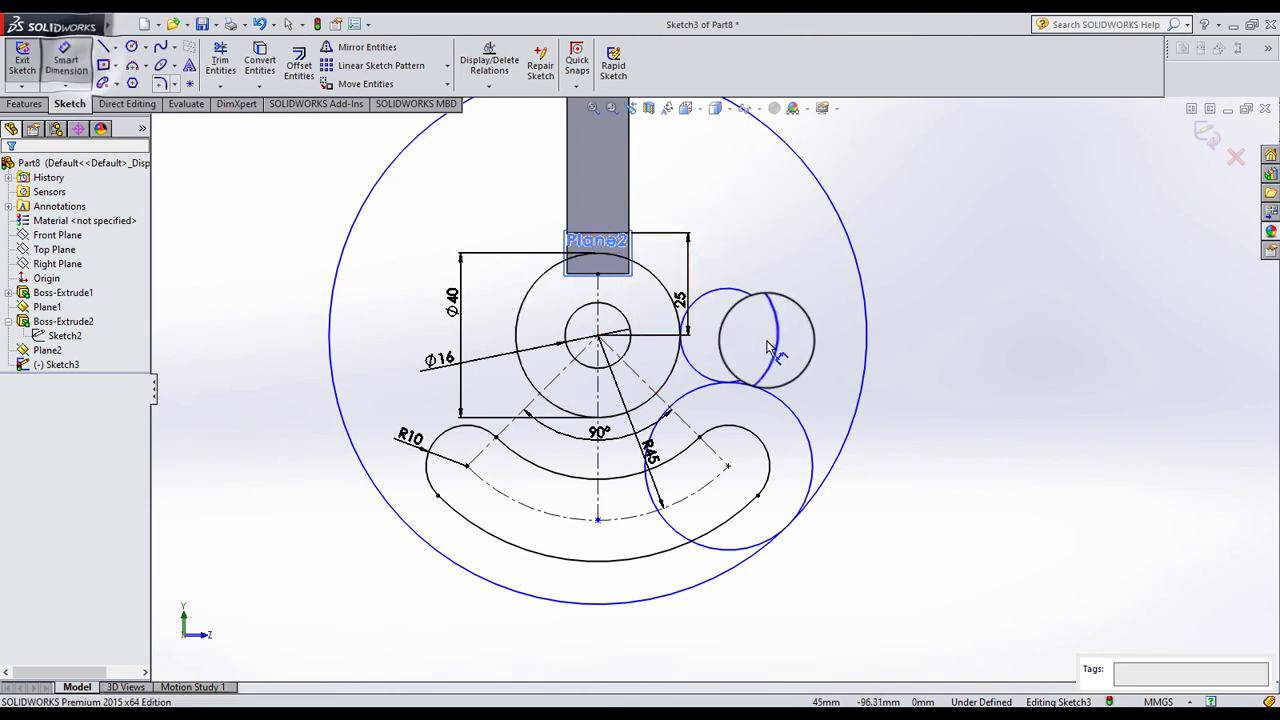
left_click(778, 343)
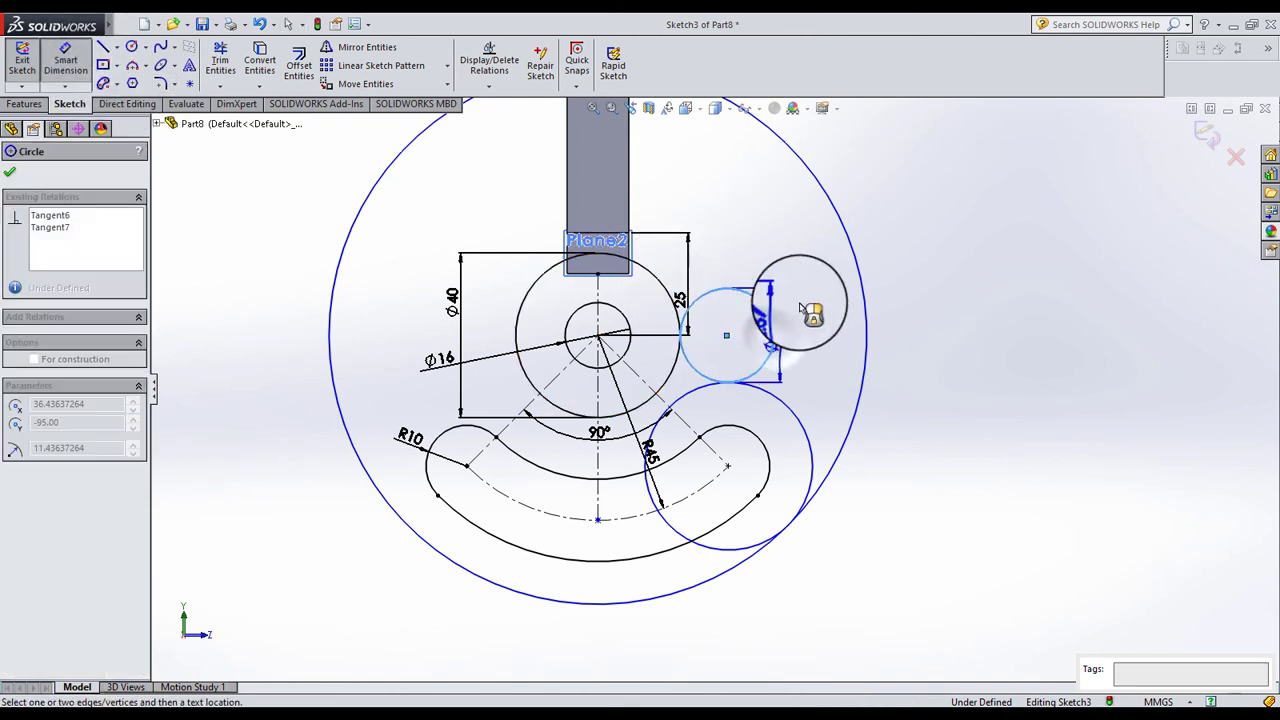
left_click(822, 282)
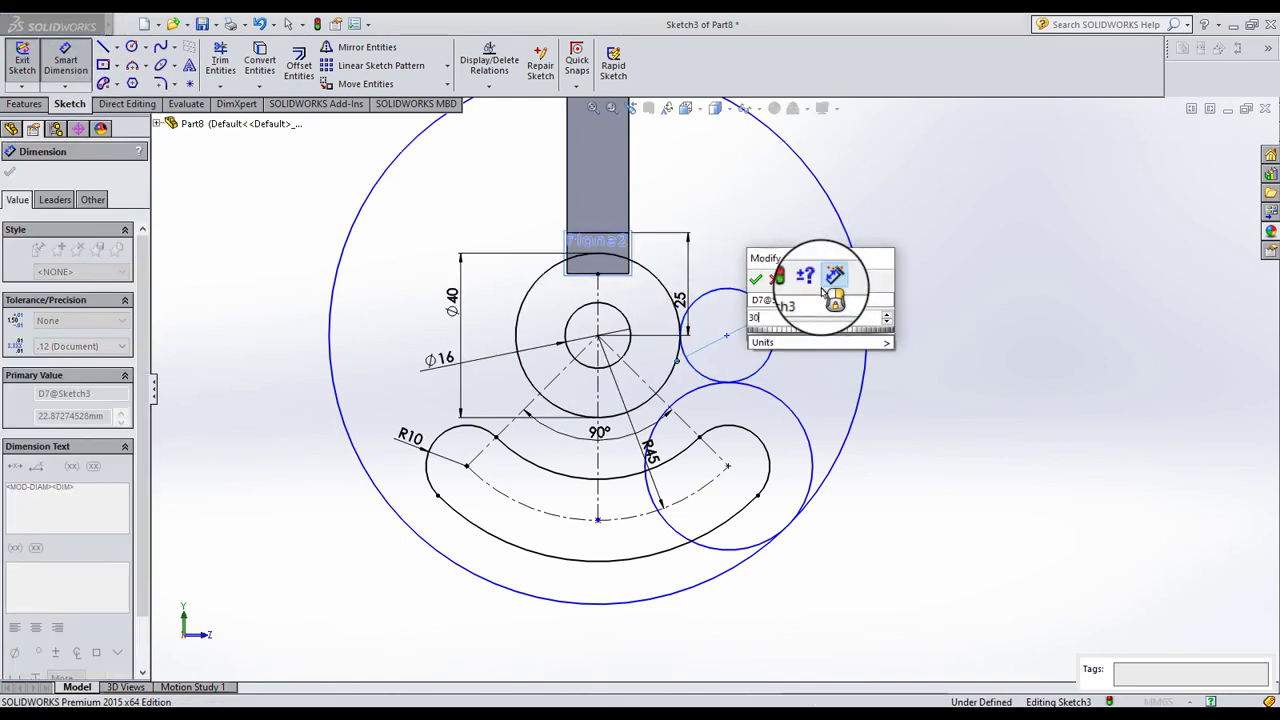
type("30")
key("Return")
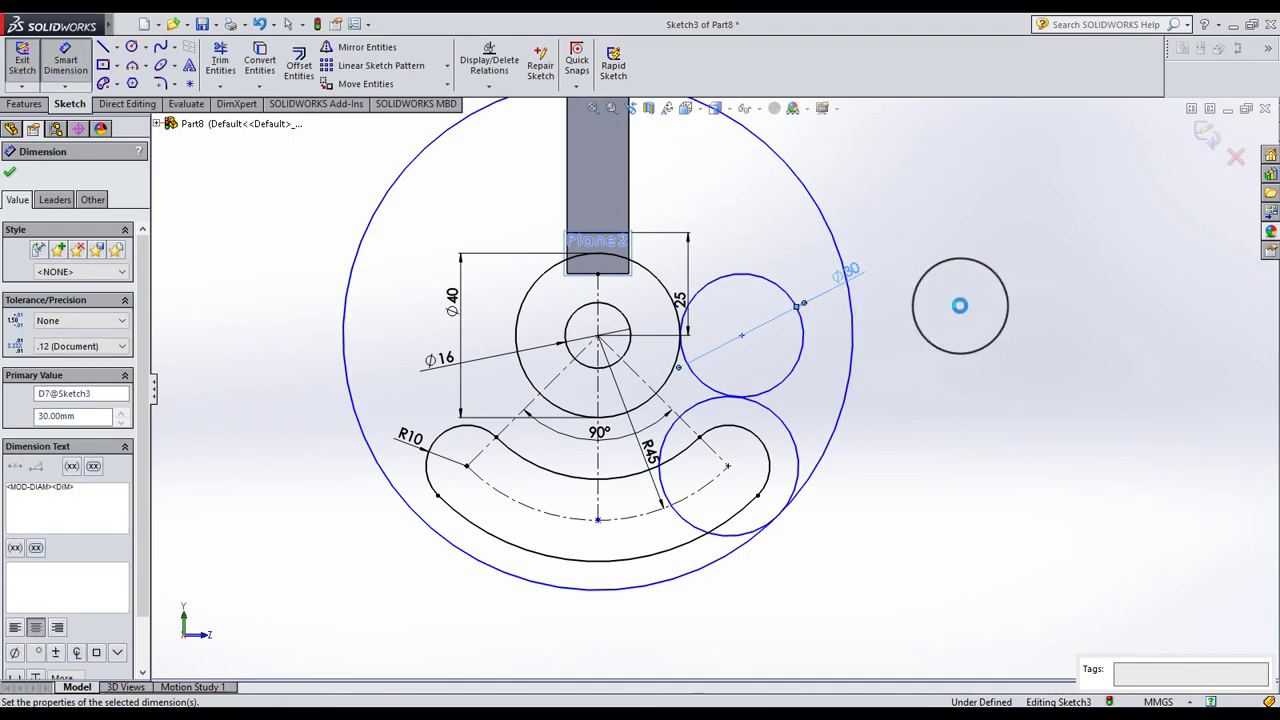
key("Escape")
left_click(813, 442)
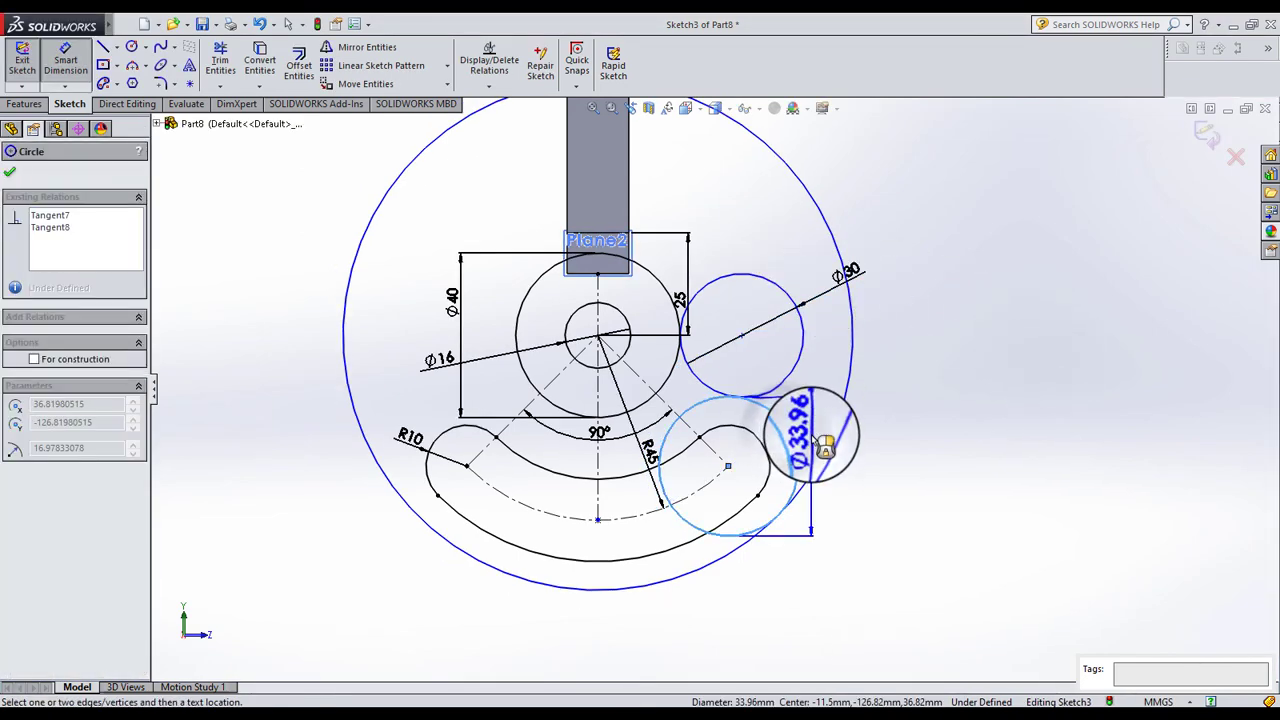
left_click(813, 442)
key("Return")
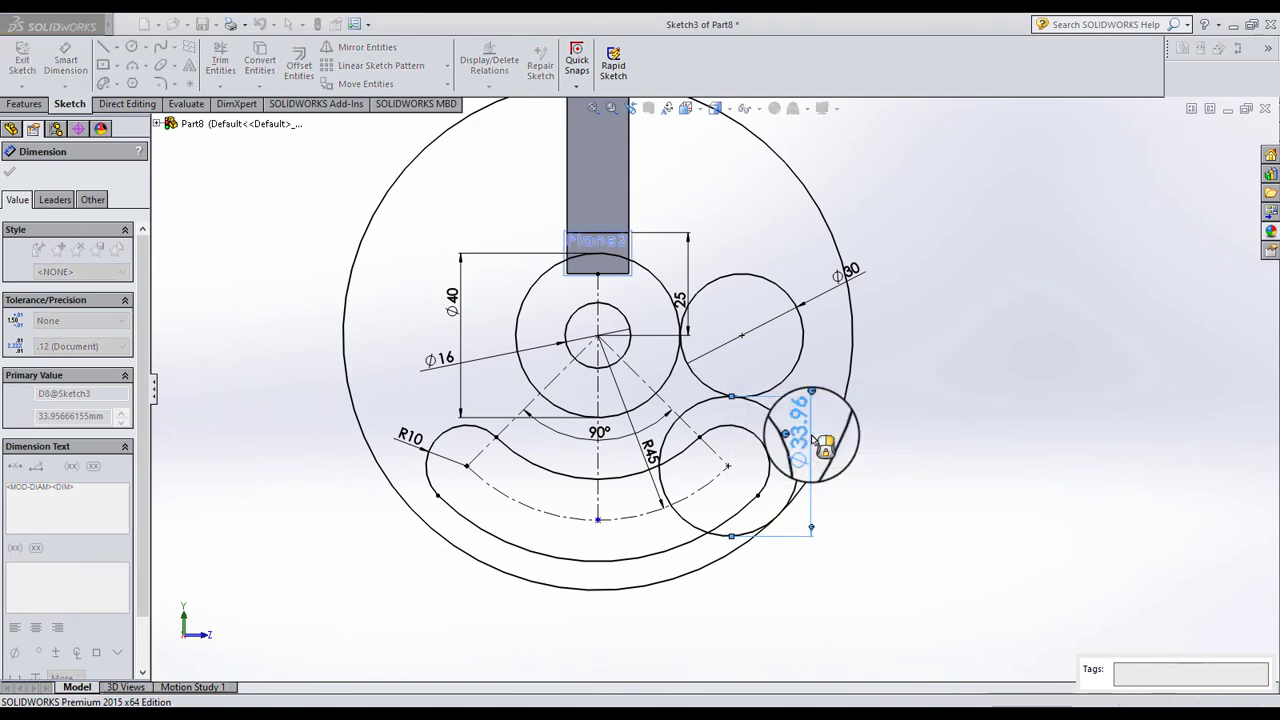
left_click(998, 468)
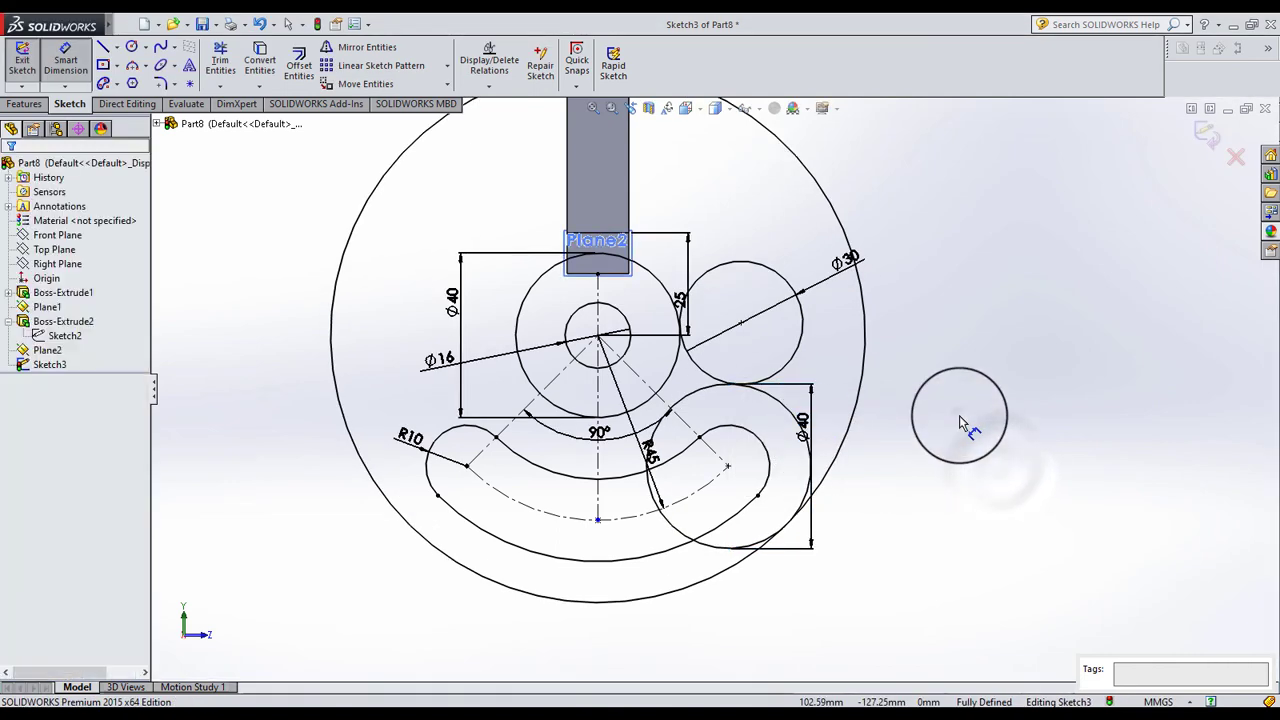
Power-trim the Ø30, Ø40 and outer circle leftovers into the hook's right-side arcs, undoing one accidental trim.
left_click(210, 73)
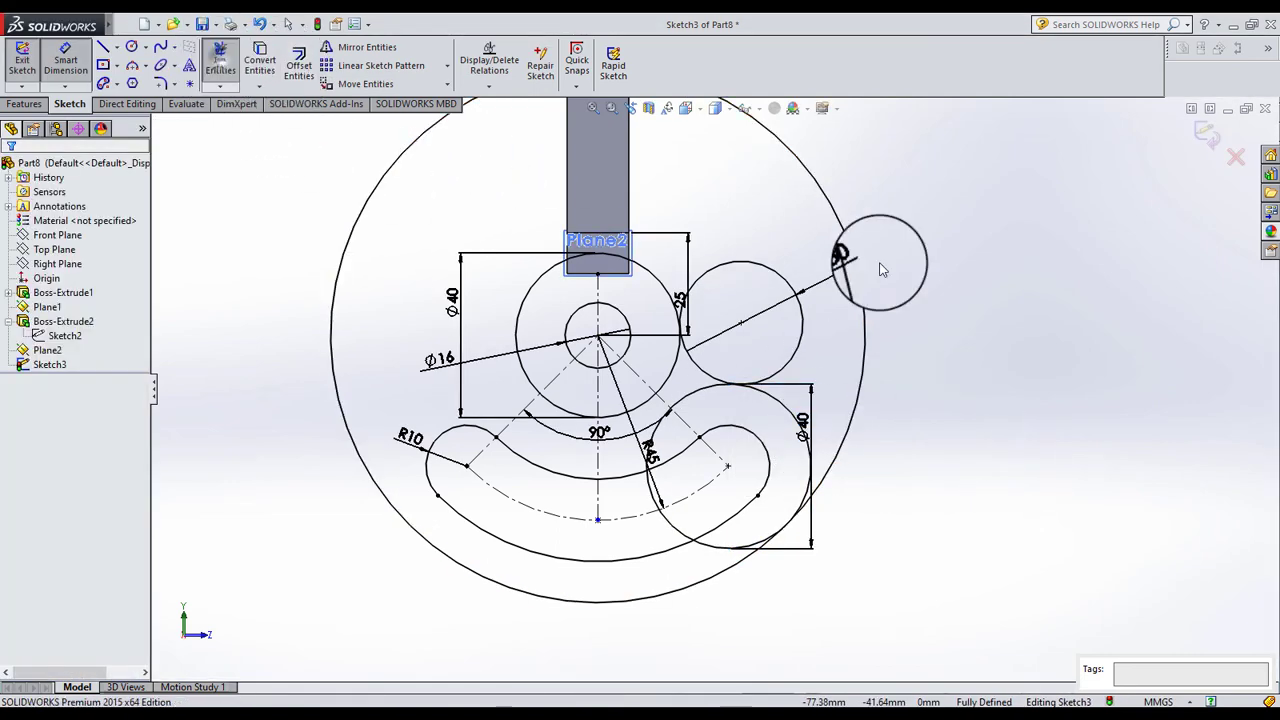
scroll(753, 307, "down", 2)
left_click_drag(735, 240, 800, 410)
left_click_drag(776, 482, 628, 394)
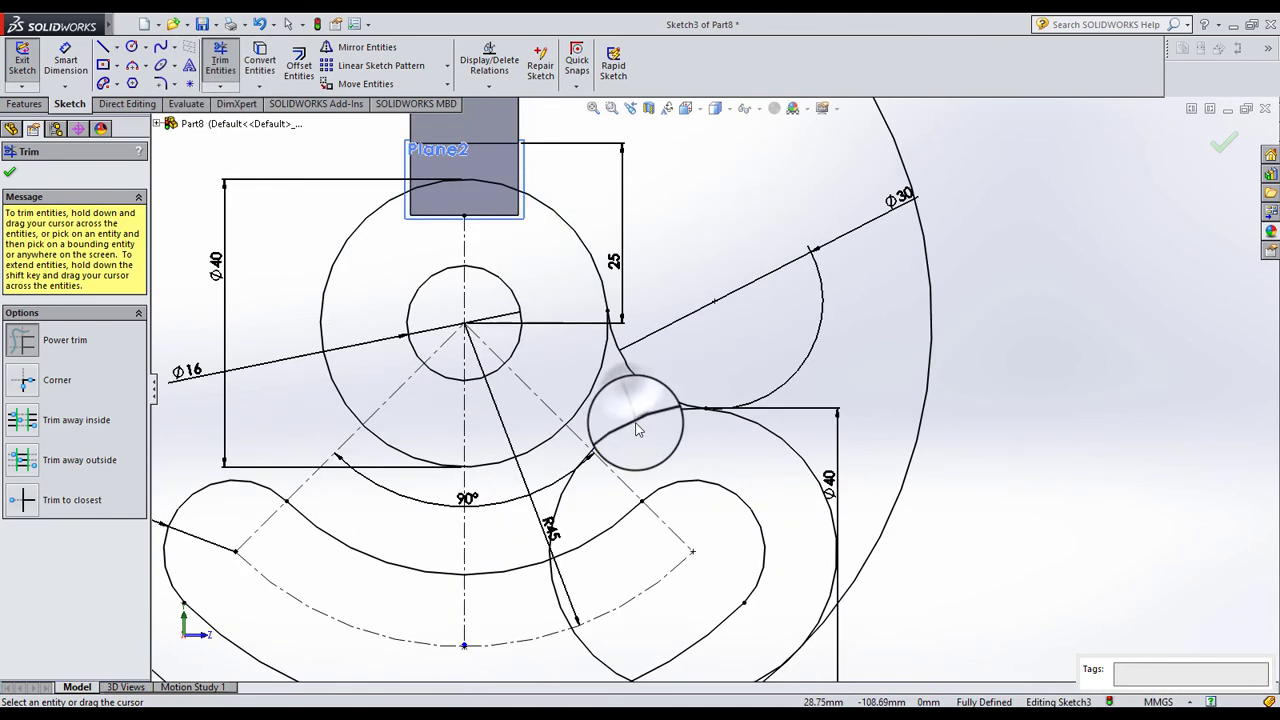
scroll(632, 445, "down", 1)
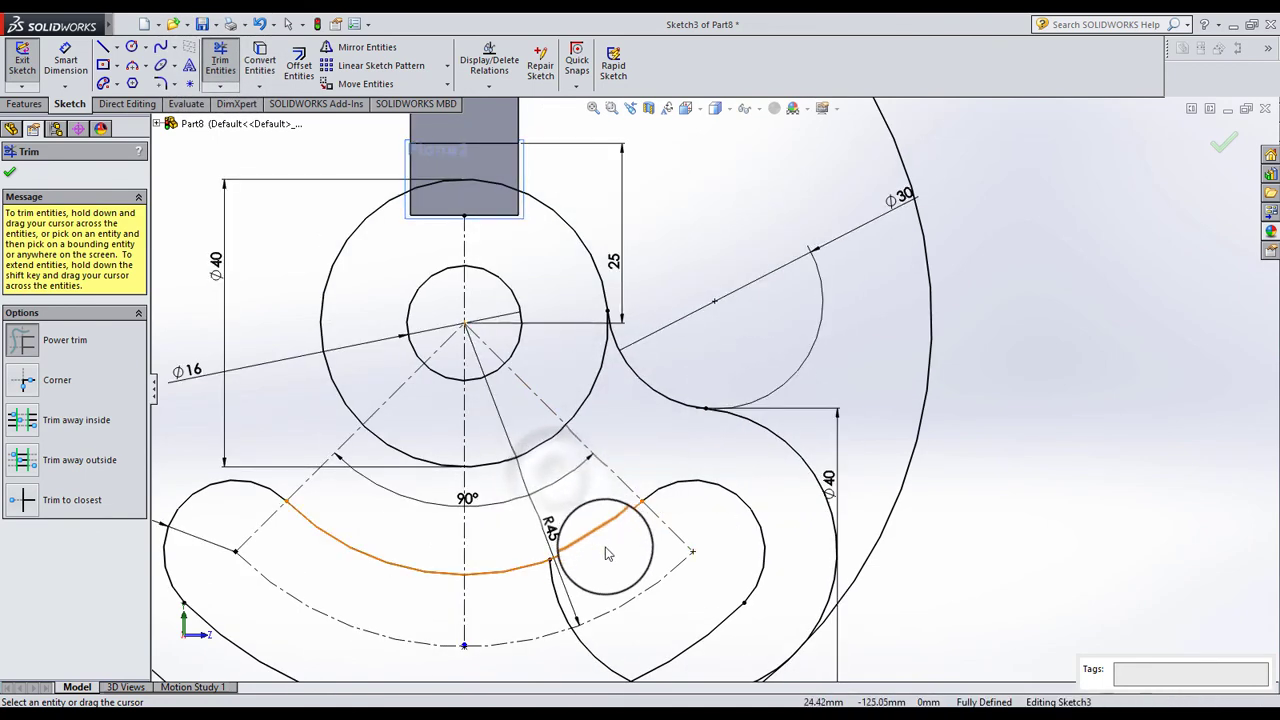
scroll(605, 565, "up", 2)
scroll(615, 515, "down", 2)
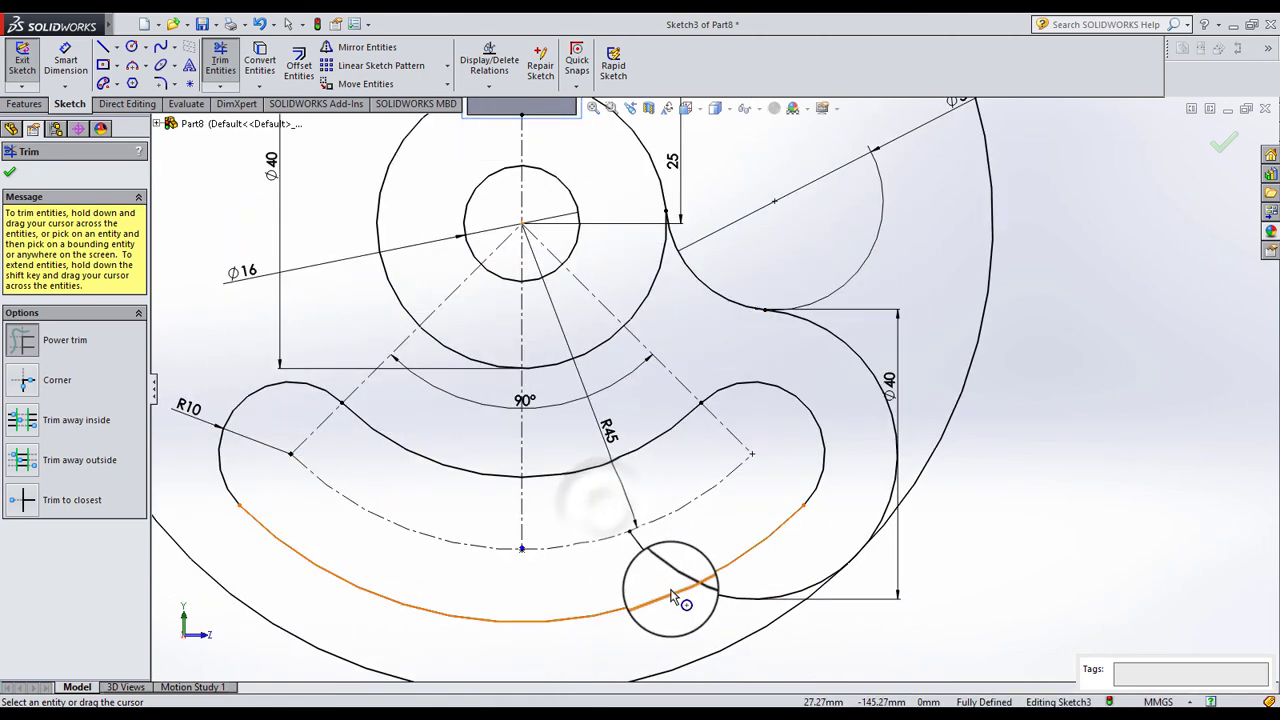
mouse_move(698, 601)
left_mouse_down()
mouse_move(732, 605)
mouse_move(985, 459)
left_mouse_up()
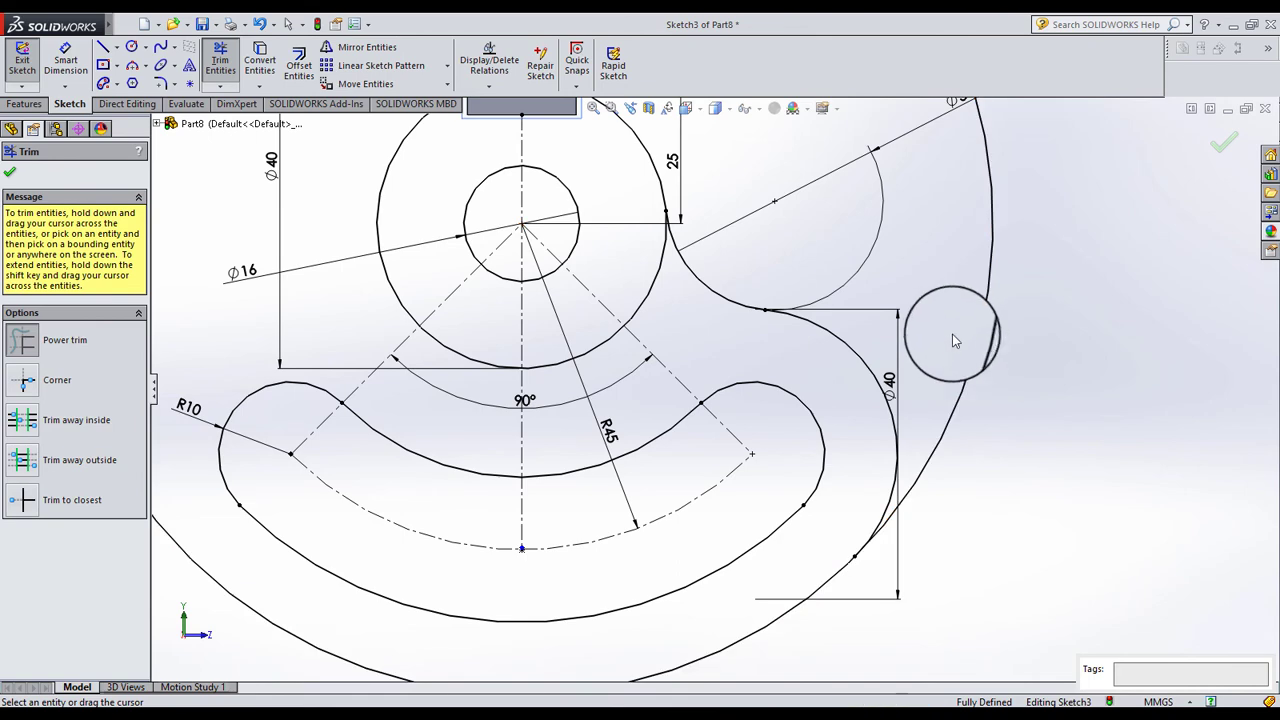
left_click_drag(952, 334, 982, 366)
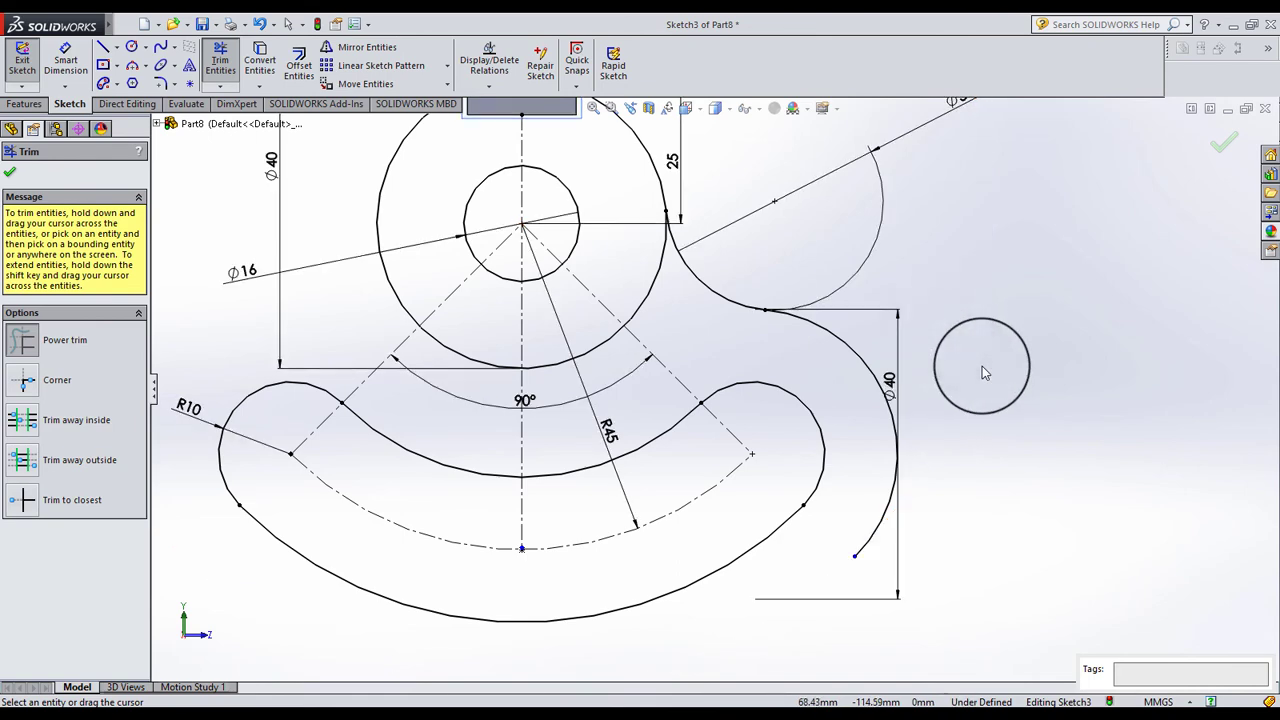
key("Escape")
key("ctrl+z")
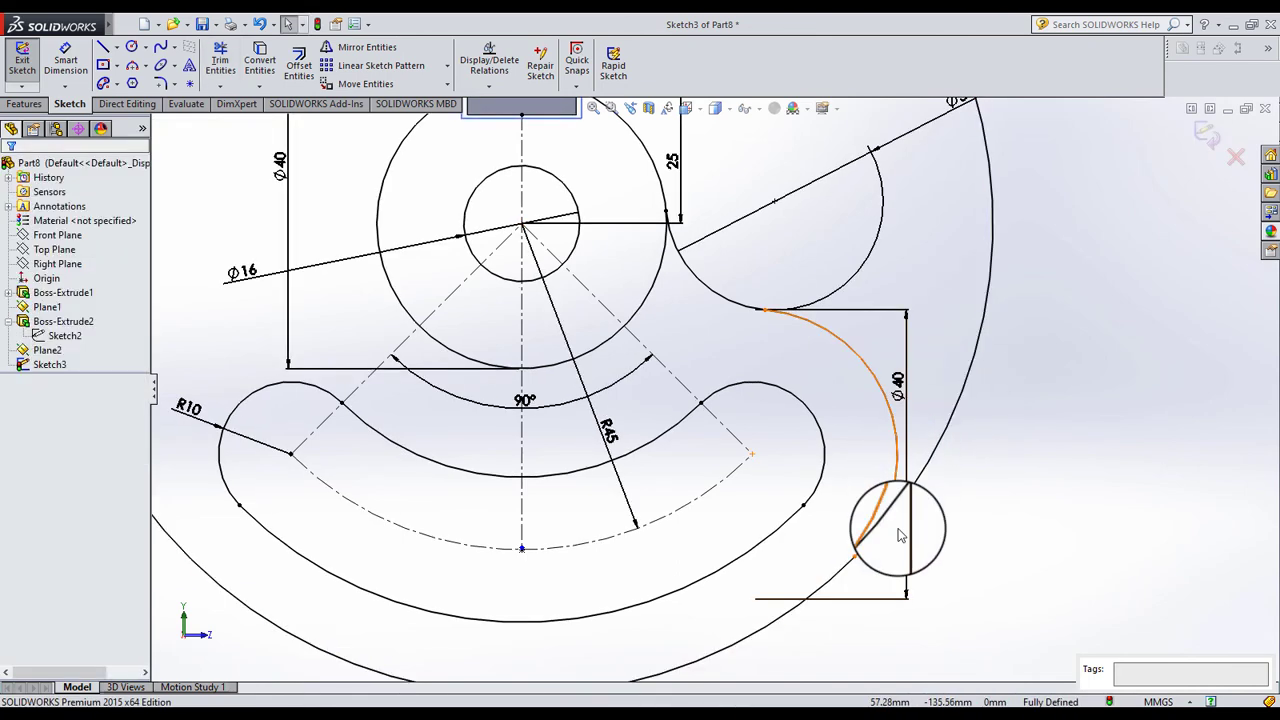
Make the loose arc end point coincident with the outer arc.
scroll(898, 535, "down", 2)
scroll(871, 549, "down", 3)
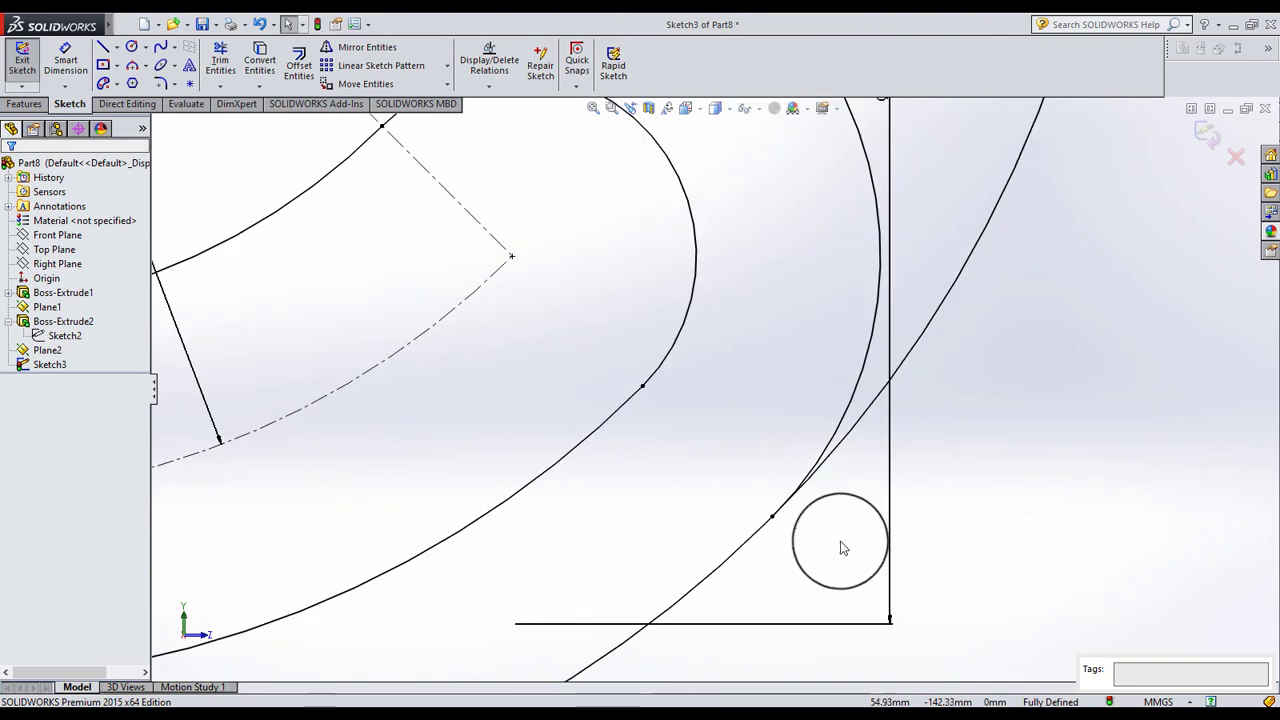
left_click(772, 518)
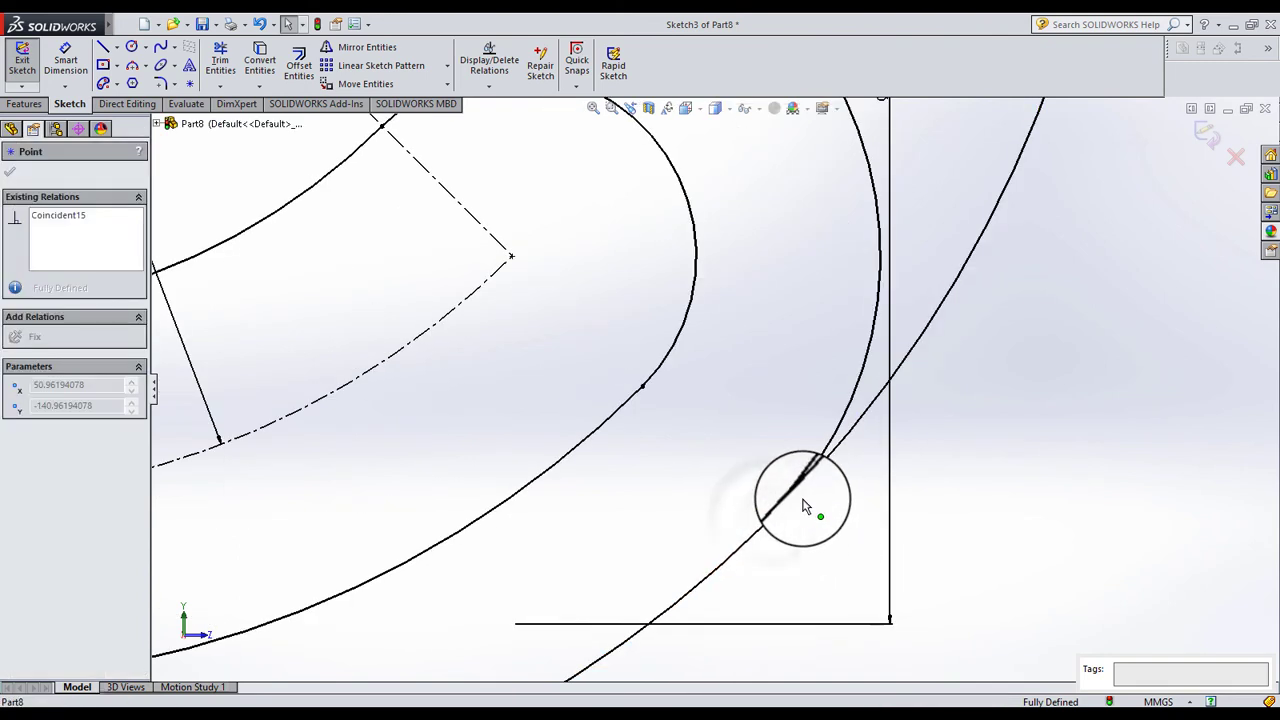
left_click(918, 348, "ctrl")
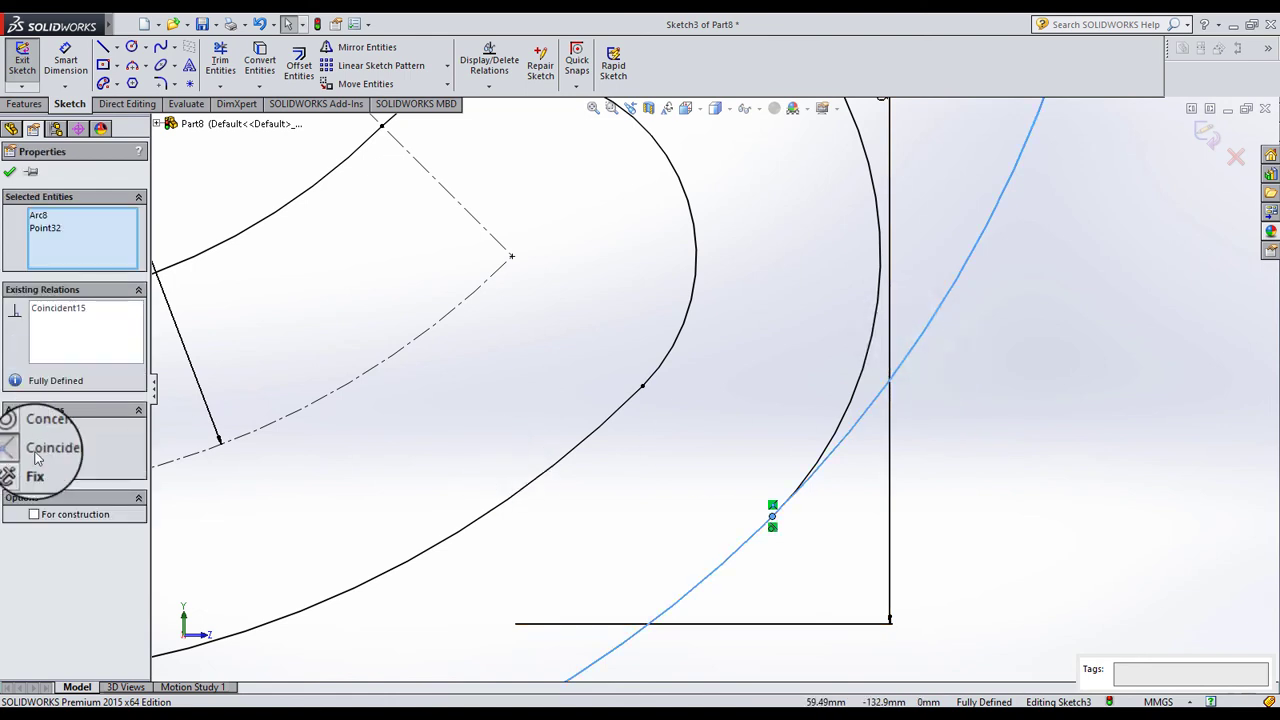
left_click(40, 448)
left_click(543, 343)
Mirror the Ø30 and lower Ø40 arcs about the vertical centreline.
left_click(345, 47)
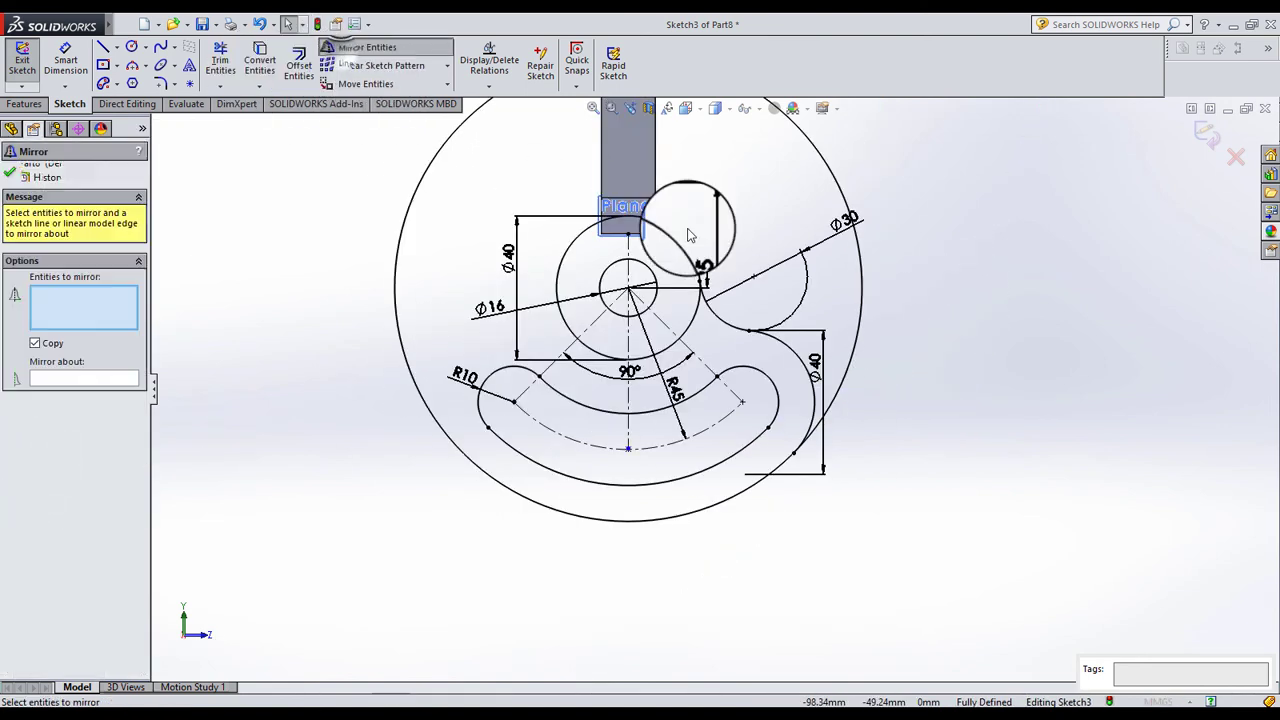
left_click(730, 320)
left_click(783, 347)
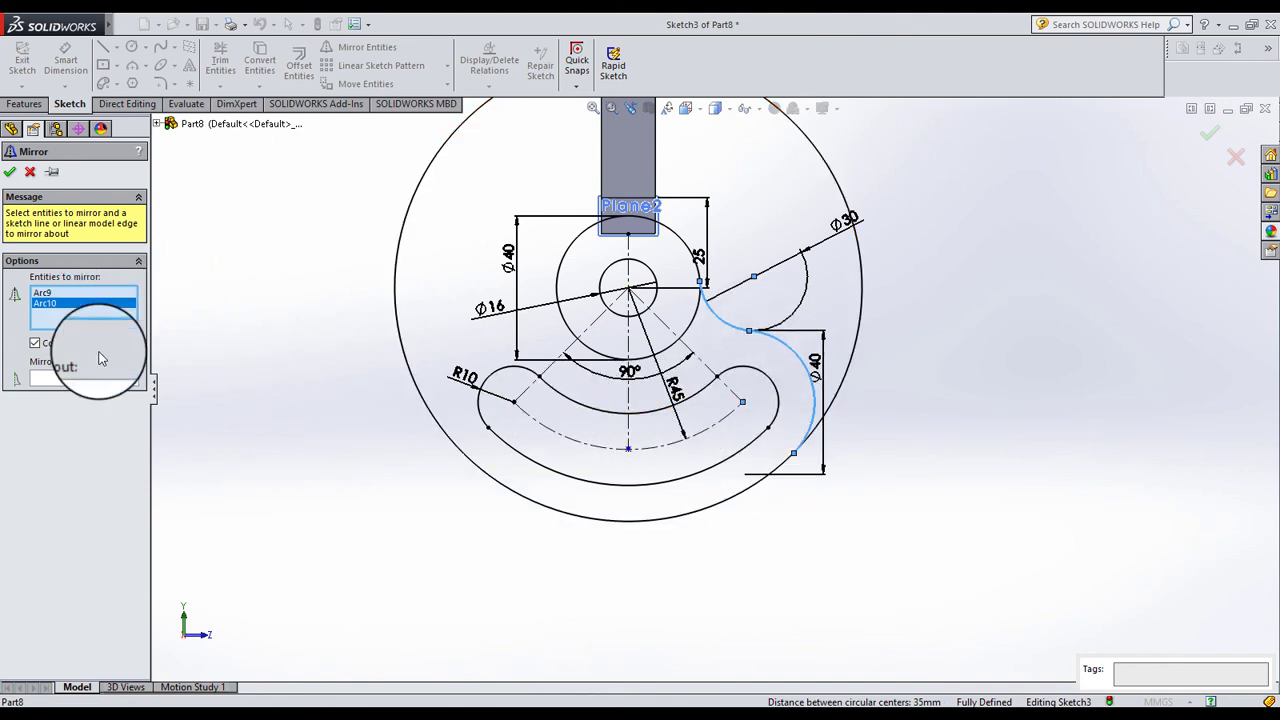
left_click(90, 378)
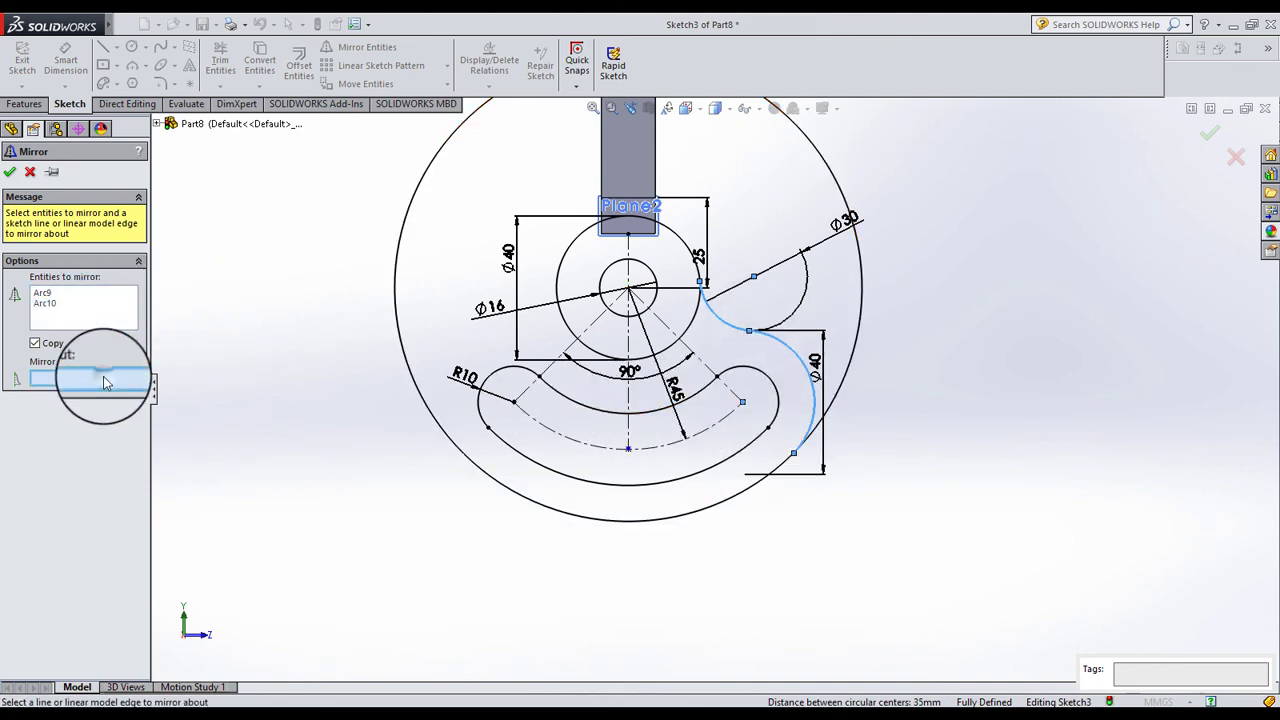
left_click(628, 252)
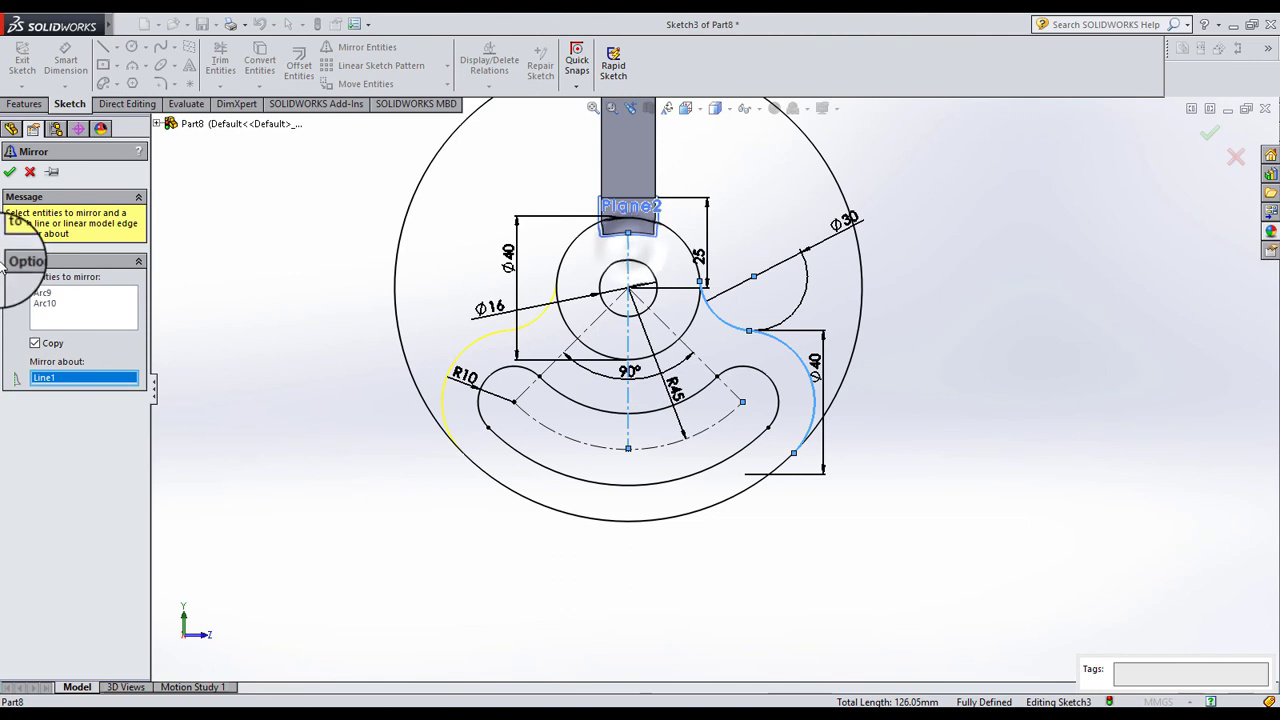
left_click(10, 175)
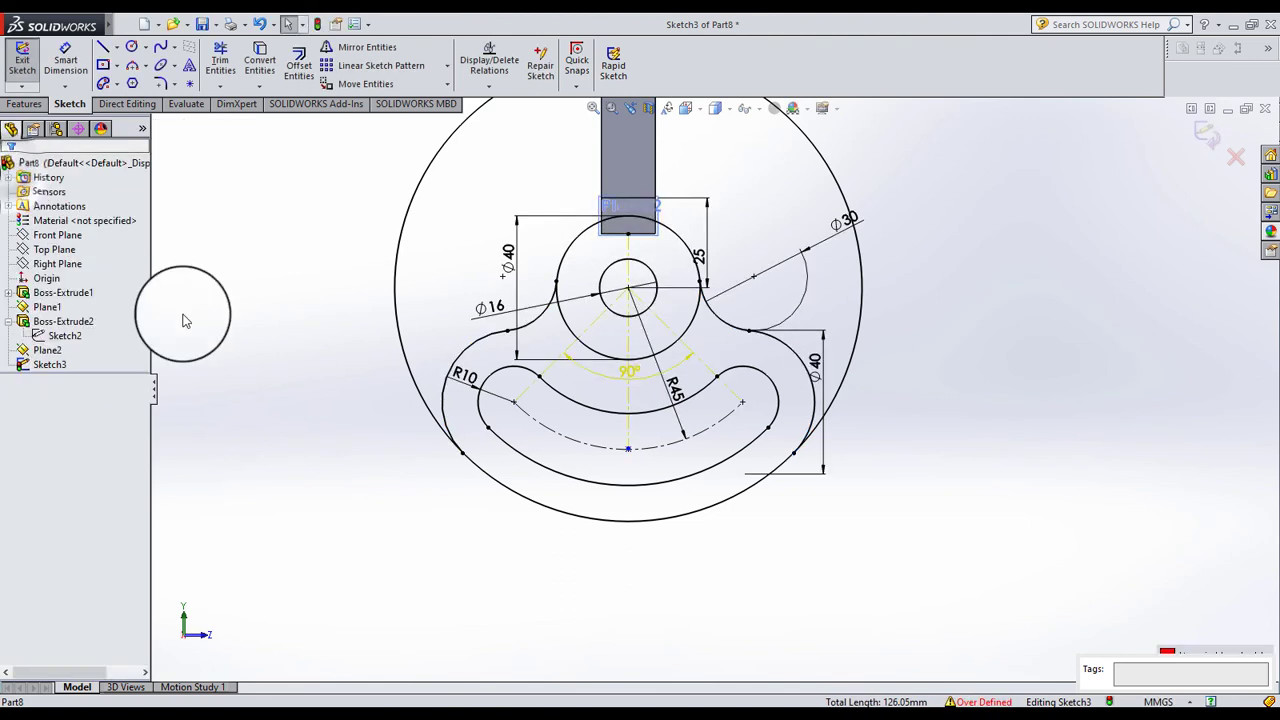
Trim away the large enclosing circle and return to a Normal To view of the sketch.
left_click(220, 60)
left_click_drag(355, 197, 407, 245)
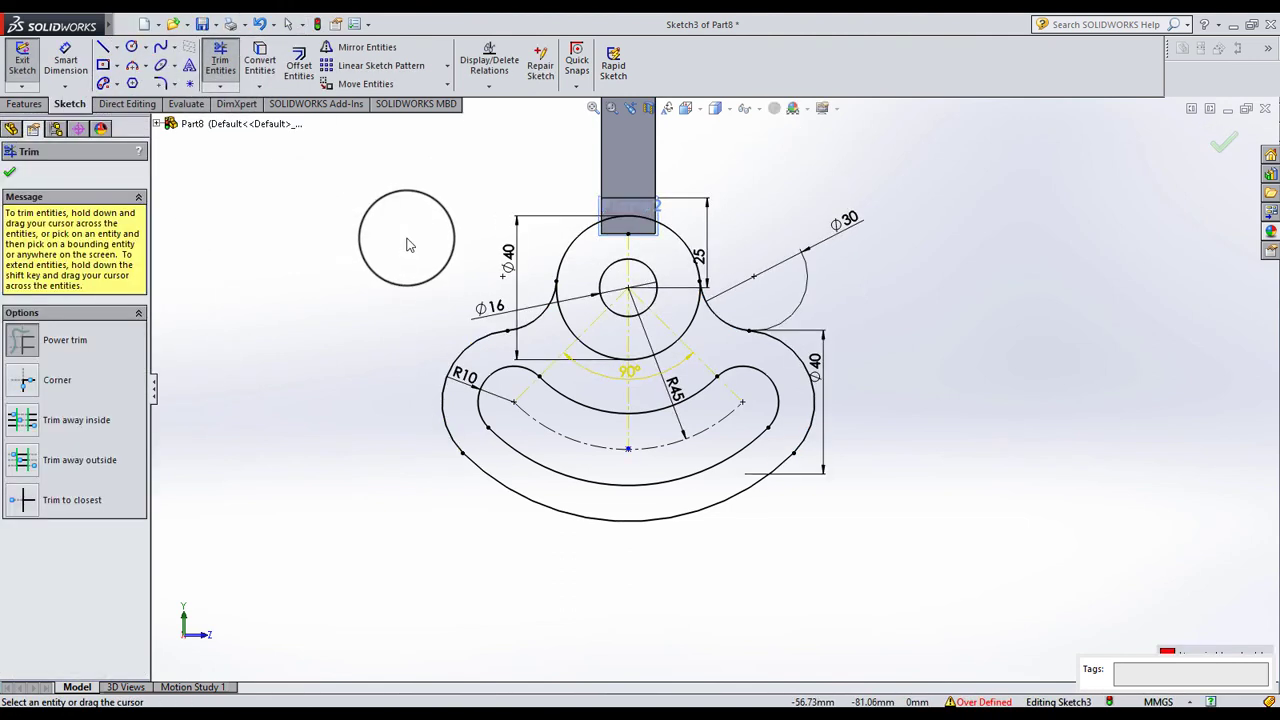
left_click(10, 175)
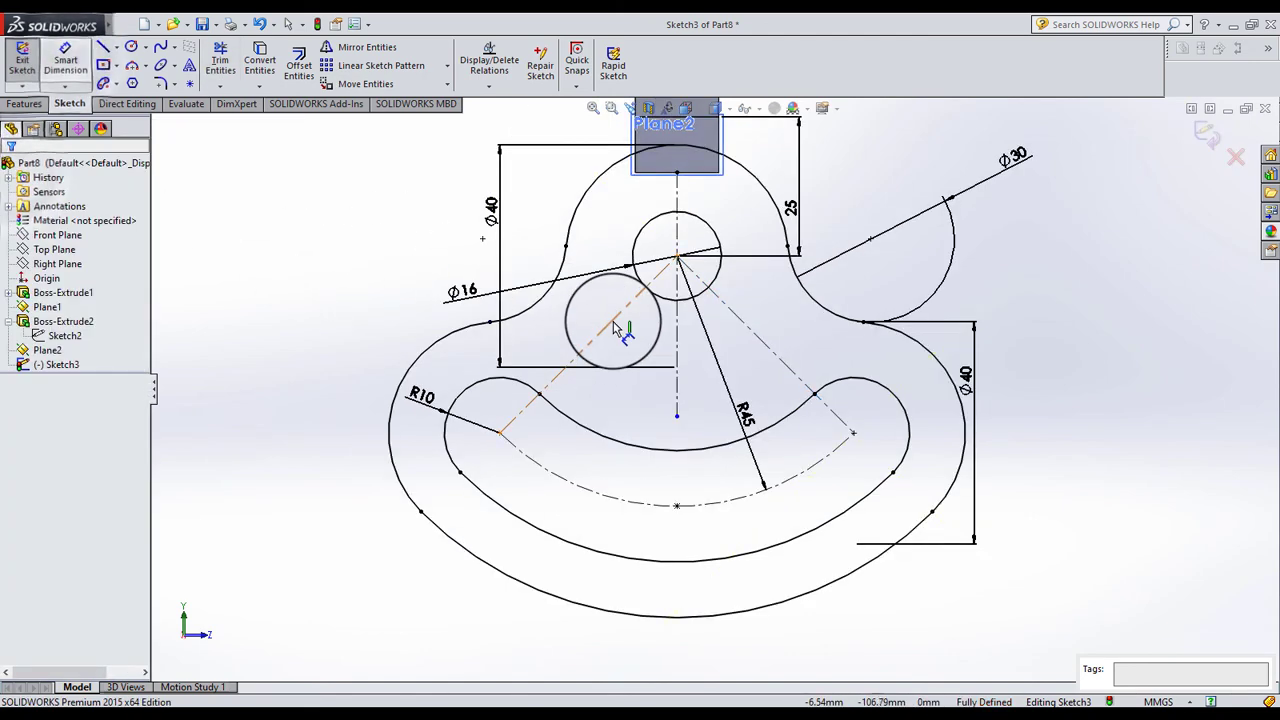
scroll(780, 330, "up", 3)
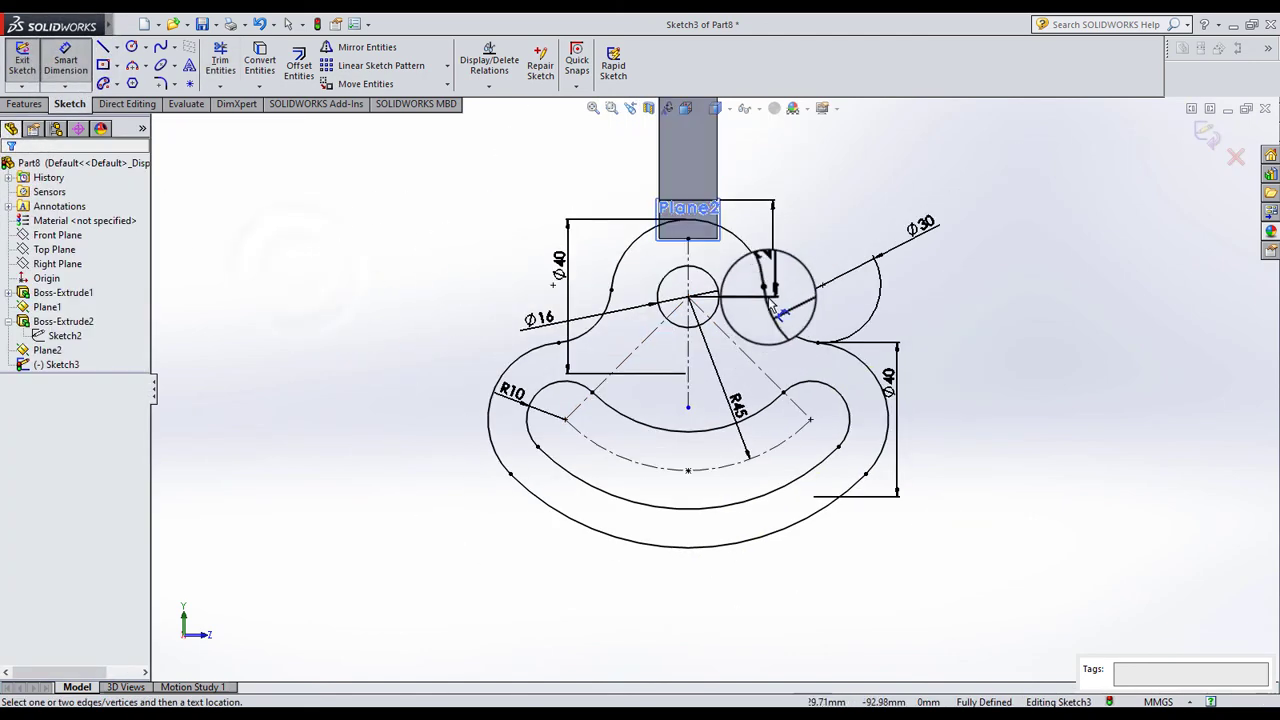
scroll(735, 337, "down", 2)
mouse_move(735, 337)
middle_mouse_down()
mouse_move(715, 428)
mouse_move(753, 445)
middle_mouse_up()
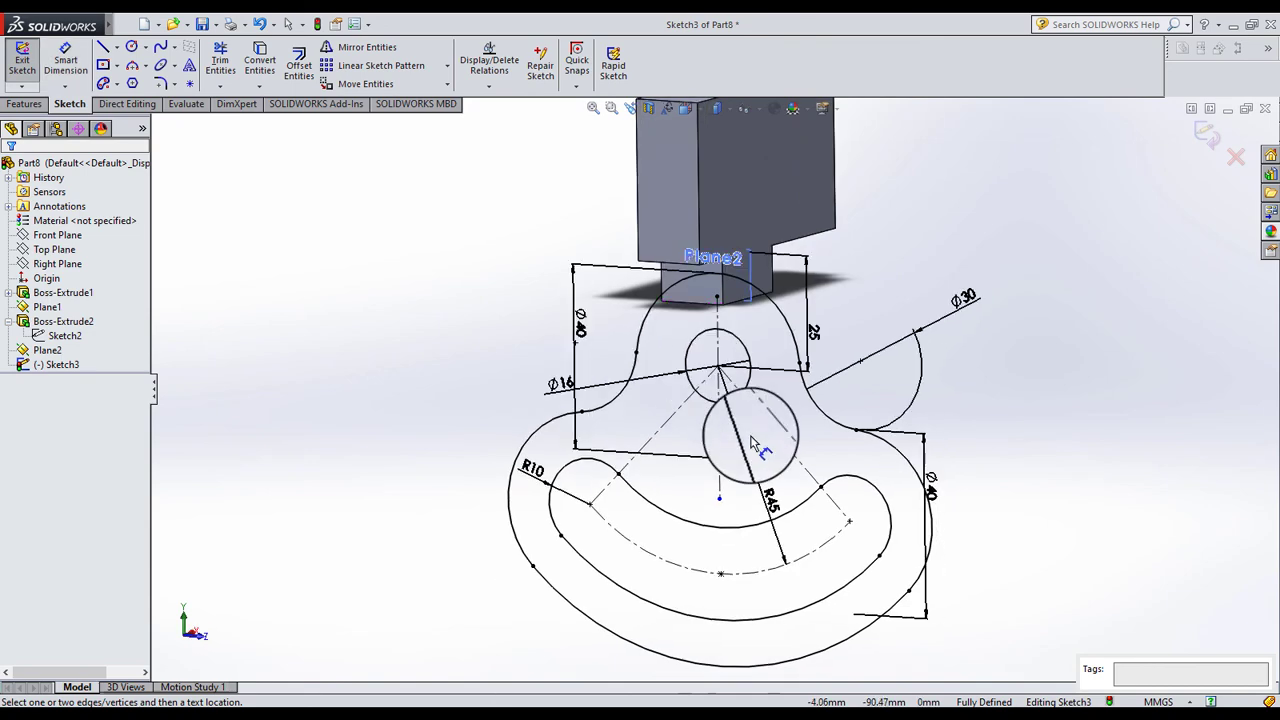
key("ctrl+8")
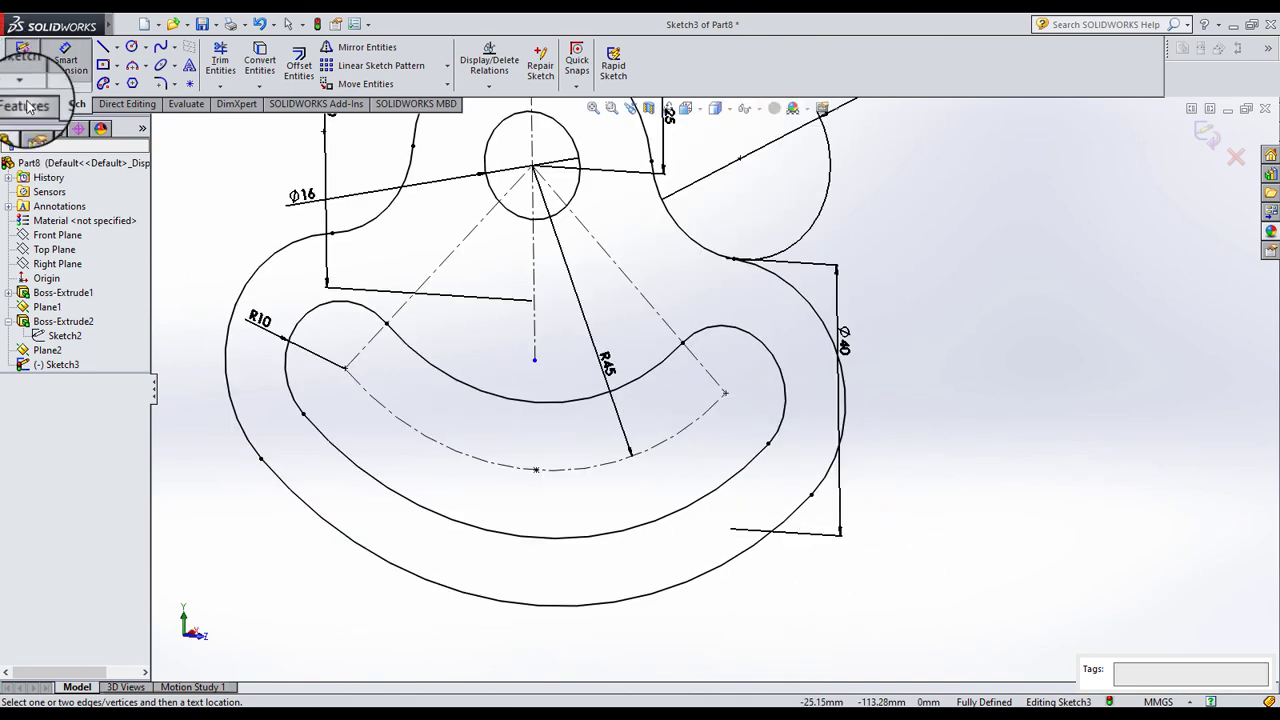
Extrude Sketch3 22 mm with a Mid Plane end condition to form the hook body.
left_click(24, 103)
left_click(28, 65)
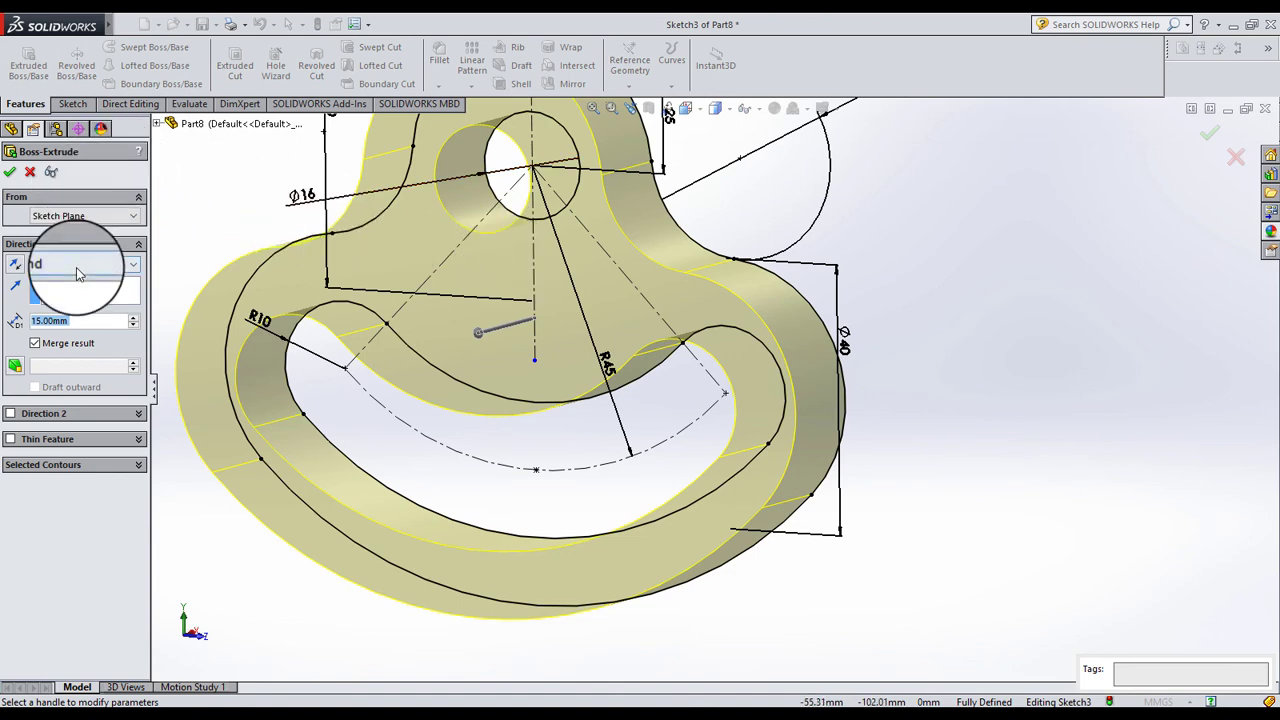
left_click(80, 264)
left_click(82, 340)
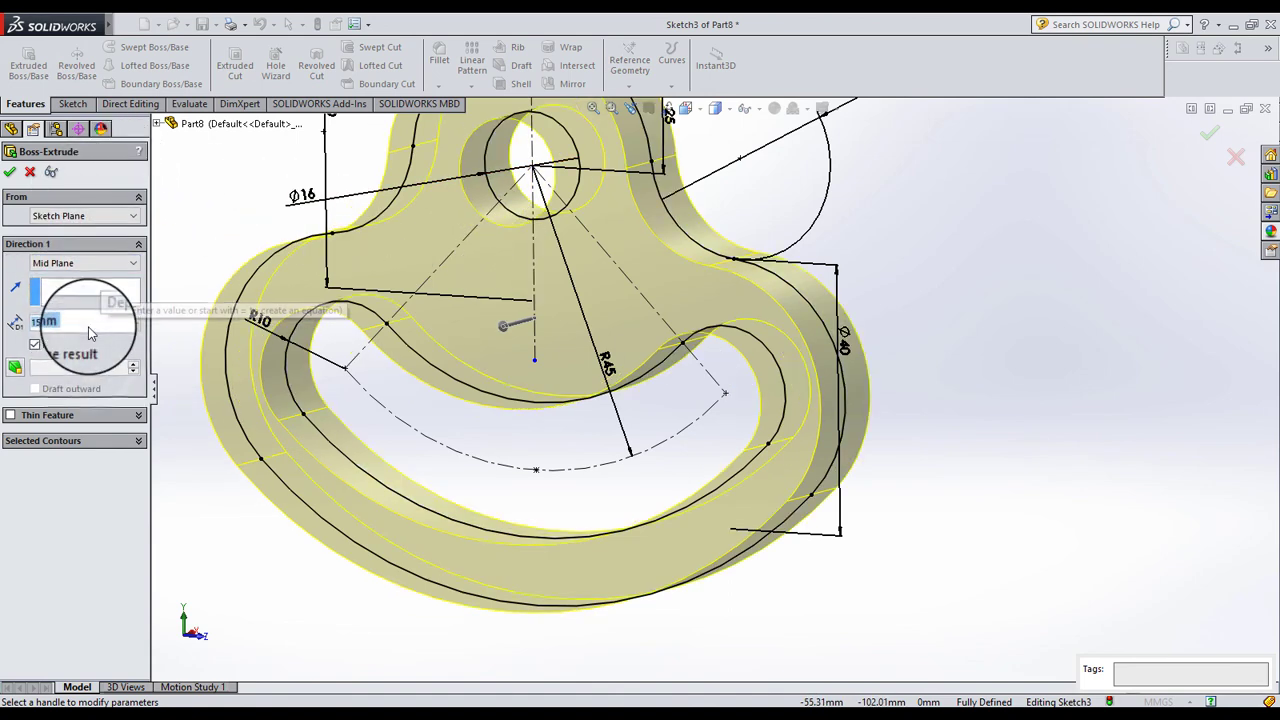
type("22")
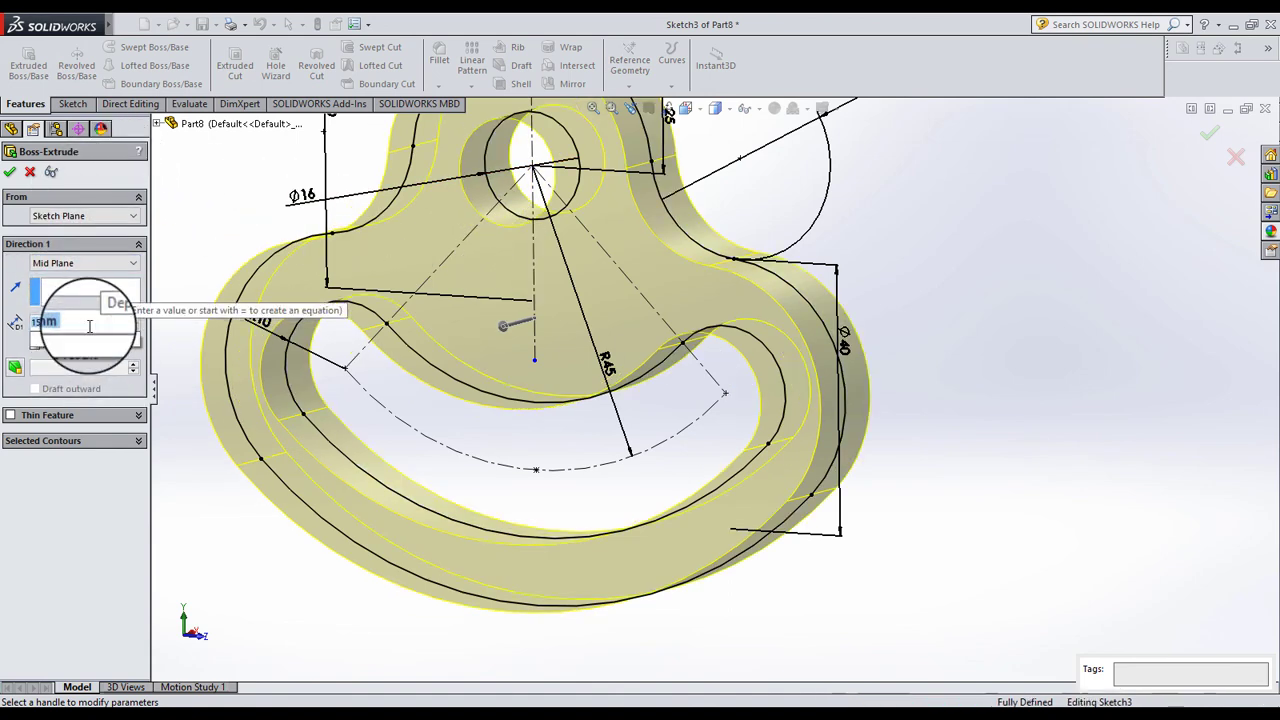
key("Return")
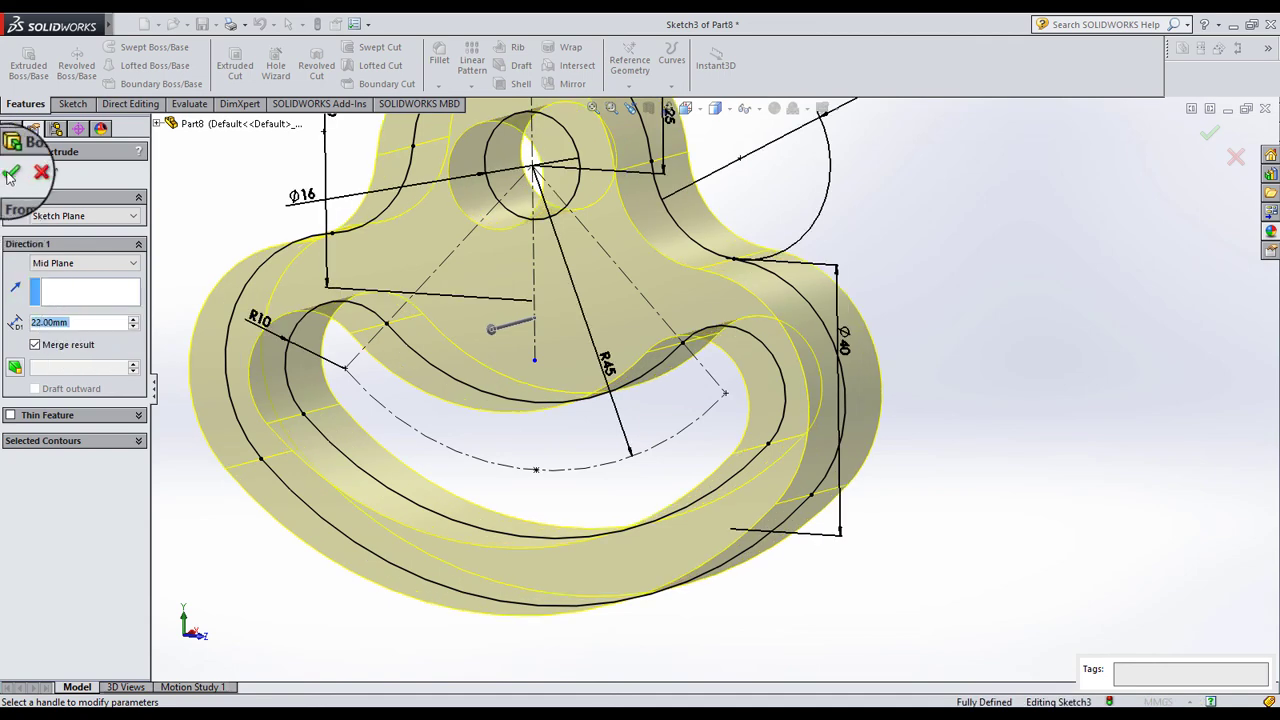
left_click(10, 174)
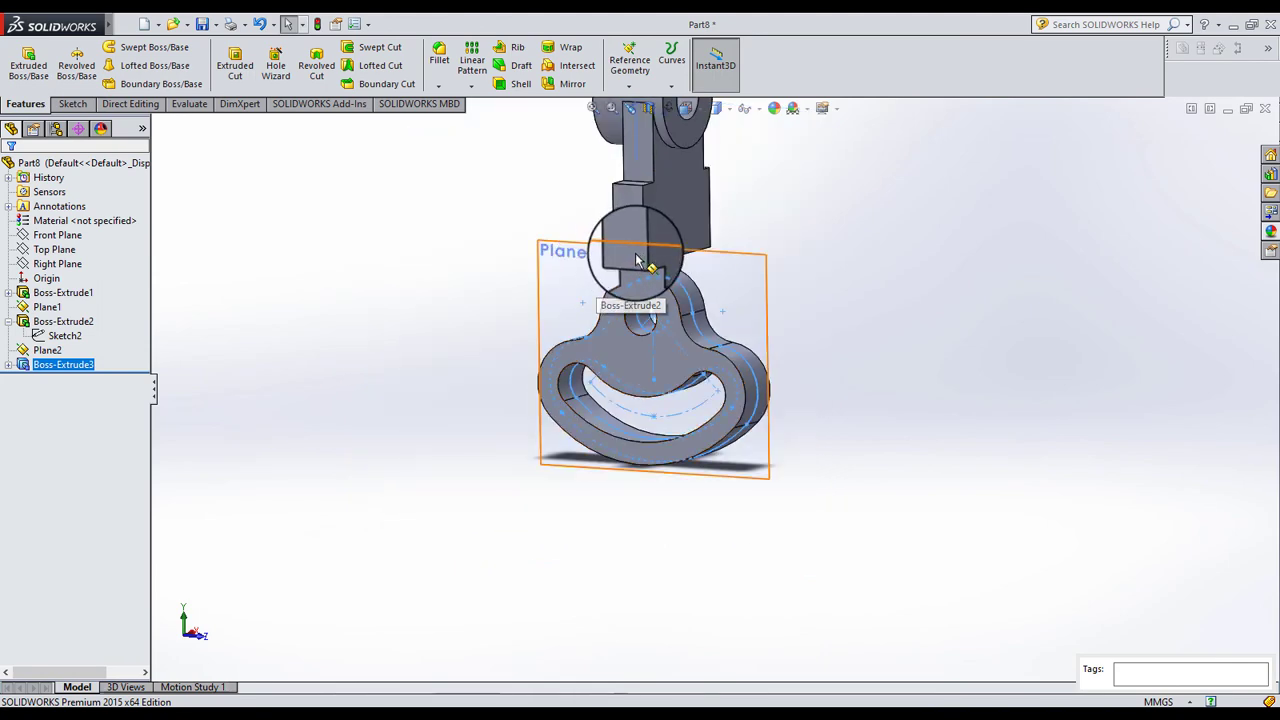
Hide the reference planes and orbit to view the finished bushing, arm and hook solid.
scroll(614, 257, "up", 3)
middle_click_drag(686, 300, 1020, 322)
scroll(812, 387, "down", 5)
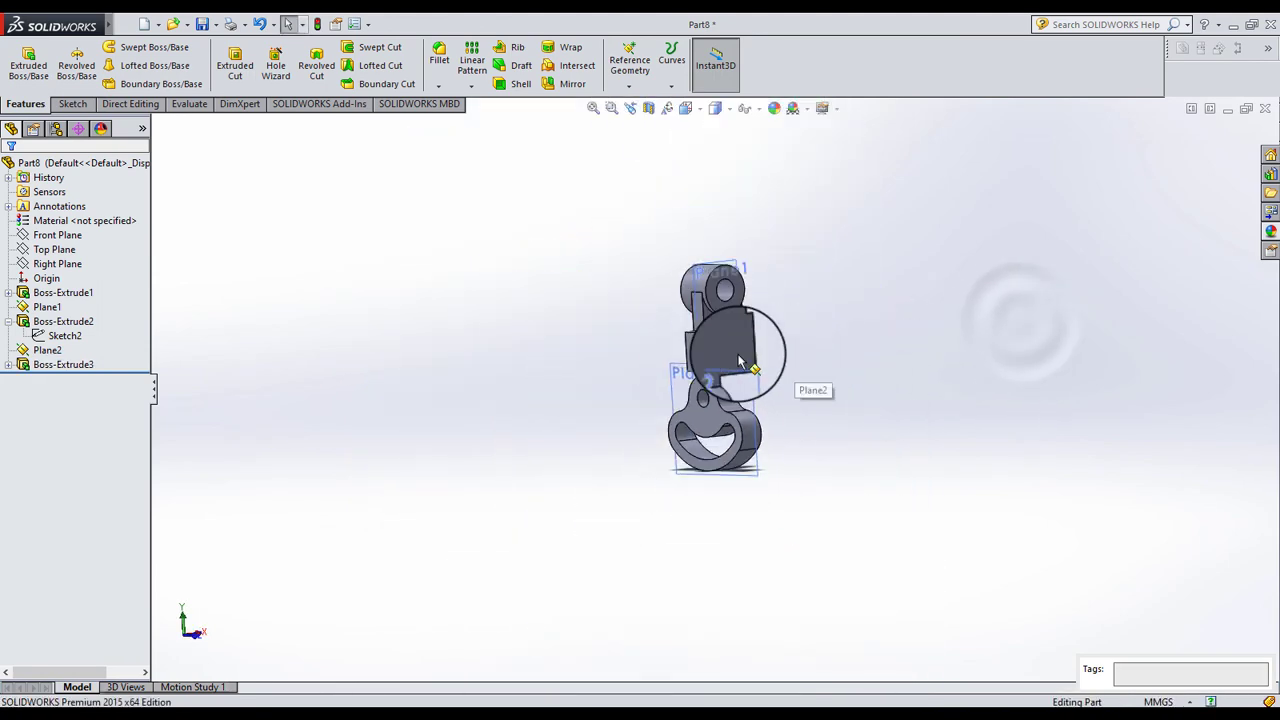
middle_click_drag(790, 370, 772, 357)
scroll(772, 357, "up", 3)
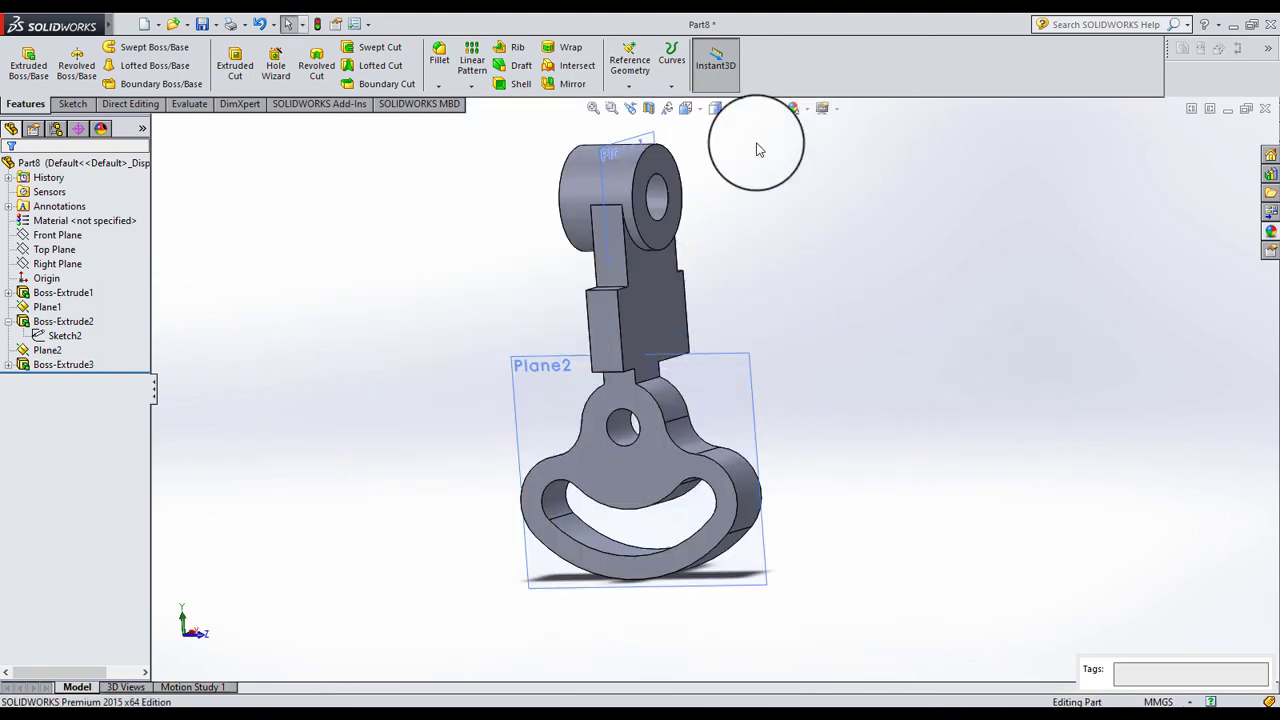
left_click(760, 110)
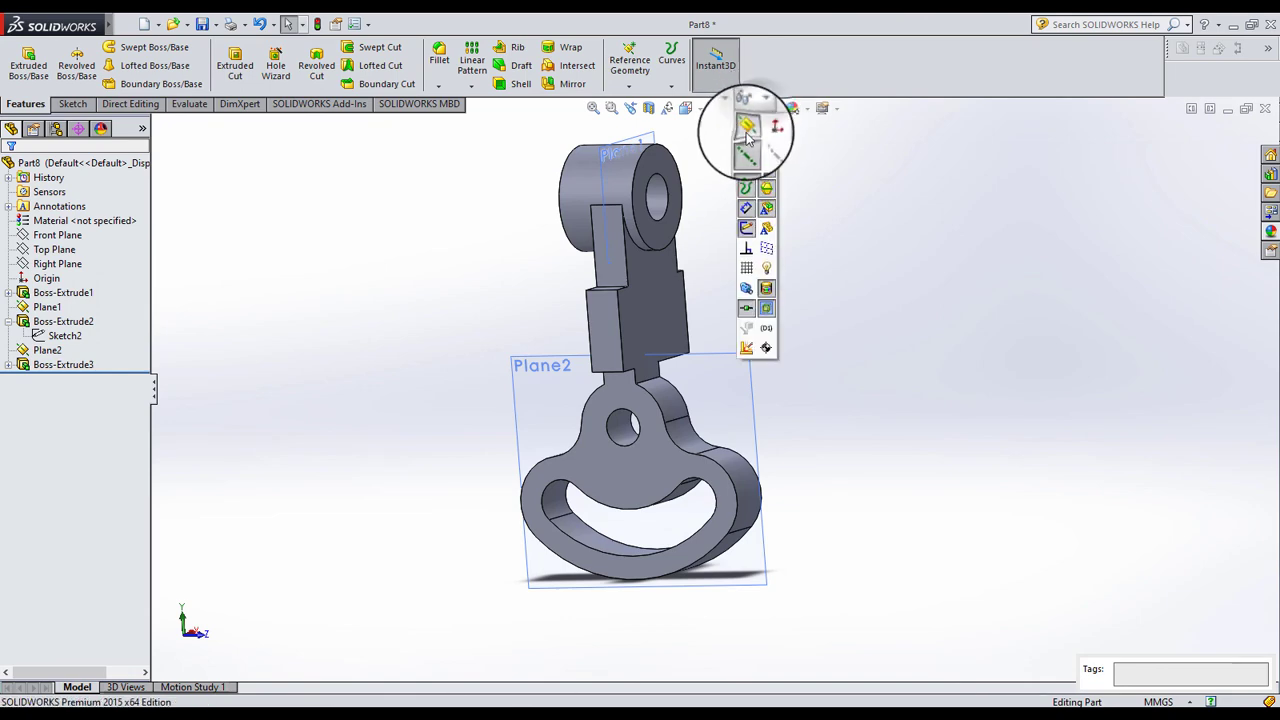
left_click(745, 227)
mouse_move(697, 305)
middle_mouse_down()
mouse_move(645, 234)
mouse_move(641, 285)
mouse_move(692, 333)
middle_mouse_up()
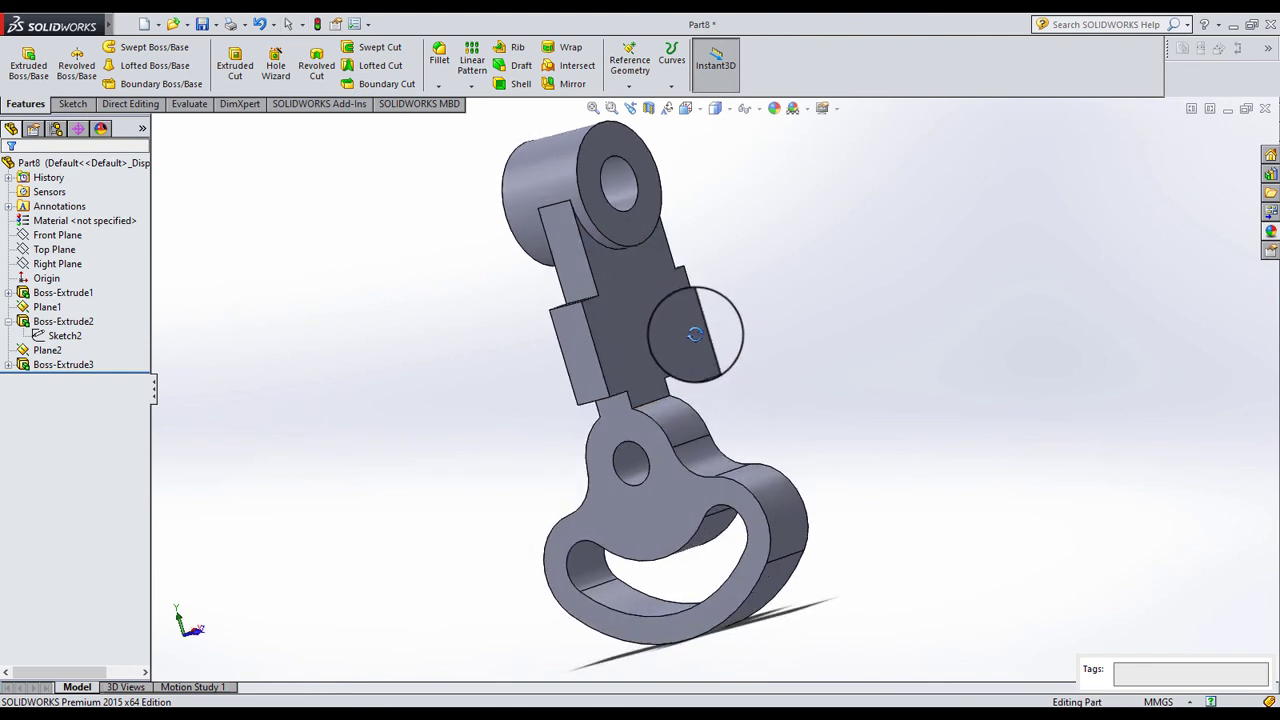
mouse_move(695, 335)
middle_mouse_down()
mouse_move(726, 286)
mouse_move(663, 289)
mouse_move(706, 314)
mouse_move(689, 316)
mouse_move(693, 331)
mouse_move(670, 258)
middle_mouse_up()
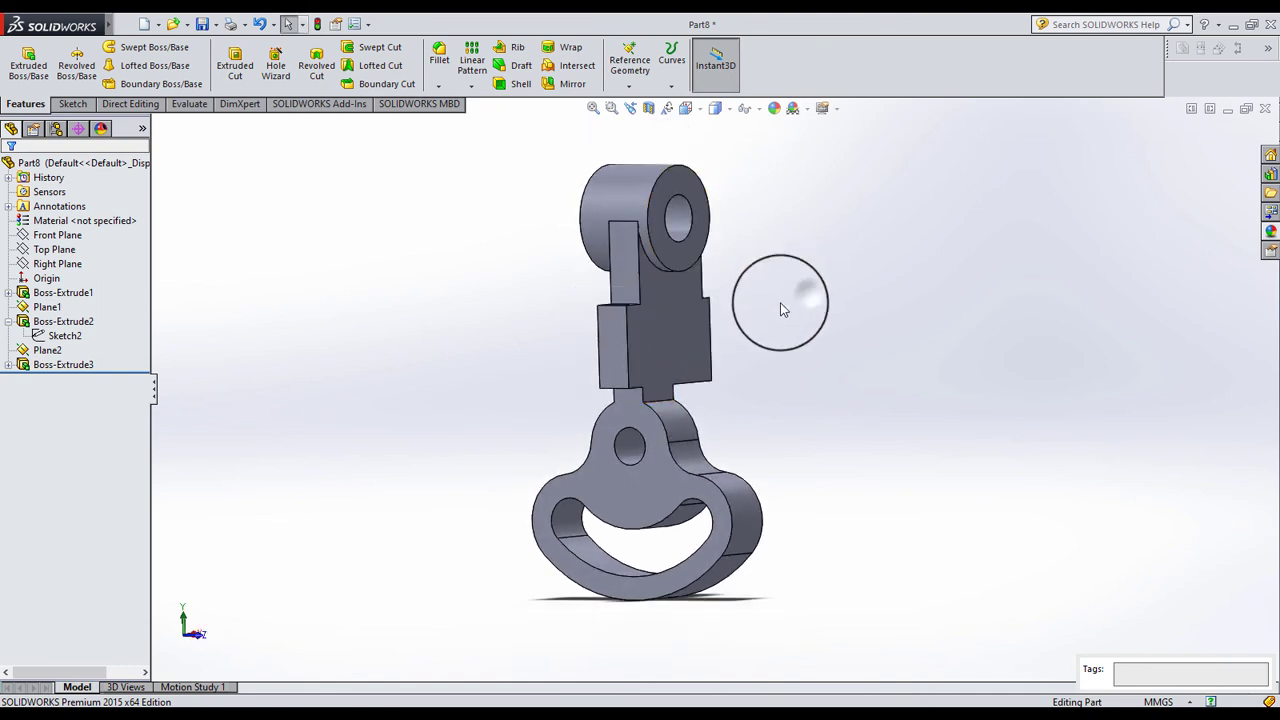
left_click(695, 305)
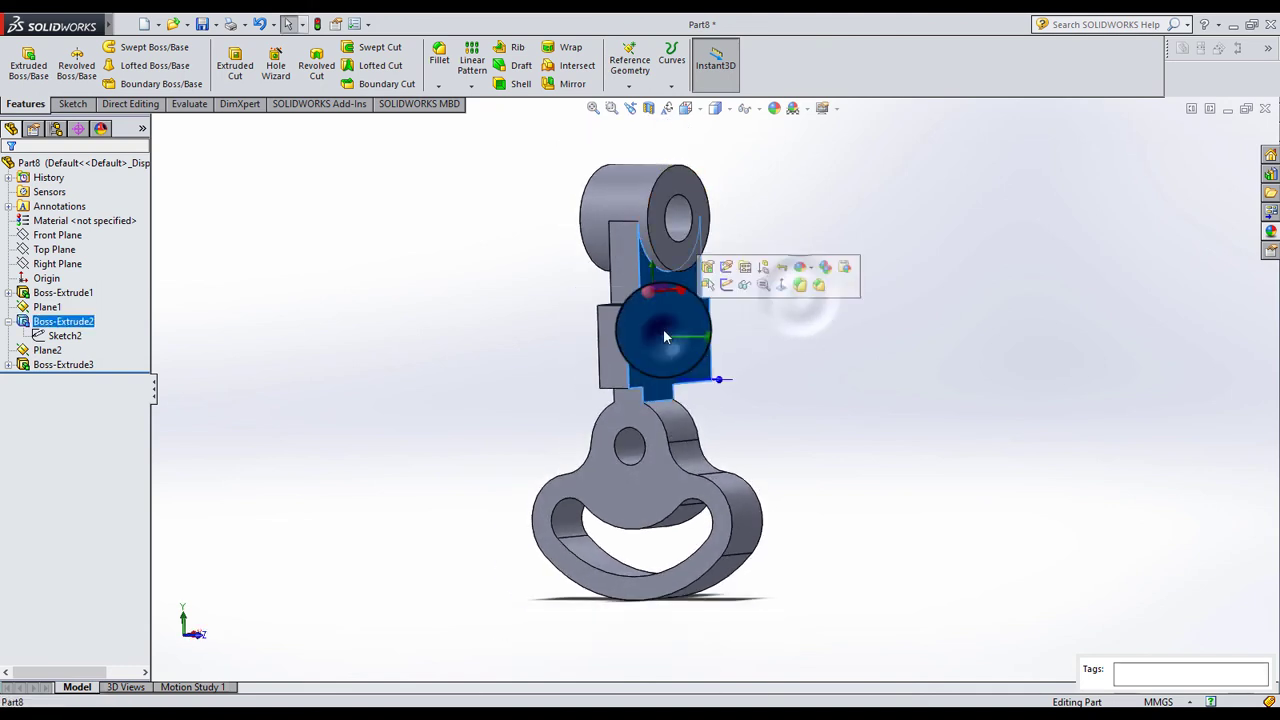
Edit the whole part's appearance and browse to the Stone > Brick appearances.
left_click(814, 273)
left_click(830, 343)
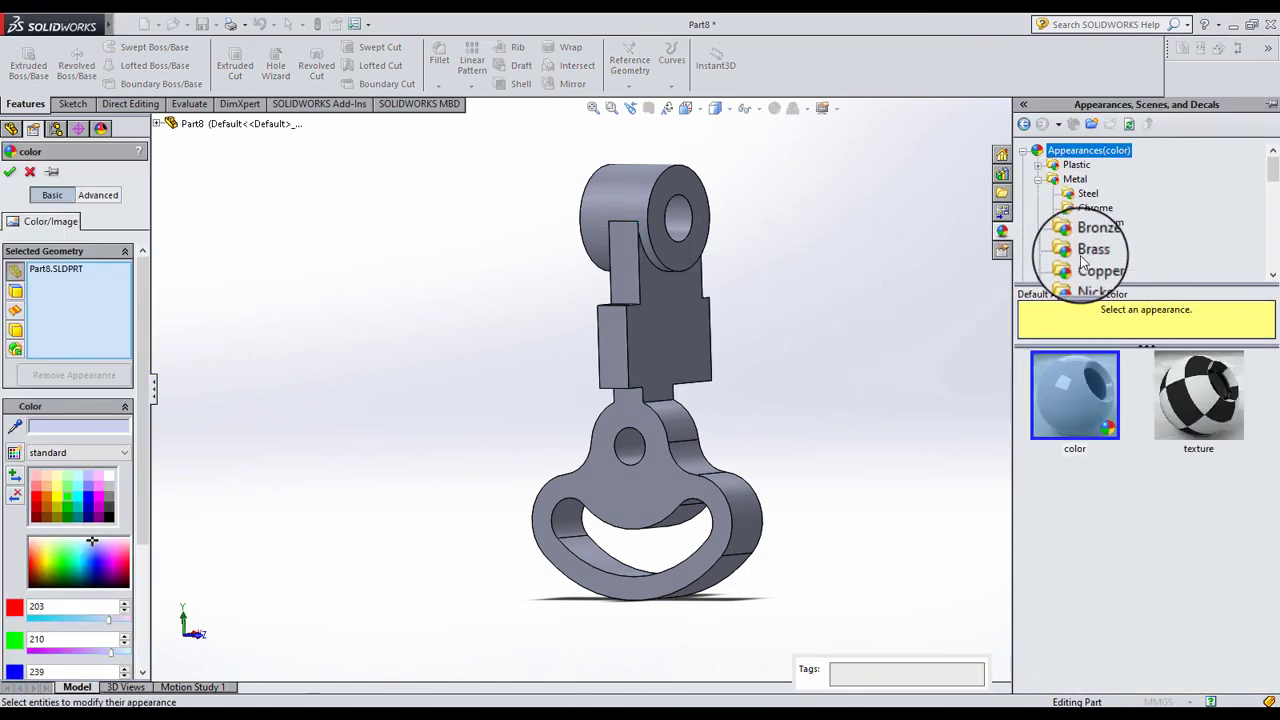
scroll(1083, 260, "down", 3)
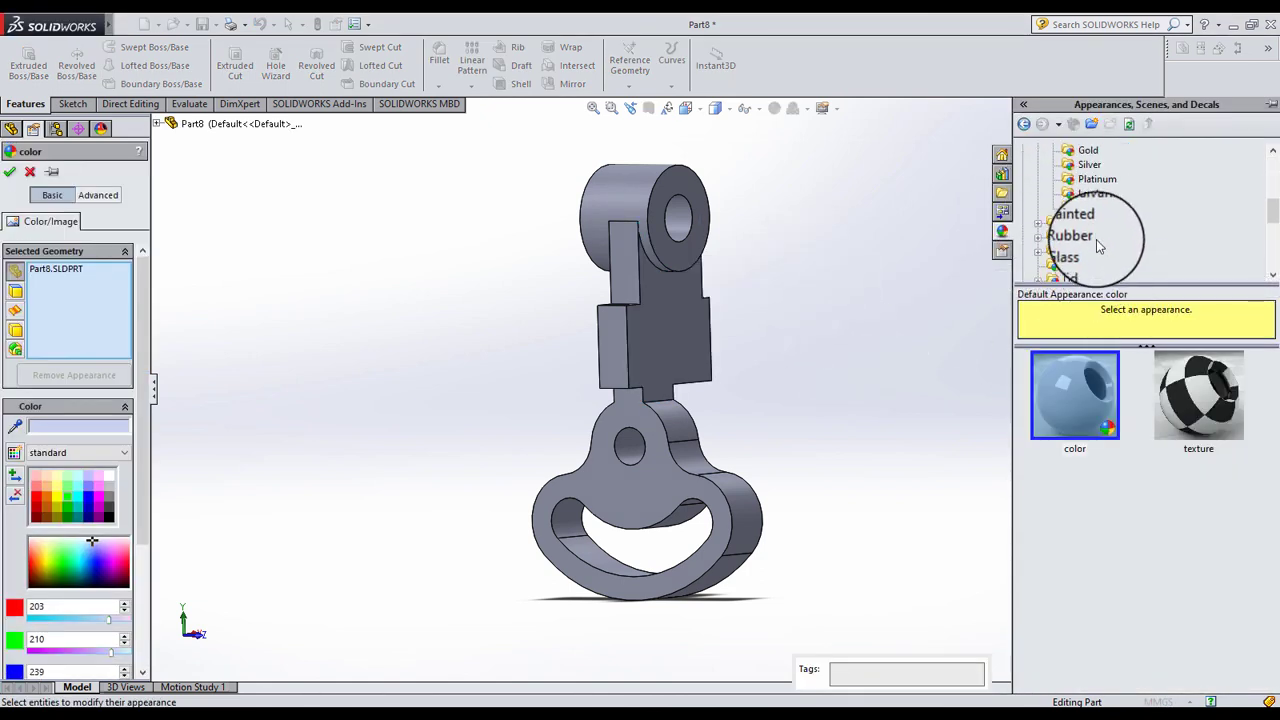
scroll(1081, 243, "down", 2)
scroll(1078, 243, "down", 2)
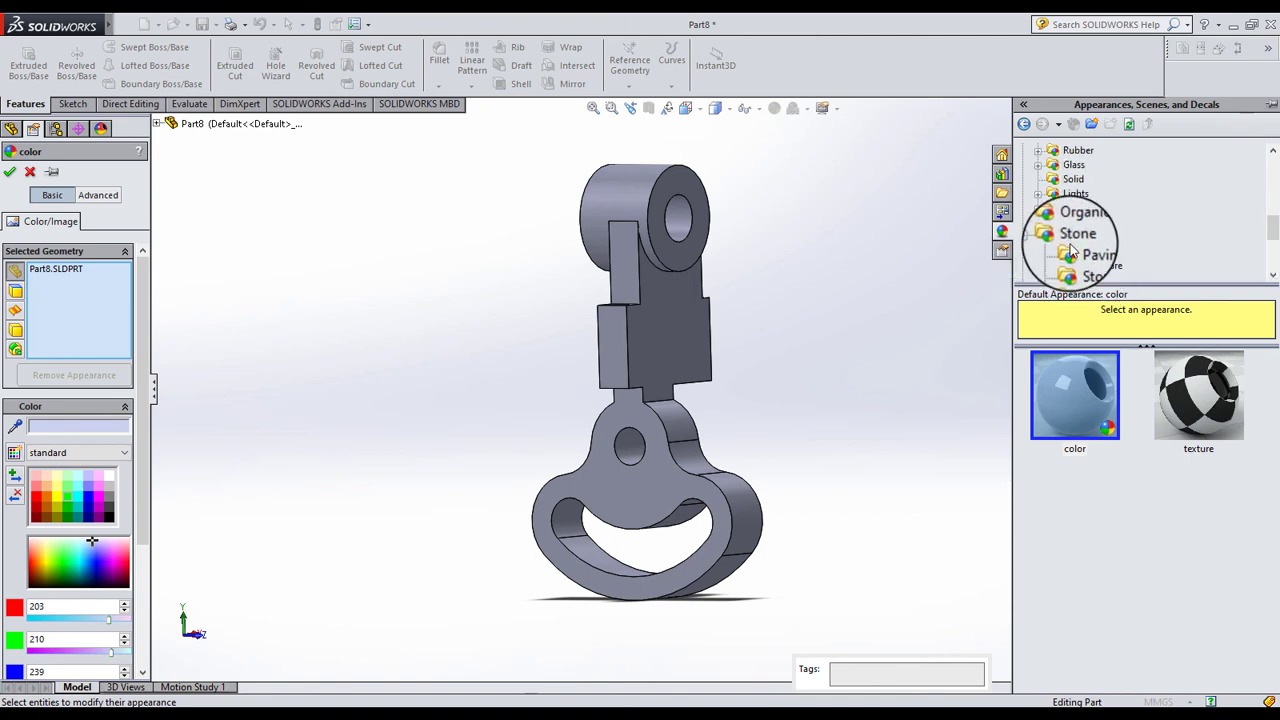
left_click(1076, 240)
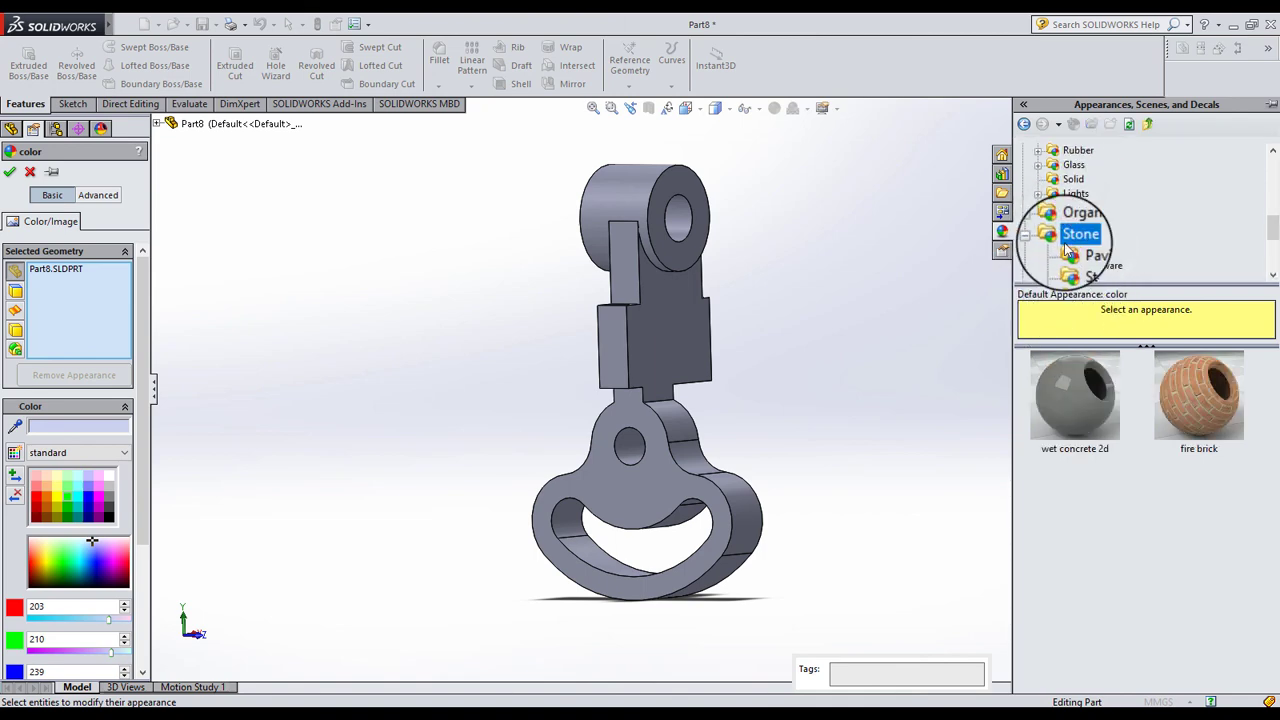
left_click(1090, 252)
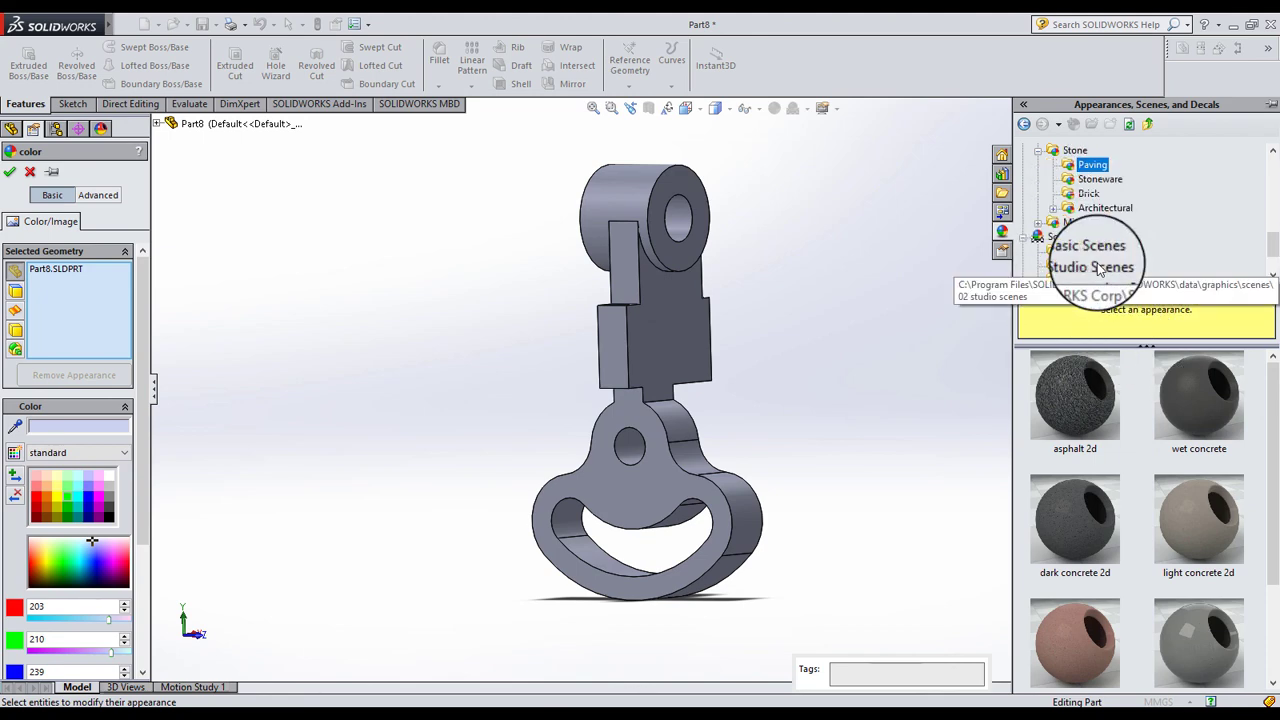
left_click(1090, 193)
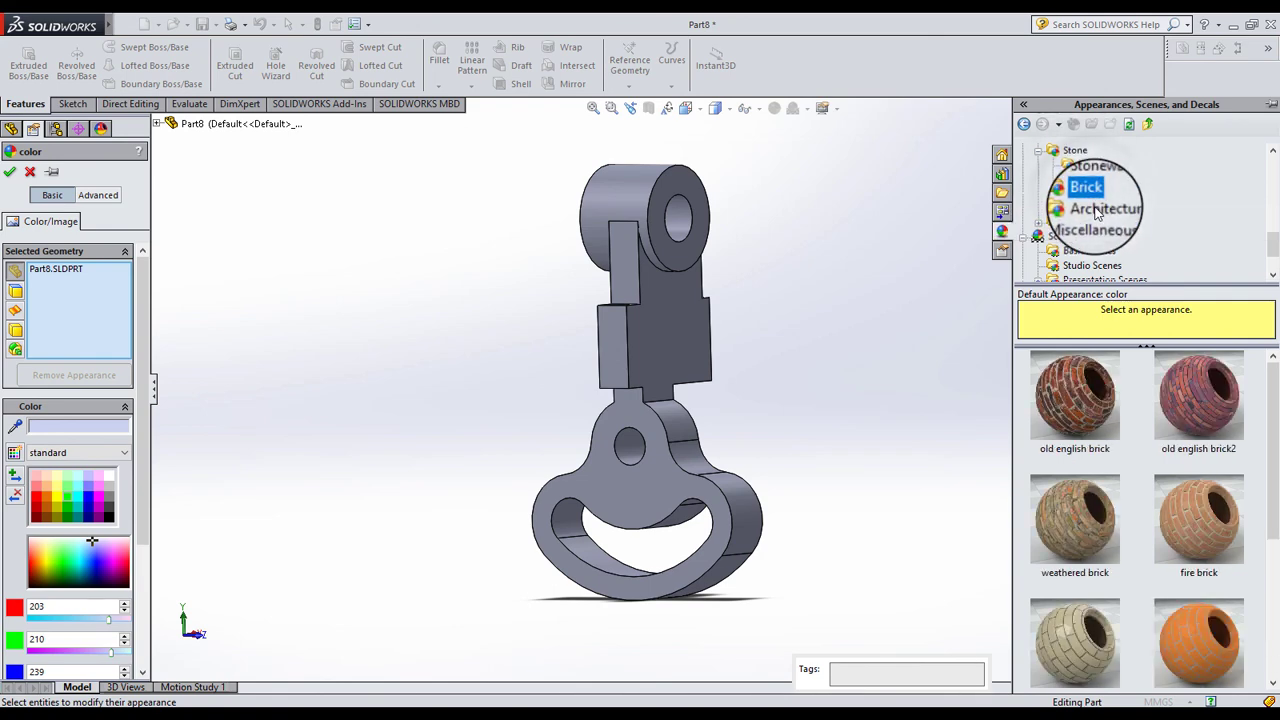
After trying old english brick and old english brick2, apply weathered brick and confirm.
left_click(1078, 387)
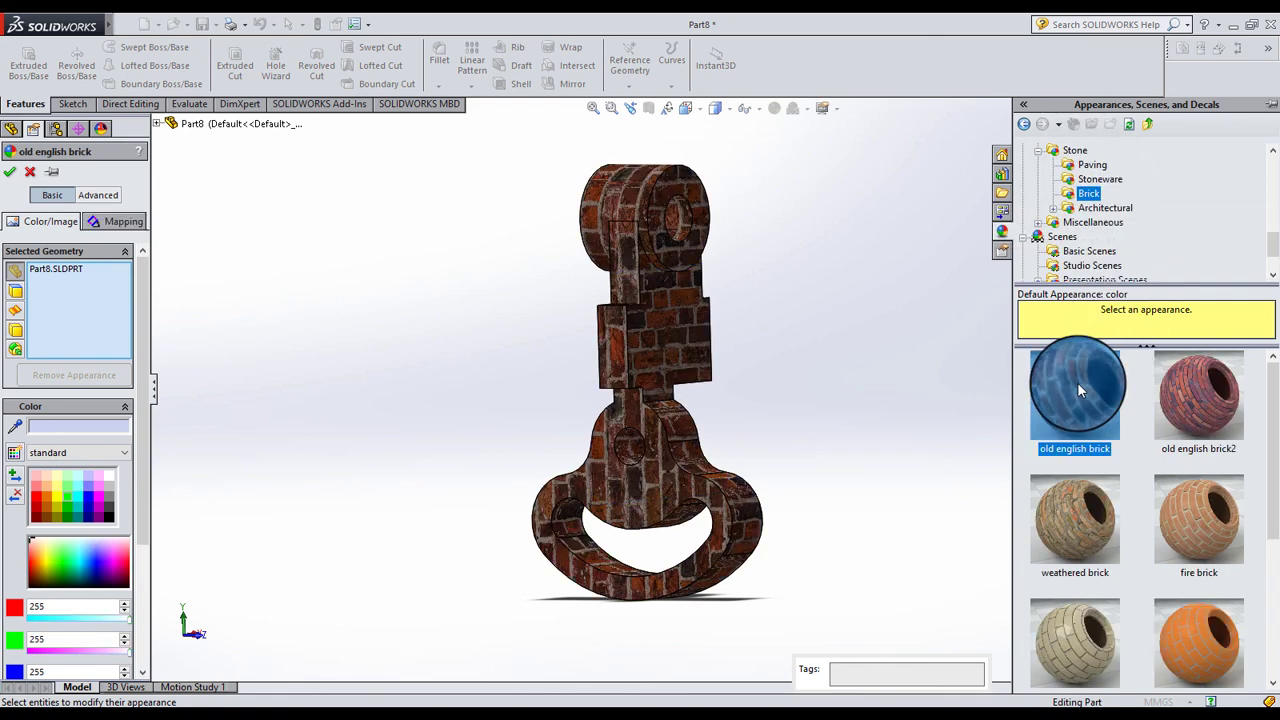
left_click(1151, 405)
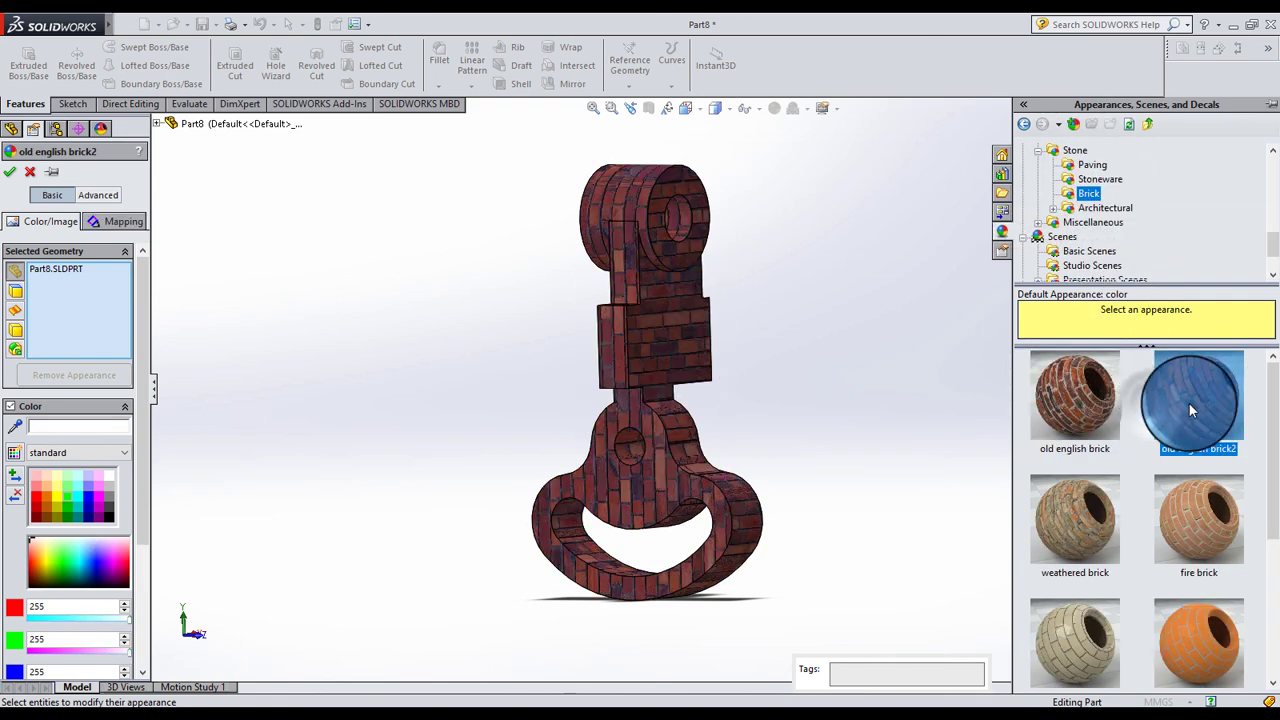
left_click(1078, 515)
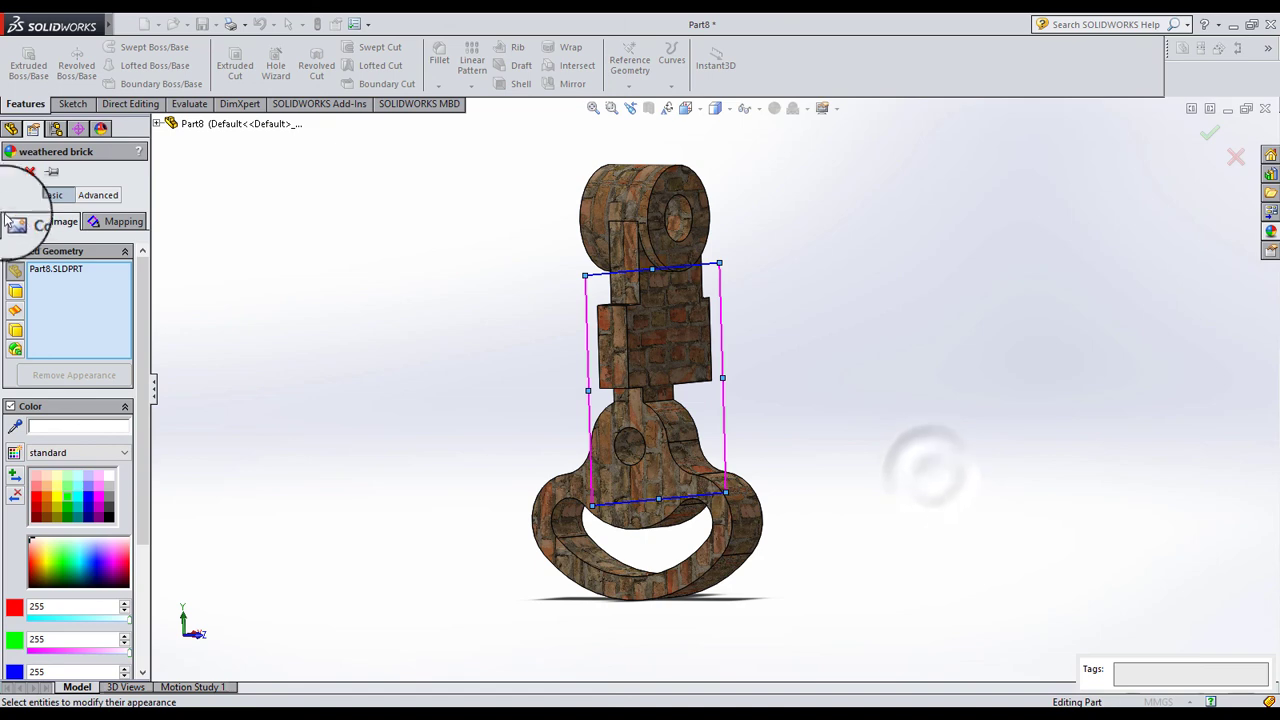
left_click(12, 170)
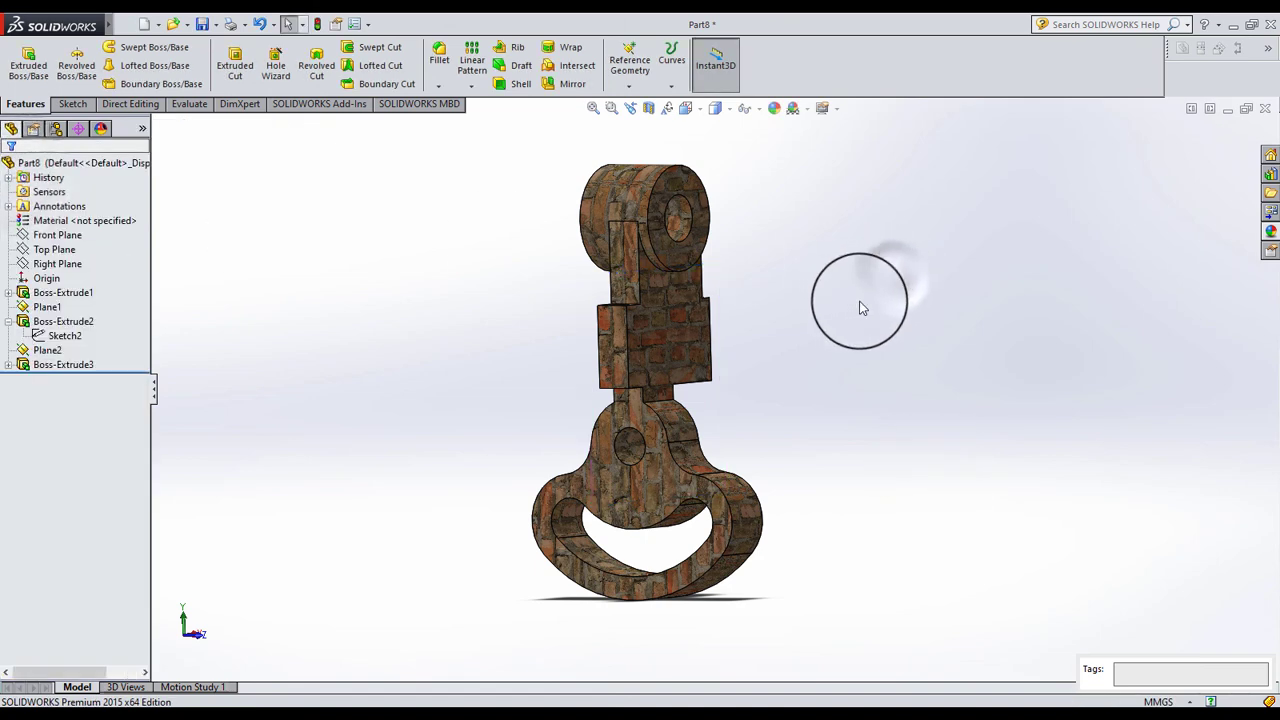
scroll(733, 327, "down", 2)
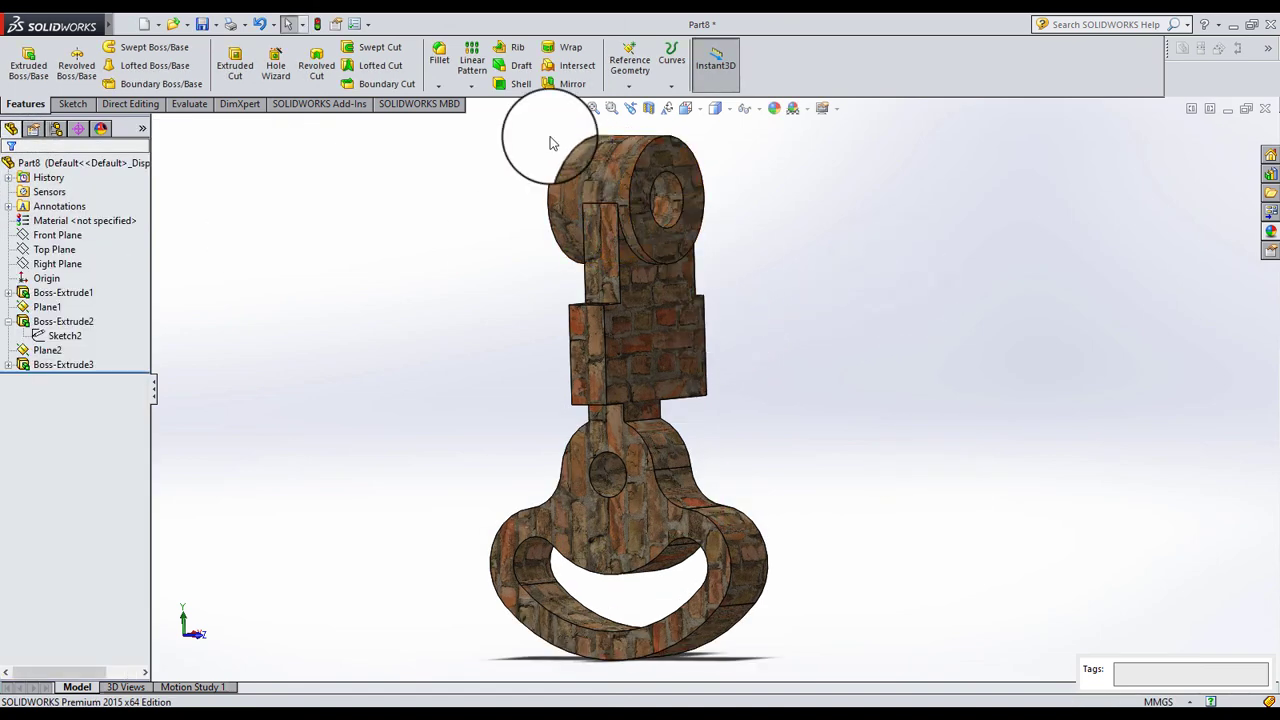
scroll(551, 137, "down", 1)
scroll(705, 260, "up", 1)
scroll(748, 530, "up", 1)
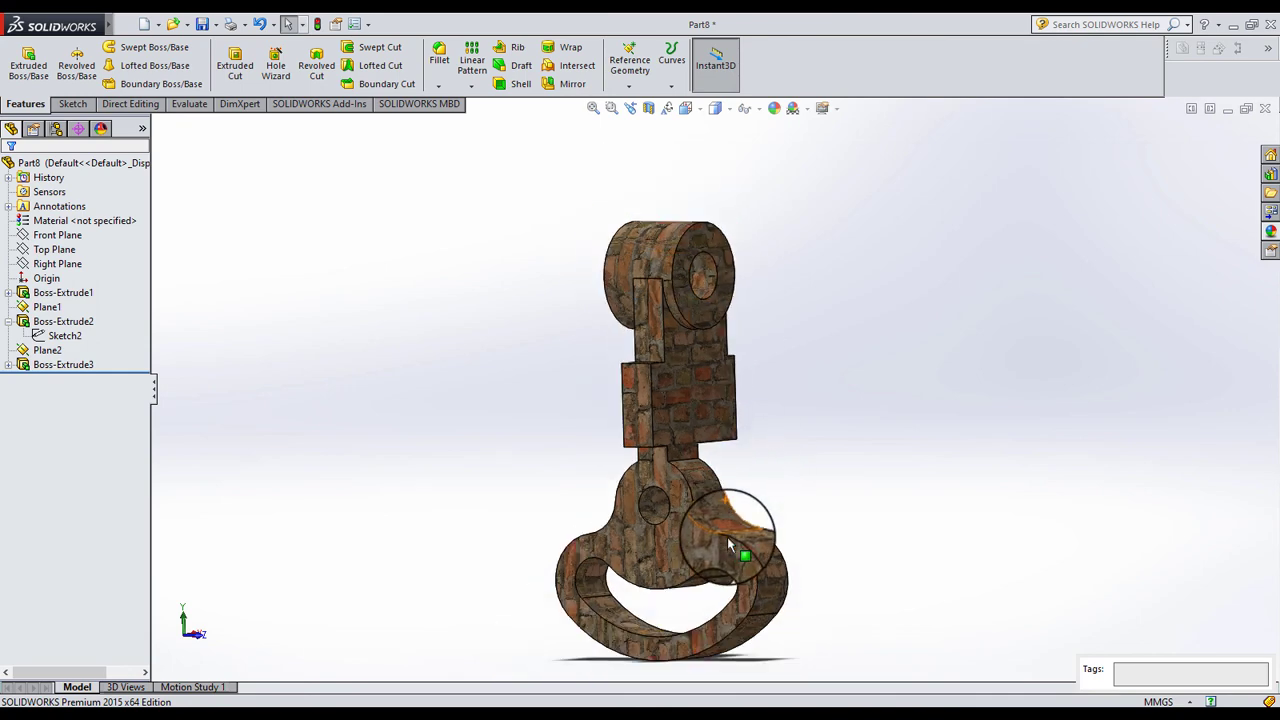
scroll(712, 615, "down", 1)
scroll(686, 457, "up", 1)
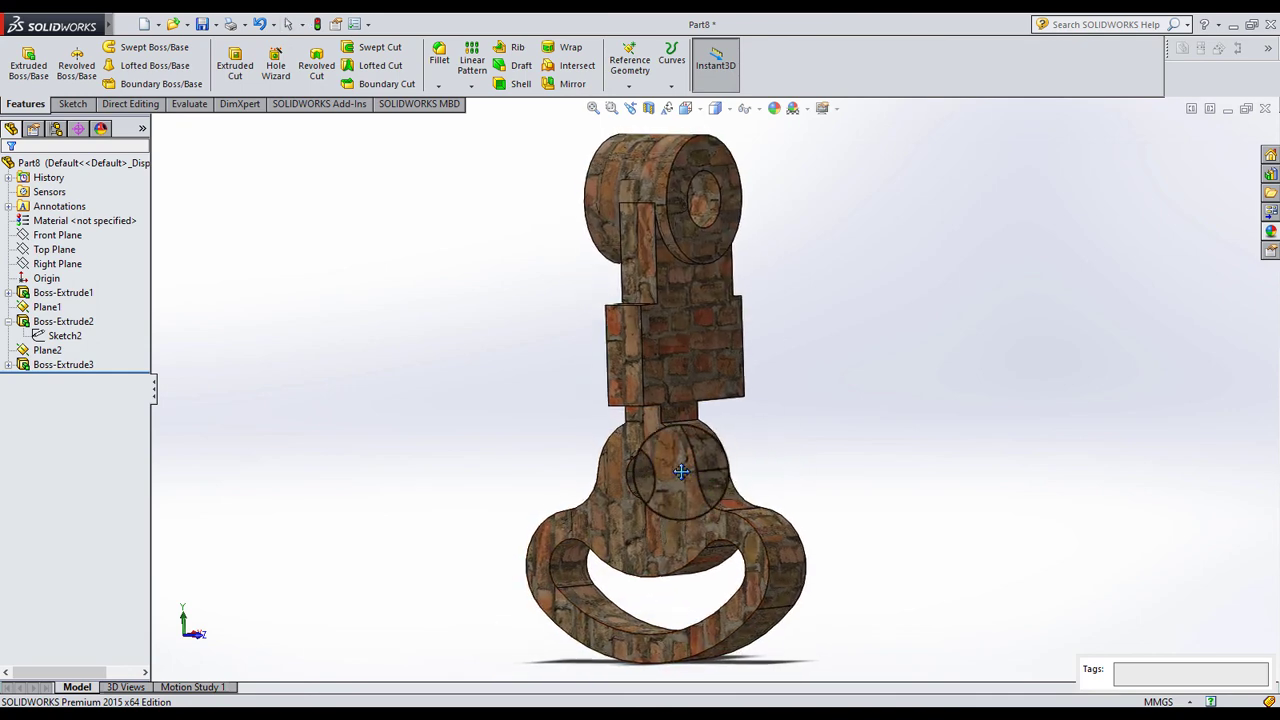
scroll(680, 463, "down", 1)
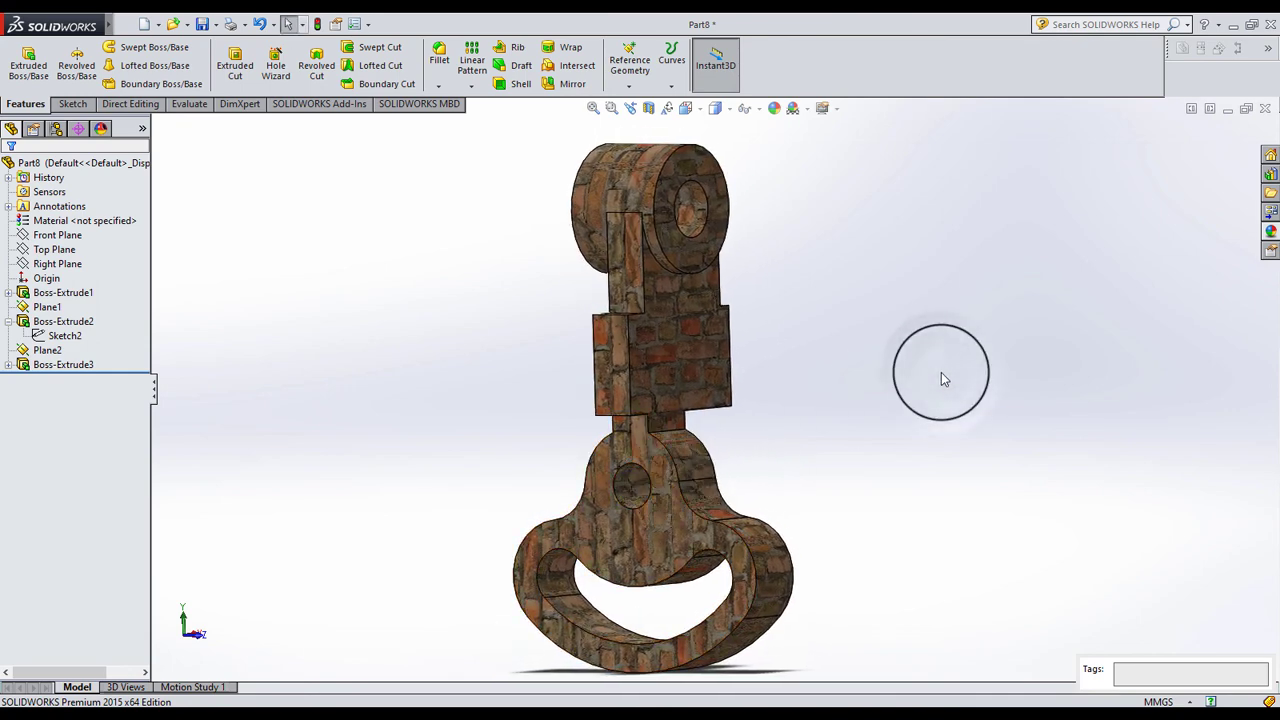